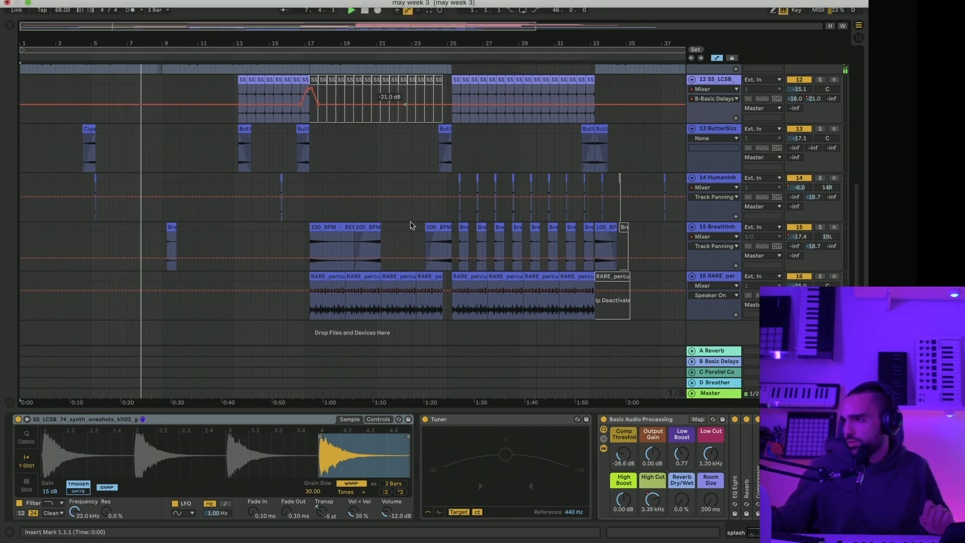
Step: Hide the device view and unfold the FLUTE track in the arrangement
{"action": "left_click_drag", "start_coordinate": [440, 409], "coordinate": [439, 493]}
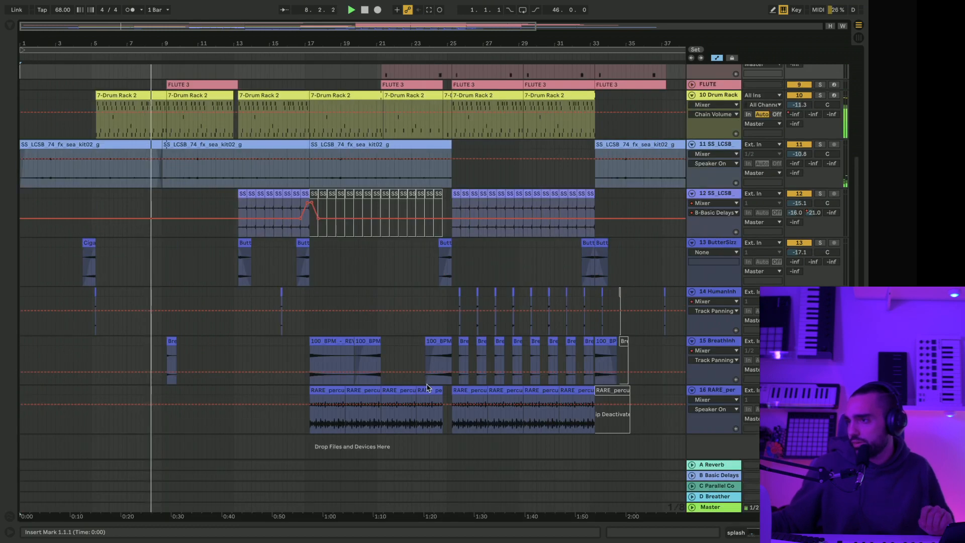
{"action": "scroll", "coordinate": [426, 339], "scroll_direction": "up", "scroll_amount": 5}
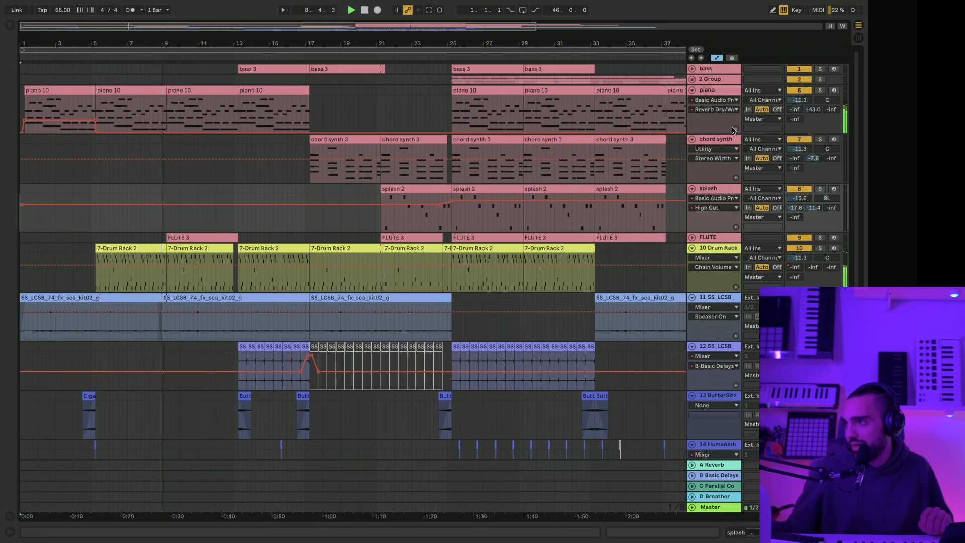
{"action": "scroll", "coordinate": [426, 340], "scroll_direction": "down", "scroll_amount": 5}
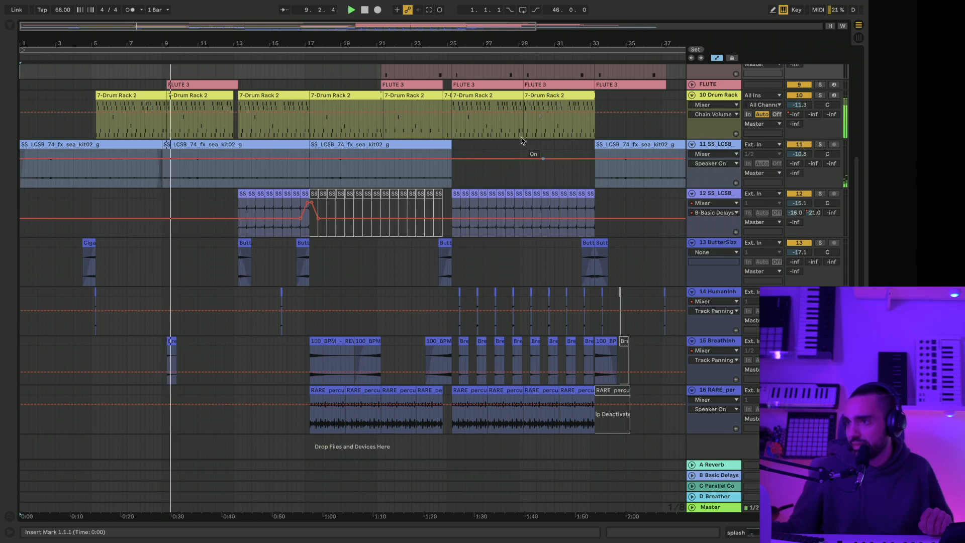
{"action": "left_click_drag", "start_coordinate": [516, 44], "coordinate": [408, 28]}
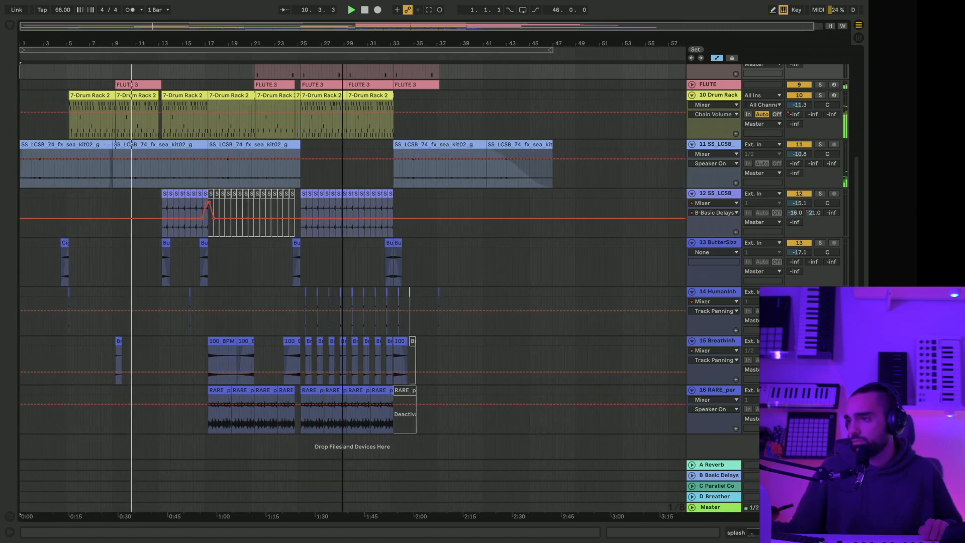
{"action": "scroll", "coordinate": [421, 181], "scroll_direction": "up", "scroll_amount": 1}
{"action": "scroll", "coordinate": [421, 183], "scroll_direction": "up", "scroll_amount": 5}
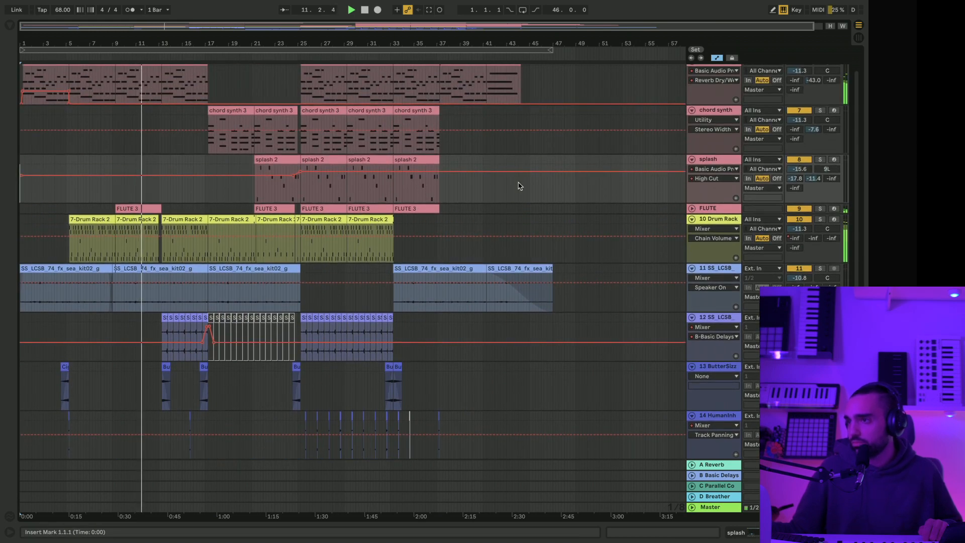
{"action": "left_click", "coordinate": [692, 208]}
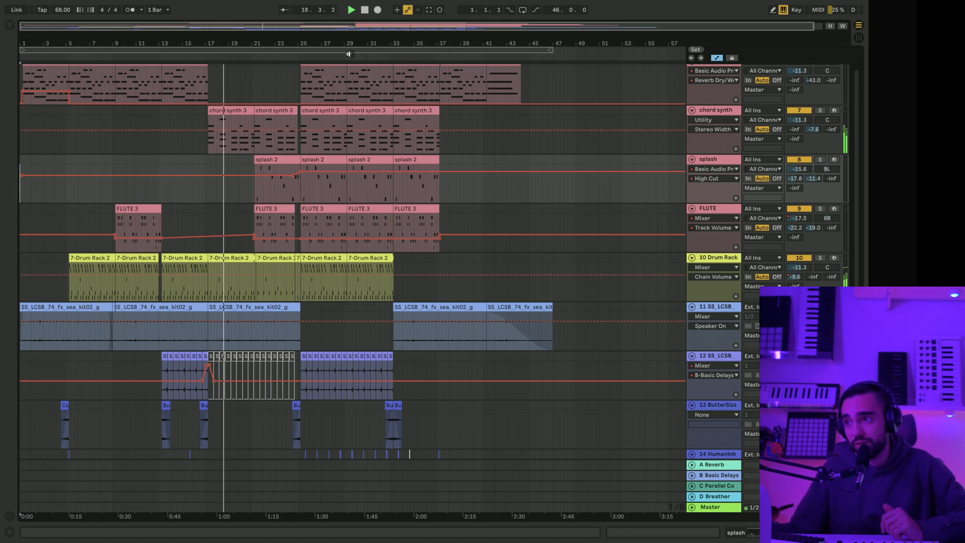
Step: Unfold the 2 Group and its third lead synth track, and show the bass track's devices
{"action": "left_click_drag", "start_coordinate": [259, 42], "coordinate": [259, 83]}
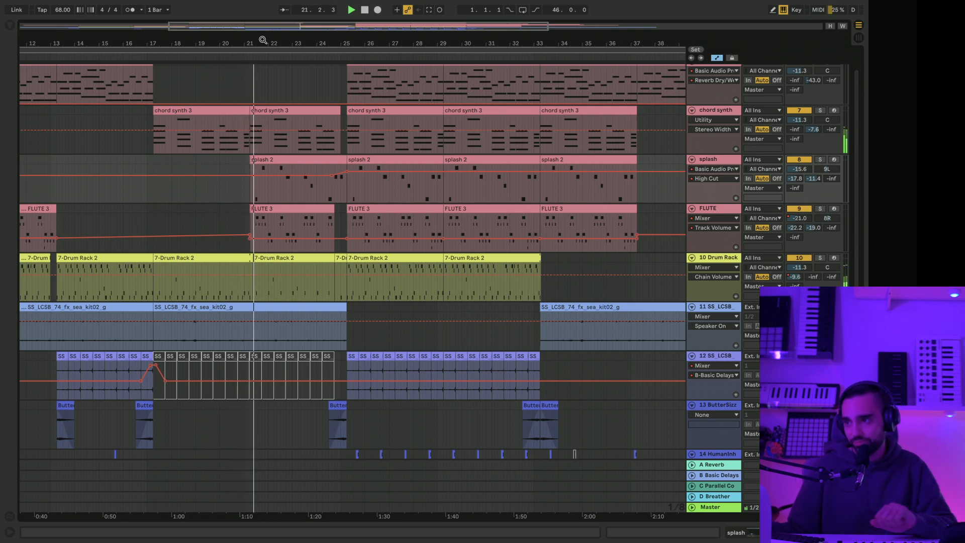
{"action": "left_click_drag", "start_coordinate": [263, 40], "coordinate": [234, 38]}
{"action": "scroll", "coordinate": [394, 203], "scroll_direction": "down", "scroll_amount": 2}
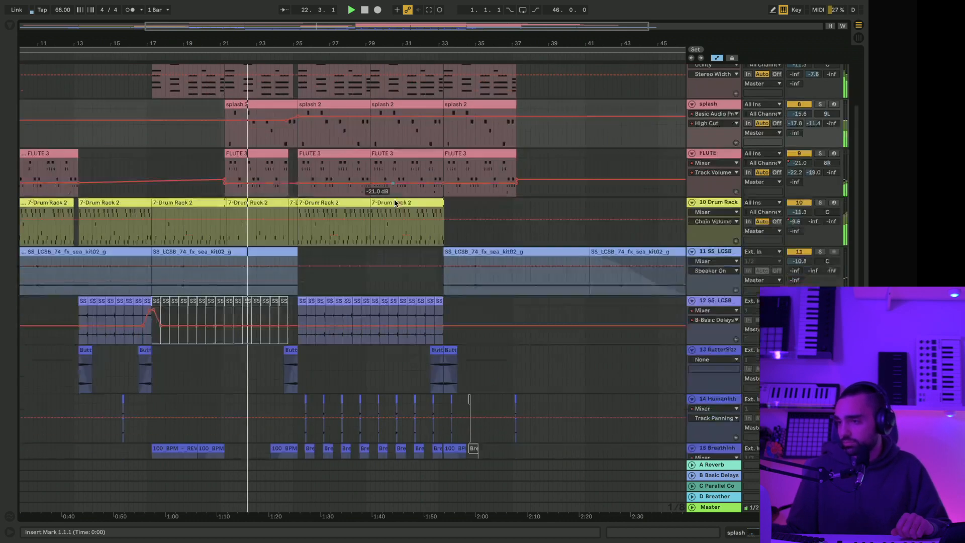
{"action": "scroll", "coordinate": [394, 203], "scroll_direction": "down", "scroll_amount": 4}
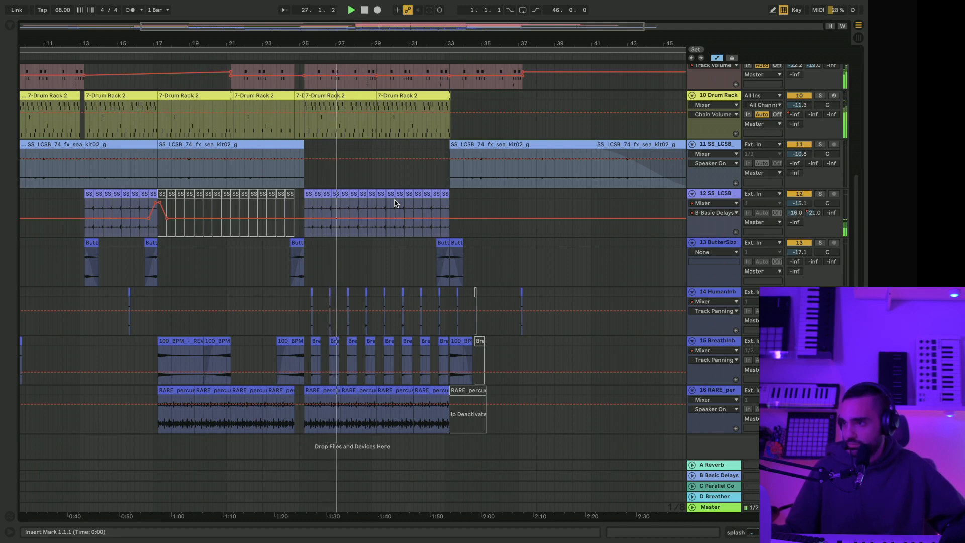
{"action": "scroll", "coordinate": [392, 201], "scroll_direction": "up", "scroll_amount": 5}
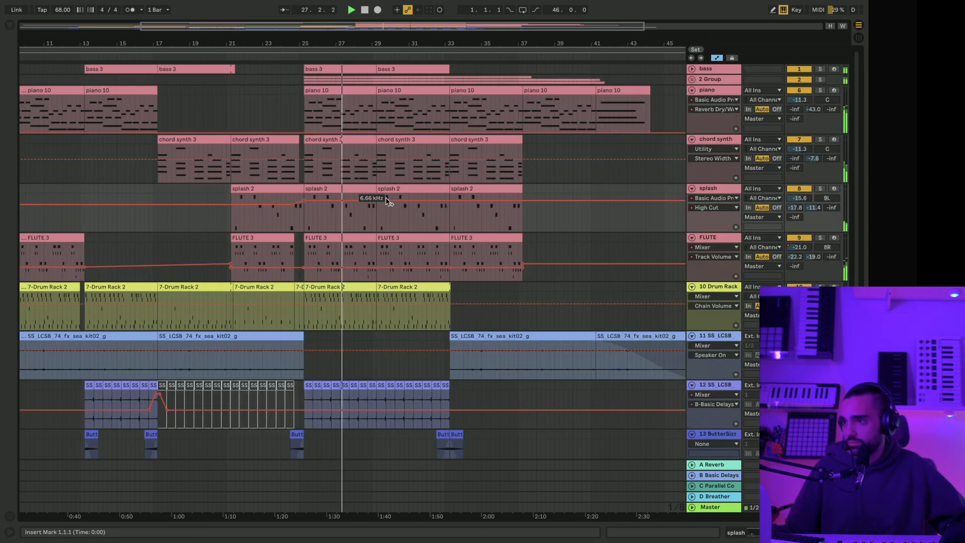
{"action": "left_click", "coordinate": [692, 79]}
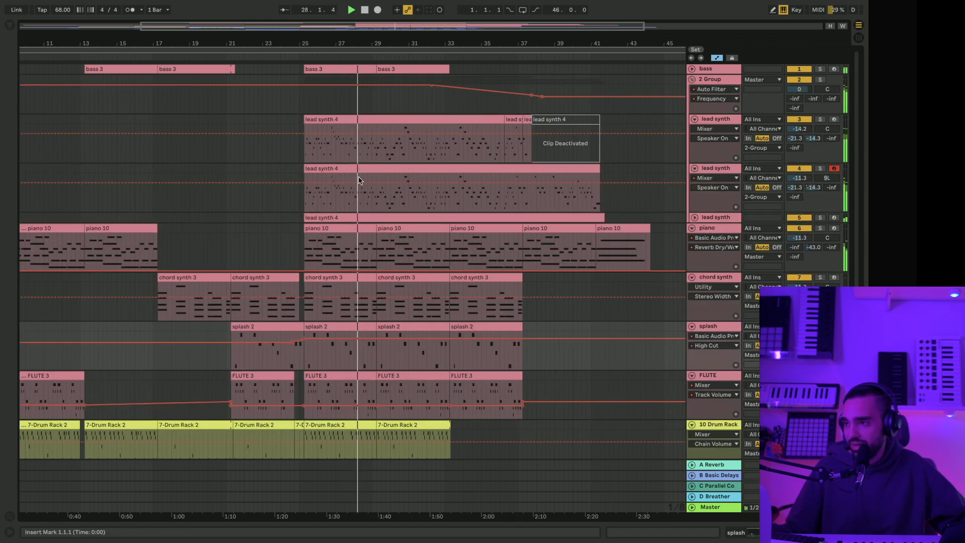
{"action": "left_click", "coordinate": [718, 126]}
{"action": "left_click", "coordinate": [715, 169]}
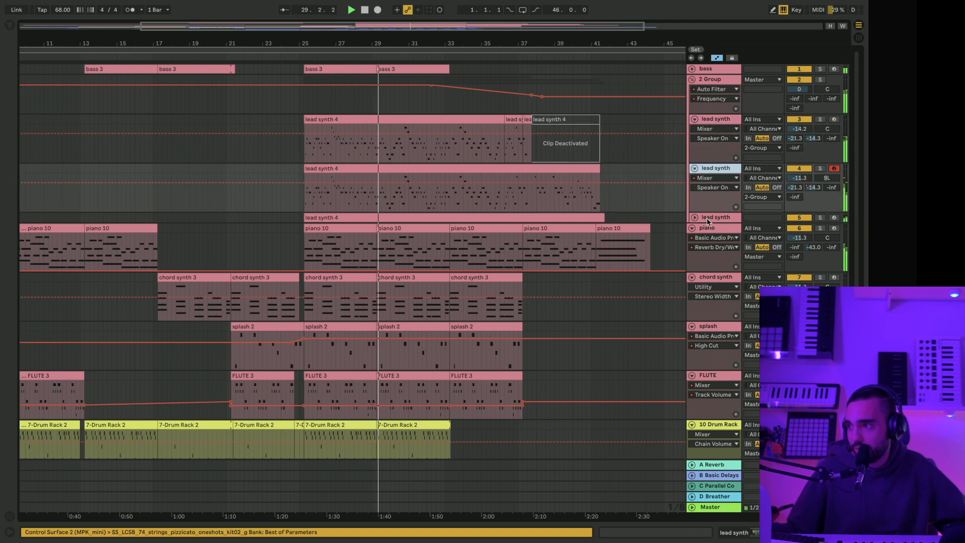
{"action": "left_click", "coordinate": [708, 219]}
{"action": "left_click", "coordinate": [694, 217]}
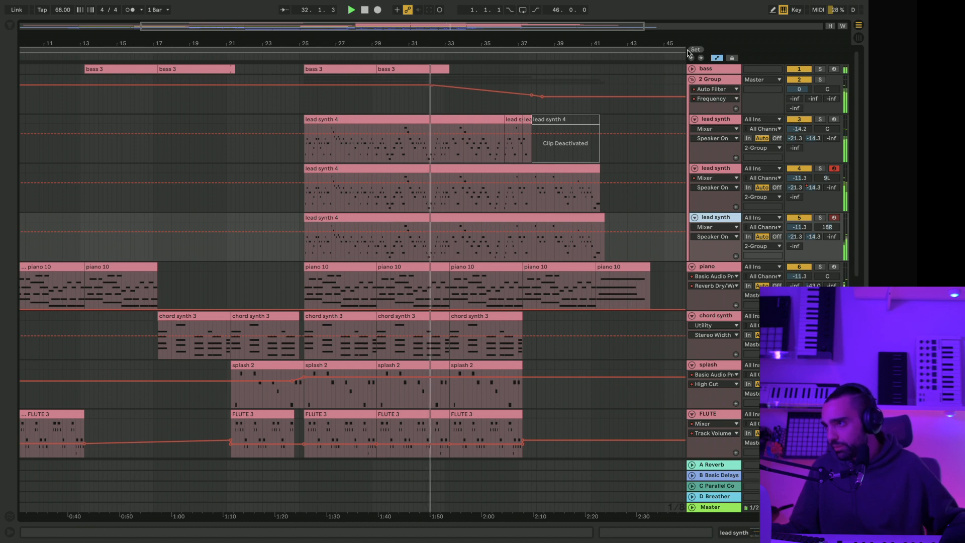
{"action": "double_click", "coordinate": [711, 67]}
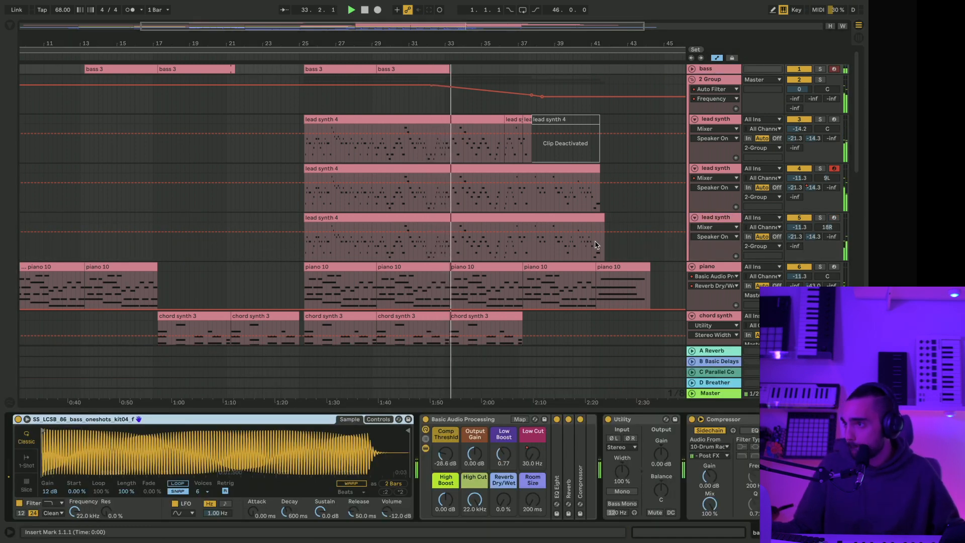
Step: Examine the clip arrangement of all tracks, from the bass and lead synths to the percussion, through the end of the song
{"action": "scroll", "coordinate": [597, 240], "scroll_direction": "down", "scroll_amount": 5}
{"action": "scroll", "coordinate": [597, 241], "scroll_direction": "down", "scroll_amount": 5}
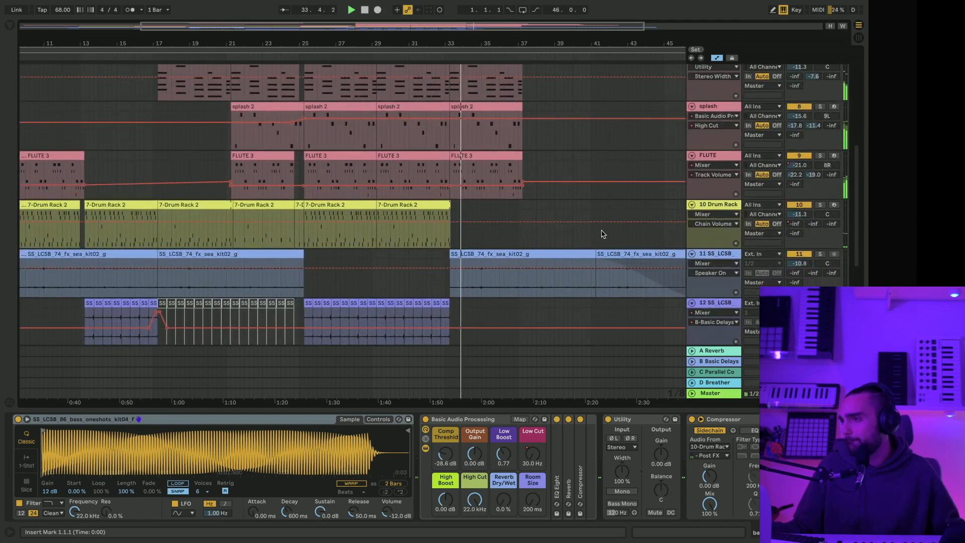
{"action": "scroll", "coordinate": [602, 234], "scroll_direction": "up", "scroll_amount": 10}
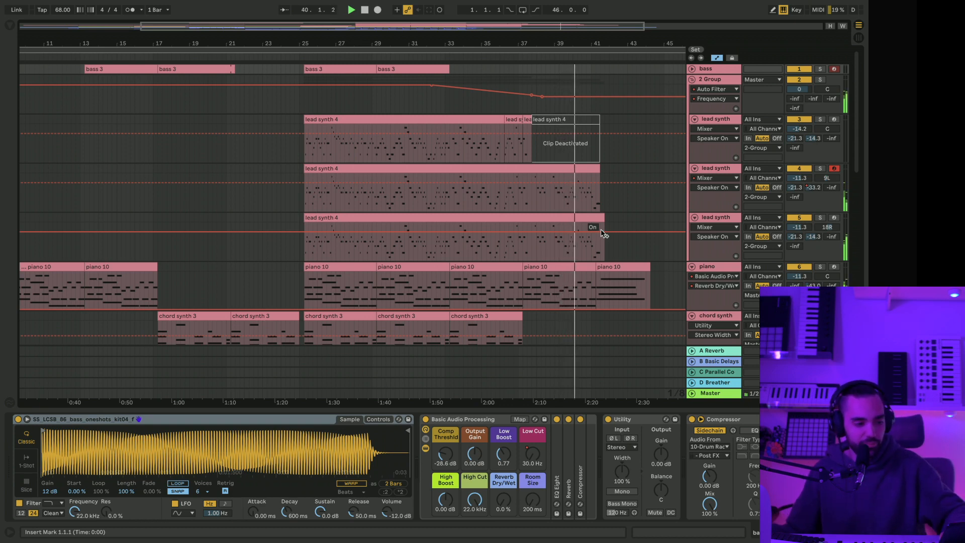
{"action": "scroll", "coordinate": [610, 174], "scroll_direction": "down", "scroll_amount": 5}
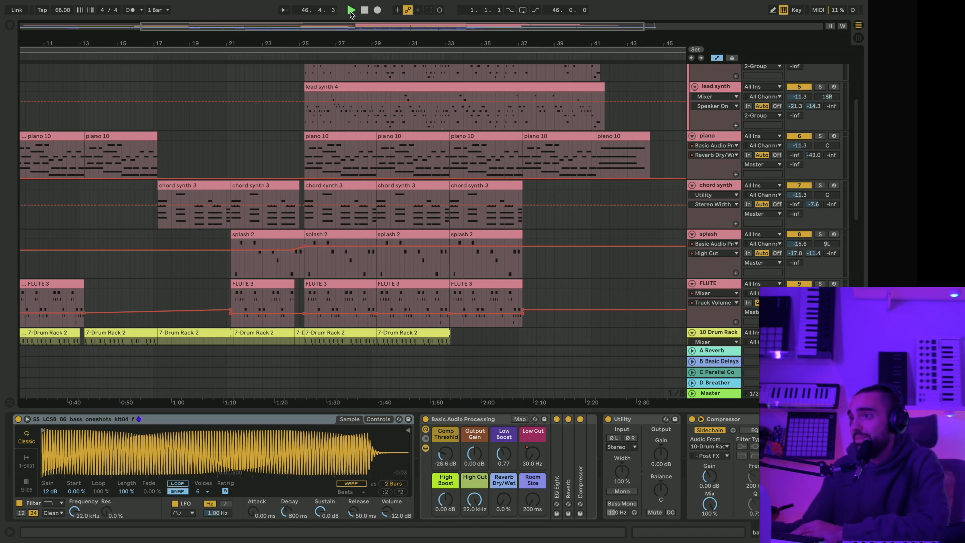
{"action": "left_click_drag", "start_coordinate": [653, 43], "coordinate": [307, 26]}
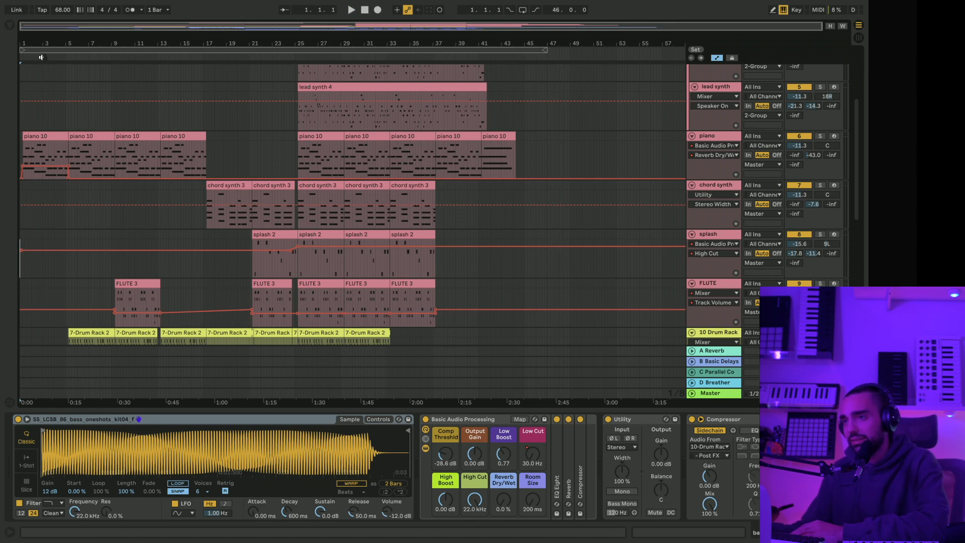
{"action": "left_click_drag", "start_coordinate": [28, 42], "coordinate": [28, 50]}
{"action": "scroll", "coordinate": [120, 234], "scroll_direction": "down", "scroll_amount": 8}
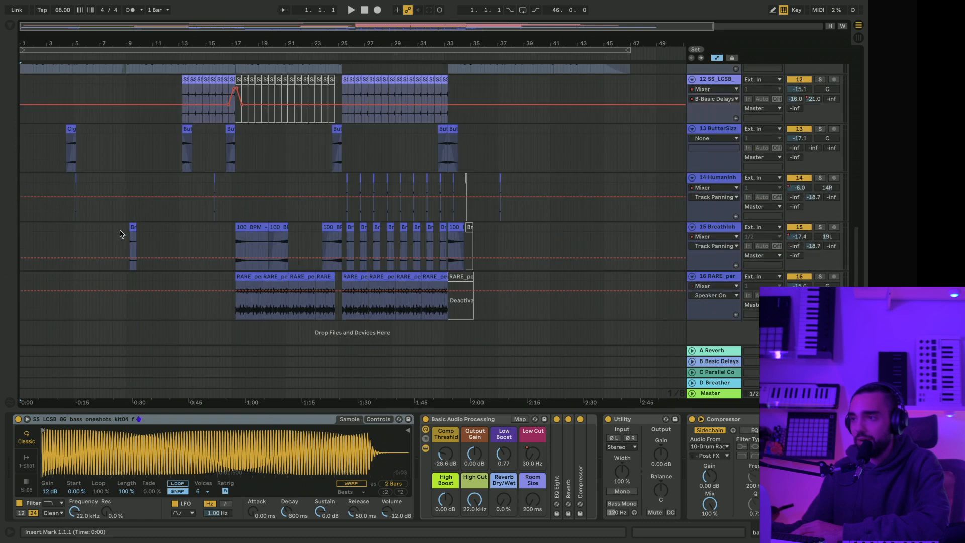
{"action": "scroll", "coordinate": [118, 228], "scroll_direction": "up", "scroll_amount": 2}
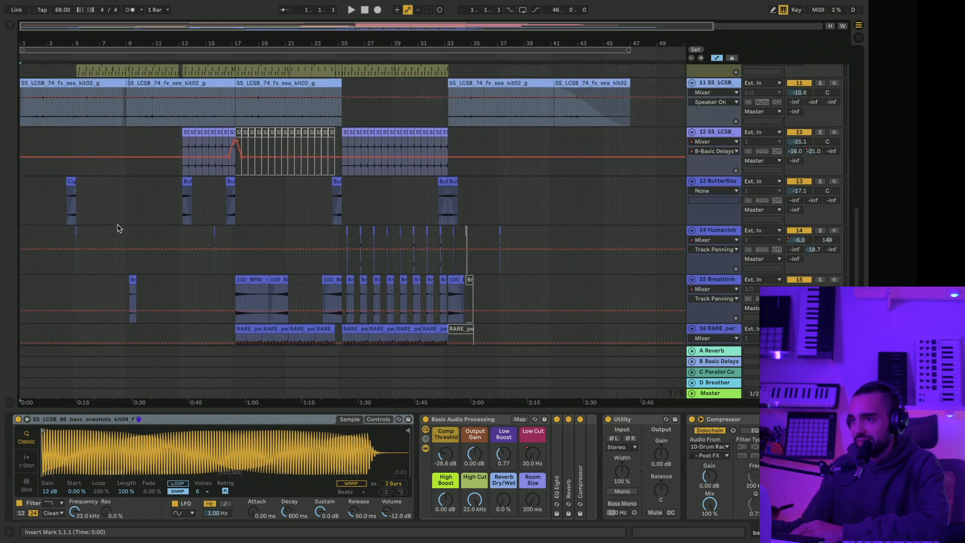
{"action": "scroll", "coordinate": [120, 227], "scroll_direction": "up", "scroll_amount": 9}
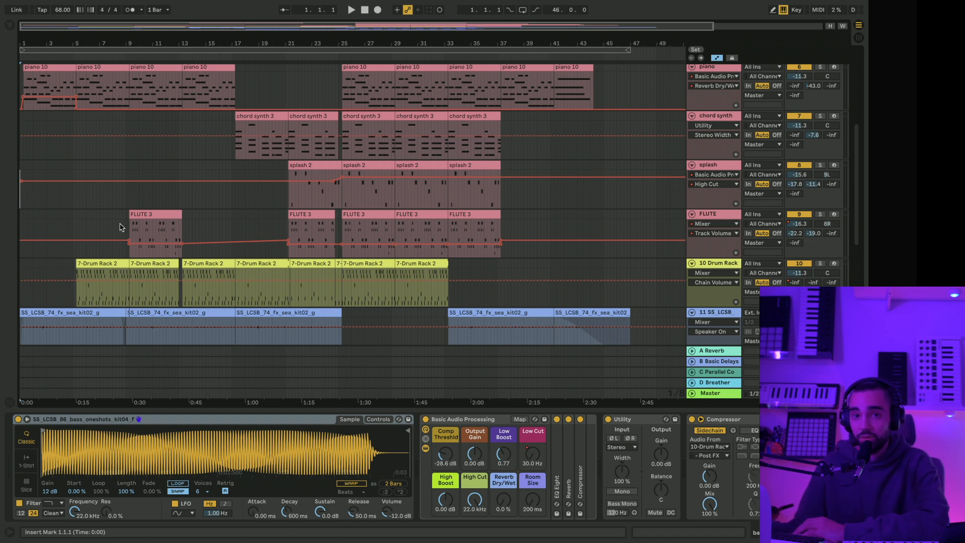
{"action": "scroll", "coordinate": [117, 206], "scroll_direction": "up", "scroll_amount": 8}
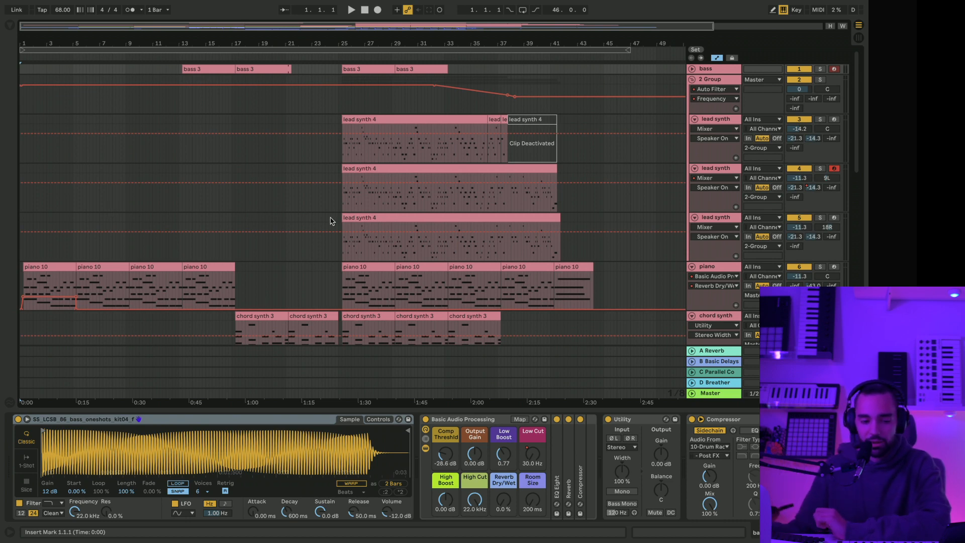
Step: Fold the 2 Group and arm the piano track for recording in the Session View
{"action": "left_click", "coordinate": [692, 81]}
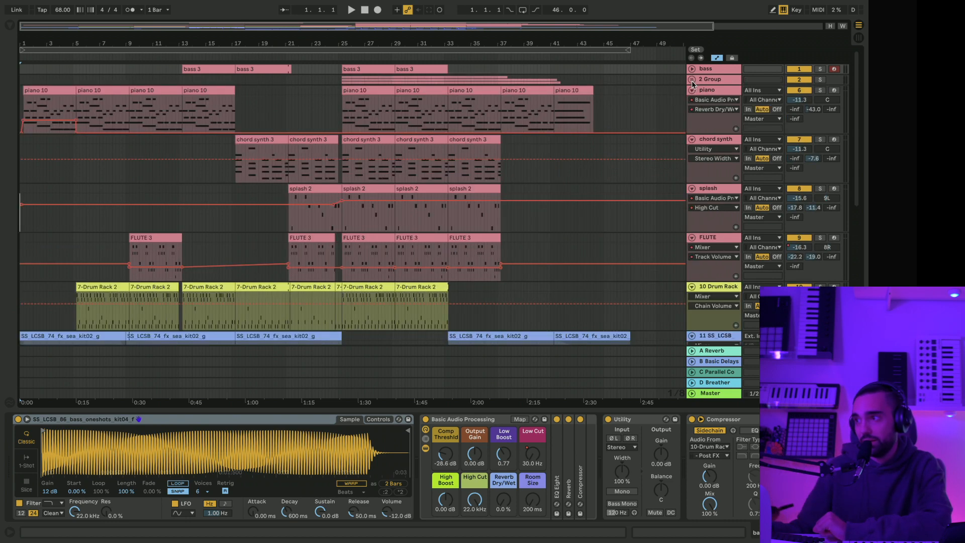
{"action": "scroll", "coordinate": [504, 204], "scroll_direction": "down", "scroll_amount": 8}
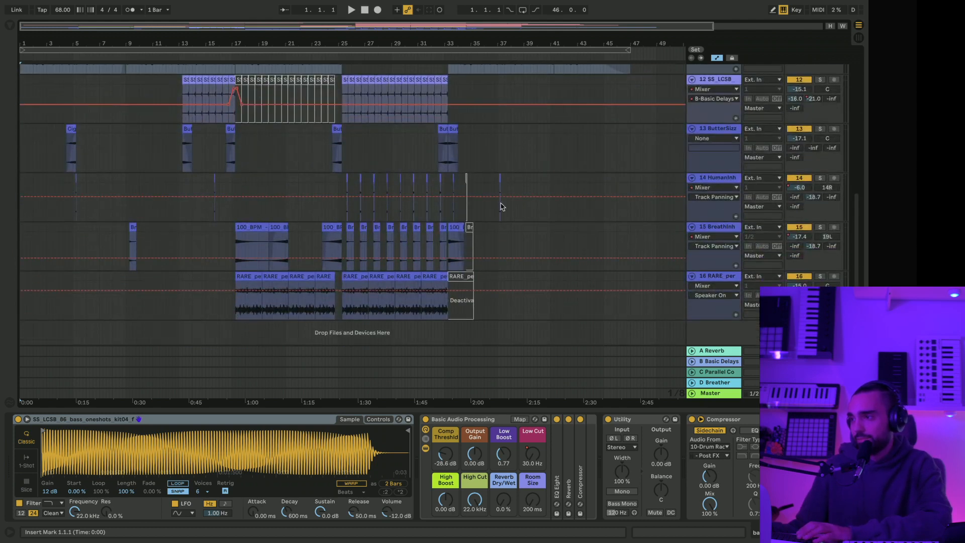
{"action": "scroll", "coordinate": [500, 206], "scroll_direction": "up", "scroll_amount": 8}
{"action": "key", "text": "Tab"}
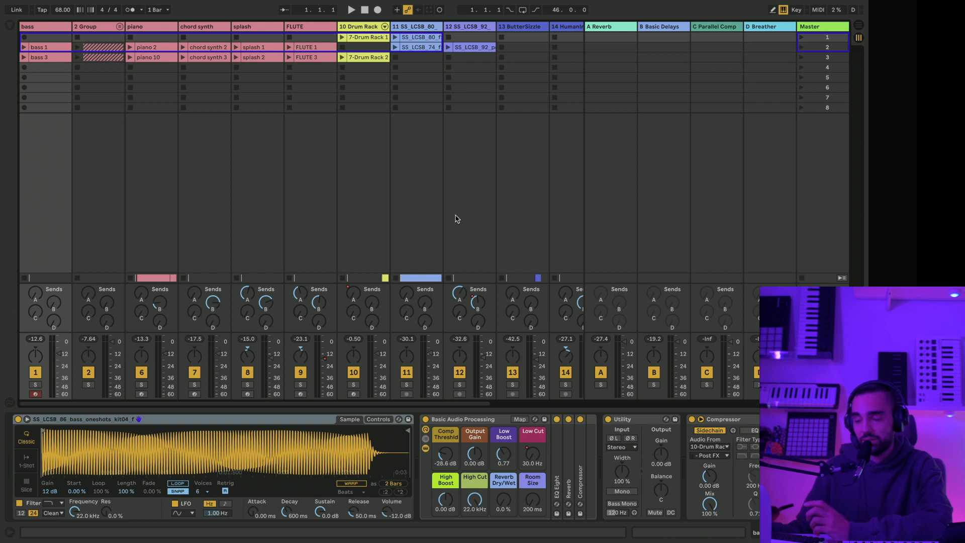
{"action": "left_click", "coordinate": [143, 395]}
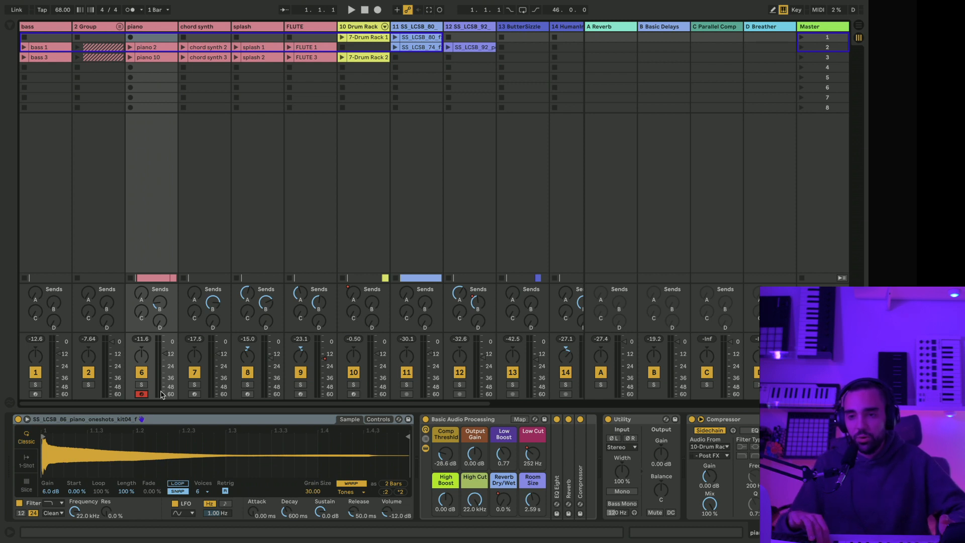
Step: Show the browser and look through the sample files in the Samples category
{"action": "left_click", "coordinate": [10, 27]}
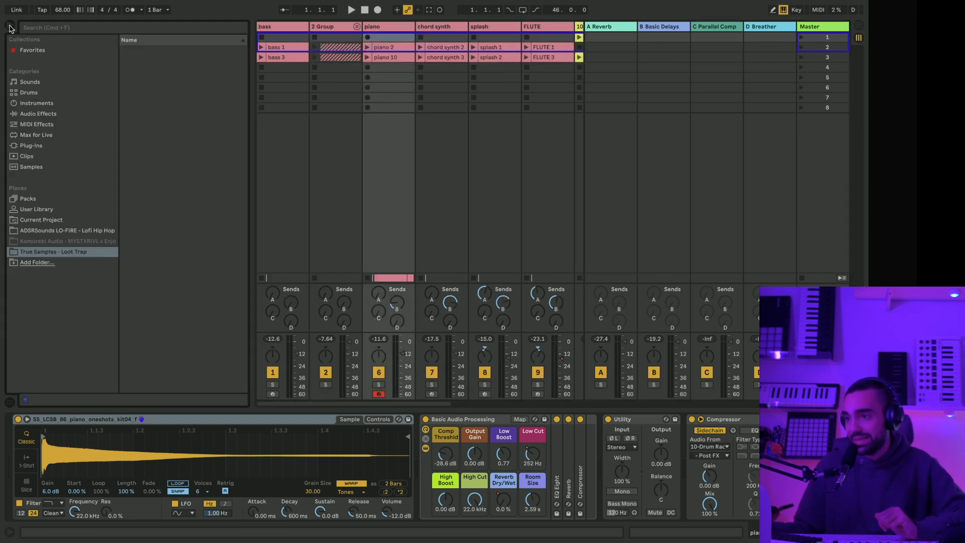
{"action": "left_click", "coordinate": [29, 167]}
{"action": "scroll", "coordinate": [216, 236], "scroll_direction": "down", "scroll_amount": 20}
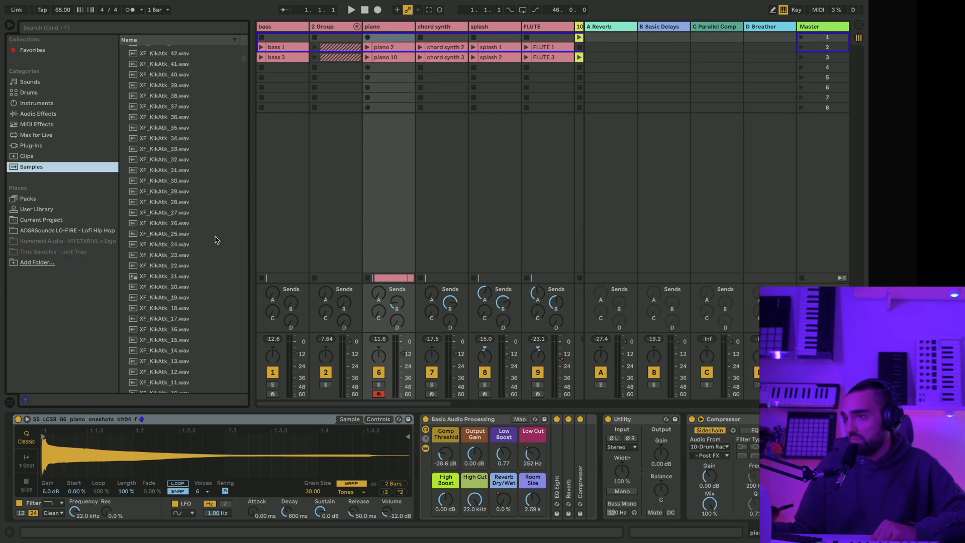
{"action": "scroll", "coordinate": [231, 201], "scroll_direction": "up", "scroll_amount": 20}
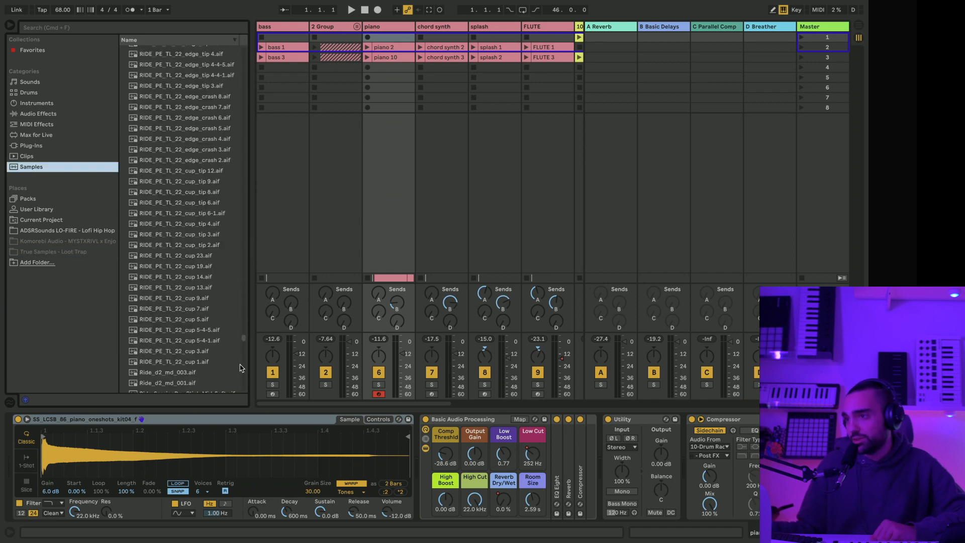
{"action": "scroll", "coordinate": [221, 56], "scroll_direction": "up", "scroll_amount": 5}
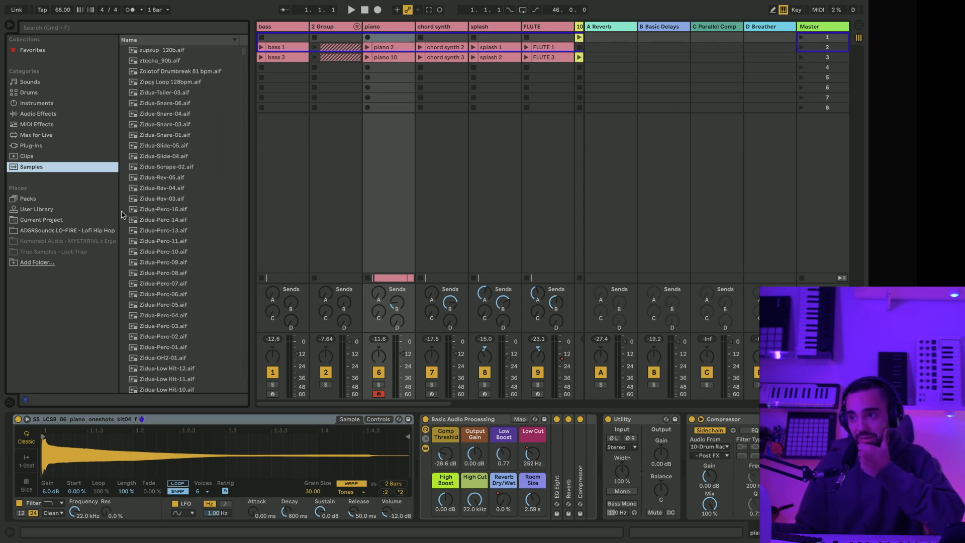
Step: Add the Desktop folder "Samplestar - Lofi & Chill Study Beats" to the browser's places and list its kit folders
{"action": "left_click", "coordinate": [39, 263]}
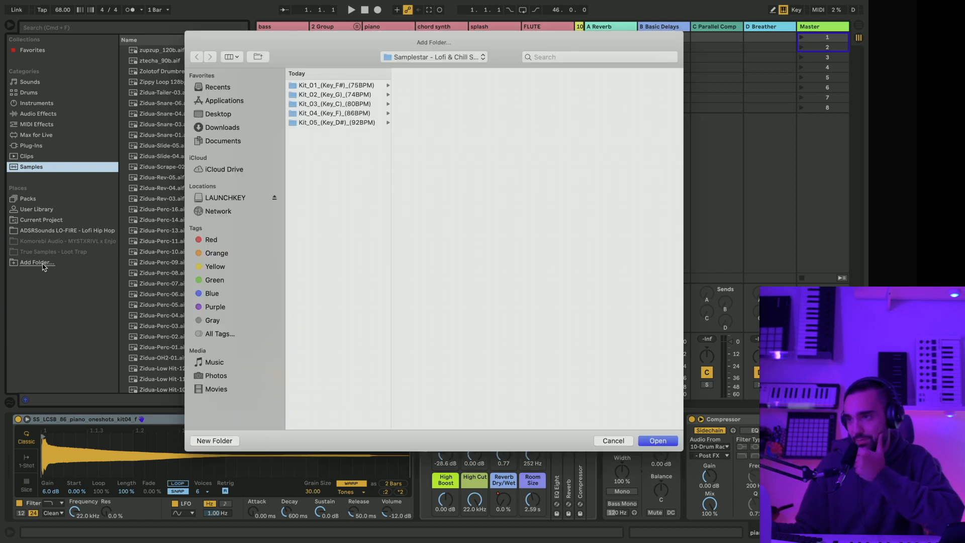
{"action": "left_click", "coordinate": [218, 116]}
{"action": "left_click", "coordinate": [321, 85]}
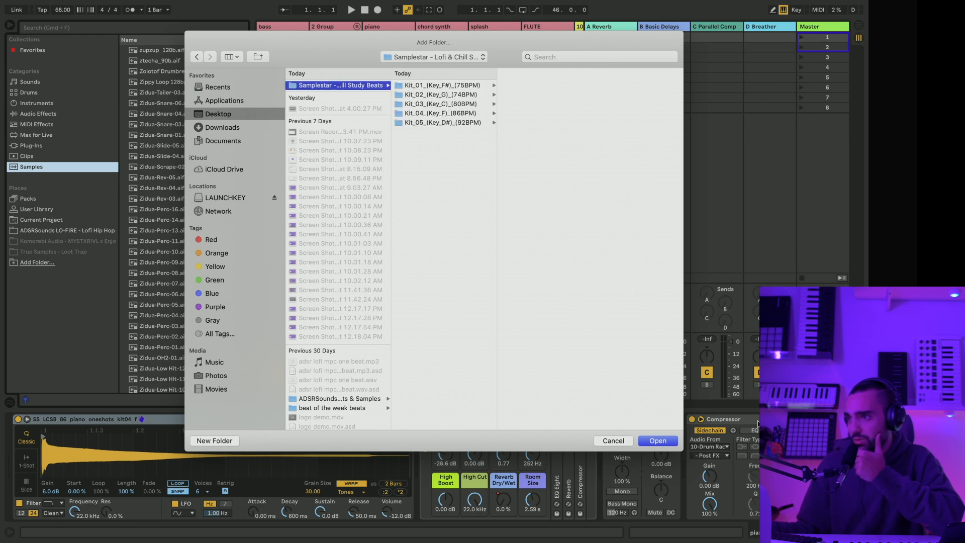
{"action": "left_click", "coordinate": [658, 441]}
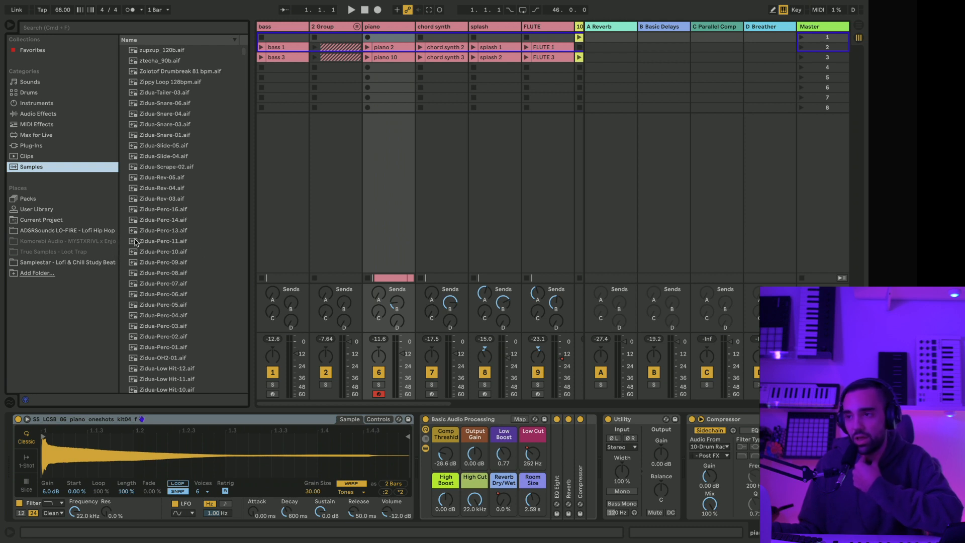
{"action": "left_click", "coordinate": [111, 263]}
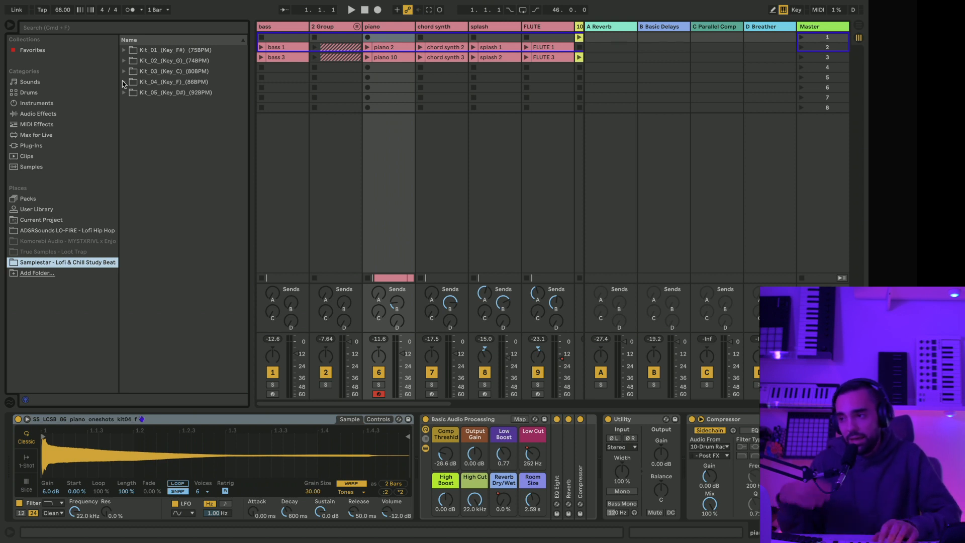
Step: Select the piano track's sampler device containing the SS_LCSB_86_piano_oneshots_kit04_f sample
{"action": "left_click", "coordinate": [70, 470]}
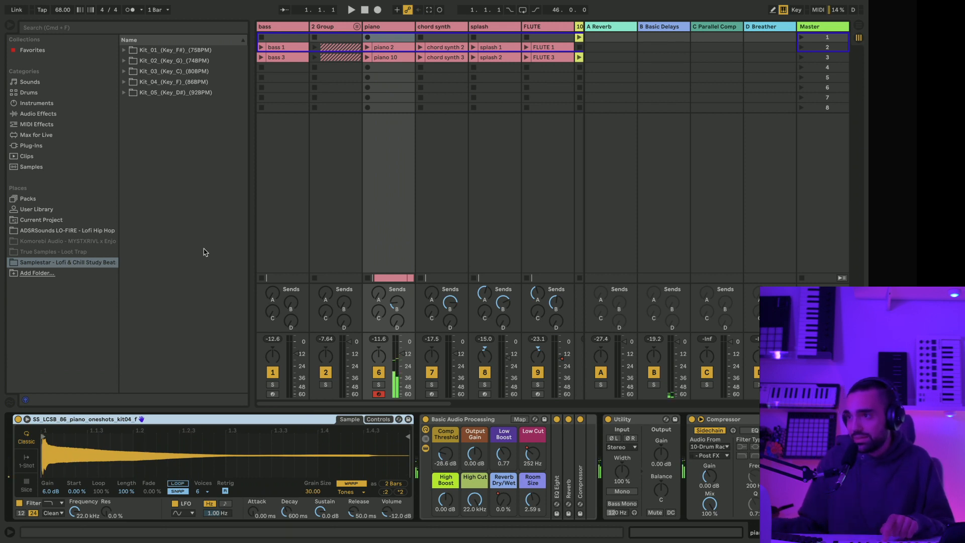
Step: Arm or select the bass, chord synth, splash and FLUTE tracks in turn to audition their one-shot samplers
{"action": "left_click", "coordinate": [273, 394]}
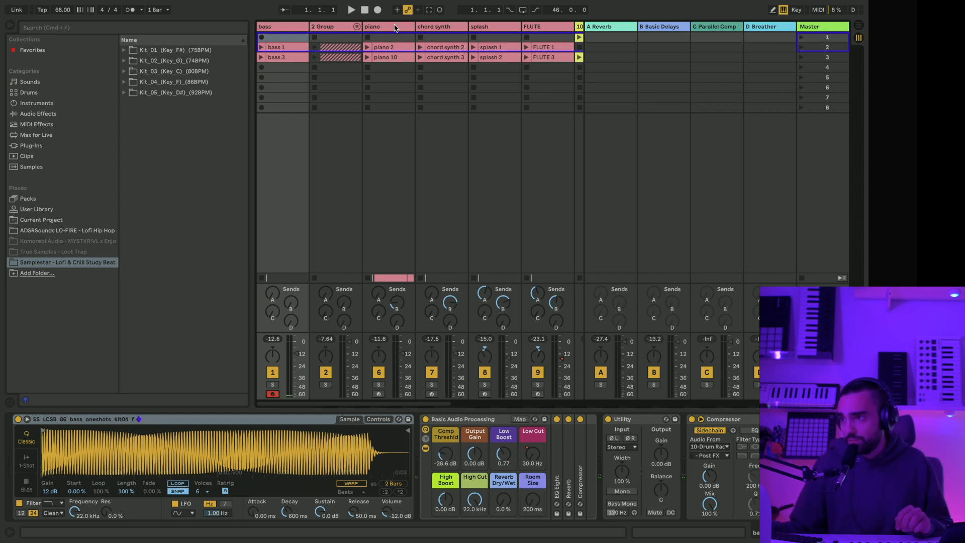
{"action": "left_click", "coordinate": [427, 27]}
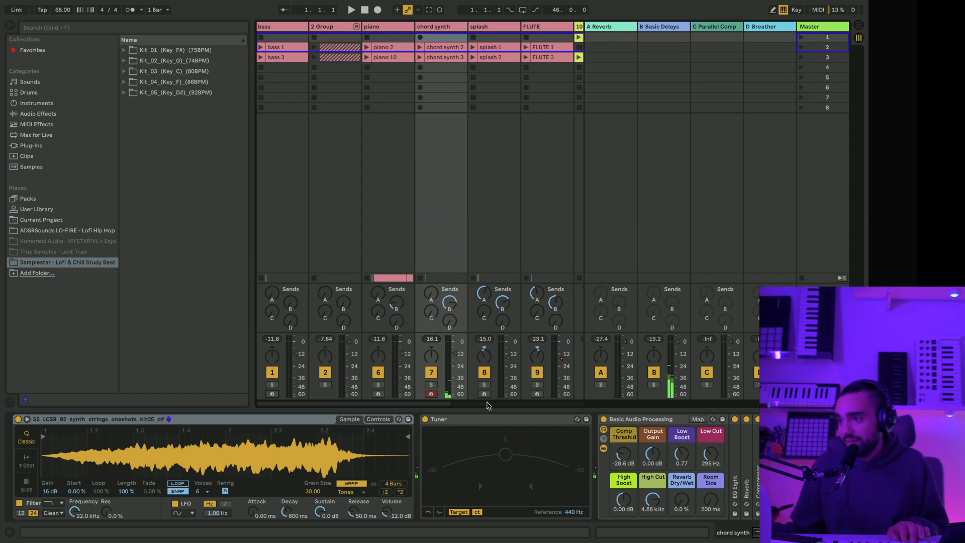
{"action": "left_click", "coordinate": [483, 394]}
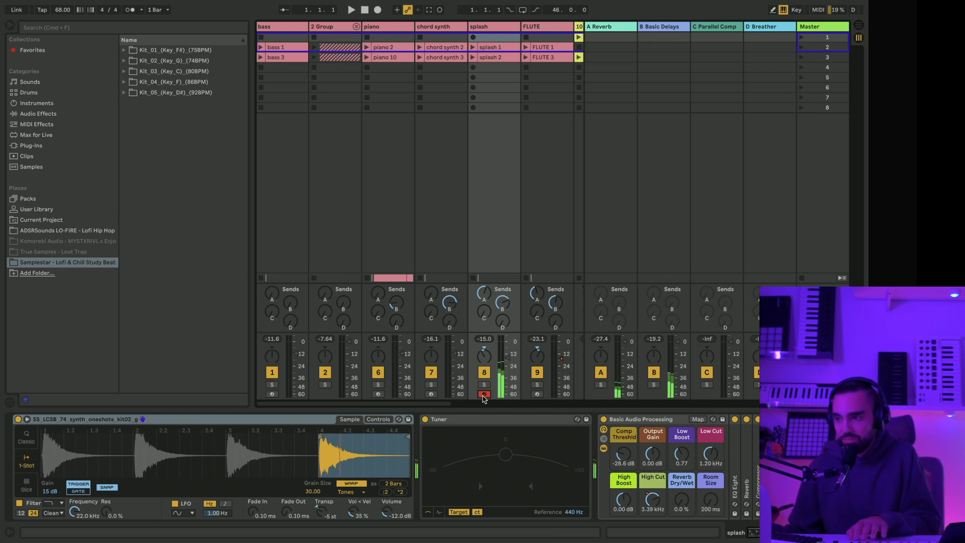
{"action": "left_click", "coordinate": [536, 395]}
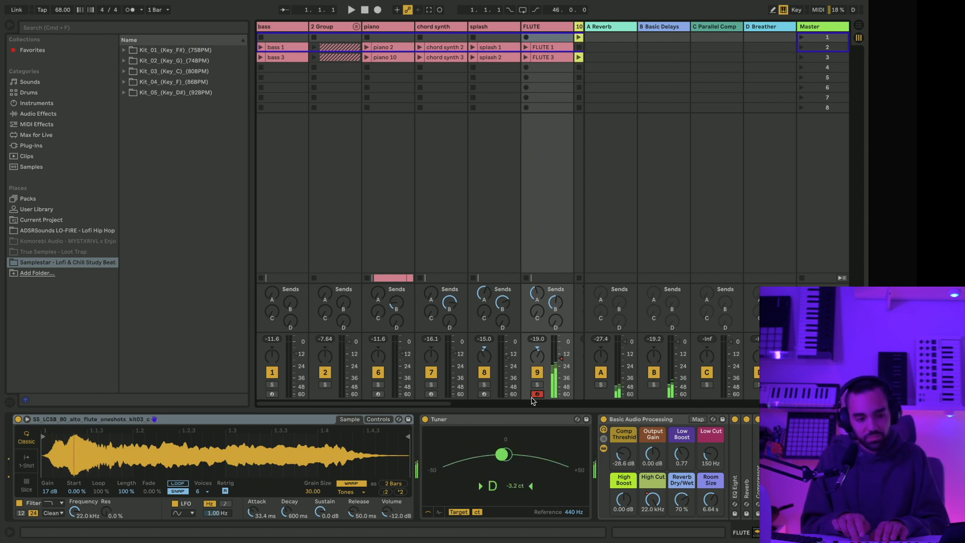
Step: Select track 10 Drum Rack to show its drum pads and kick one-shot sample
{"action": "scroll", "coordinate": [480, 142], "scroll_direction": "right", "scroll_amount": 3}
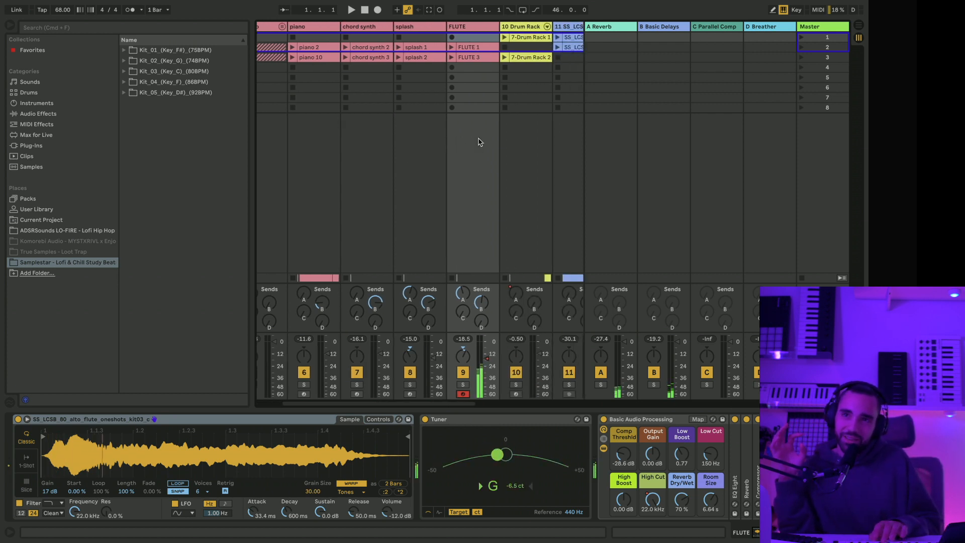
{"action": "scroll", "coordinate": [490, 185], "scroll_direction": "right", "scroll_amount": 6}
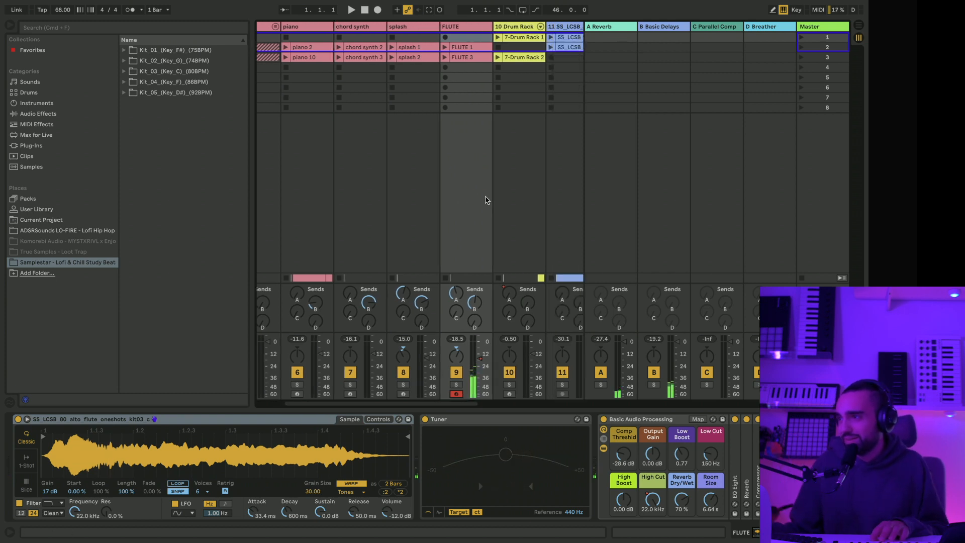
{"action": "scroll", "coordinate": [472, 181], "scroll_direction": "right", "scroll_amount": 1}
{"action": "left_click", "coordinate": [353, 28]}
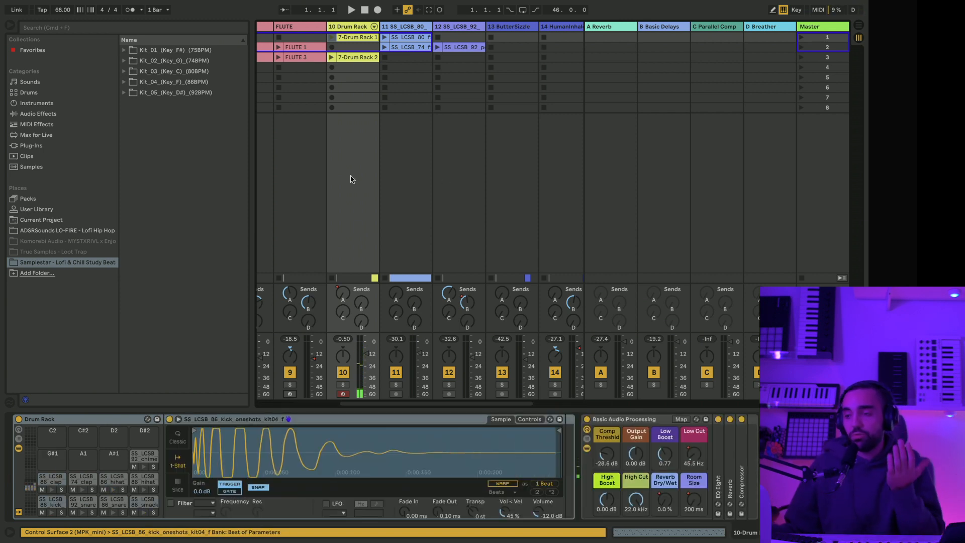
{"action": "scroll", "coordinate": [270, 122], "scroll_direction": "left", "scroll_amount": 1}
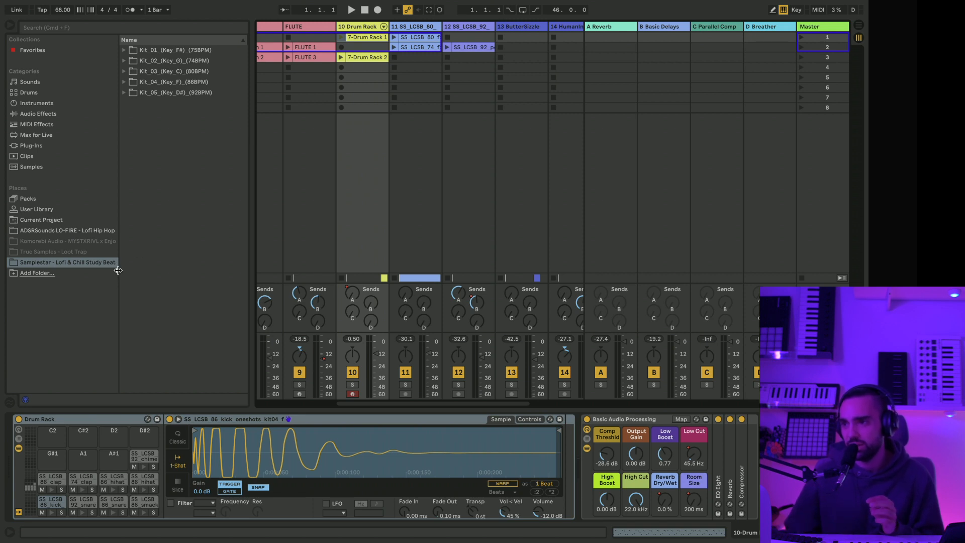
Step: Expand Kit_04_(Key_F)_(86BPM), widen the browser, and preview the kit's bass loop, kick loop and music loop arrangement samples
{"action": "left_click", "coordinate": [124, 93]}
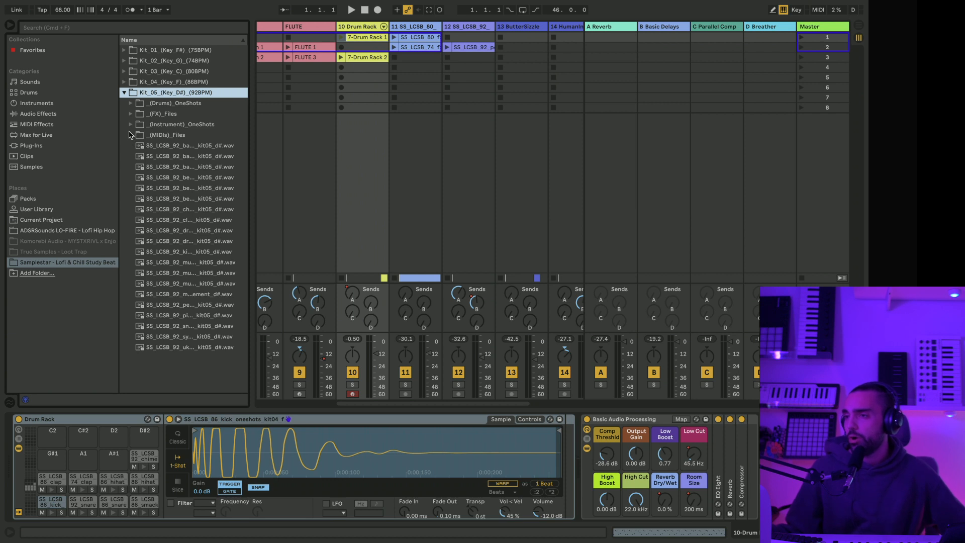
{"action": "left_click", "coordinate": [124, 93]}
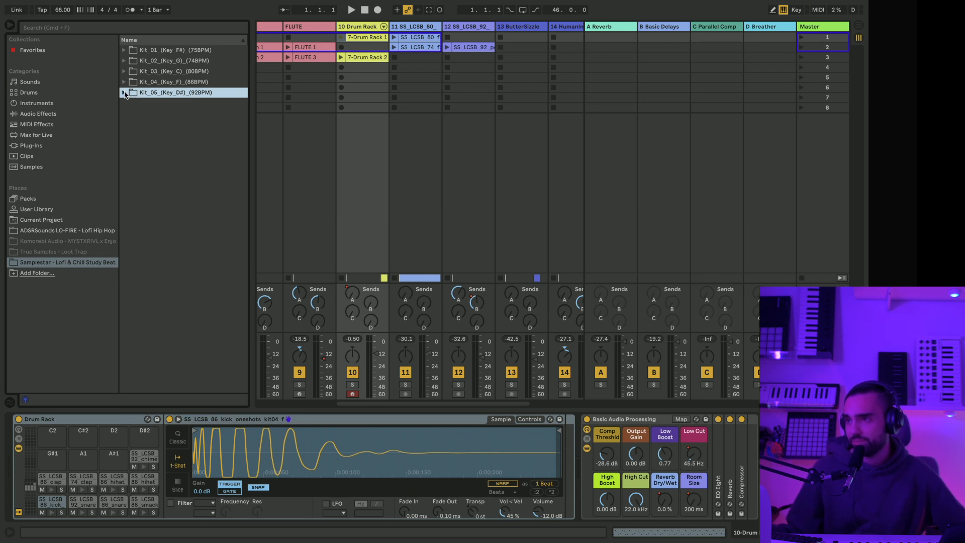
{"action": "left_click", "coordinate": [123, 83]}
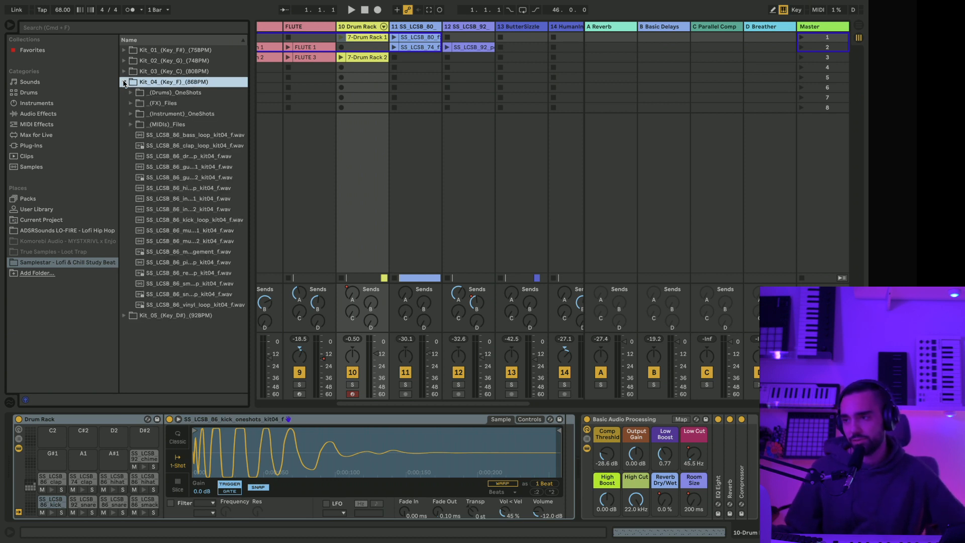
{"action": "left_click_drag", "start_coordinate": [251, 126], "coordinate": [288, 129]}
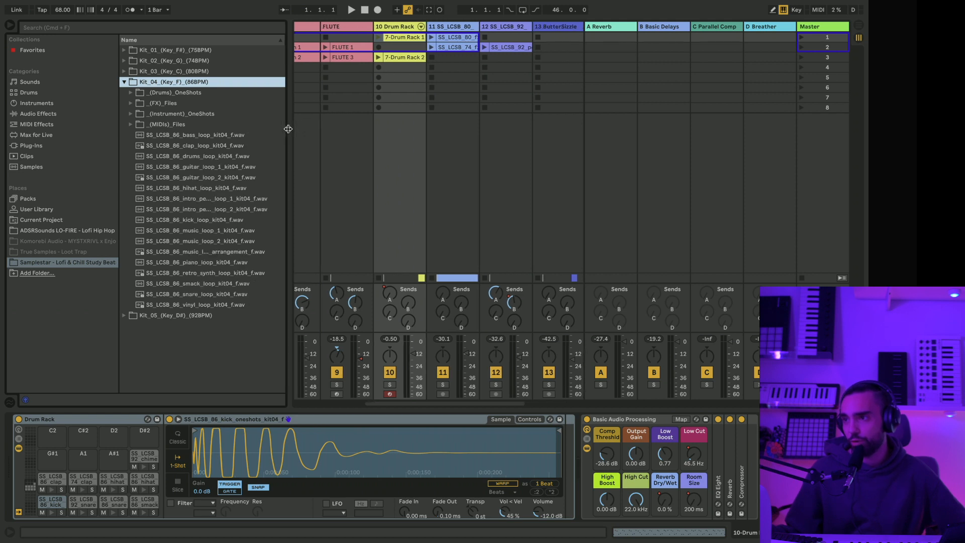
{"action": "left_click", "coordinate": [185, 138]}
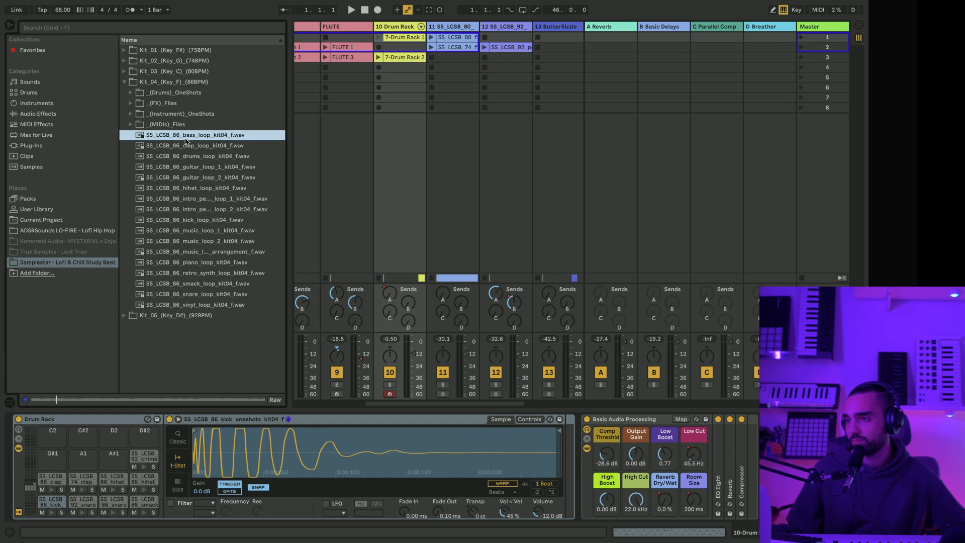
{"action": "left_click", "coordinate": [198, 221]}
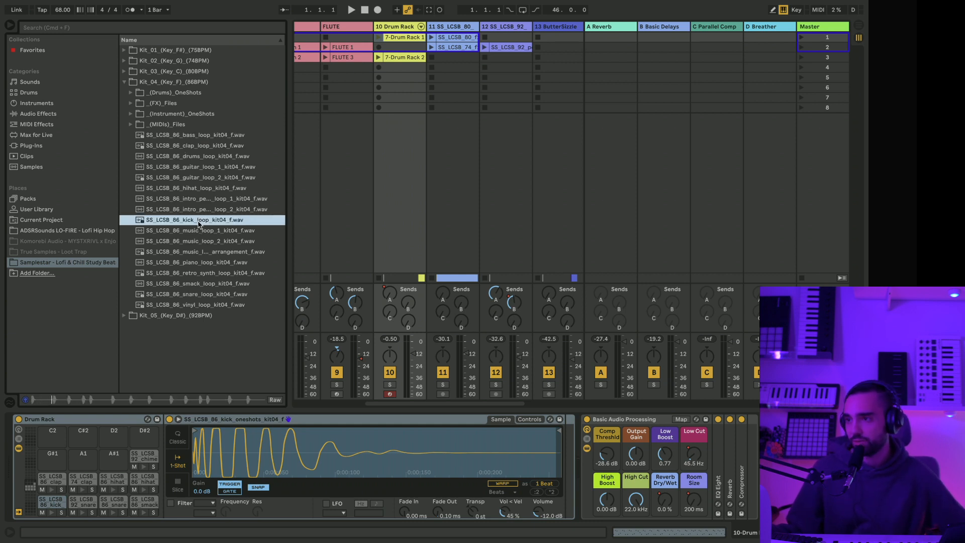
{"action": "left_click", "coordinate": [212, 253]}
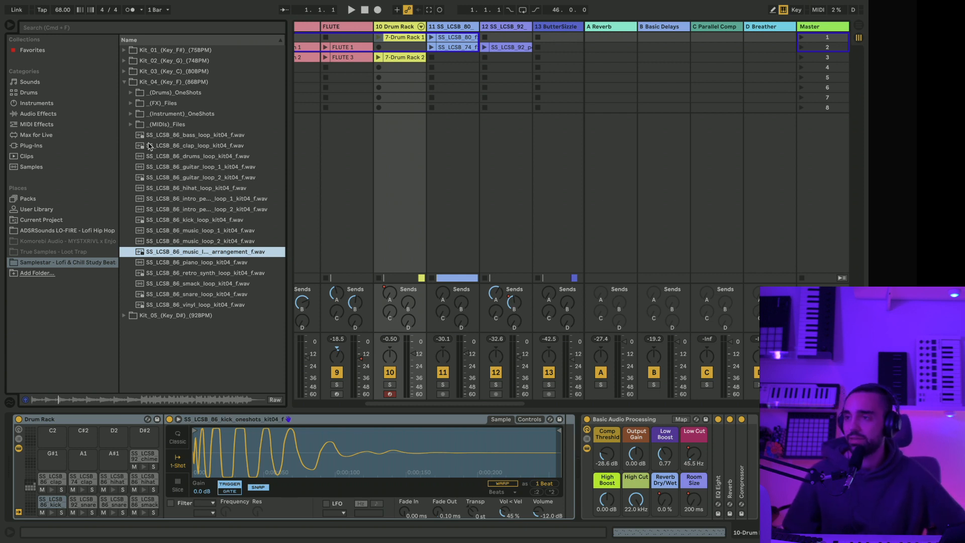
Step: Expand Kit_04's _(Instrument)_OneShots folder and preview its bass, guitar and piano one-shots with browser preview enabled
{"action": "left_click", "coordinate": [129, 114]}
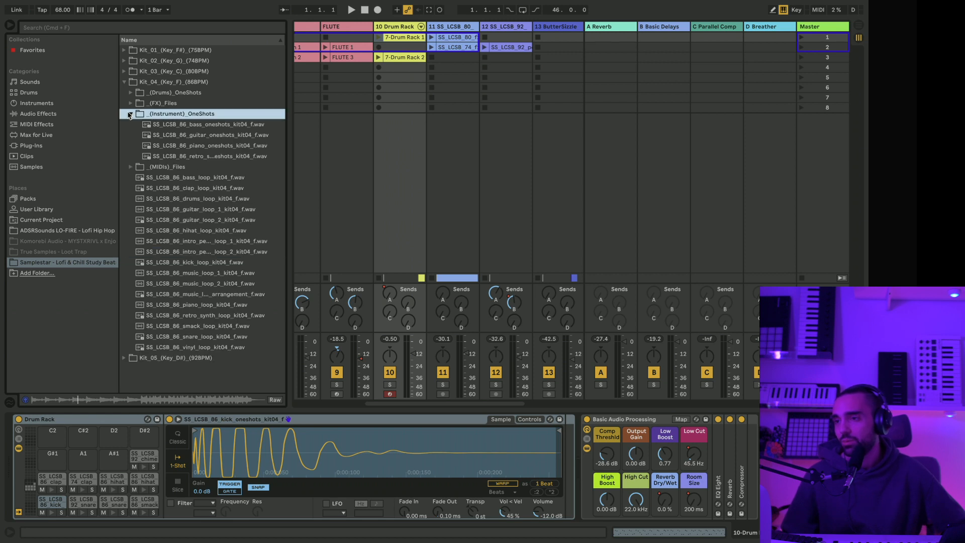
{"action": "left_click", "coordinate": [129, 114]}
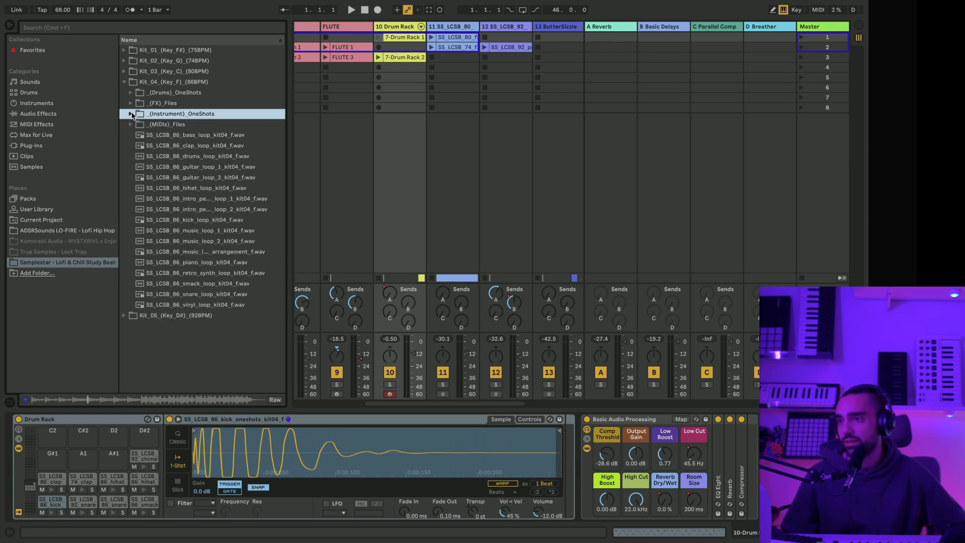
{"action": "left_click", "coordinate": [131, 114]}
{"action": "left_click", "coordinate": [154, 128]}
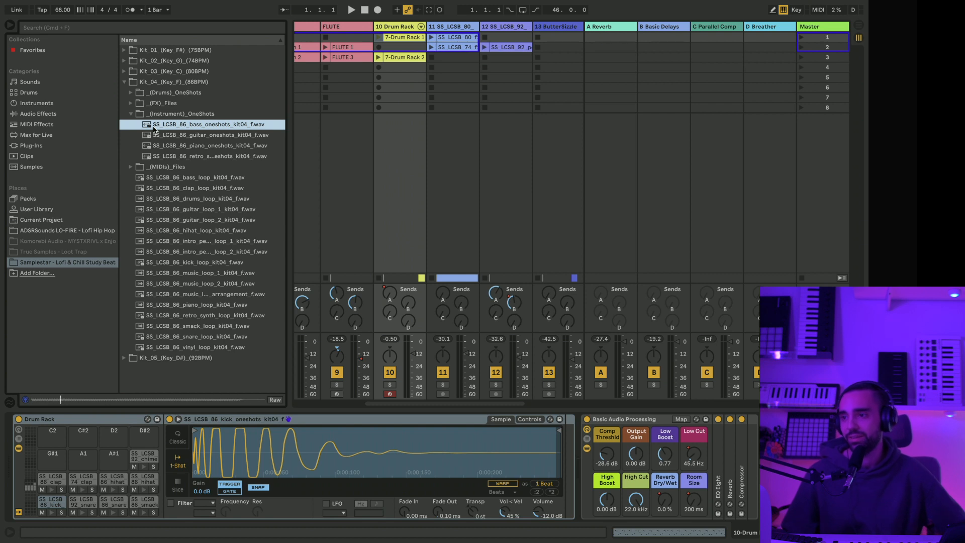
{"action": "left_click", "coordinate": [169, 137]}
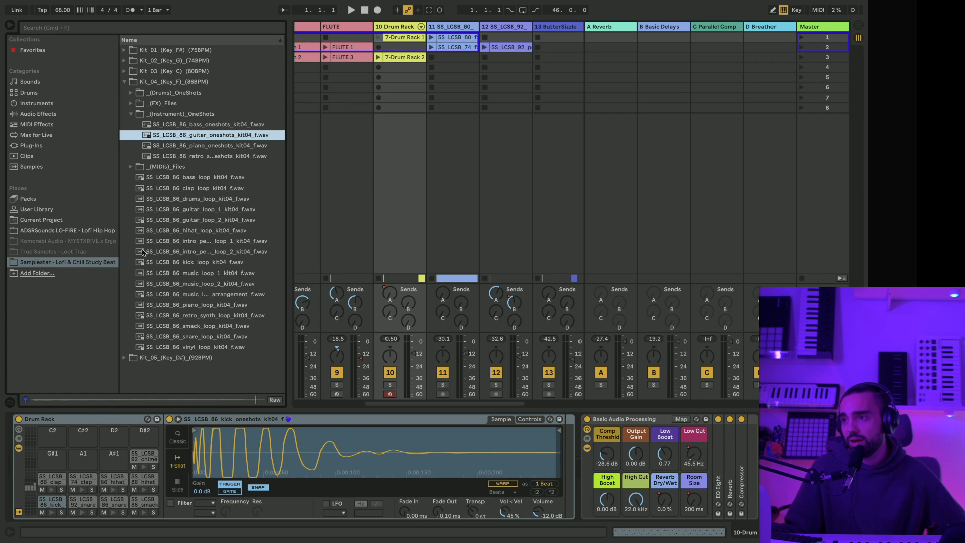
{"action": "left_click", "coordinate": [210, 145]}
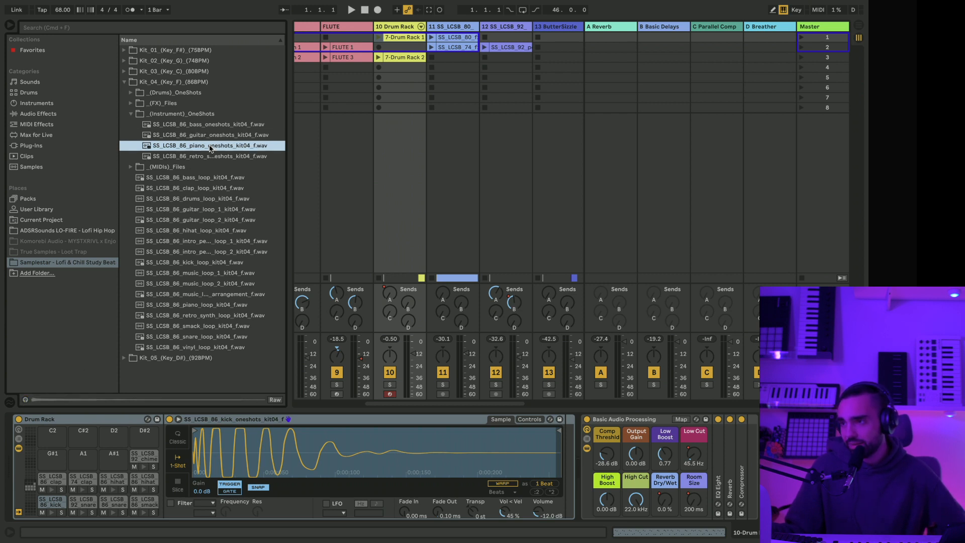
{"action": "left_click", "coordinate": [27, 401]}
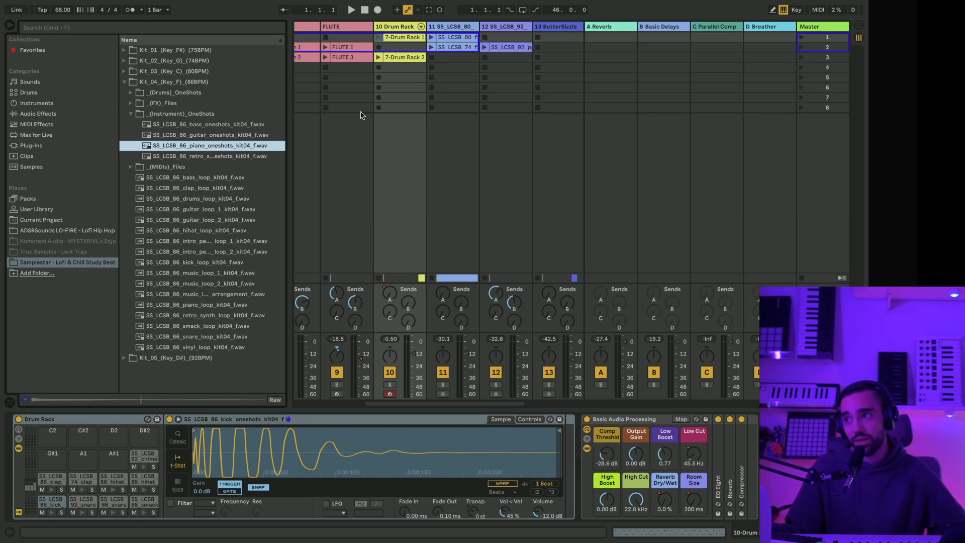
Step: Show the piano track's device chain with its Kit_04 piano one-shot sampler again
{"action": "scroll", "coordinate": [363, 115], "scroll_direction": "left", "scroll_amount": 5}
{"action": "double_click", "coordinate": [412, 26]}
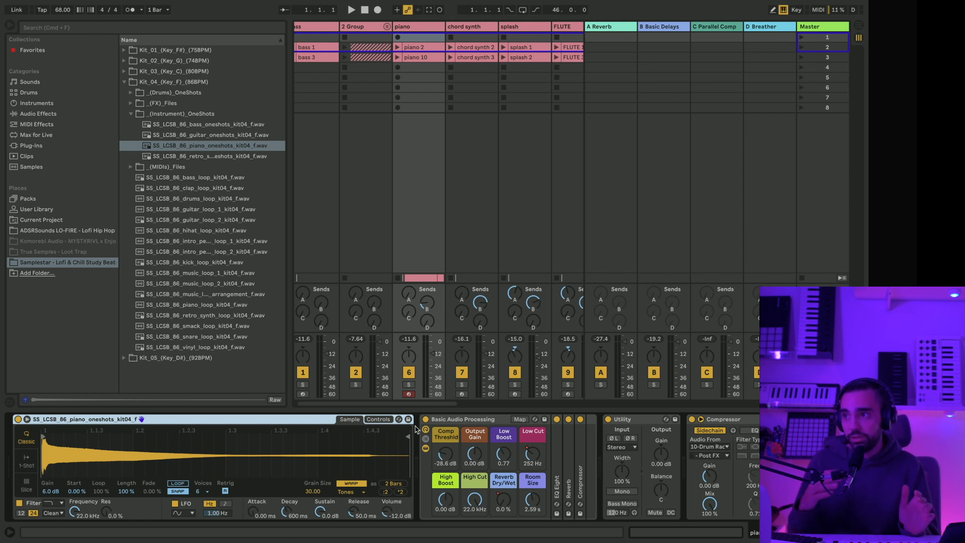
{"action": "scroll", "coordinate": [358, 198], "scroll_direction": "left", "scroll_amount": 2}
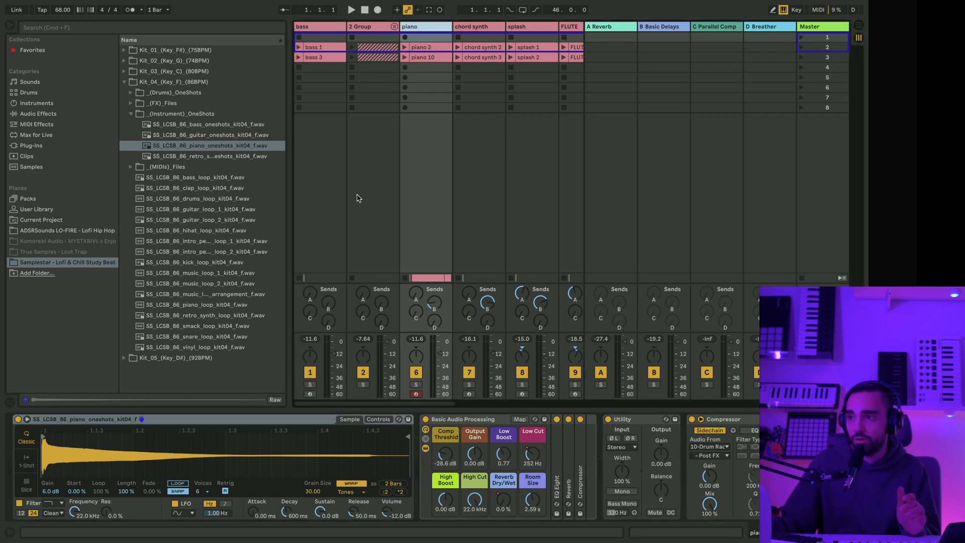
Step: Collapse Kit_04, look through the contents of Kit_02_(Key_G) and Kit_03_(Key_C), and leave Kit_03 expanded
{"action": "left_click", "coordinate": [125, 83]}
{"action": "left_click", "coordinate": [124, 72]}
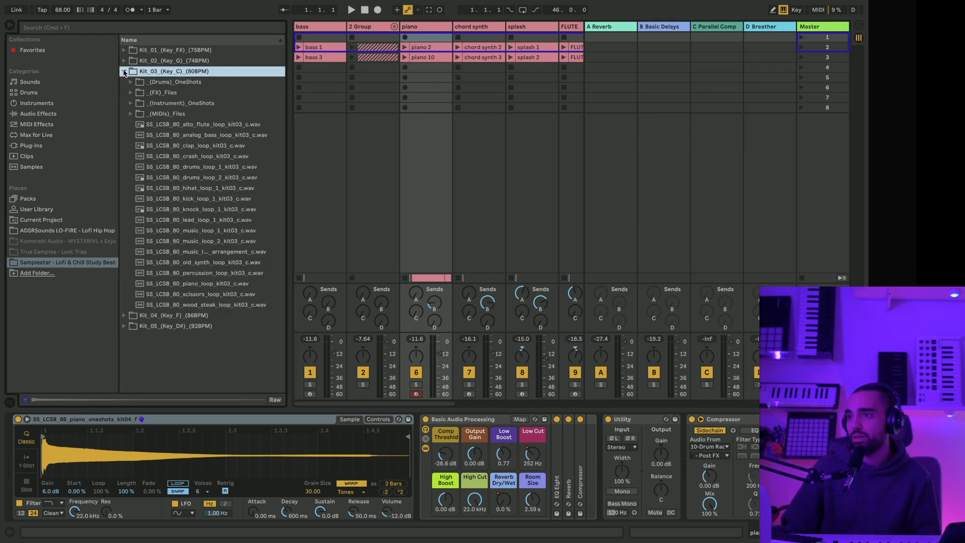
{"action": "left_click", "coordinate": [125, 72]}
{"action": "left_click", "coordinate": [124, 60]}
{"action": "left_click", "coordinate": [124, 61]}
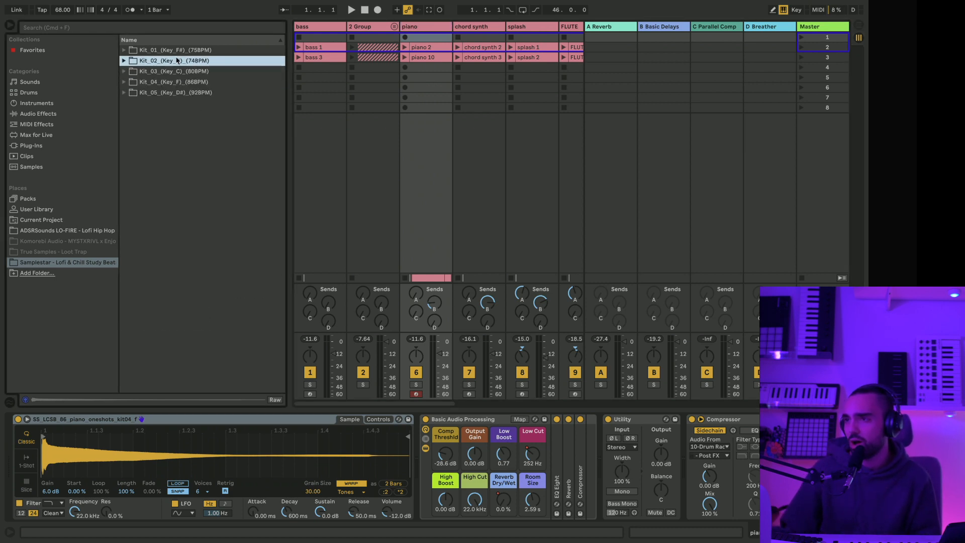
{"action": "left_click", "coordinate": [125, 61]}
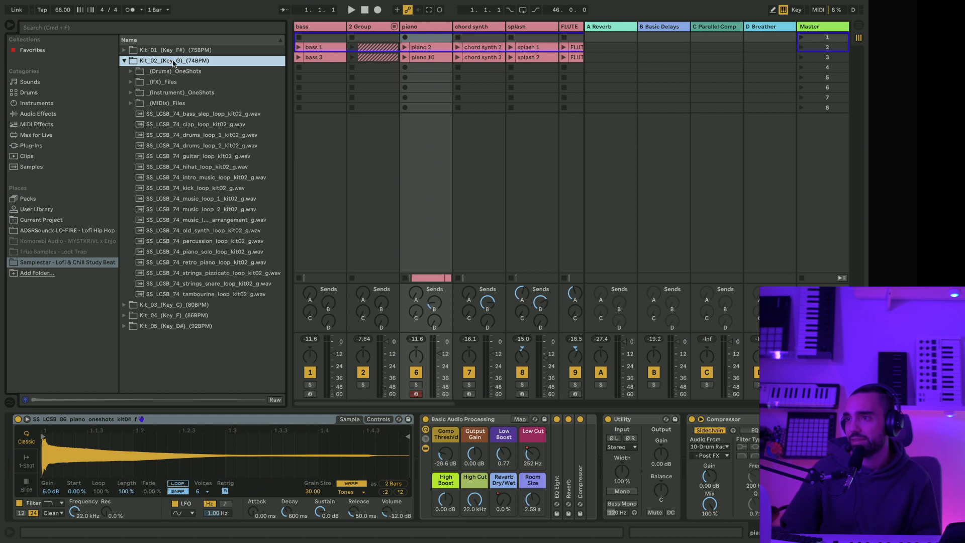
{"action": "left_click", "coordinate": [124, 61]}
{"action": "left_click", "coordinate": [124, 71]}
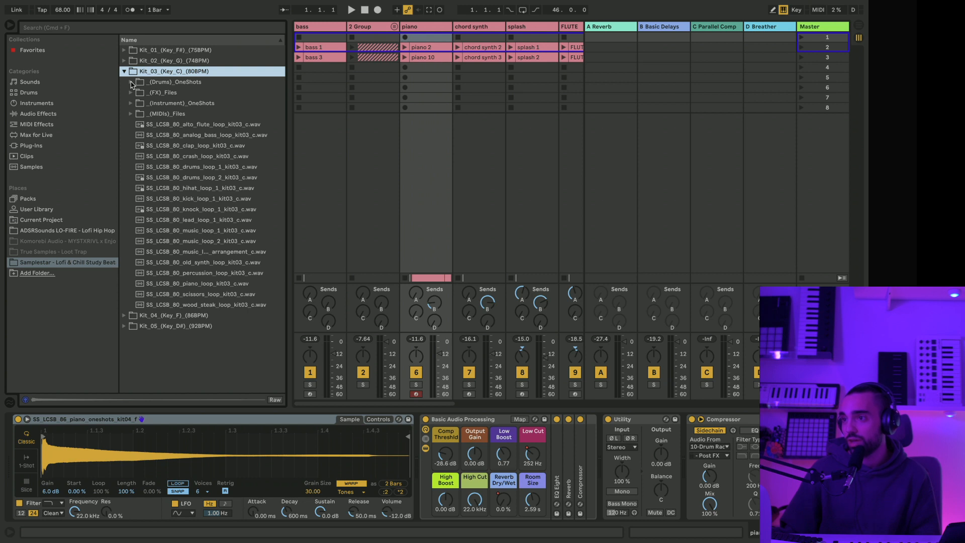
Step: Expand Kit_03's _(Drums)_OneShots folder and preview its clap, hihat, knock and scissors one-shots
{"action": "left_click", "coordinate": [131, 84]}
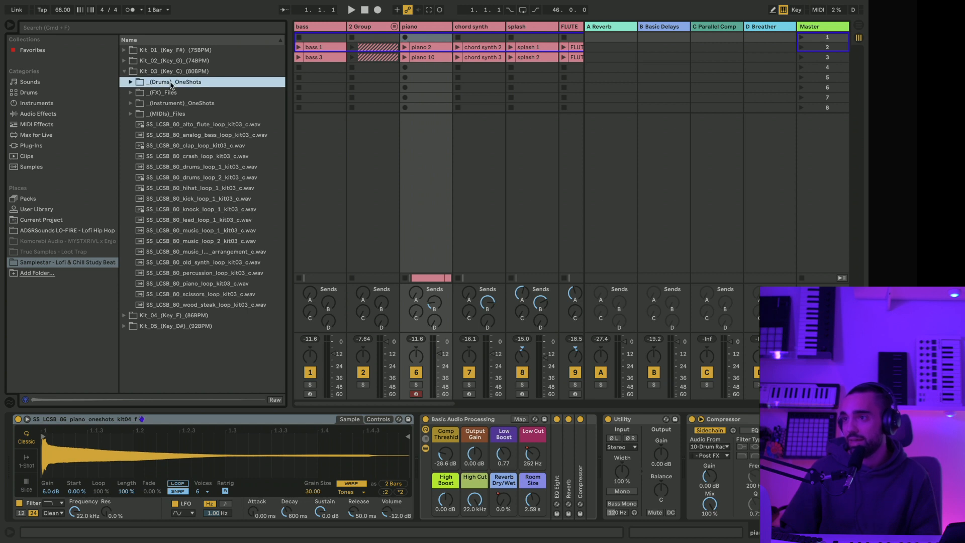
{"action": "left_click", "coordinate": [131, 82]}
{"action": "left_click", "coordinate": [181, 93]}
{"action": "left_click", "coordinate": [184, 104]}
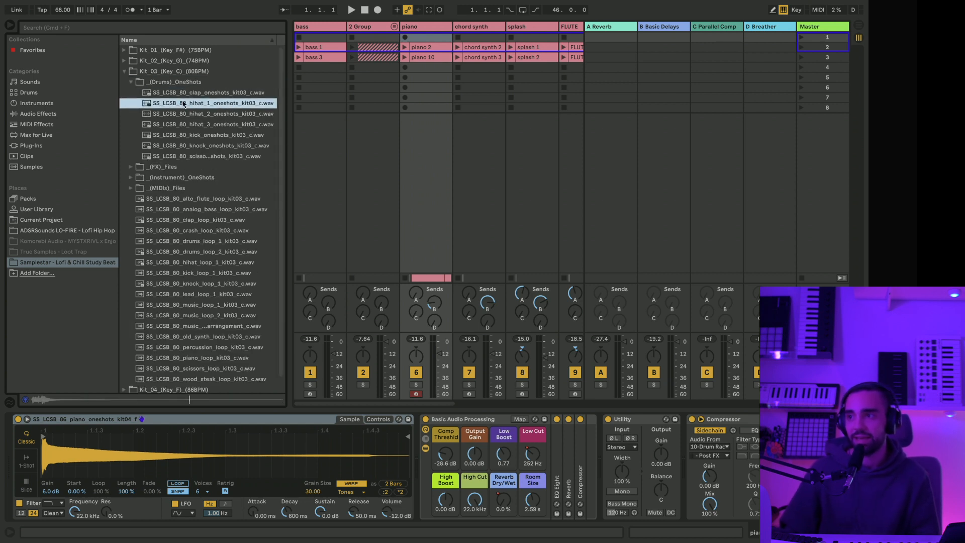
{"action": "left_click", "coordinate": [194, 114]}
{"action": "left_click", "coordinate": [205, 146]}
{"action": "left_click", "coordinate": [209, 156]}
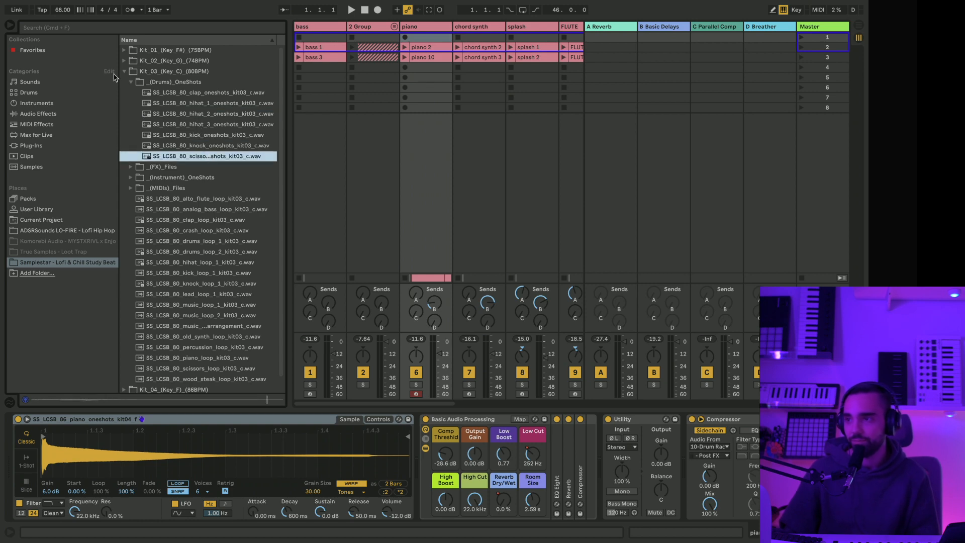
Step: Show the Drum Rack track's pads, audition the kick and snare one-shots, and inspect the 86 snare and kick samples
{"action": "scroll", "coordinate": [403, 97], "scroll_direction": "right", "scroll_amount": 6}
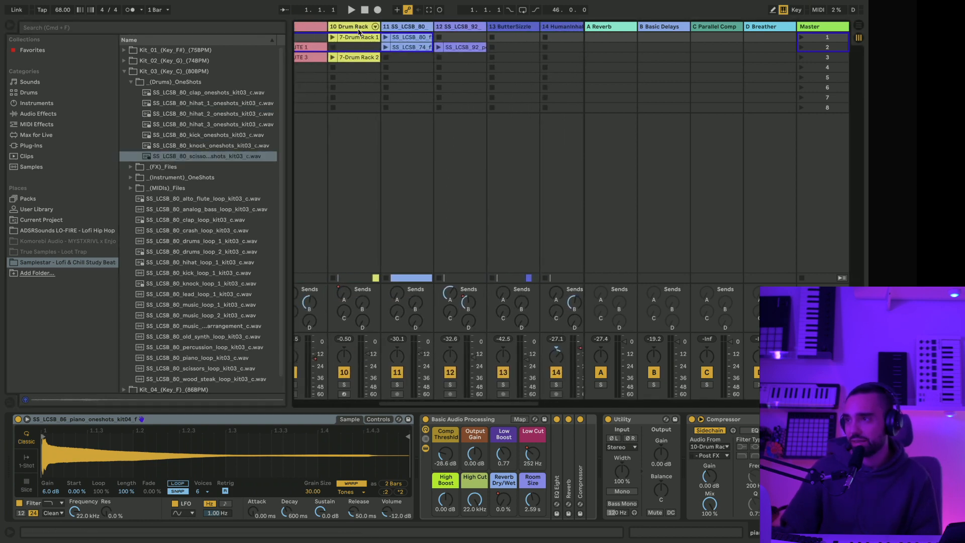
{"action": "left_click", "coordinate": [349, 38]}
{"action": "left_click", "coordinate": [52, 513]}
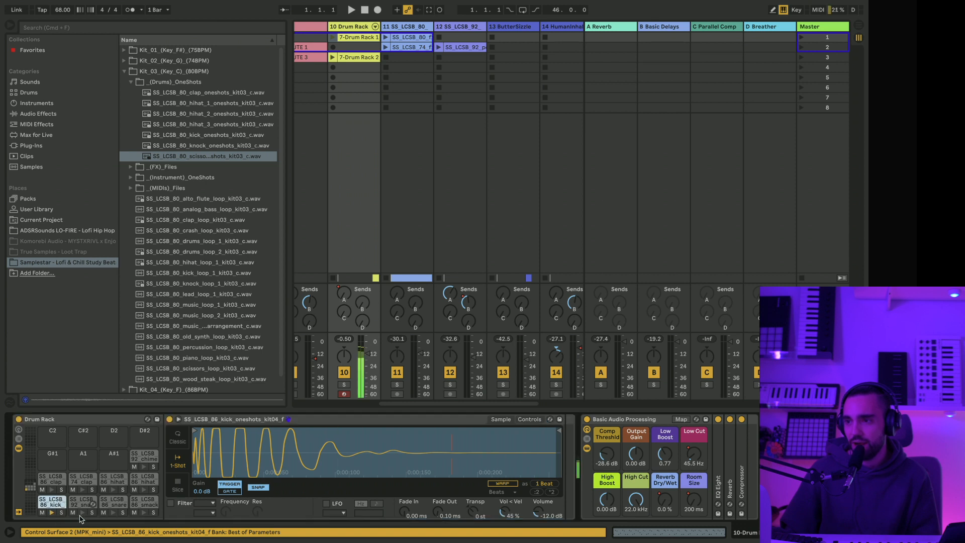
{"action": "left_click", "coordinate": [83, 514]}
{"action": "left_click", "coordinate": [113, 513]}
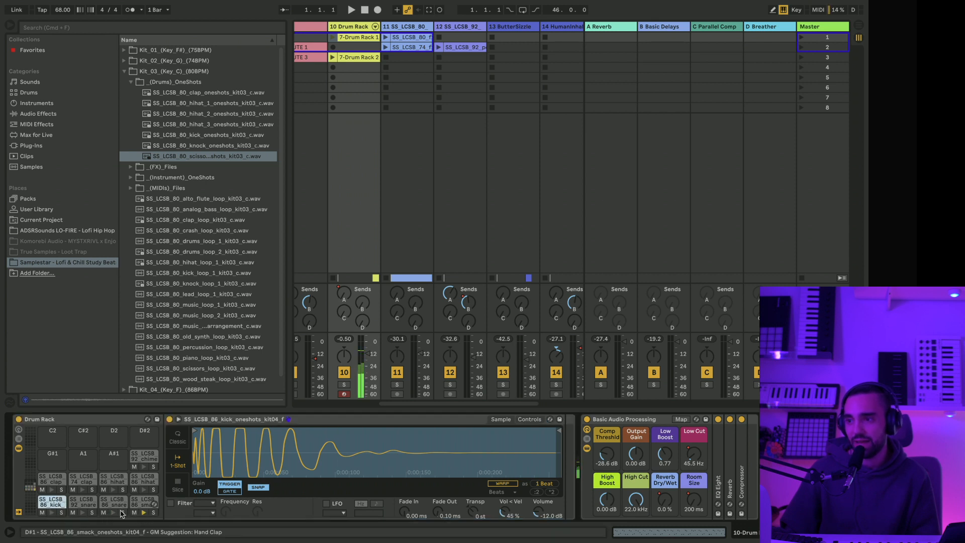
{"action": "left_click", "coordinate": [114, 501]}
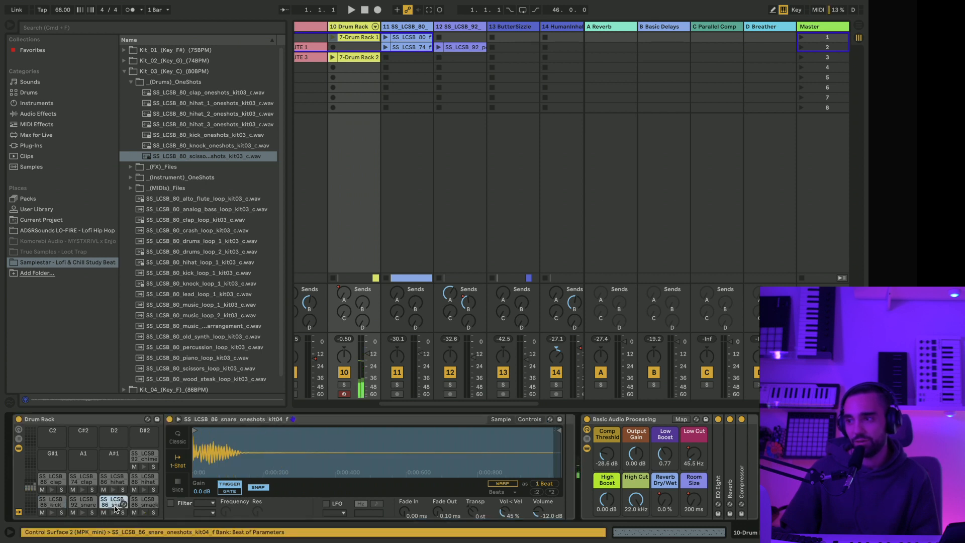
{"action": "left_click", "coordinate": [64, 502]}
Step: Collapse Kit_03's _(Drums)_OneShots folder, insert a new MIDI track after the bass track and load an empty Simpler on it
{"action": "left_click", "coordinate": [132, 83]}
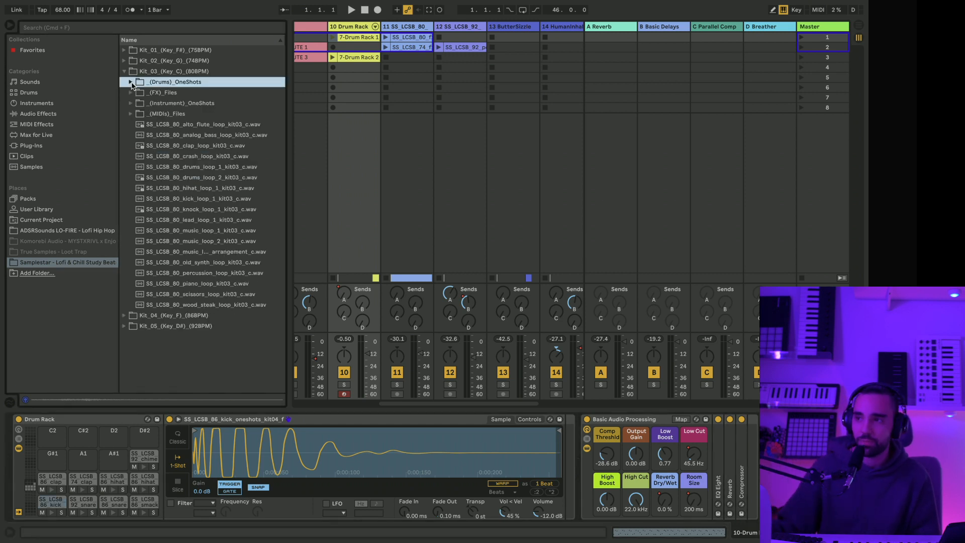
{"action": "scroll", "coordinate": [303, 33], "scroll_direction": "left", "scroll_amount": 5}
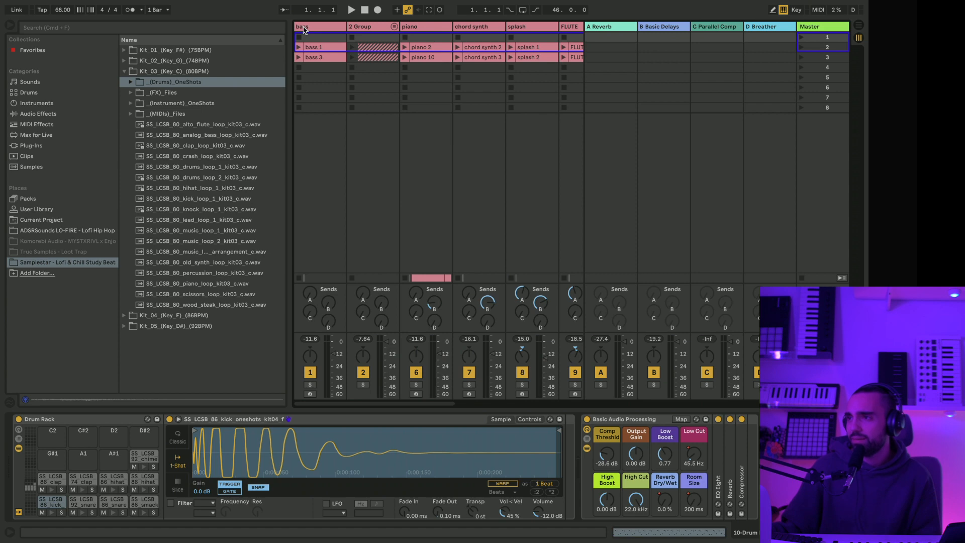
{"action": "left_click", "coordinate": [303, 29]}
{"action": "key", "text": "super+shift+t"}
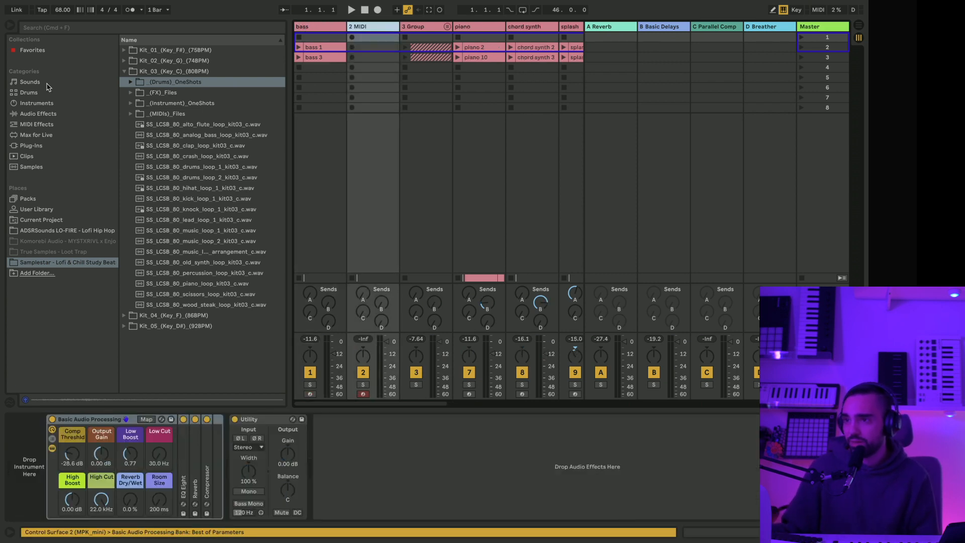
{"action": "left_click", "coordinate": [48, 103]}
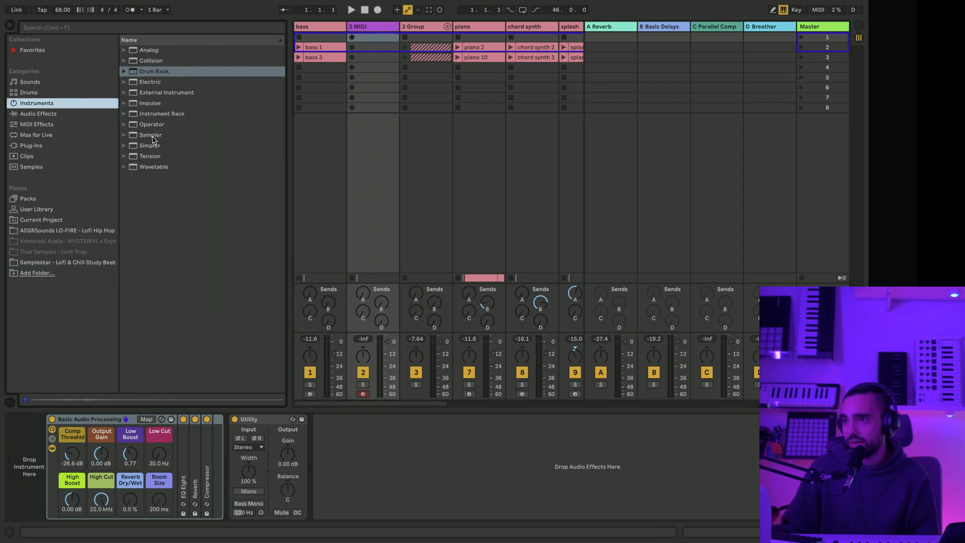
{"action": "left_click_drag", "start_coordinate": [151, 146], "coordinate": [20, 473]}
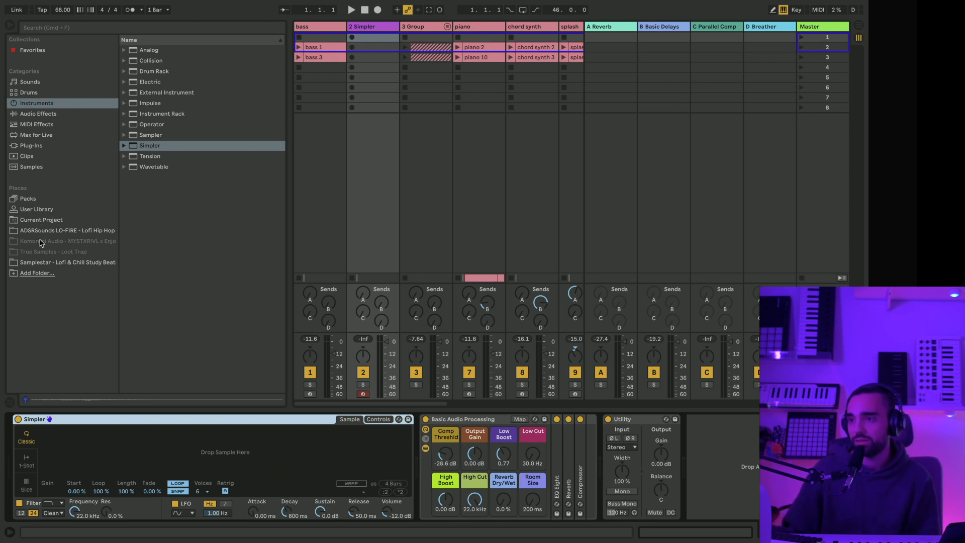
Step: In the Samplestar pack, collapse Kit_03 and open the _(Instrument)_OneShots folder of Kit_04_(Key_F)
{"action": "left_click", "coordinate": [58, 263]}
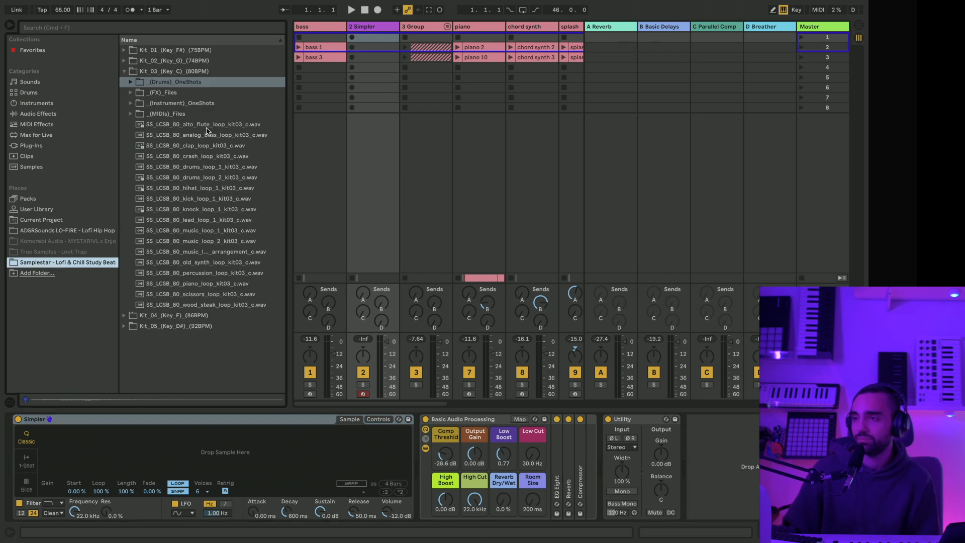
{"action": "left_click", "coordinate": [124, 75]}
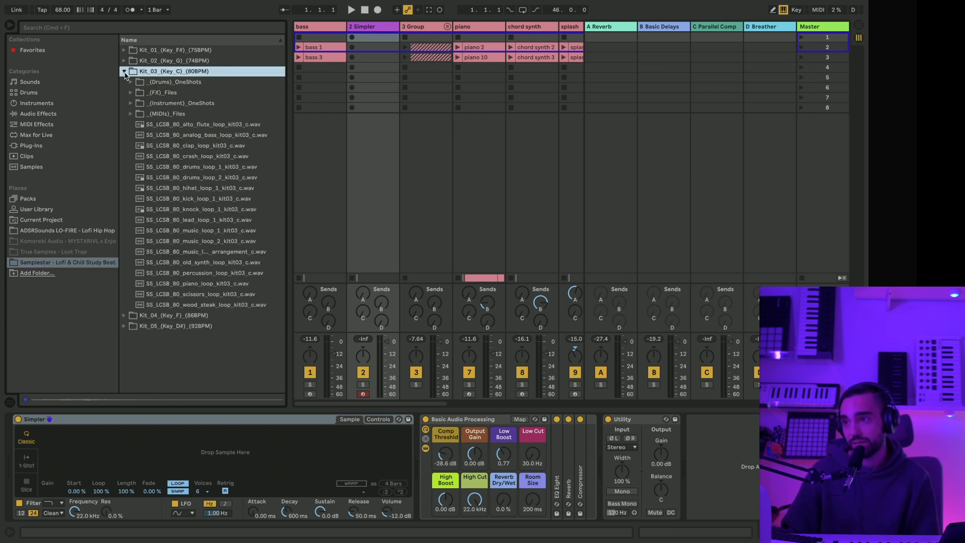
{"action": "left_click", "coordinate": [124, 72]}
{"action": "left_click", "coordinate": [125, 90]}
{"action": "left_click", "coordinate": [124, 93]}
{"action": "left_click", "coordinate": [124, 81]}
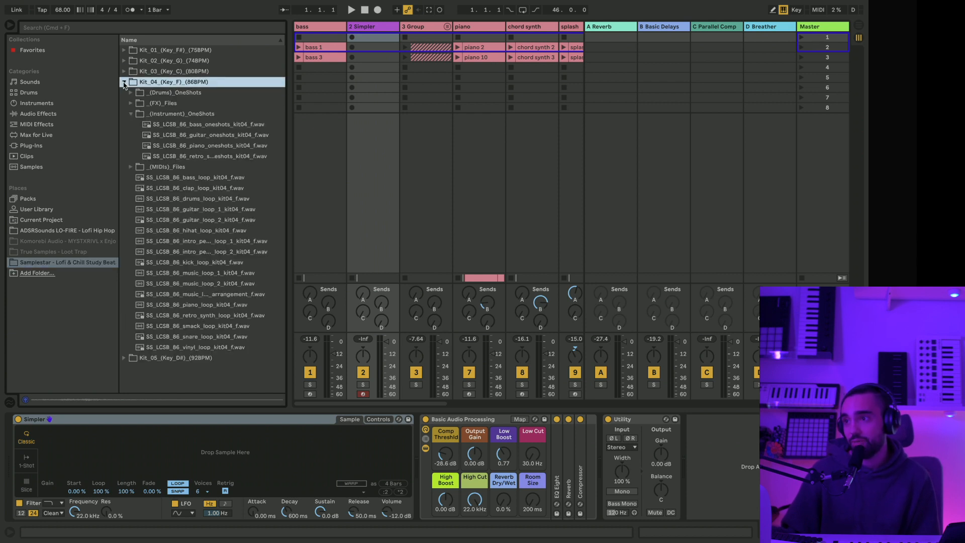
{"action": "left_click", "coordinate": [131, 114]}
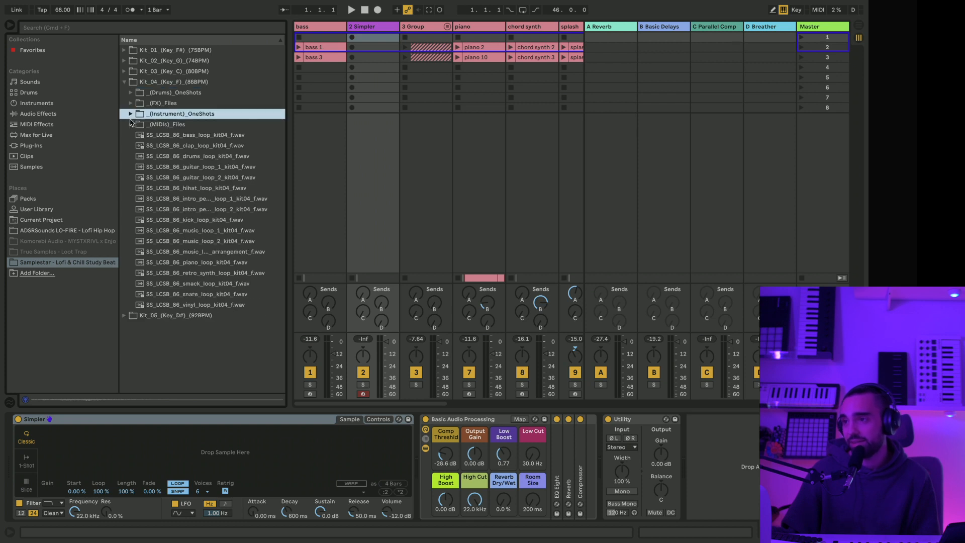
{"action": "left_click", "coordinate": [130, 114]}
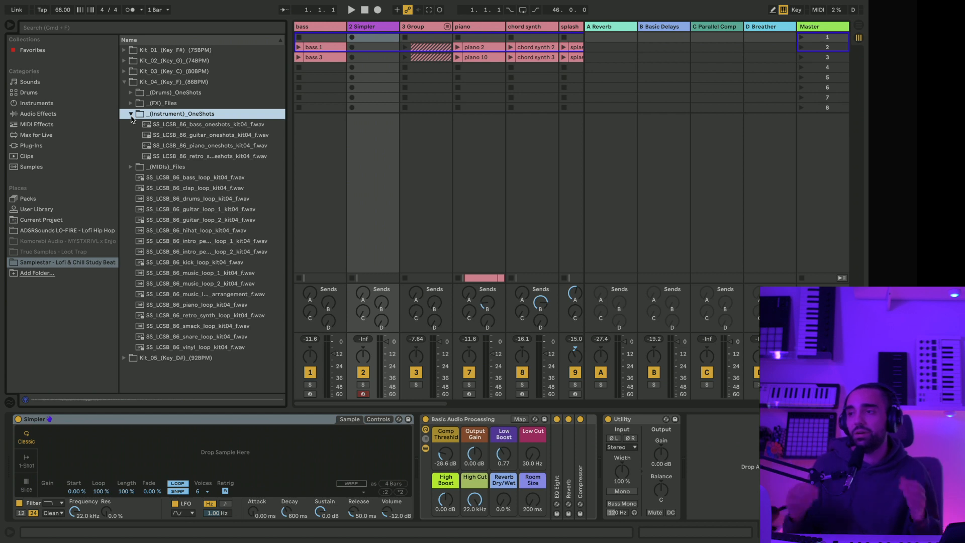
Step: Preview Kit_04's guitar and piano one-shots and load the piano one-shot into the new track's Simpler
{"action": "left_click", "coordinate": [205, 134]}
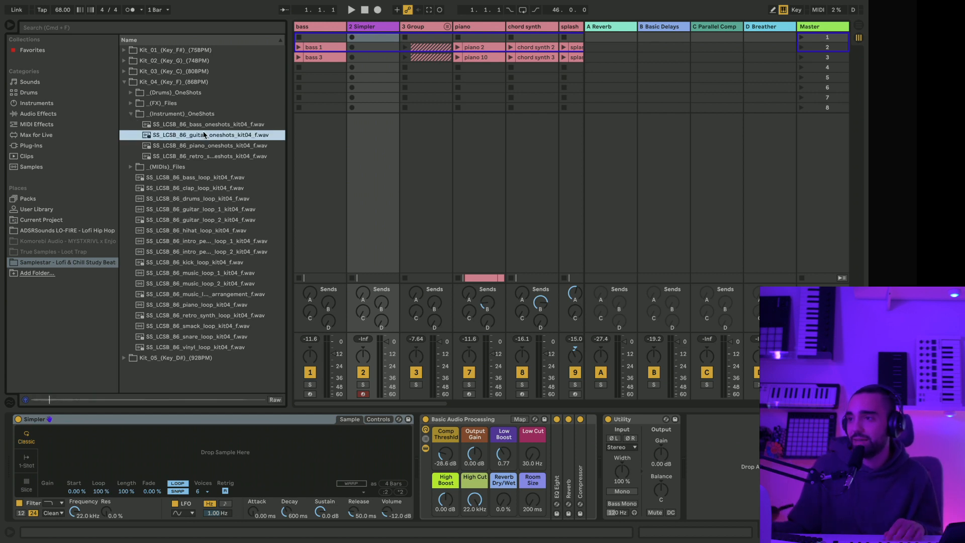
{"action": "left_click", "coordinate": [204, 147]}
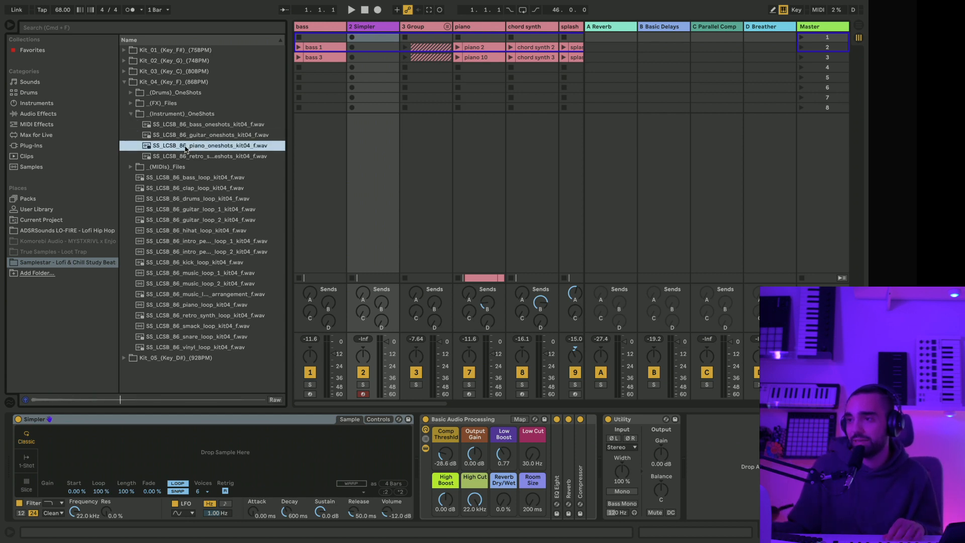
{"action": "left_click_drag", "start_coordinate": [175, 150], "coordinate": [175, 450]}
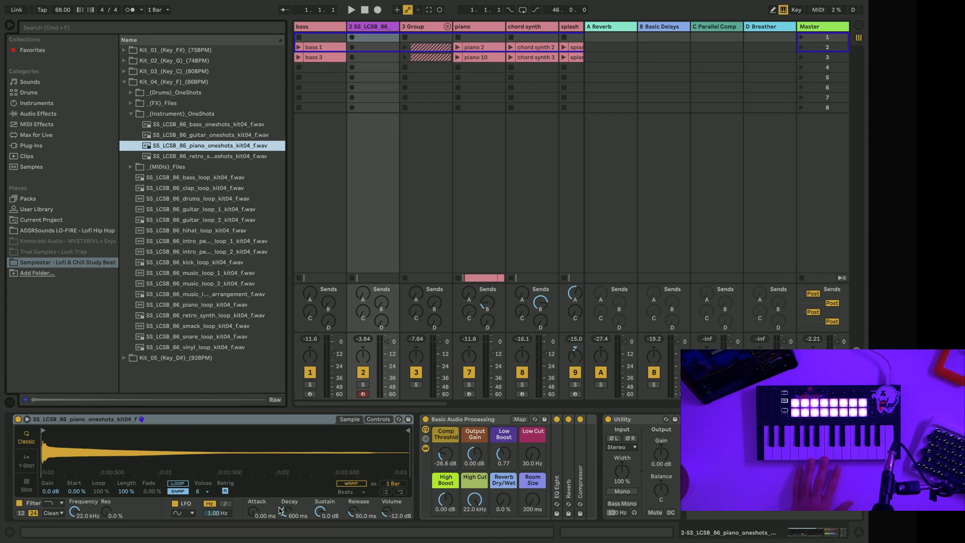
Step: Turn on Warp for the piano sample in Simpler, try the Tones mode, and set the warp mode to Complex Pro
{"action": "left_click", "coordinate": [350, 484]}
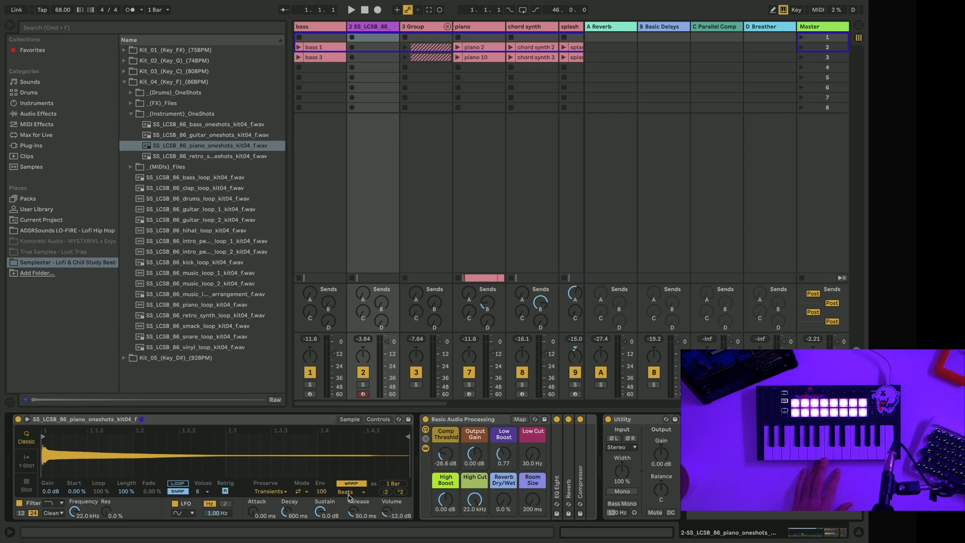
{"action": "left_click", "coordinate": [348, 494]}
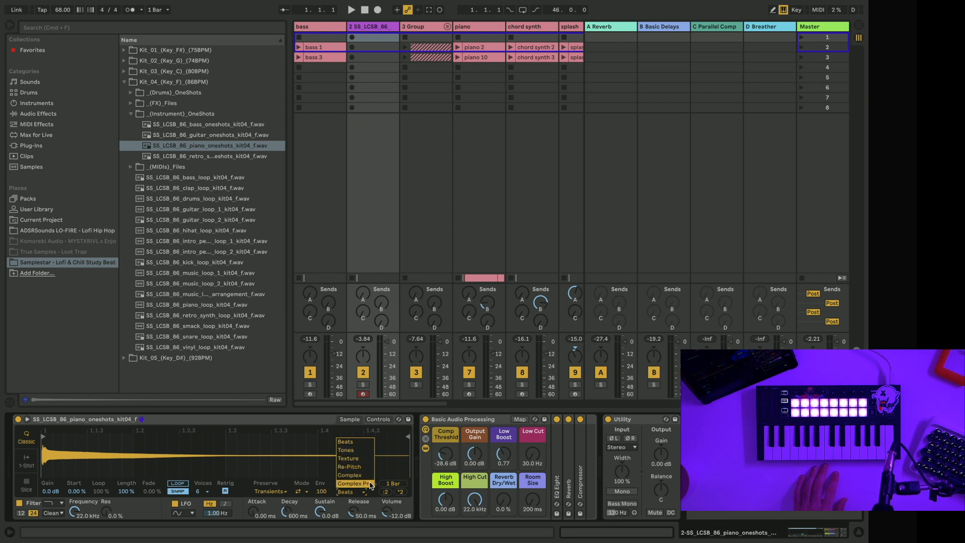
{"action": "left_click", "coordinate": [351, 454]}
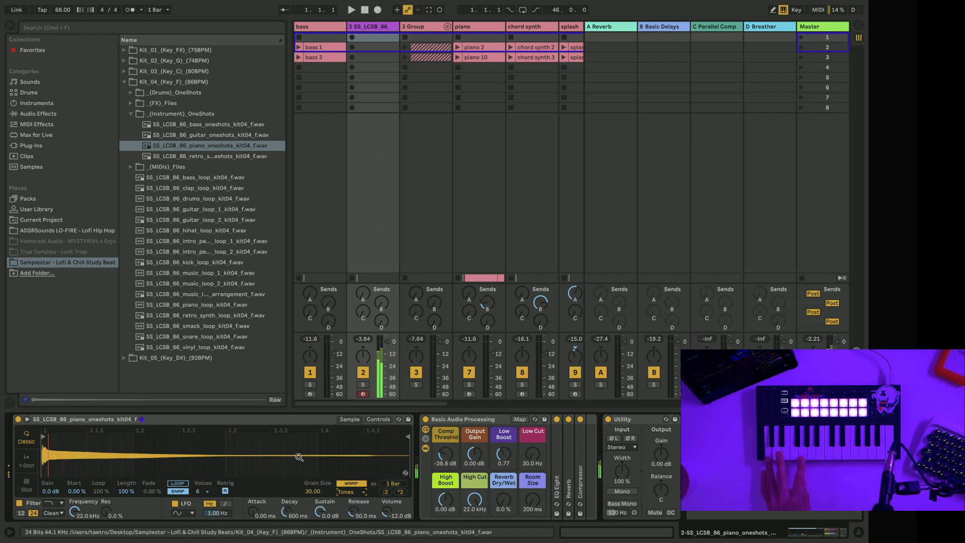
{"action": "left_click", "coordinate": [348, 493]}
{"action": "left_click", "coordinate": [354, 483]}
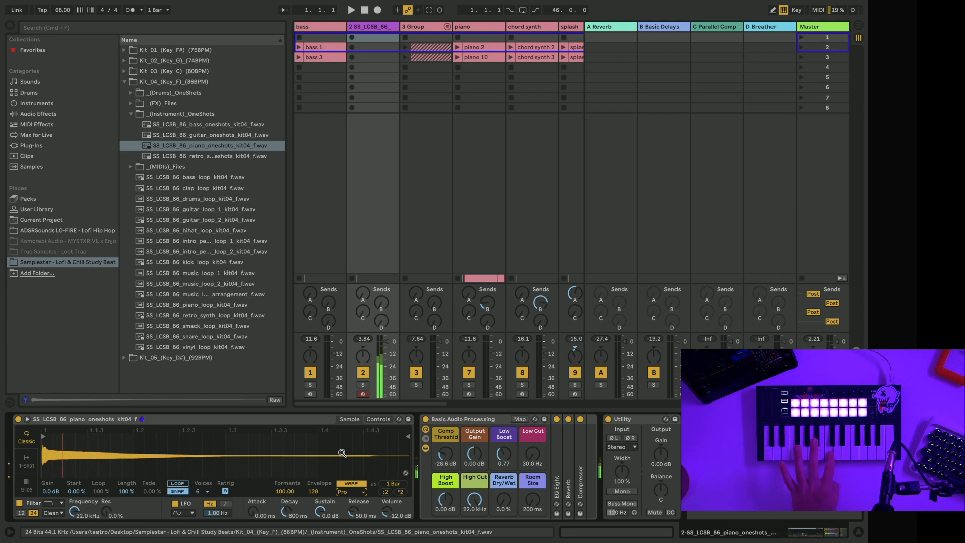
Step: Show the finished piano track's device chain and collapse the Kit_04 folders in the browser
{"action": "scroll", "coordinate": [548, 40], "scroll_direction": "right", "scroll_amount": 5}
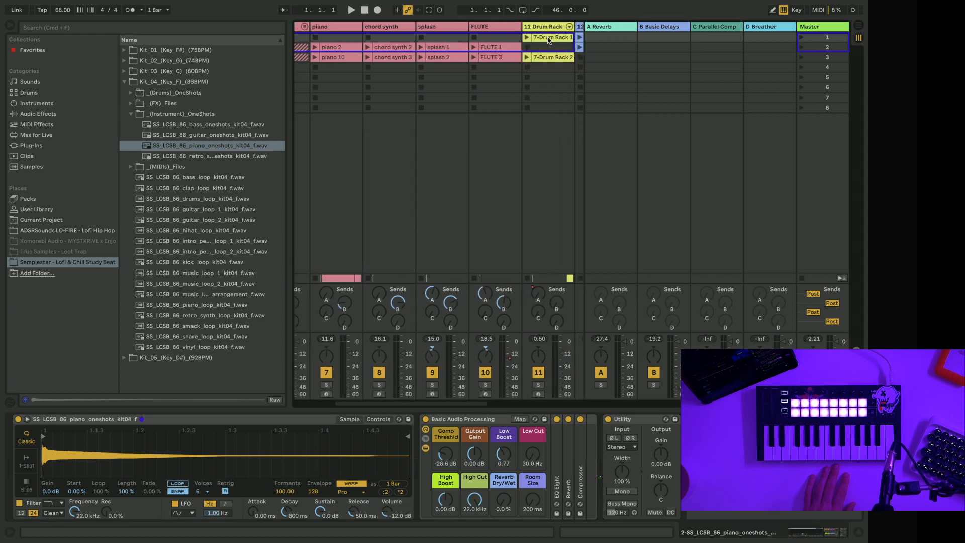
{"action": "scroll", "coordinate": [467, 31], "scroll_direction": "left", "scroll_amount": 5}
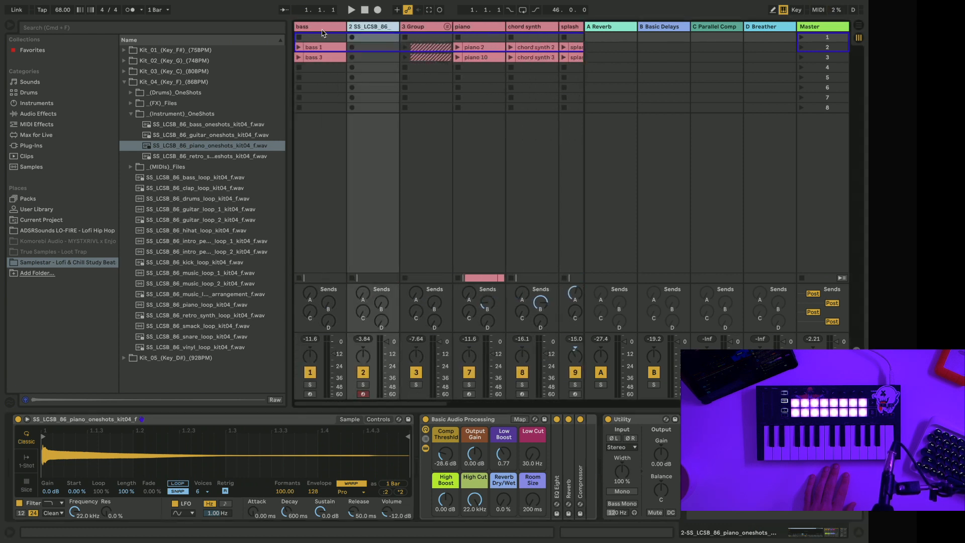
{"action": "left_click", "coordinate": [496, 28]}
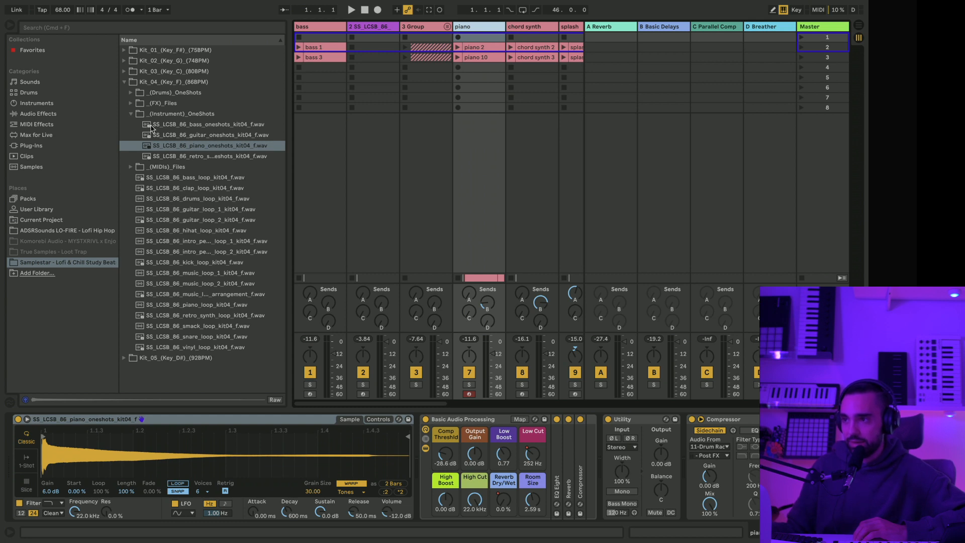
{"action": "left_click", "coordinate": [129, 115]}
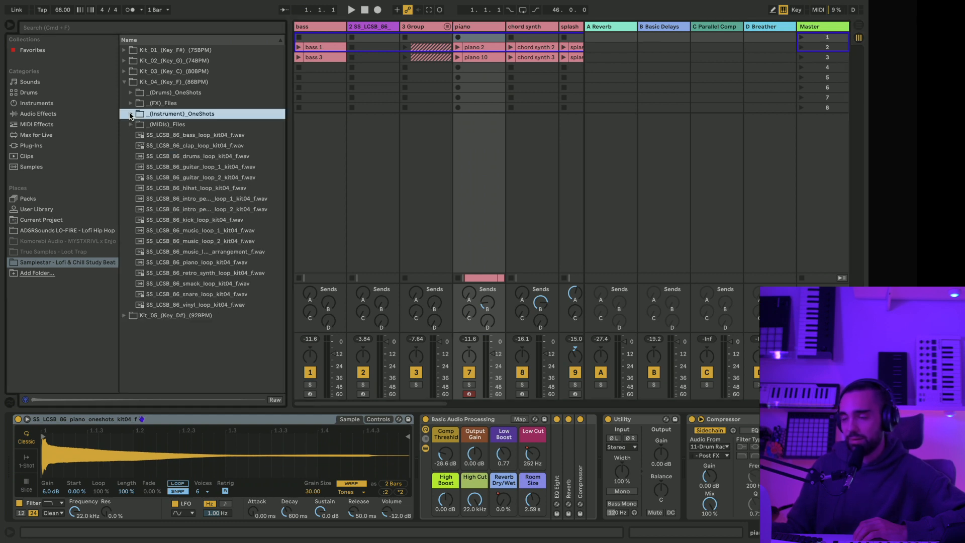
{"action": "left_click", "coordinate": [124, 82]}
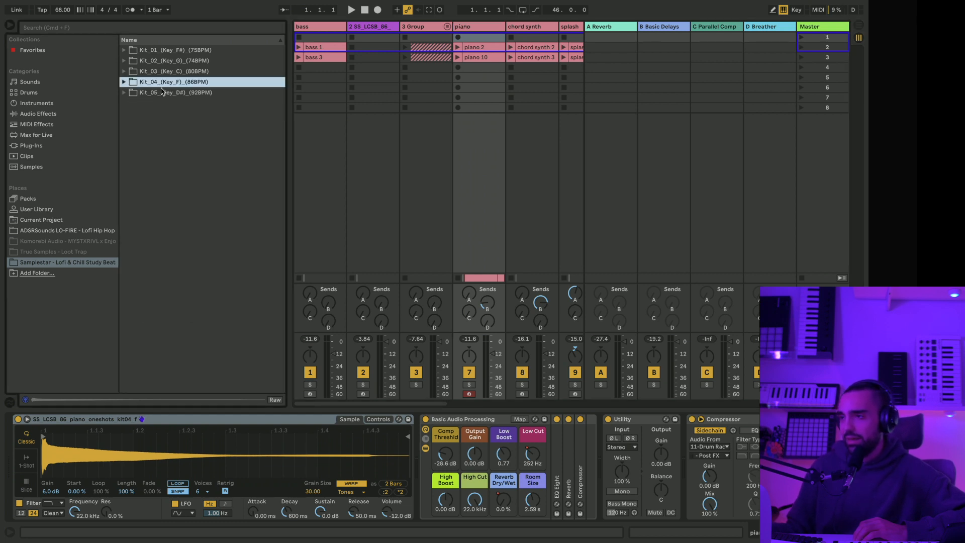
Step: Show the device chains of the bass, piano and chord synth tracks in turn and audition their one-shots
{"action": "left_click", "coordinate": [320, 27]}
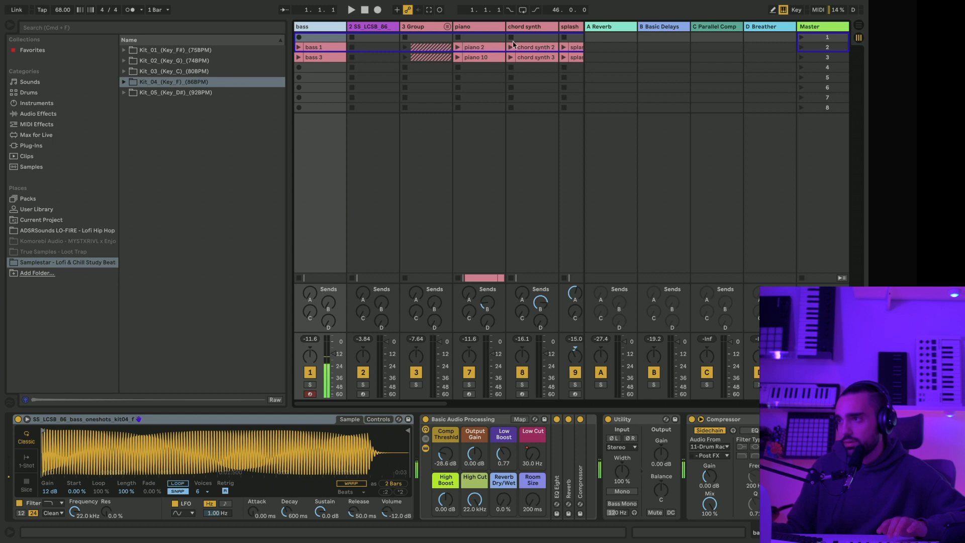
{"action": "left_click", "coordinate": [476, 29]}
{"action": "scroll", "coordinate": [476, 31], "scroll_direction": "right", "scroll_amount": 3}
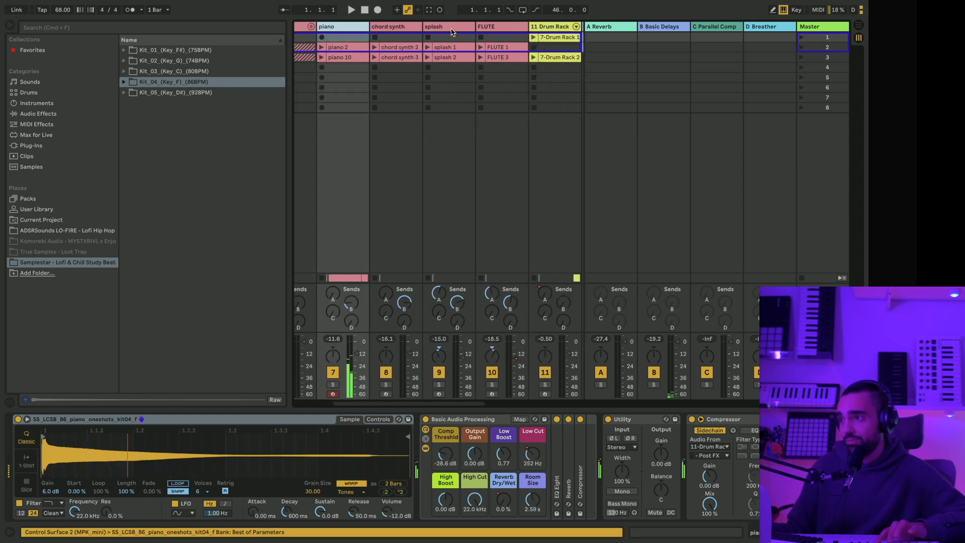
{"action": "left_click", "coordinate": [394, 29]}
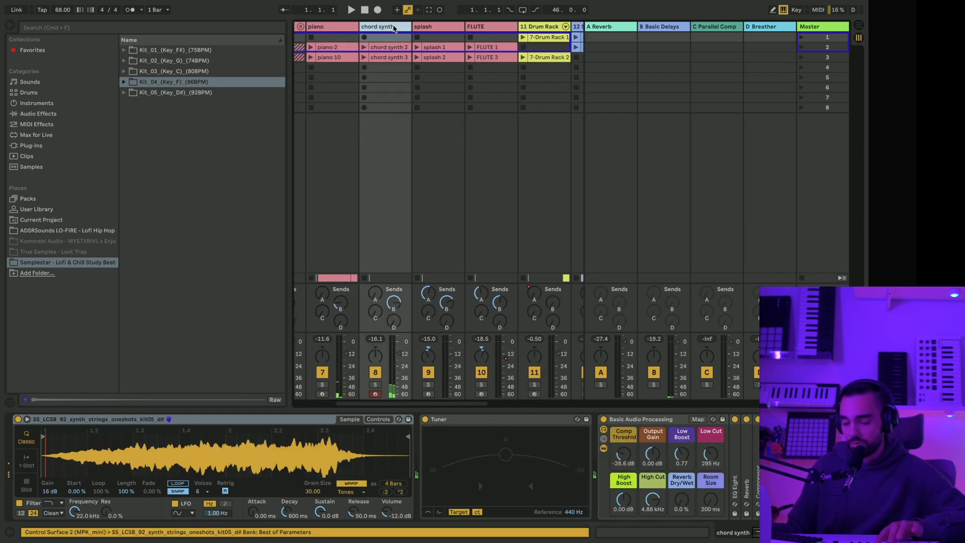
Step: Show the splash track's Kit_02 synth one-shot in Simpler and examine the start marker at its fourth hit
{"action": "left_click", "coordinate": [431, 29]}
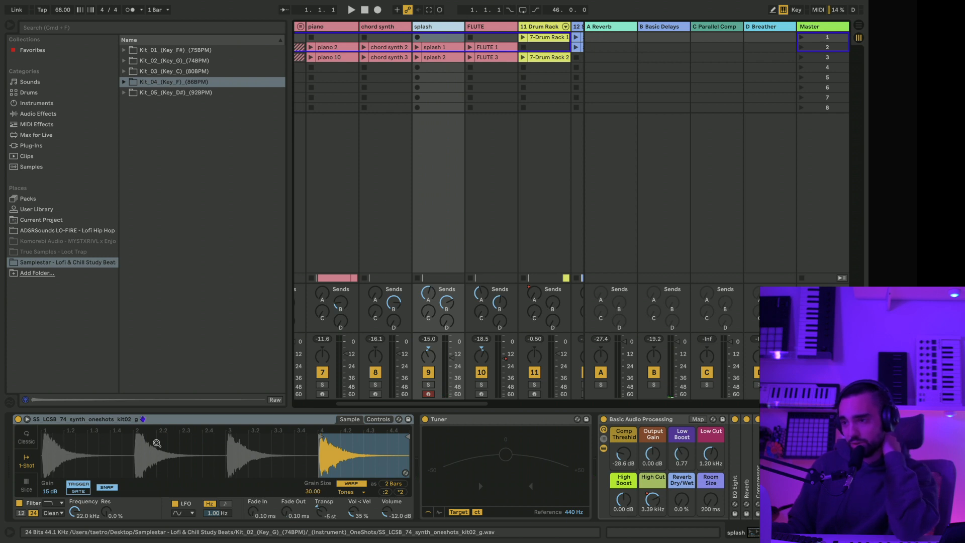
{"action": "mouse_move", "coordinate": [323, 438]}
{"action": "left_mouse_down"}
{"action": "mouse_move", "coordinate": [38, 437]}
{"action": "mouse_move", "coordinate": [322, 429]}
{"action": "left_mouse_up"}
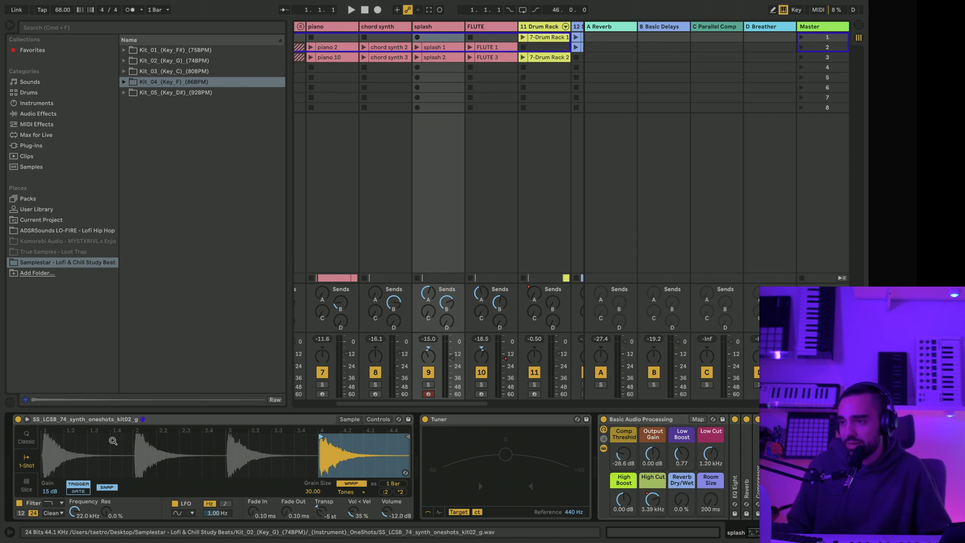
{"action": "left_click", "coordinate": [116, 424]}
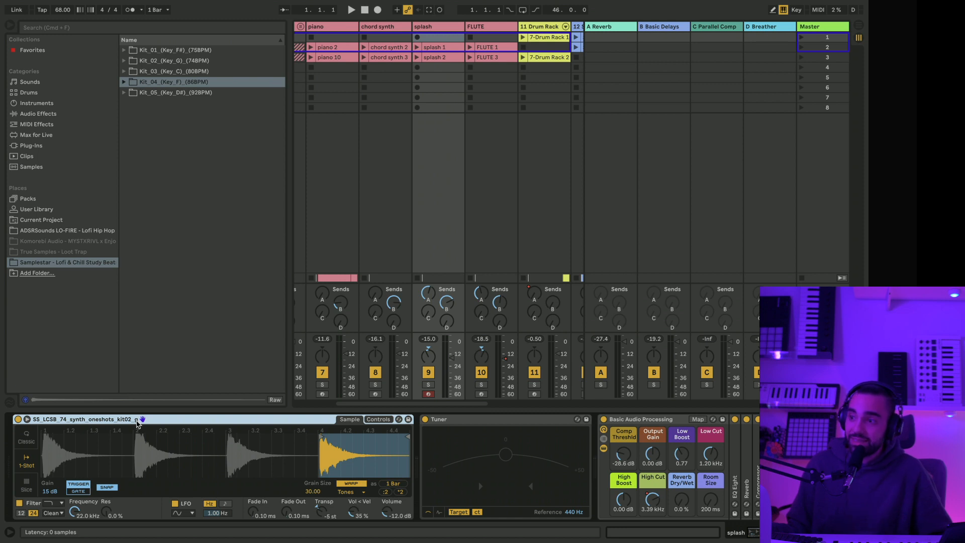
Step: Show the FLUTE track's Kit_03 alto flute sampler and check its 1-Shot mode controls before returning it to Classic
{"action": "left_click", "coordinate": [483, 58]}
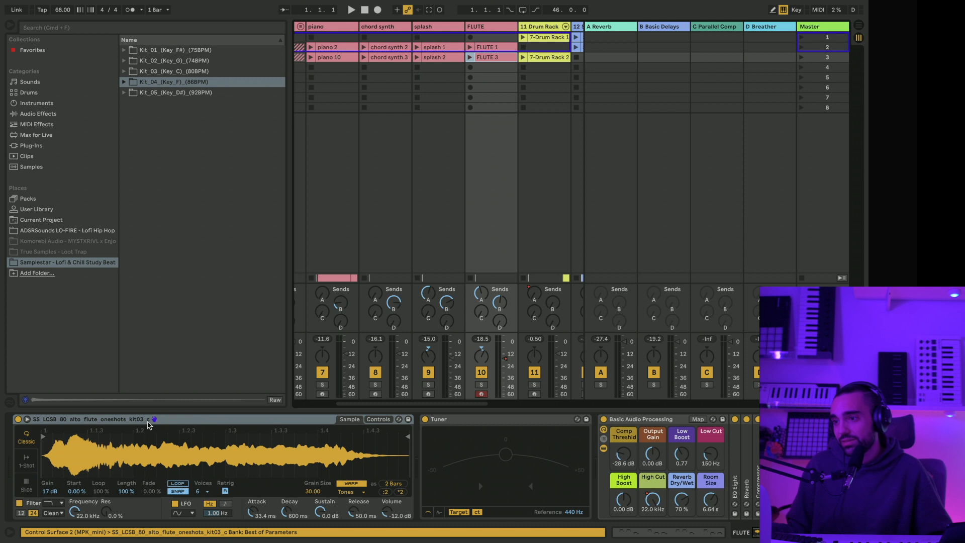
{"action": "left_click", "coordinate": [26, 462]}
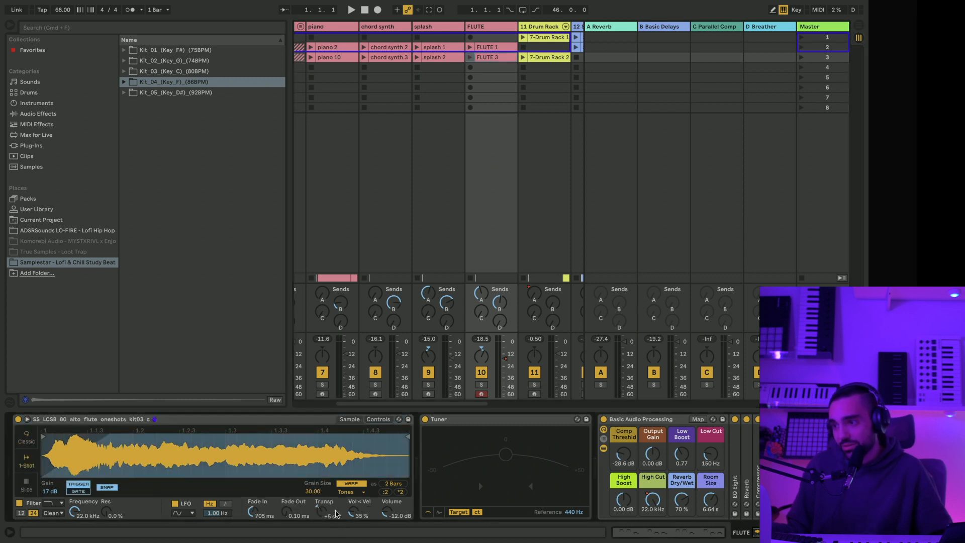
{"action": "left_click", "coordinate": [34, 442]}
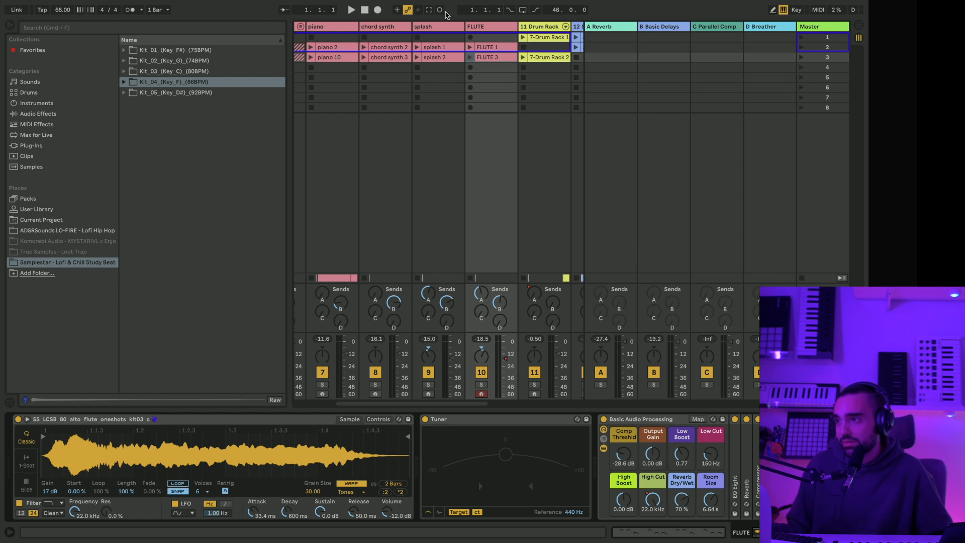
Step: Revisit the splash and piano tracks' samplers and show the chord synth track's Kit_05 synth strings one-shot
{"action": "left_click", "coordinate": [438, 60]}
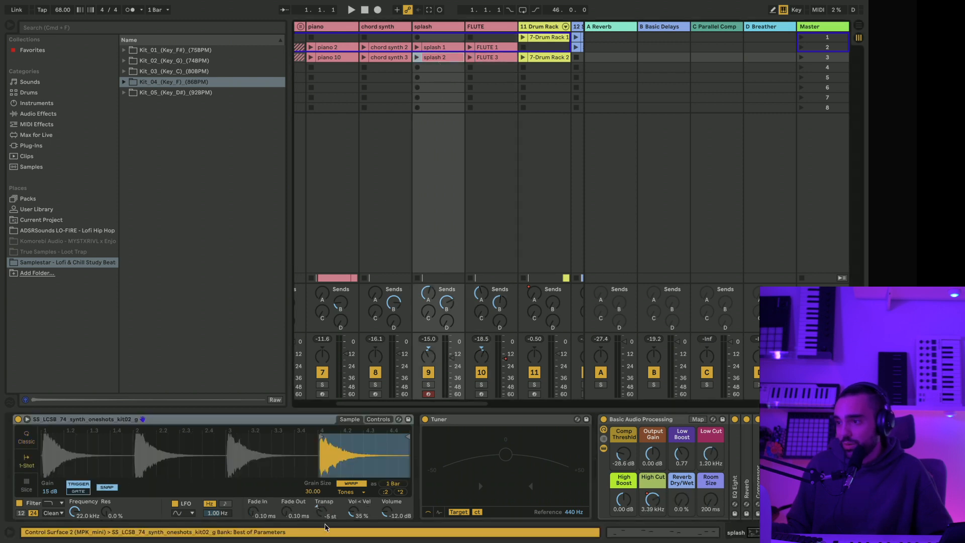
{"action": "left_click", "coordinate": [380, 59]}
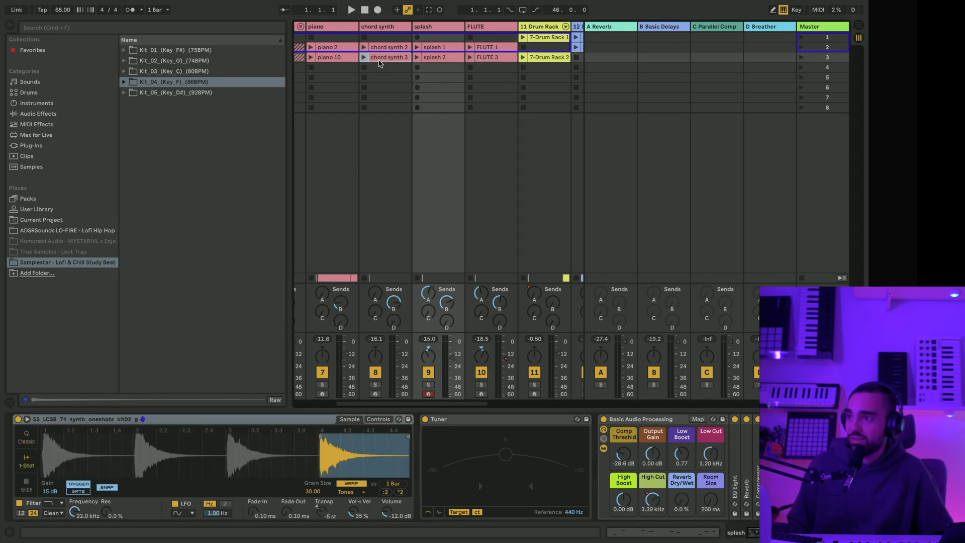
{"action": "left_click", "coordinate": [335, 59]}
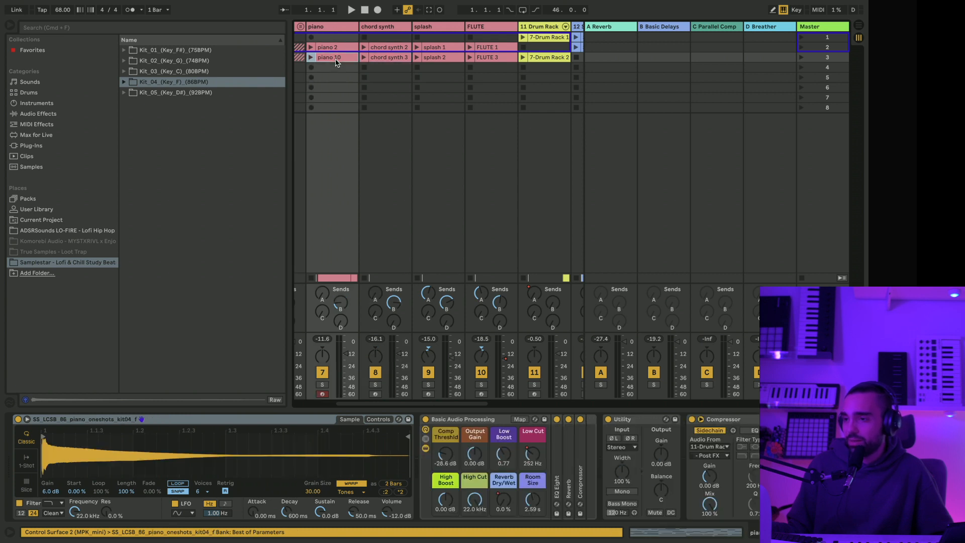
{"action": "left_click", "coordinate": [381, 58]}
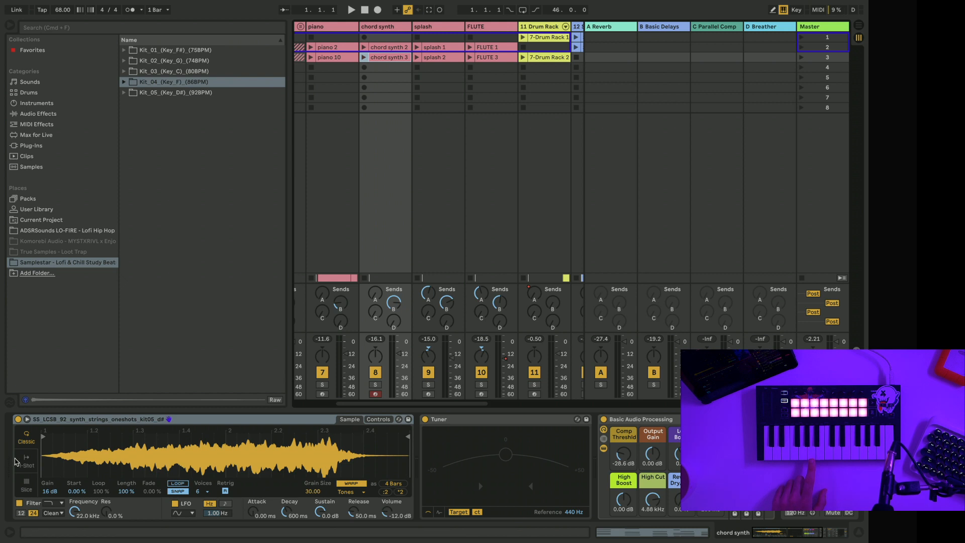
Step: Check 1-Shot mode on the chord synth's Simpler, return it to Classic, and compare the piano and chord synth tracks' one-shots
{"action": "left_click", "coordinate": [21, 461]}
{"action": "left_click", "coordinate": [26, 442]}
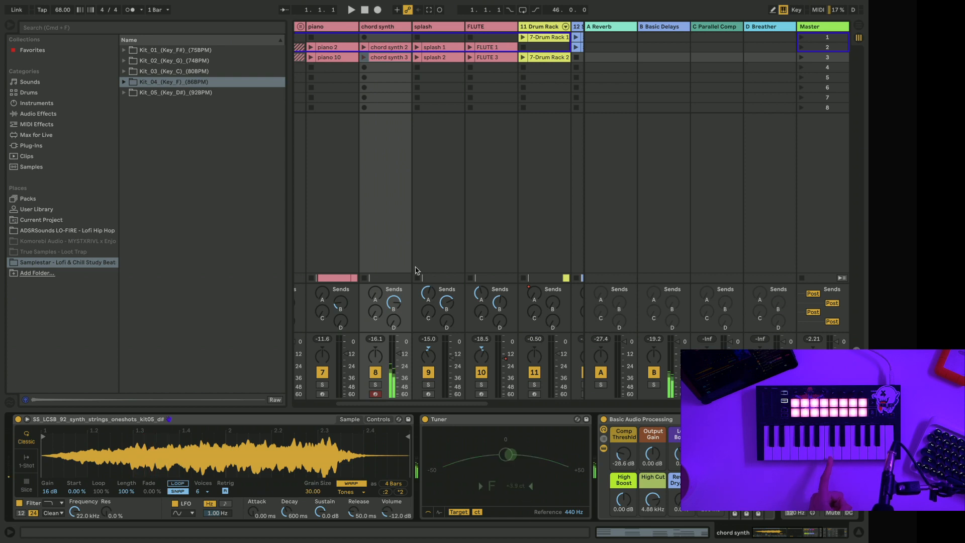
{"action": "left_click", "coordinate": [336, 28]}
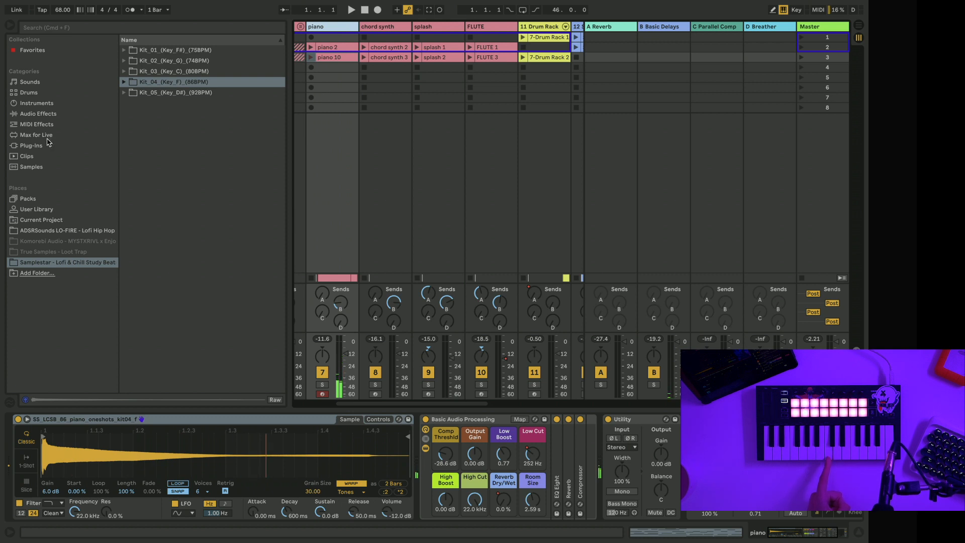
{"action": "left_click", "coordinate": [395, 26]}
{"action": "left_click", "coordinate": [330, 28]}
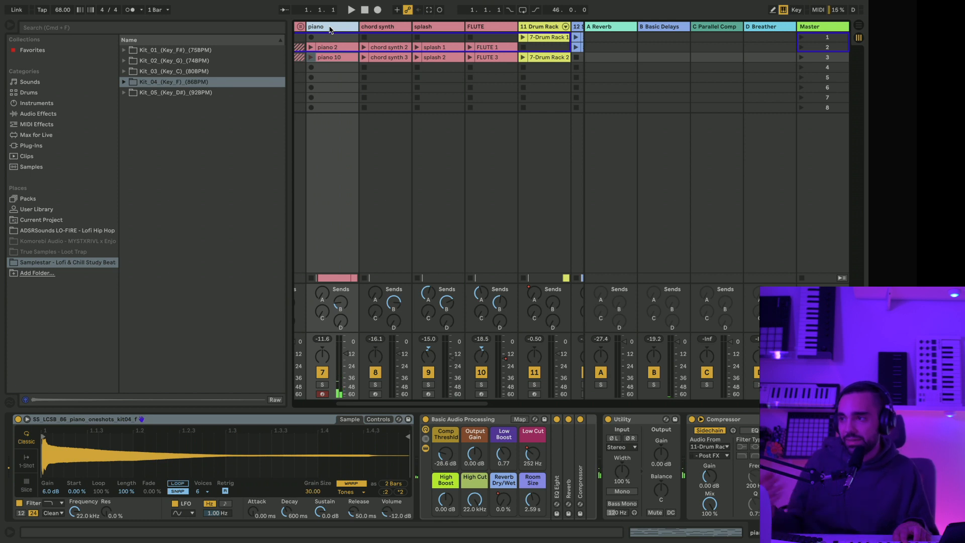
{"action": "left_click", "coordinate": [378, 27]}
{"action": "left_click", "coordinate": [329, 26]}
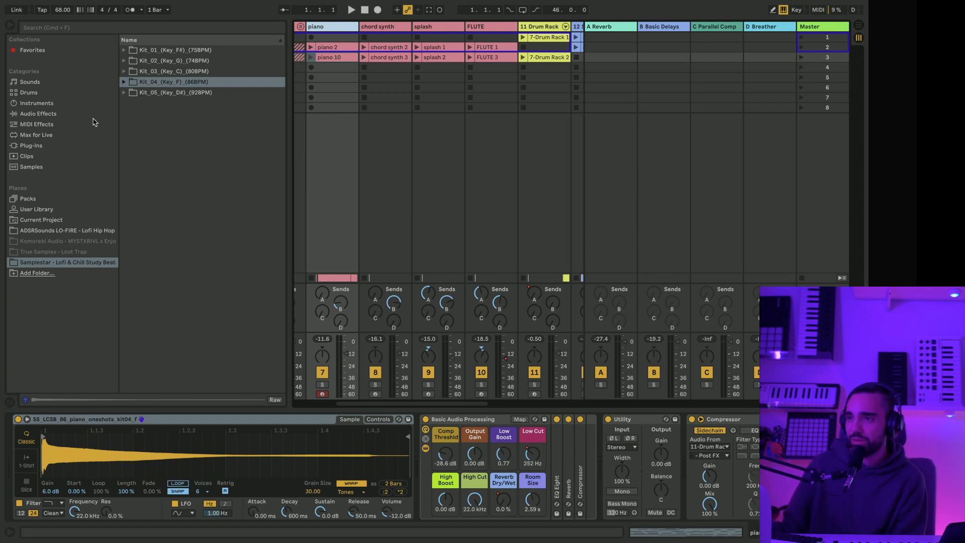
Step: Hide the browser to widen the session grid and audition scene 2 with all tracks from bass onward in view
{"action": "left_click", "coordinate": [11, 29]}
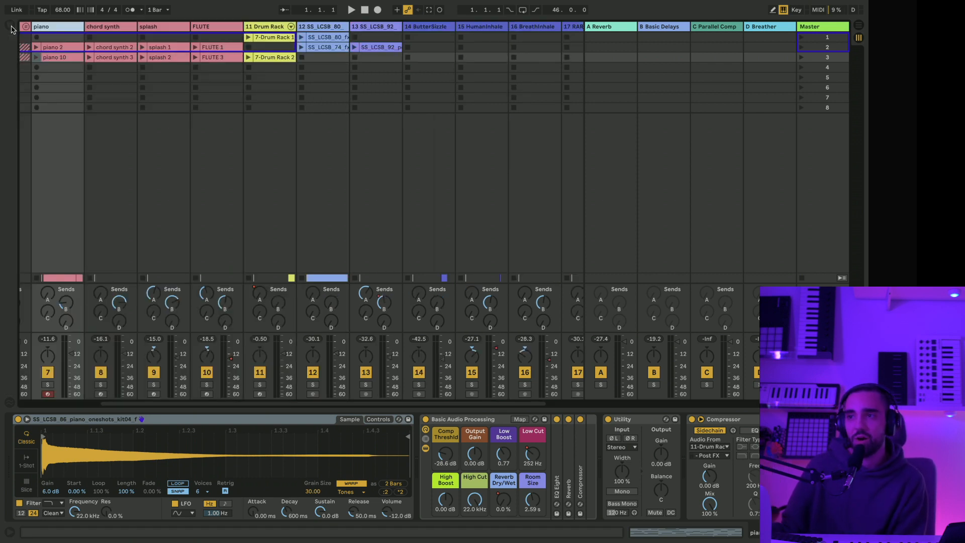
{"action": "scroll", "coordinate": [40, 50], "scroll_direction": "left", "scroll_amount": 3}
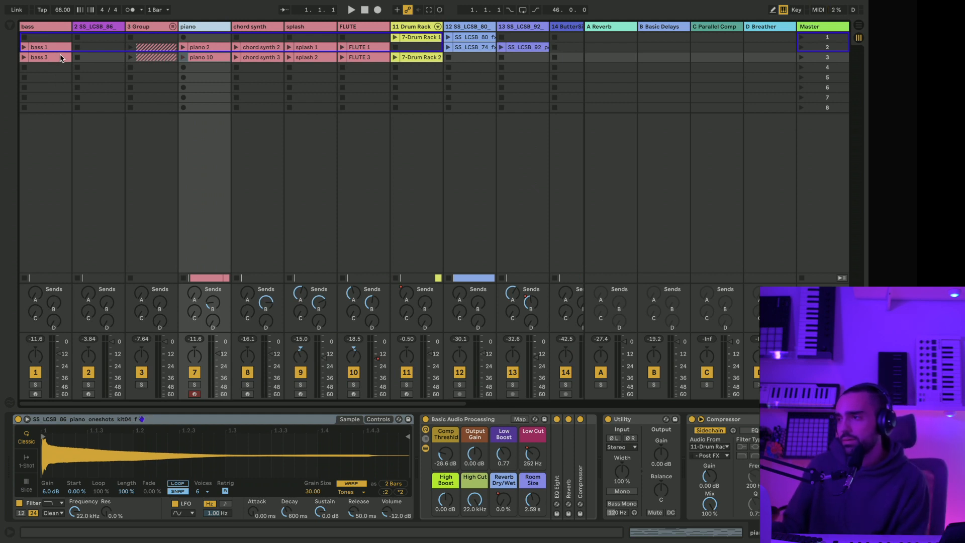
{"action": "left_click", "coordinate": [801, 48]}
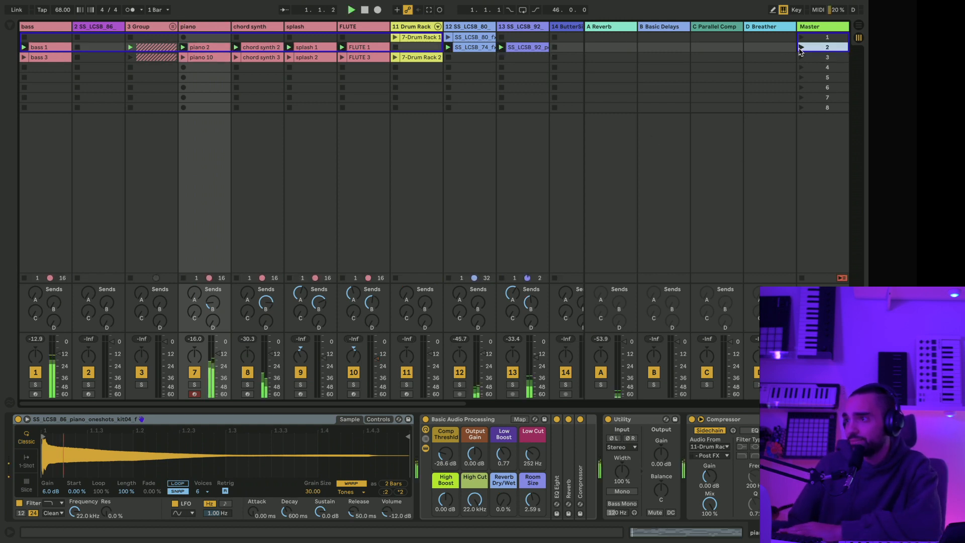
{"action": "key", "text": "space"}
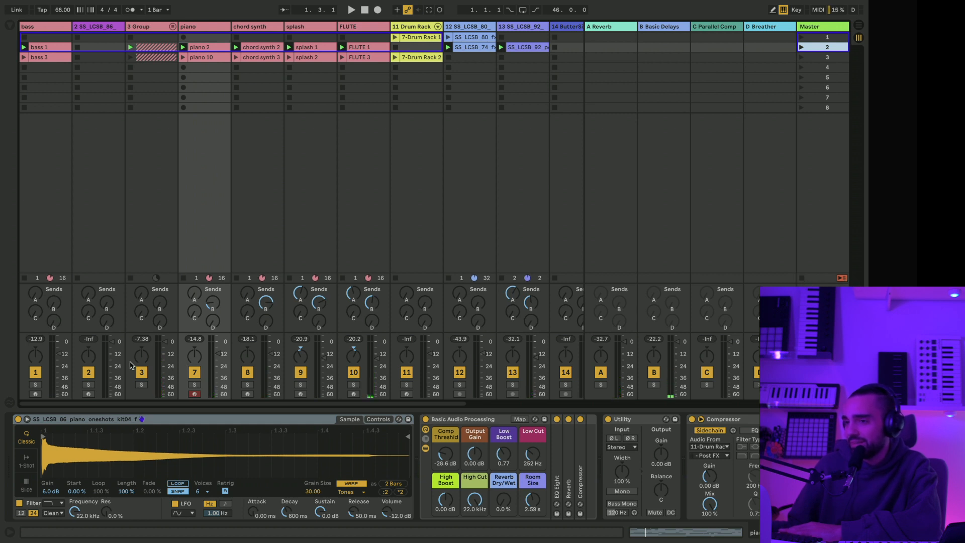
Step: Solo the piano track in scene 2 and listen to the piano 2 clip while viewing its MIDI notes
{"action": "left_click", "coordinate": [35, 385]}
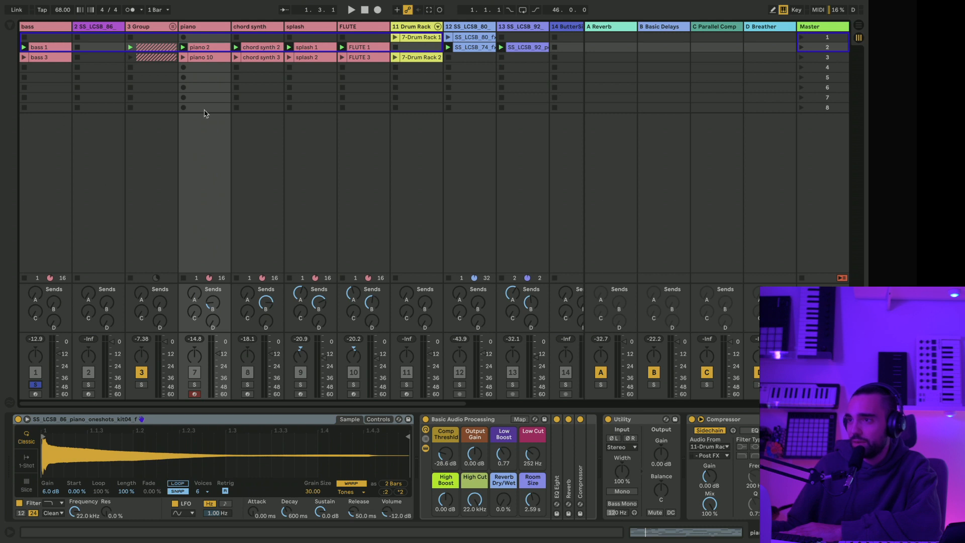
{"action": "left_click", "coordinate": [182, 48]}
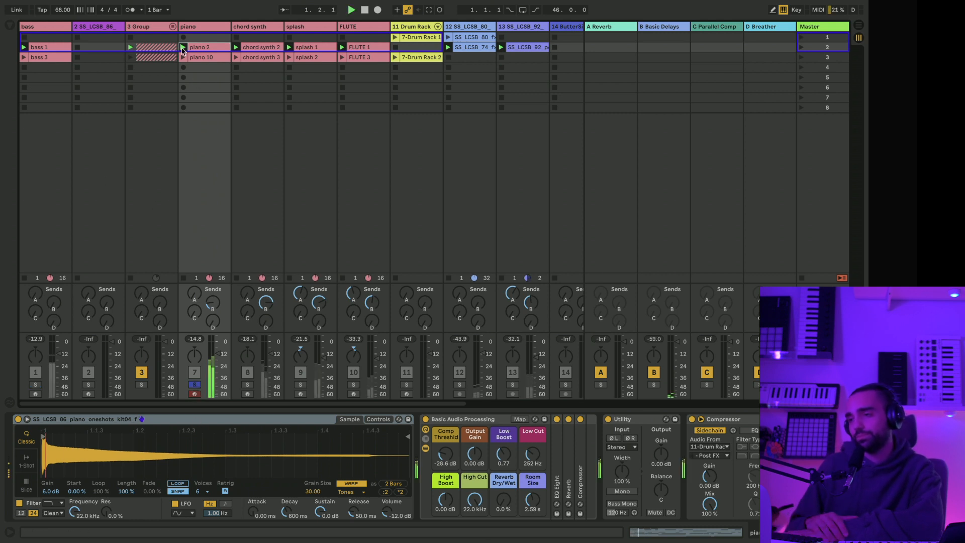
{"action": "left_click", "coordinate": [211, 48]}
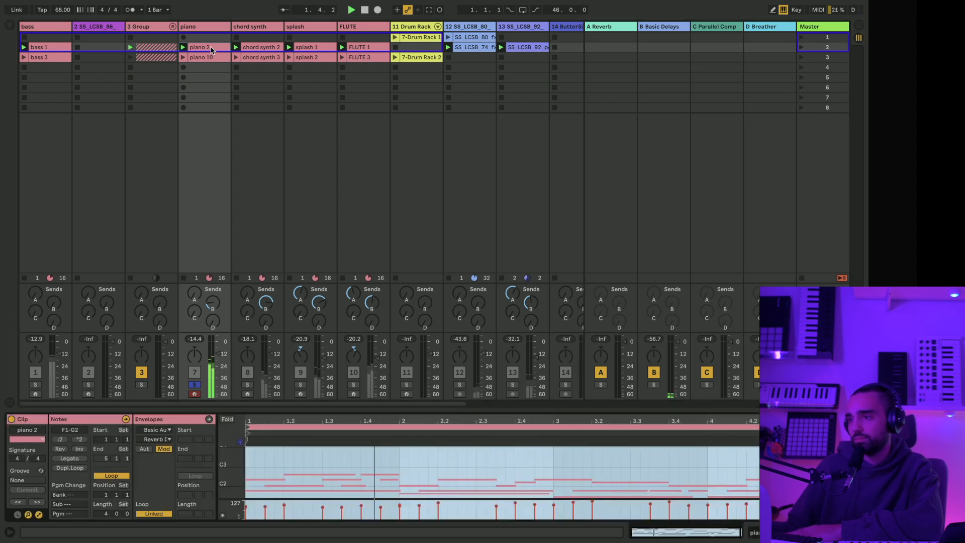
{"action": "key", "text": "space"}
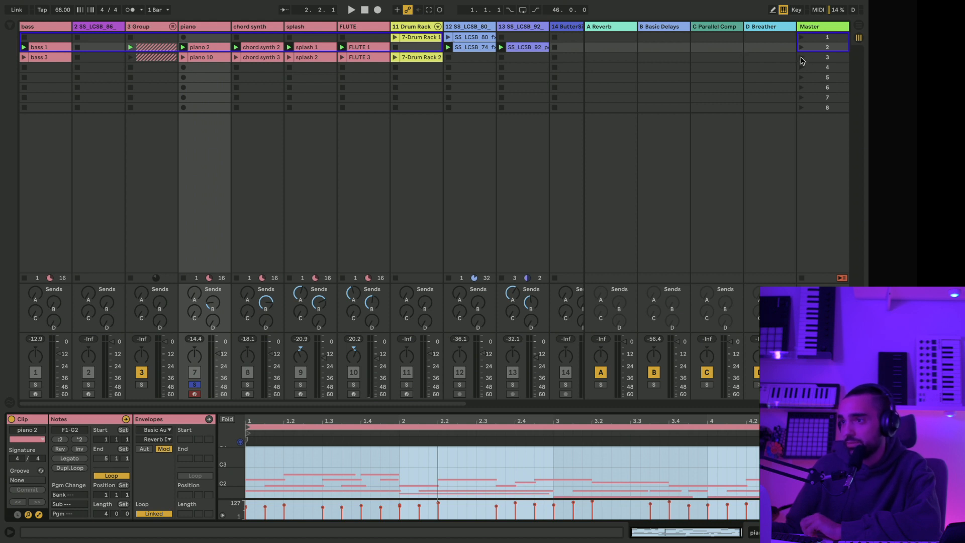
Step: Play scene 3 with the drum rack soloed and show its 7-Drum Rack 2 clip in an enlarged note editor
{"action": "left_click", "coordinate": [802, 58]}
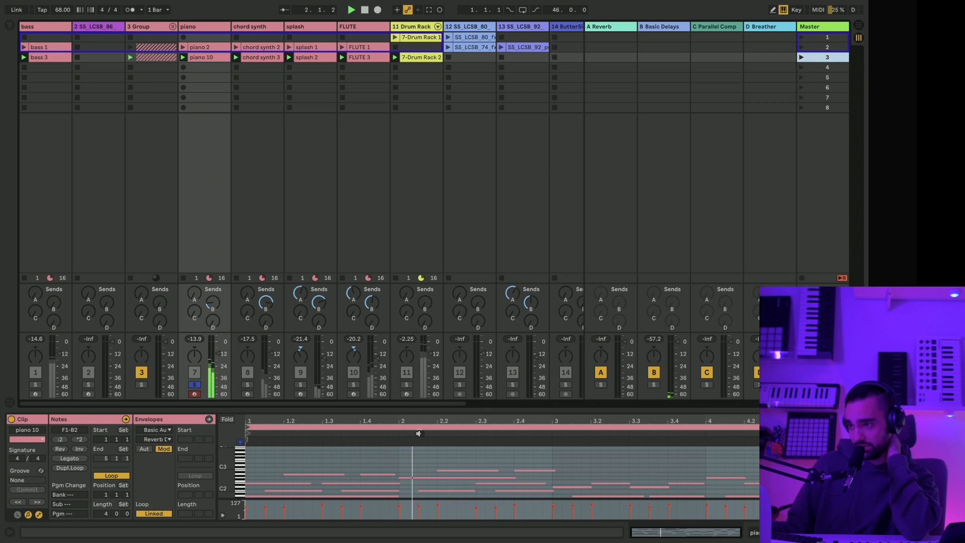
{"action": "left_click_drag", "start_coordinate": [422, 409], "coordinate": [425, 329]}
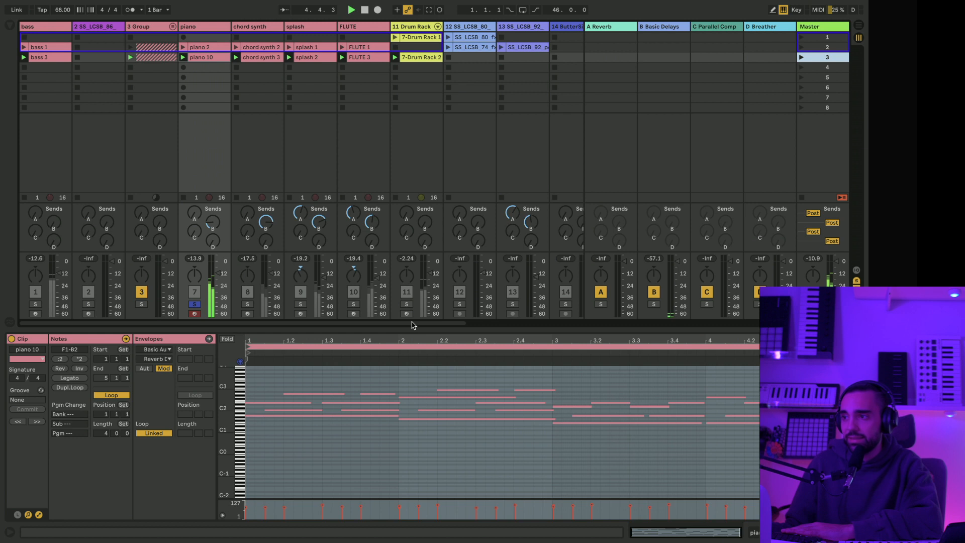
{"action": "left_click", "coordinate": [408, 304]}
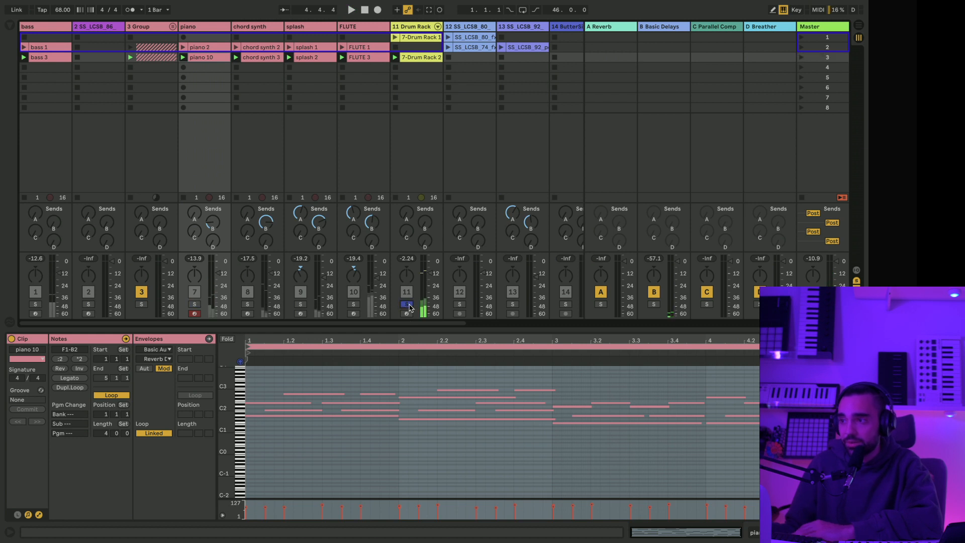
{"action": "left_click", "coordinate": [396, 58]}
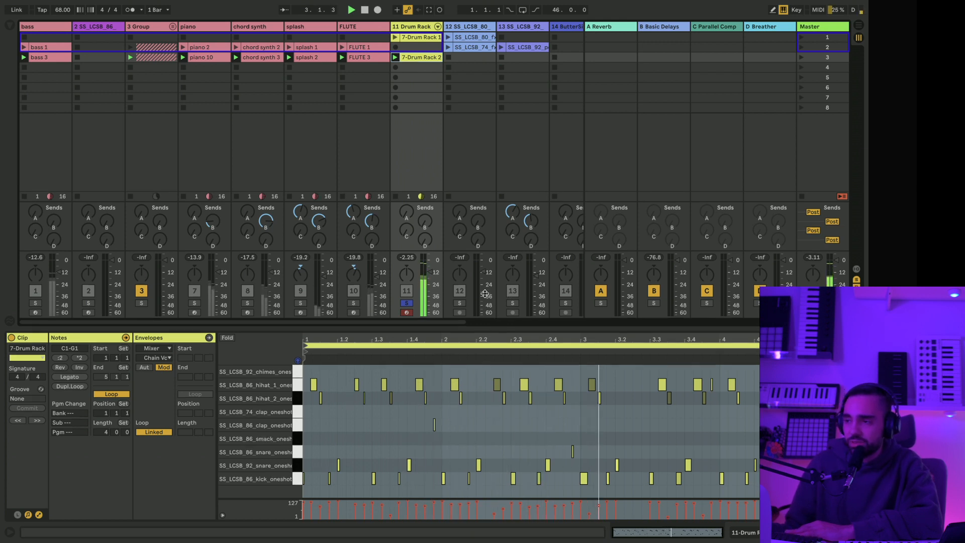
{"action": "left_click_drag", "start_coordinate": [485, 294], "coordinate": [485, 214]}
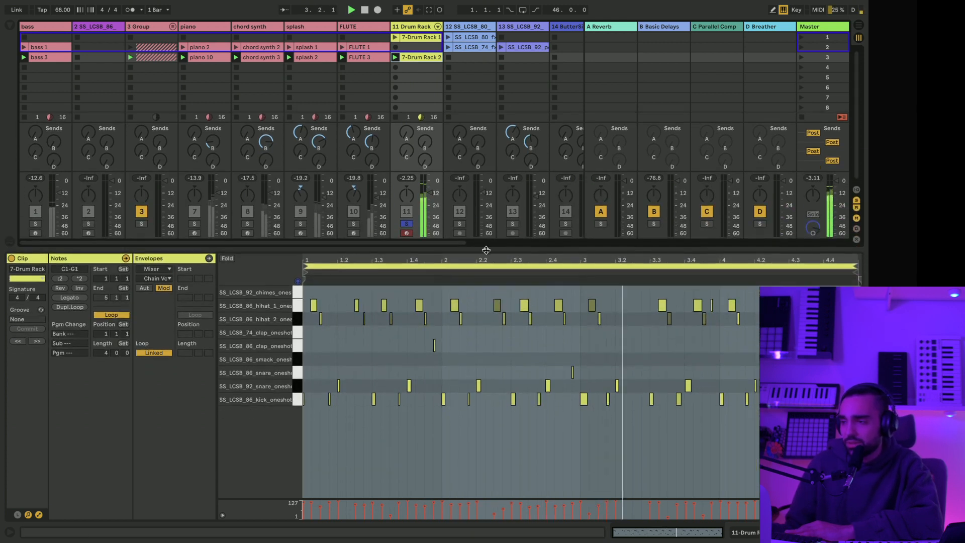
Step: Audition the drum pattern, examining its kick notes and the gap from 3.2.2 to 3.2.4, and unsolo the drum rack
{"action": "left_click", "coordinate": [297, 399]}
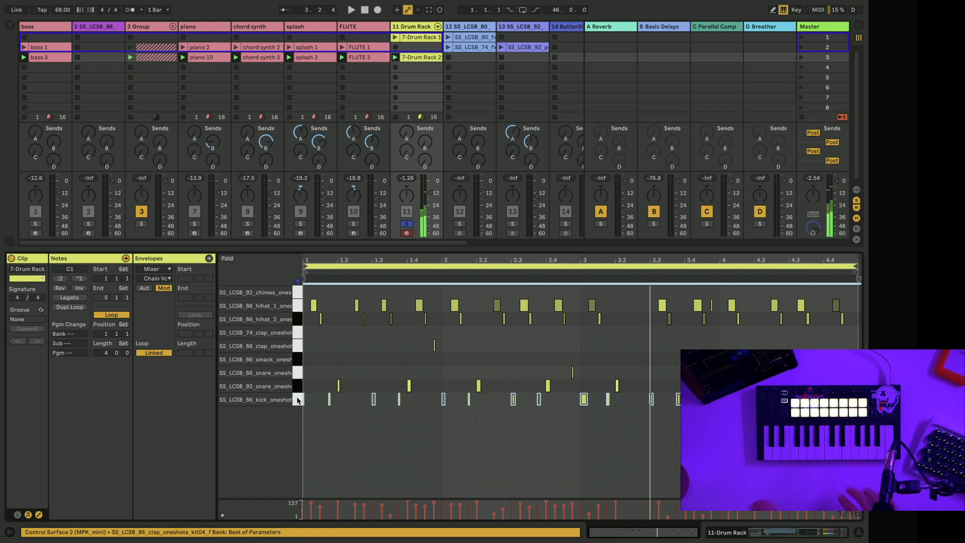
{"action": "key", "text": "space"}
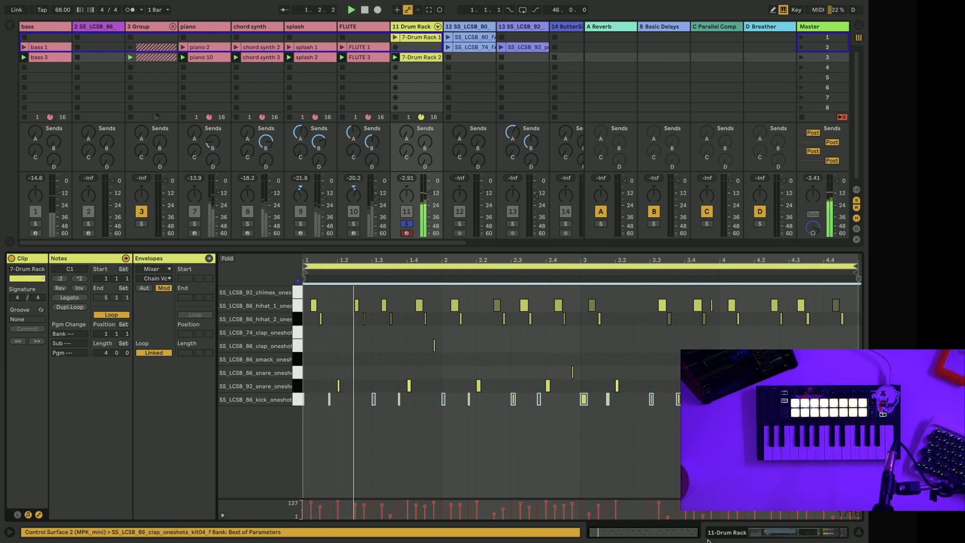
{"action": "left_click", "coordinate": [685, 434]}
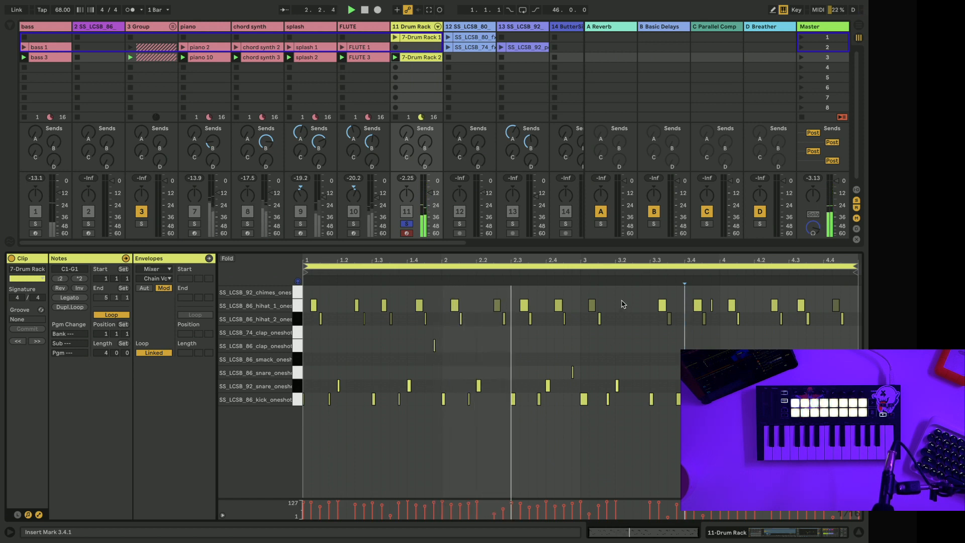
{"action": "left_click_drag", "start_coordinate": [625, 301], "coordinate": [641, 417]}
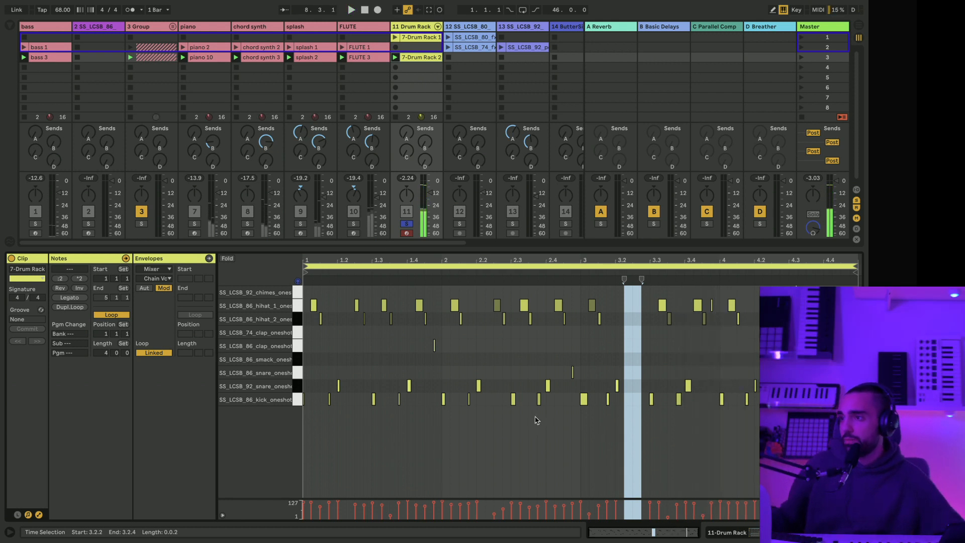
{"action": "left_click", "coordinate": [406, 225]}
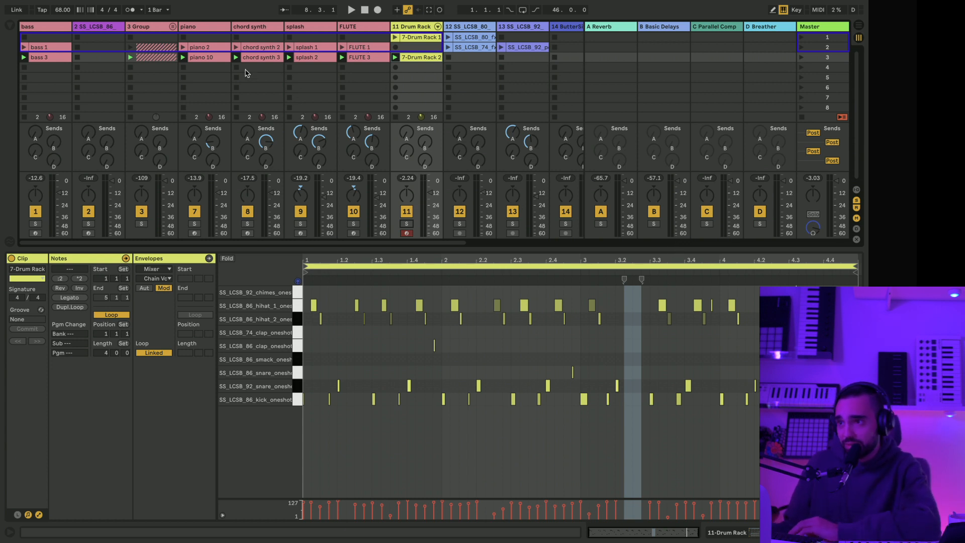
Step: Solo the bass track, listen to the bass 3 clip and highlight its opening A3 notes
{"action": "left_click", "coordinate": [56, 60]}
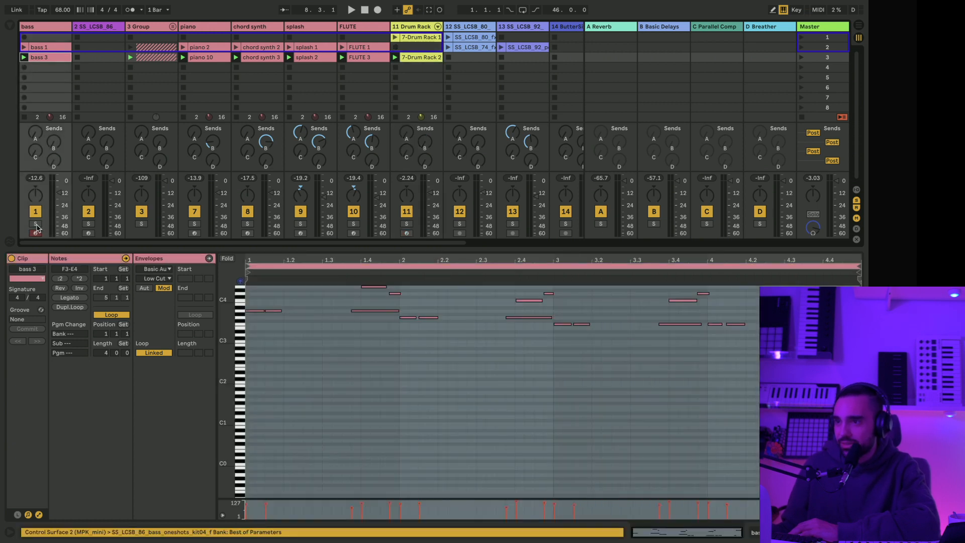
{"action": "left_click", "coordinate": [36, 223]}
{"action": "key", "text": "space"}
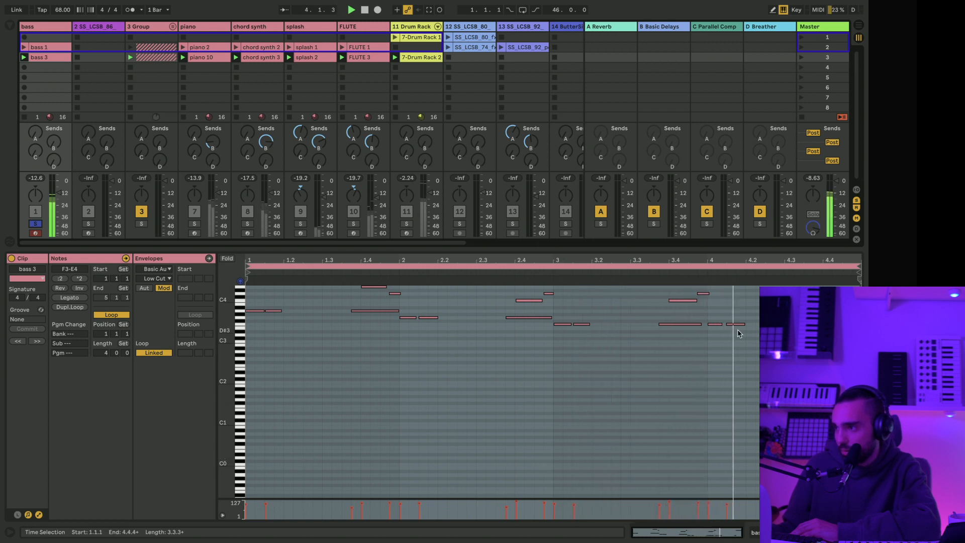
{"action": "left_click", "coordinate": [532, 457]}
{"action": "key", "text": "space"}
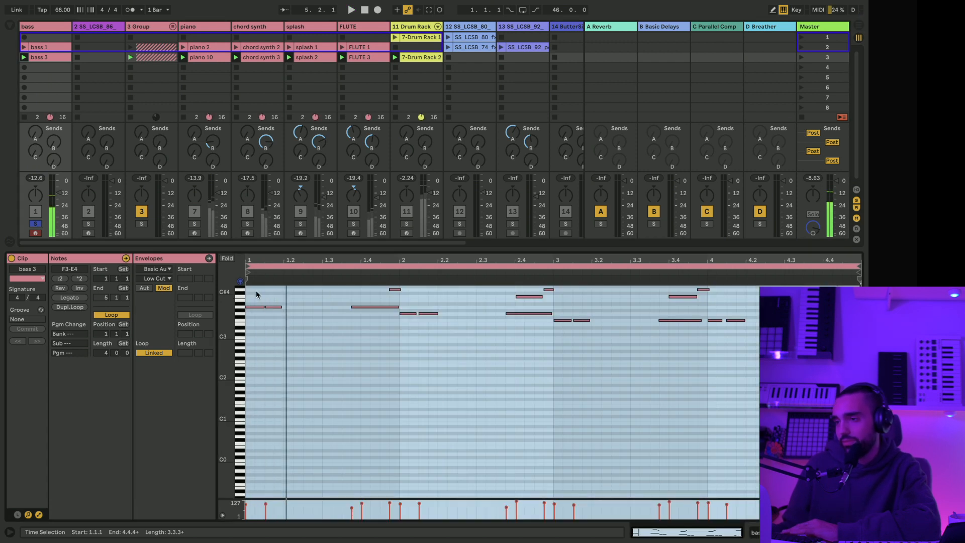
{"action": "left_click_drag", "start_coordinate": [255, 290], "coordinate": [277, 320]}
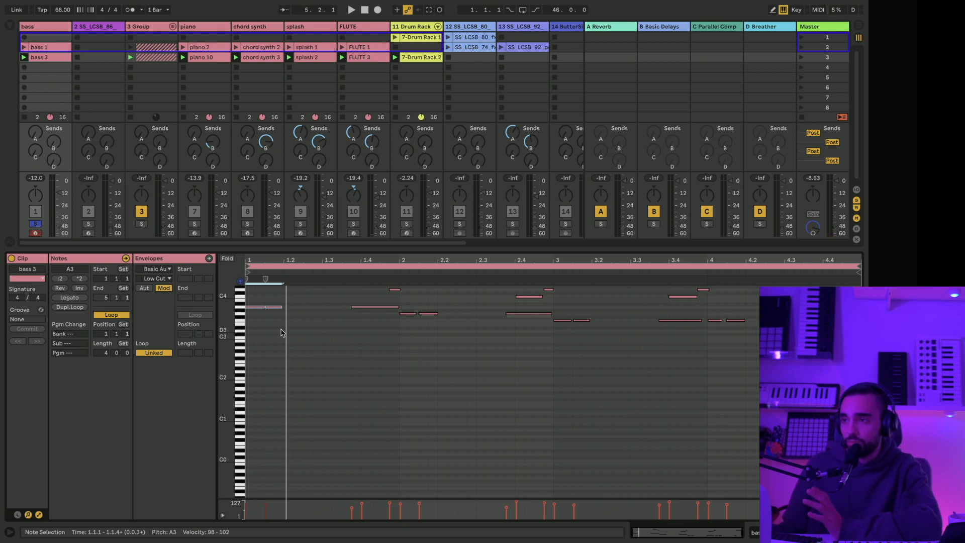
Step: Examine the piano 10 clip's lowest notes bar by bar, highlighting A1, G1 and F1 in turn
{"action": "left_click", "coordinate": [212, 59]}
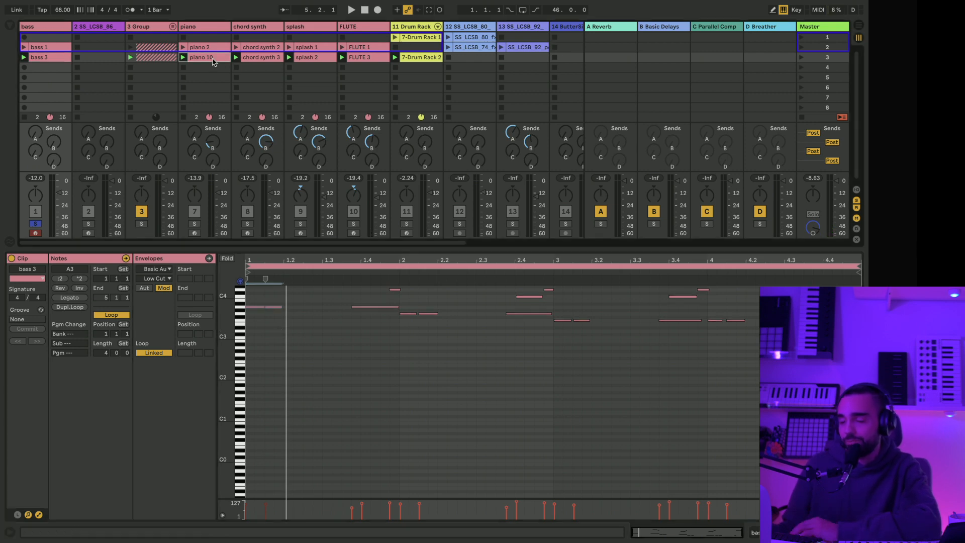
{"action": "left_click", "coordinate": [258, 415]}
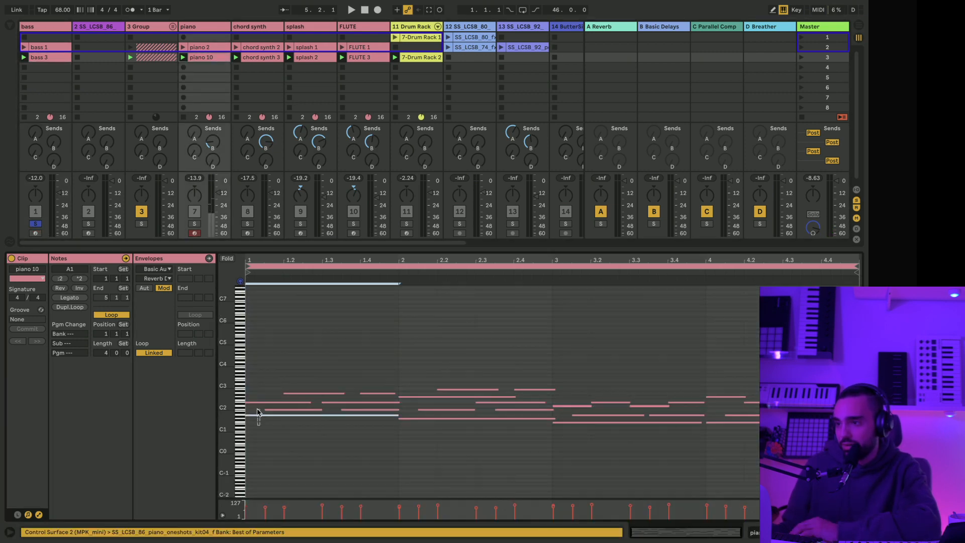
{"action": "left_click", "coordinate": [417, 418]}
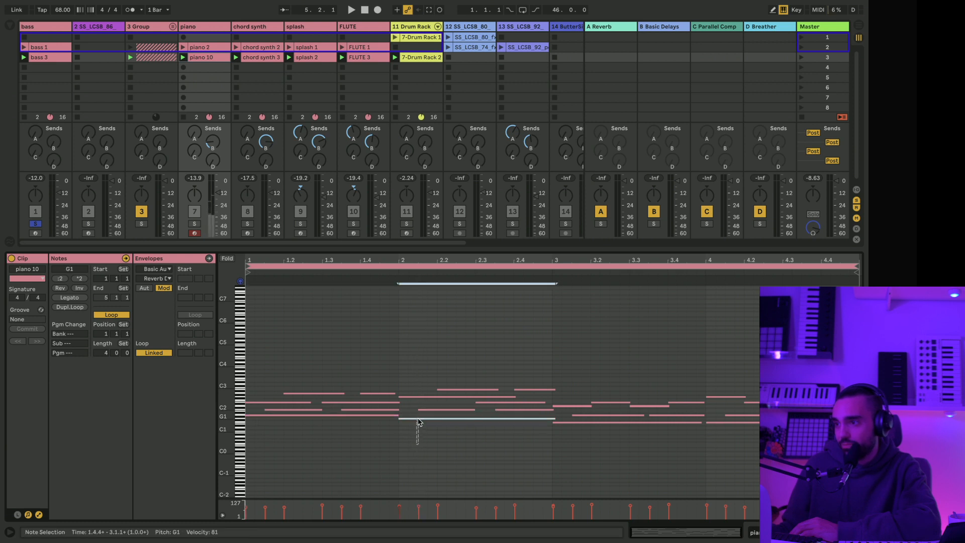
{"action": "left_click_drag", "start_coordinate": [583, 446], "coordinate": [565, 425]}
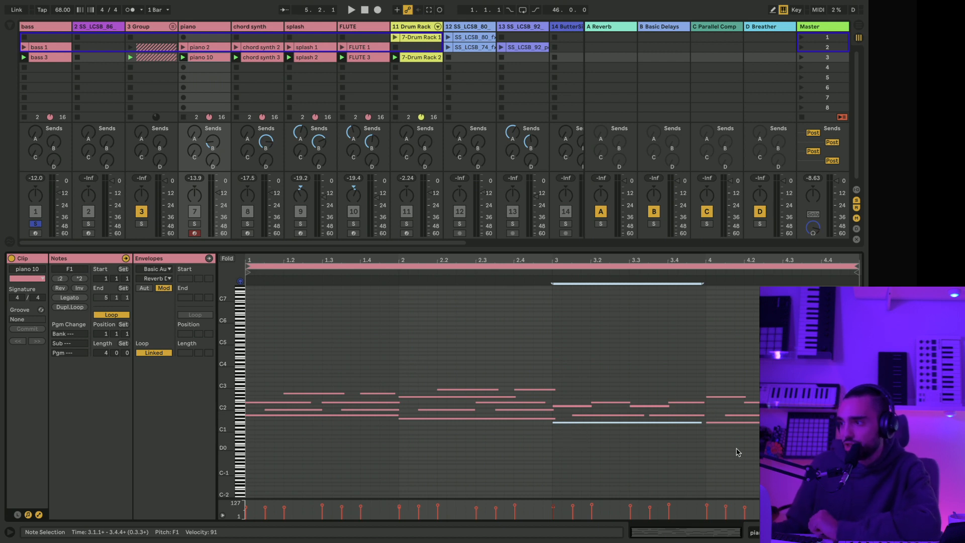
{"action": "left_click_drag", "start_coordinate": [736, 449], "coordinate": [721, 428]}
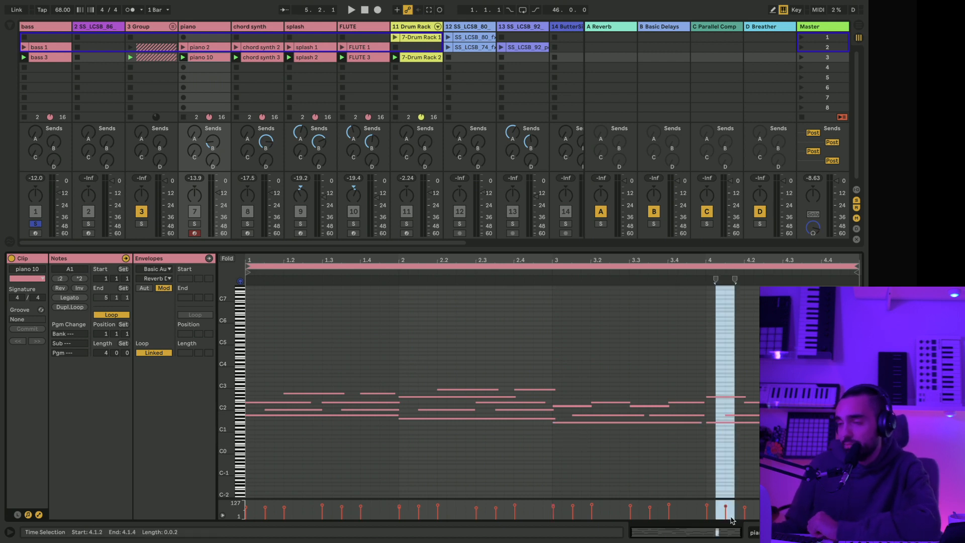
{"action": "left_click", "coordinate": [732, 491]}
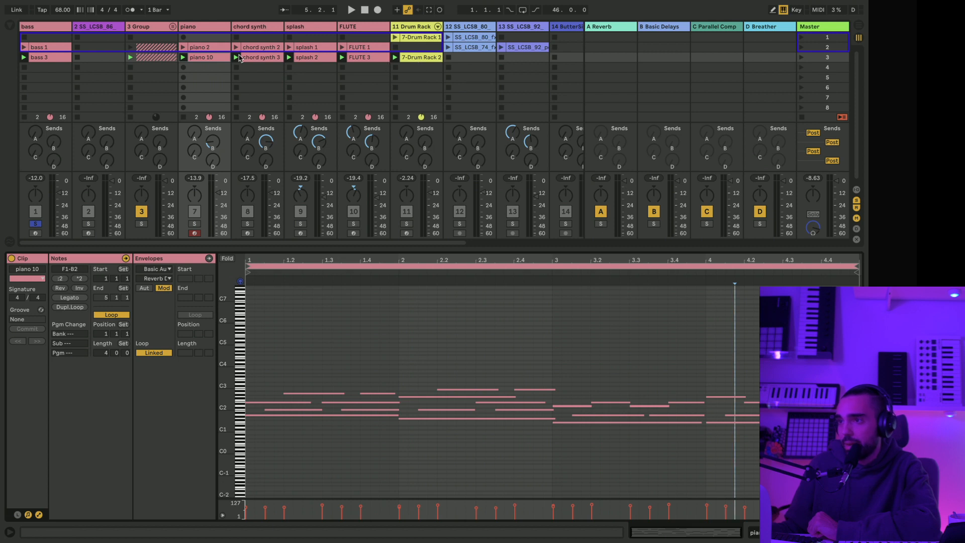
Step: Return to the bass 3 clip and highlight its notes bar by bar to compare them with the piano's root notes
{"action": "left_click", "coordinate": [53, 59]}
{"action": "left_click", "coordinate": [266, 333]}
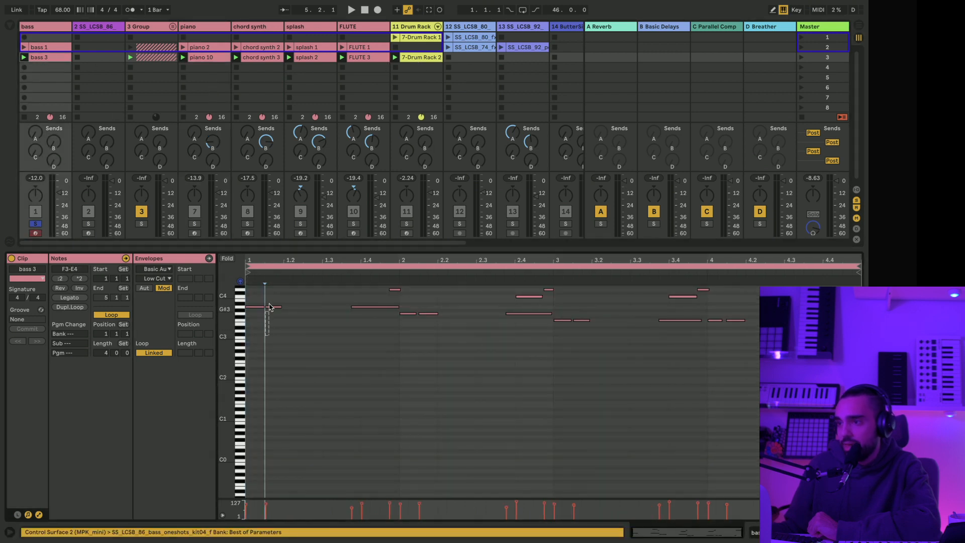
{"action": "left_click", "coordinate": [271, 306]}
{"action": "left_click", "coordinate": [258, 306], "text": "shift"}
{"action": "left_click", "coordinate": [407, 334]}
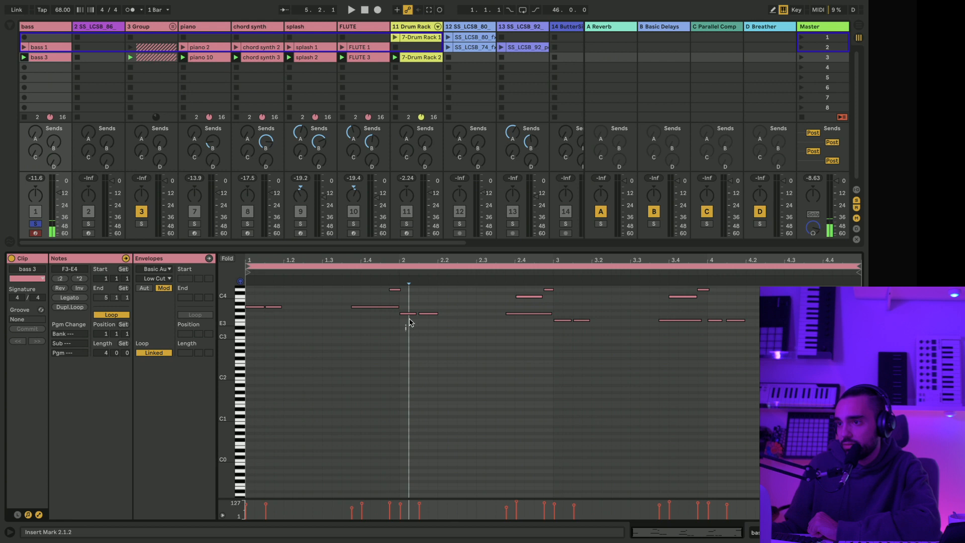
{"action": "left_click", "coordinate": [408, 314]}
{"action": "left_click", "coordinate": [428, 313], "text": "shift"}
{"action": "left_click_drag", "start_coordinate": [568, 342], "coordinate": [594, 319]}
{"action": "left_click", "coordinate": [692, 338]}
{"action": "left_click_drag", "start_coordinate": [692, 340], "coordinate": [767, 314]}
{"action": "left_click", "coordinate": [825, 347]}
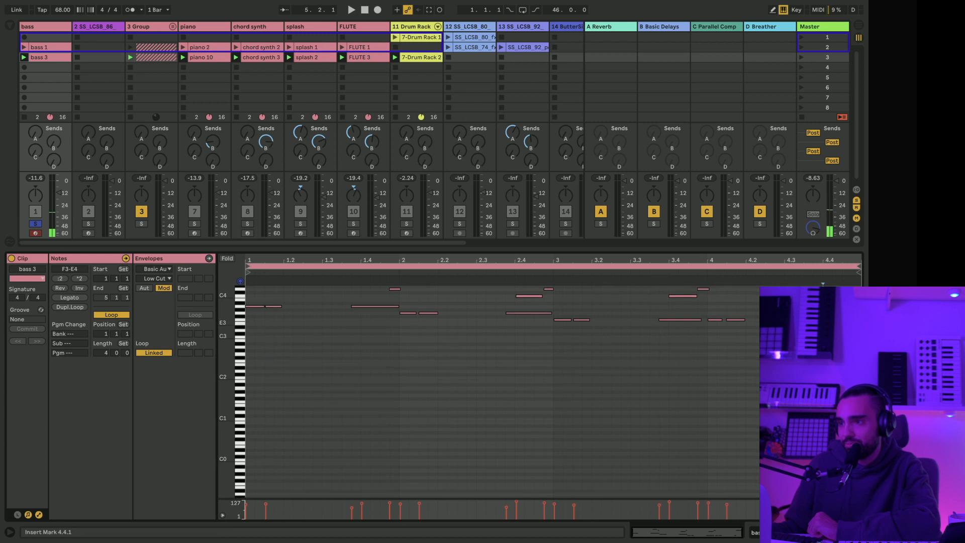
{"action": "left_click_drag", "start_coordinate": [824, 326], "coordinate": [832, 388]}
{"action": "scroll", "coordinate": [831, 387], "scroll_direction": "down", "scroll_amount": 5}
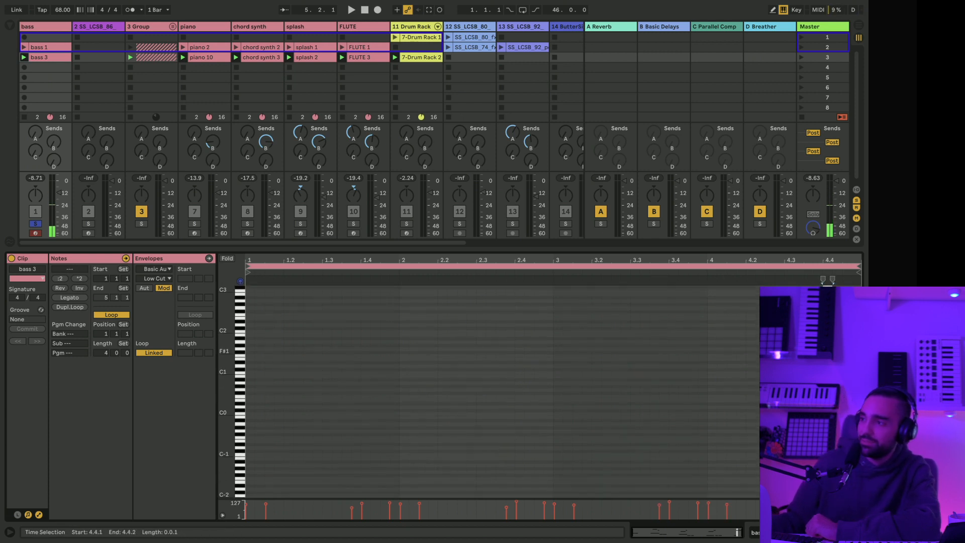
{"action": "left_click", "coordinate": [832, 388]}
{"action": "scroll", "coordinate": [831, 387], "scroll_direction": "up", "scroll_amount": 10}
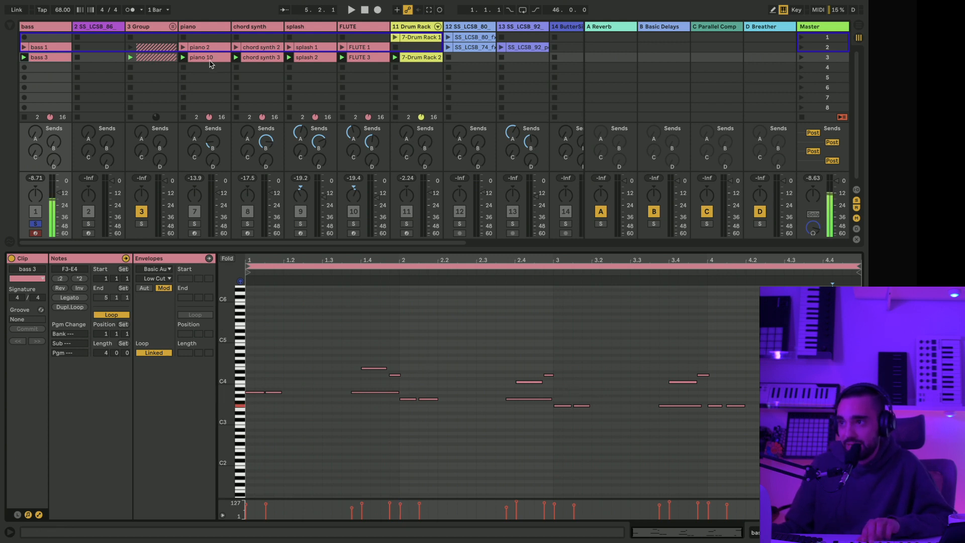
Step: Reopen the piano 10 clip and highlight its lowest note, A1, in the first bar
{"action": "left_click", "coordinate": [208, 58]}
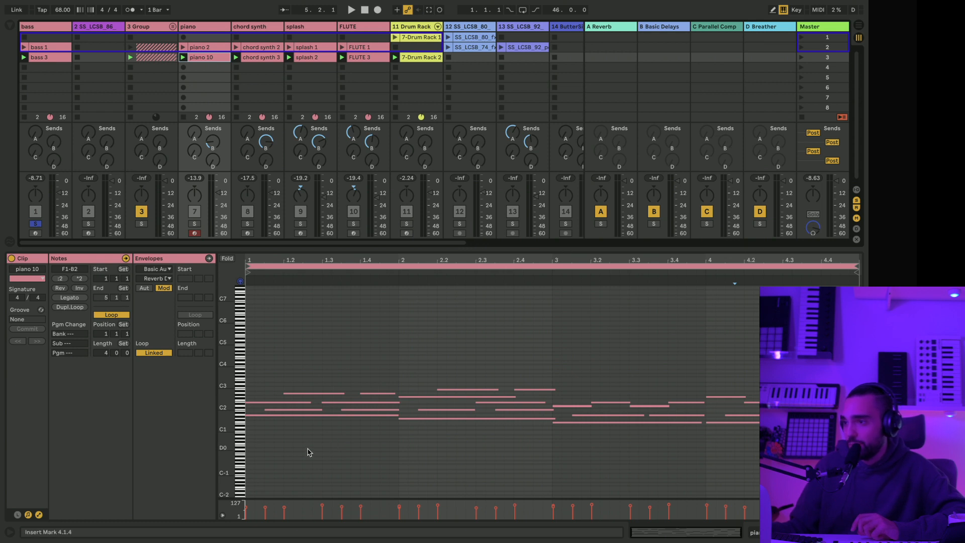
{"action": "left_click_drag", "start_coordinate": [308, 452], "coordinate": [341, 412]}
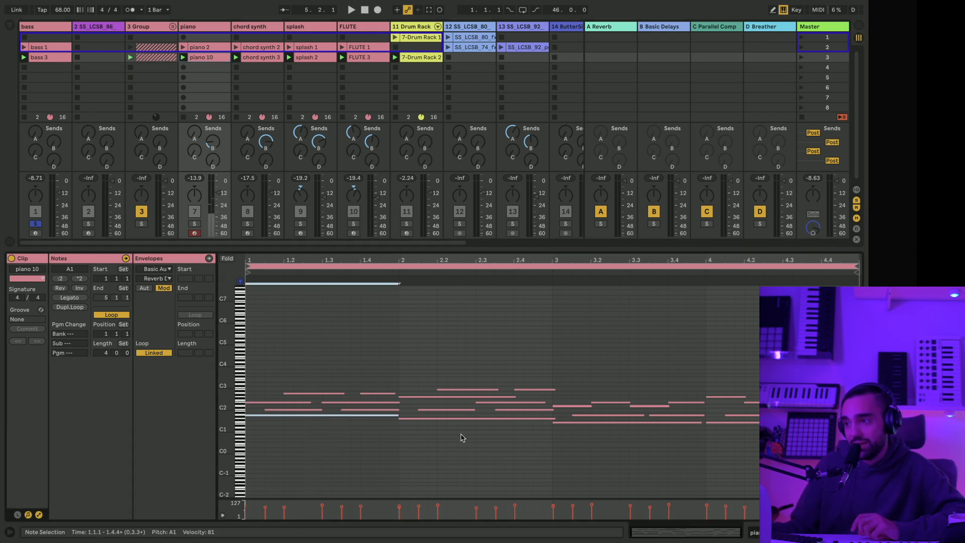
{"action": "left_click", "coordinate": [426, 446]}
Step: Solo the piano track, examine the piano 10 clip's lowest notes bar by bar, highlighting F1 in bar 3, and unsolo the track
{"action": "left_click", "coordinate": [195, 225]}
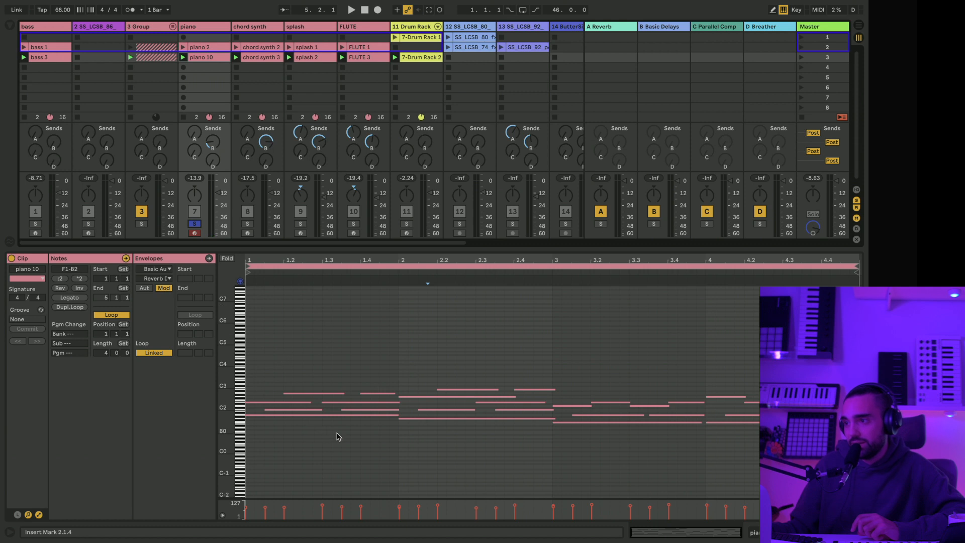
{"action": "left_click_drag", "start_coordinate": [338, 436], "coordinate": [334, 402]}
{"action": "left_click", "coordinate": [424, 426]}
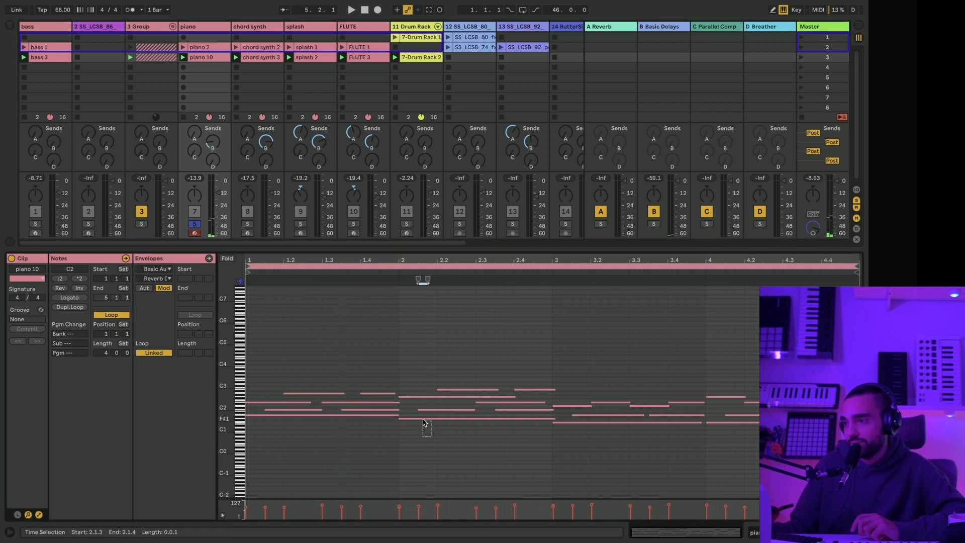
{"action": "left_click", "coordinate": [425, 419]}
{"action": "left_click", "coordinate": [576, 423]}
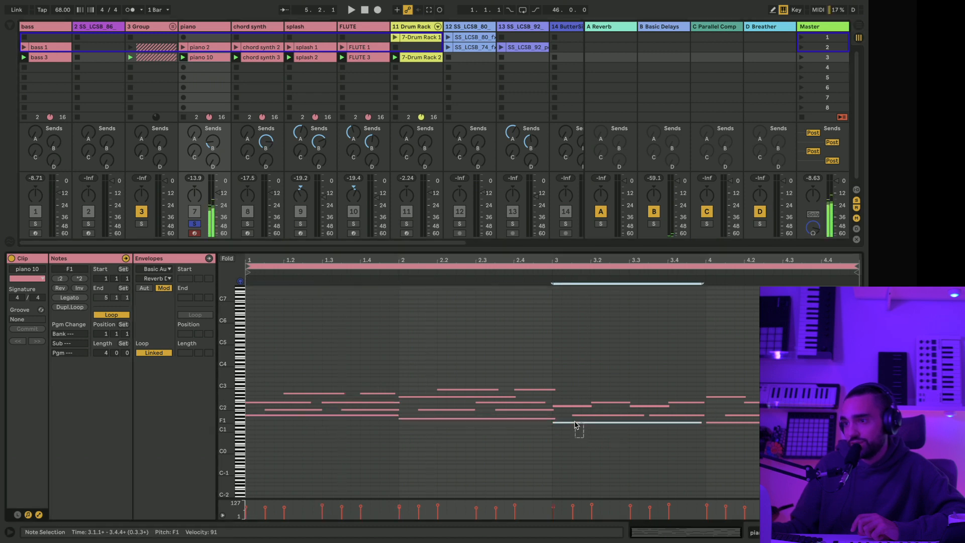
{"action": "left_click", "coordinate": [745, 445]}
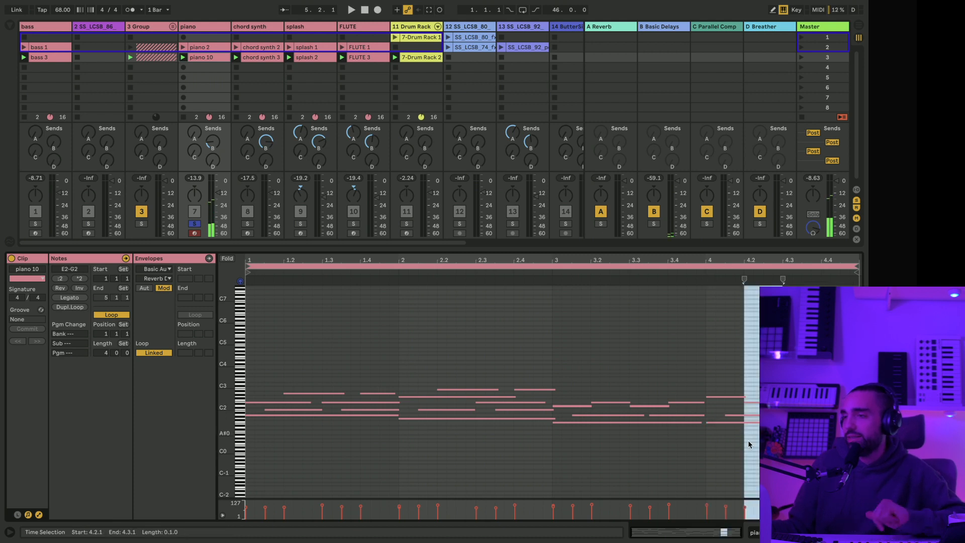
{"action": "left_click", "coordinate": [351, 465]}
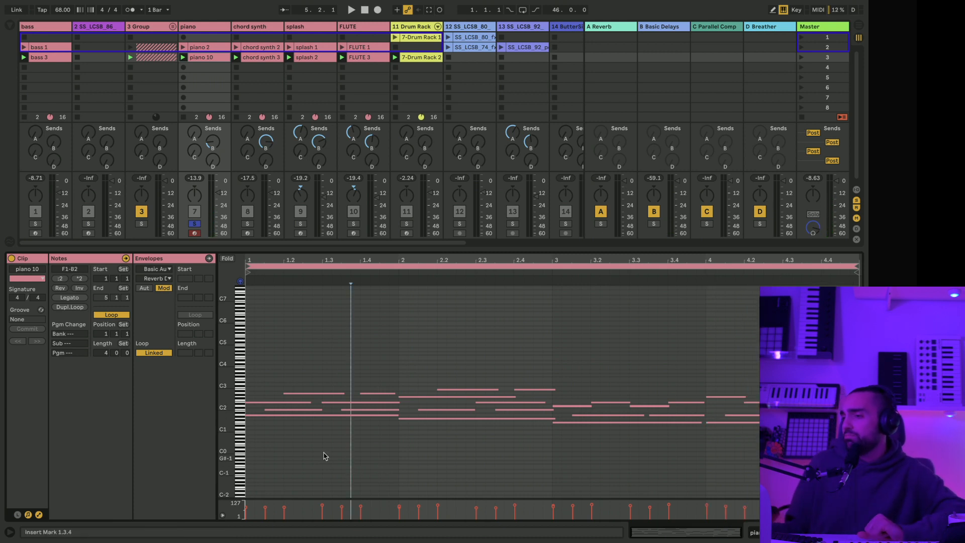
{"action": "scroll", "coordinate": [170, 95], "scroll_direction": "down", "scroll_amount": 1}
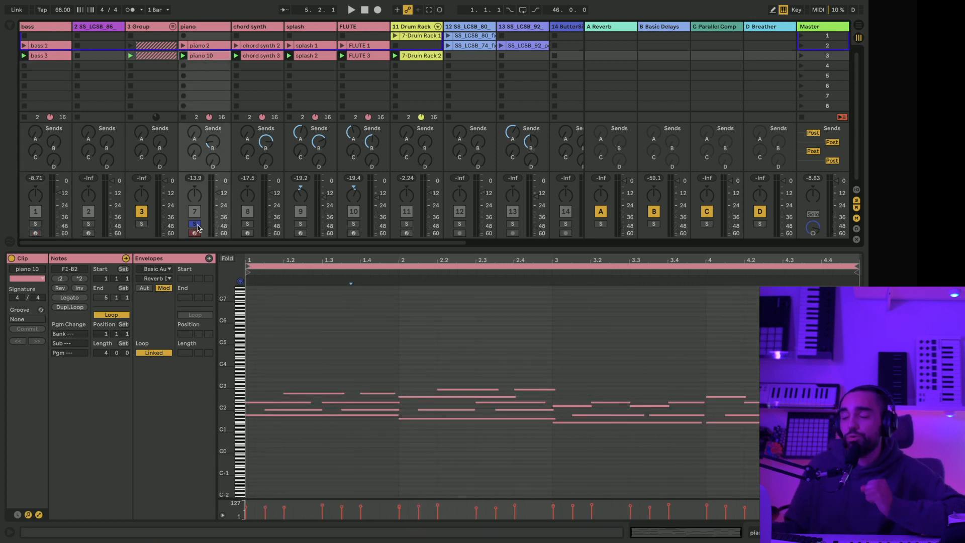
{"action": "left_click", "coordinate": [196, 225]}
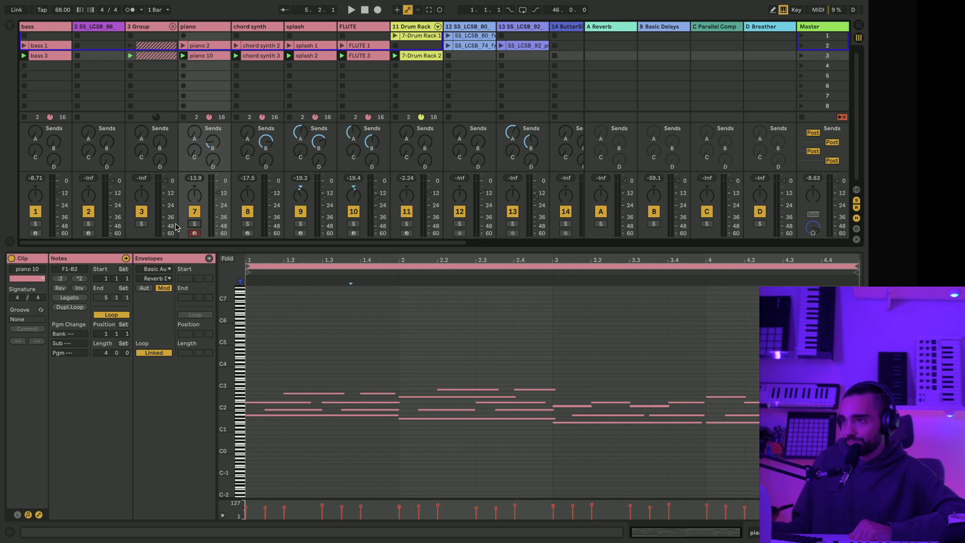
Step: Solo the chord synth track, show its notes and start playback
{"action": "left_click", "coordinate": [251, 224]}
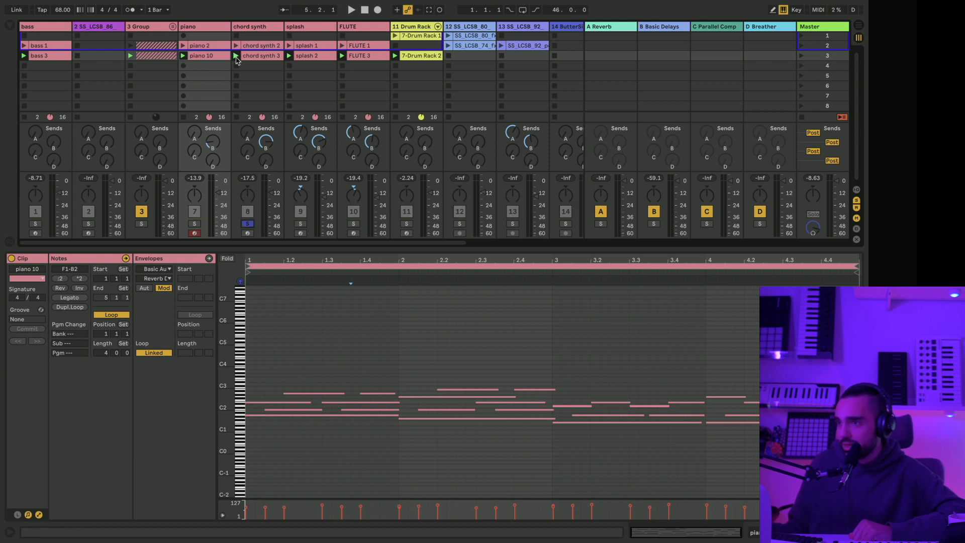
{"action": "left_click", "coordinate": [249, 31]}
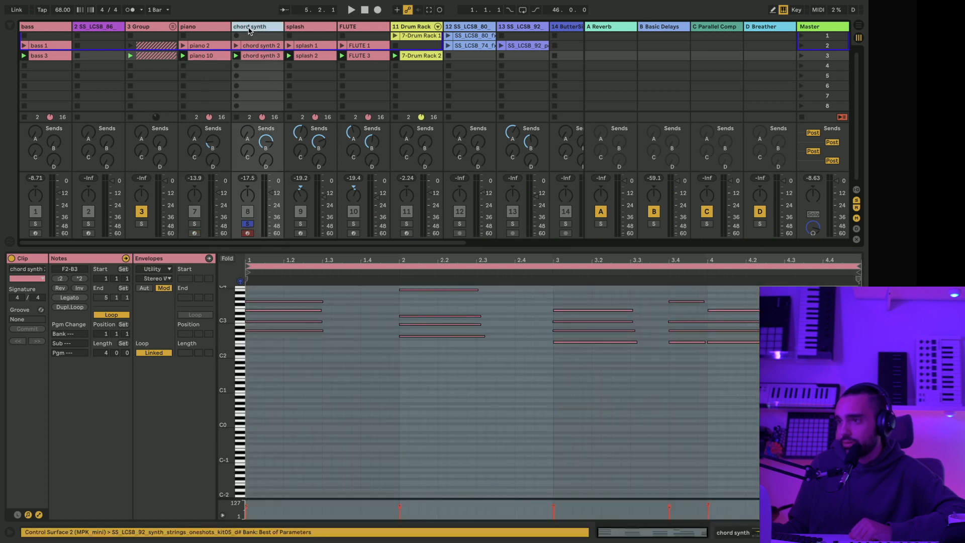
{"action": "key", "text": "space"}
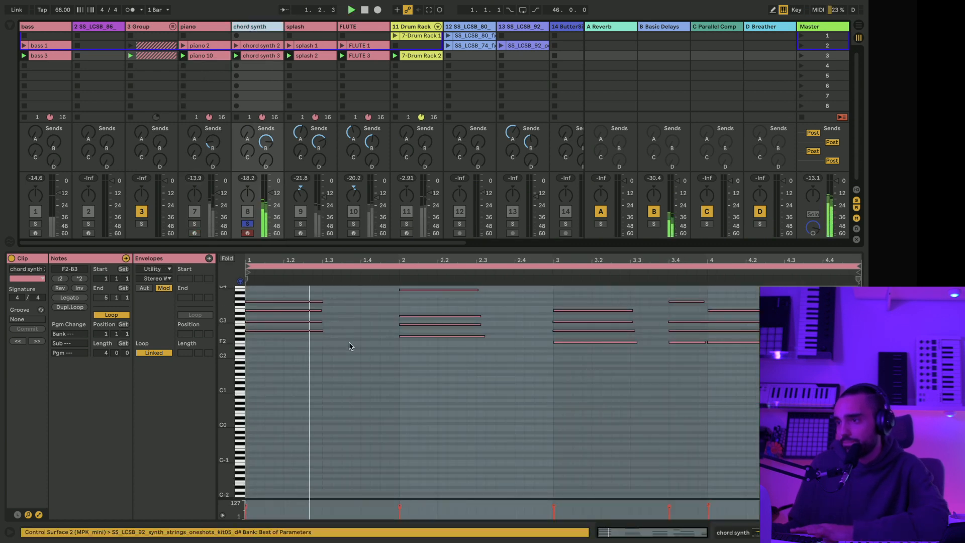
Step: Highlight the lowest chord synth notes A2, F2 and G2 in the first three bars, stop playback and unsolo the track
{"action": "left_click_drag", "start_coordinate": [350, 342], "coordinate": [317, 330]}
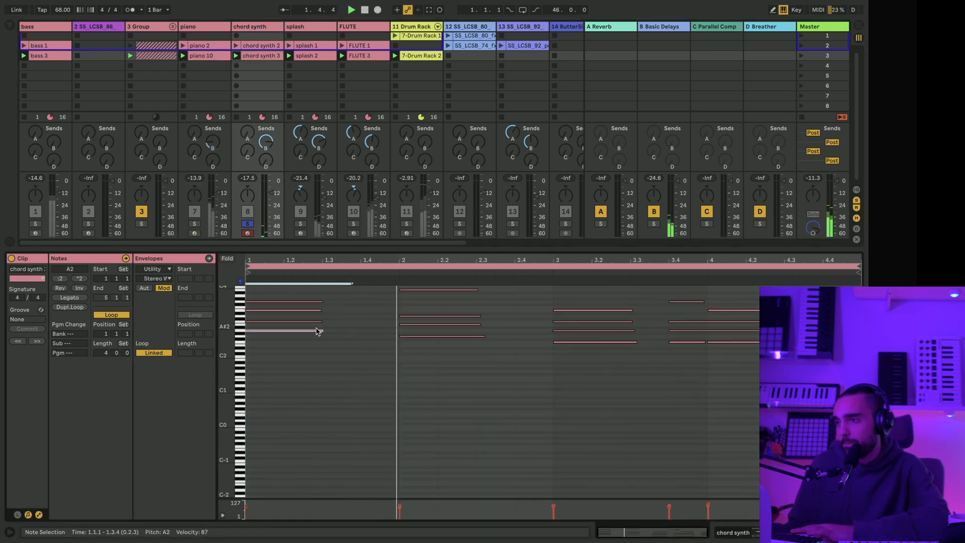
{"action": "left_click", "coordinate": [394, 300]}
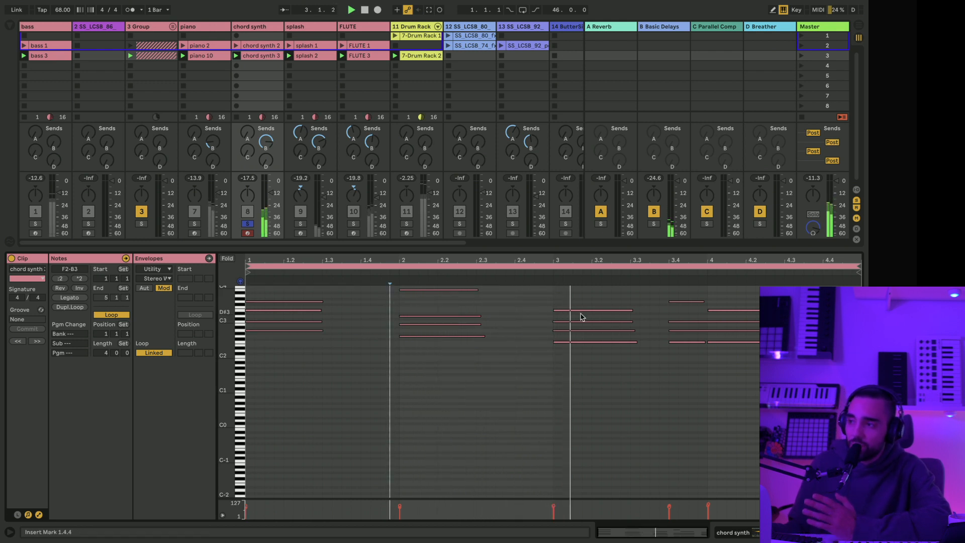
{"action": "left_click", "coordinate": [568, 342]}
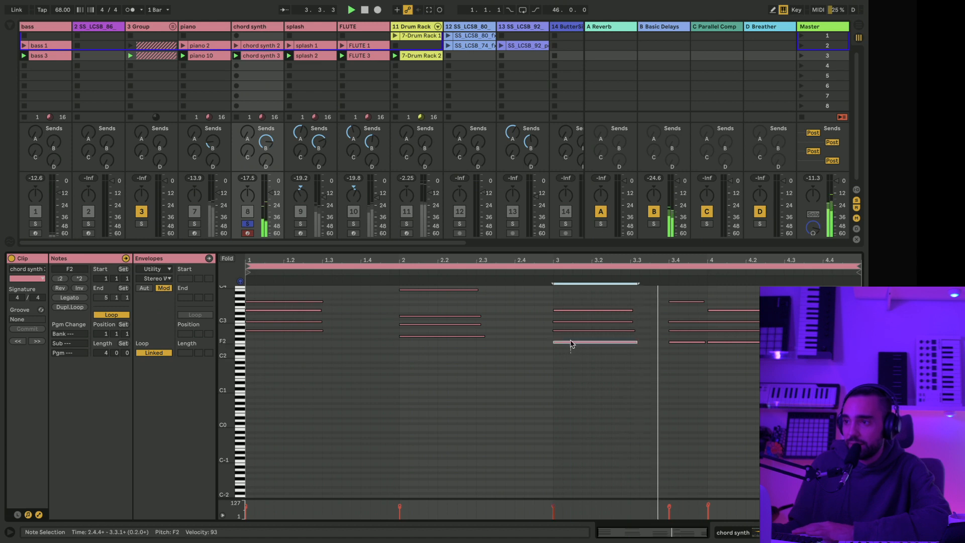
{"action": "left_click_drag", "start_coordinate": [447, 355], "coordinate": [440, 337]}
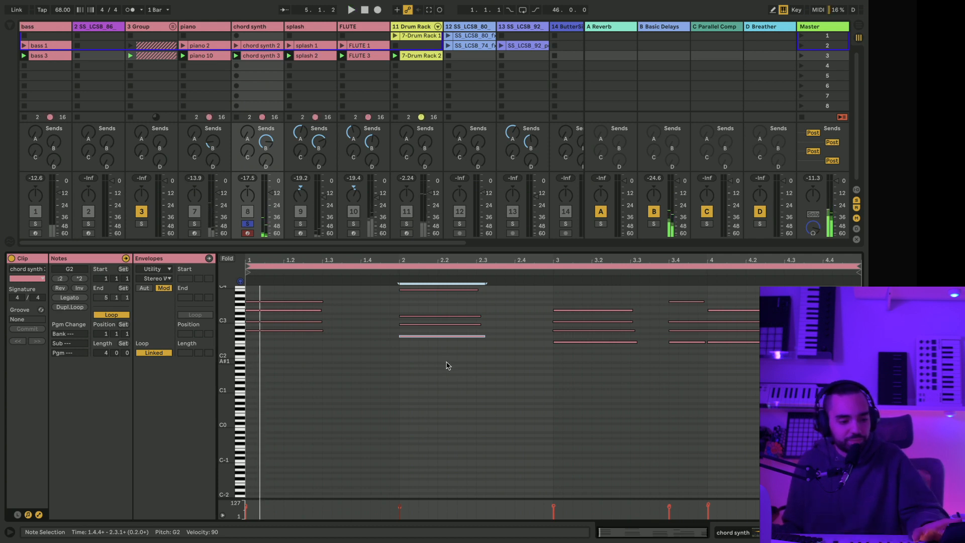
{"action": "left_click", "coordinate": [312, 355]}
{"action": "left_click_drag", "start_coordinate": [296, 336], "coordinate": [370, 329]}
{"action": "left_click", "coordinate": [371, 328]}
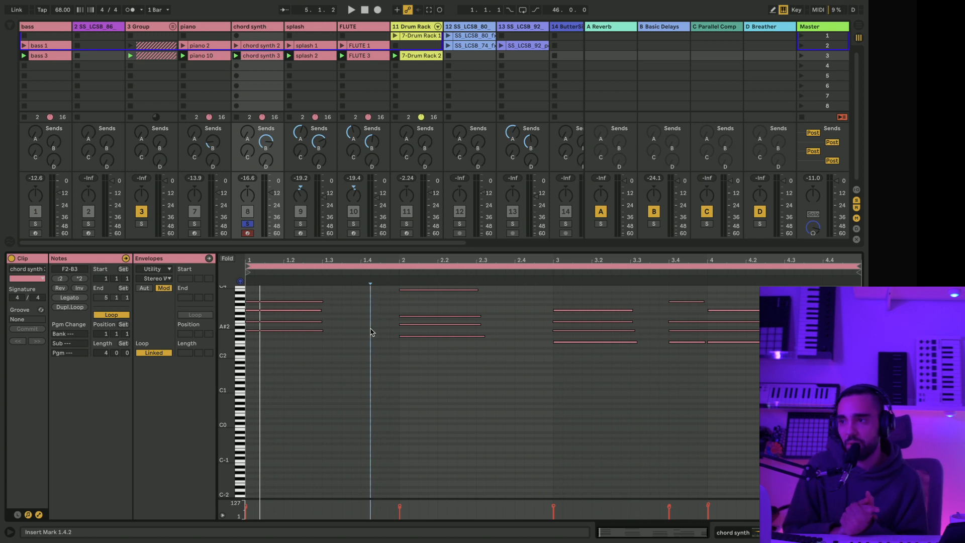
{"action": "left_click", "coordinate": [248, 224]}
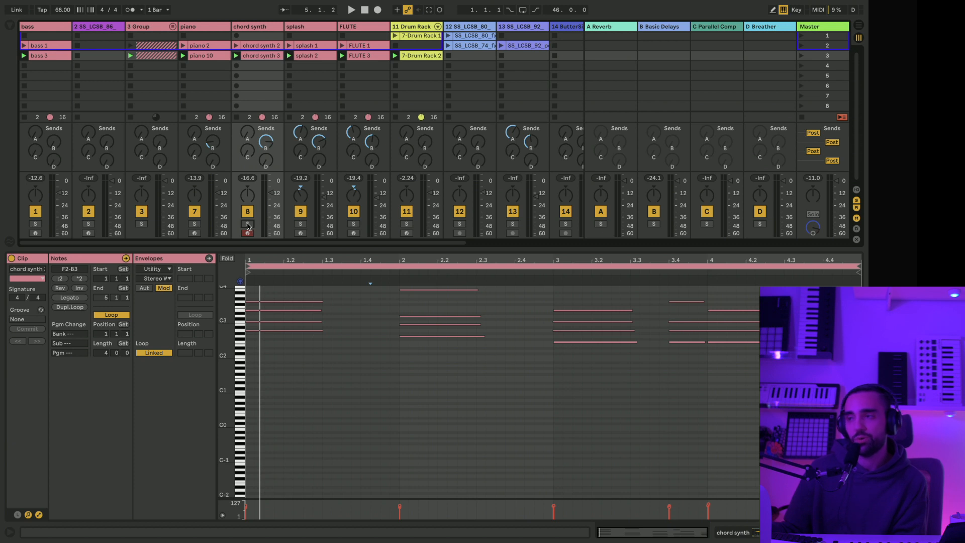
Step: Solo the splash track, open the splash 2 clip and highlight its opening C3 and G3 notes
{"action": "left_click", "coordinate": [301, 224]}
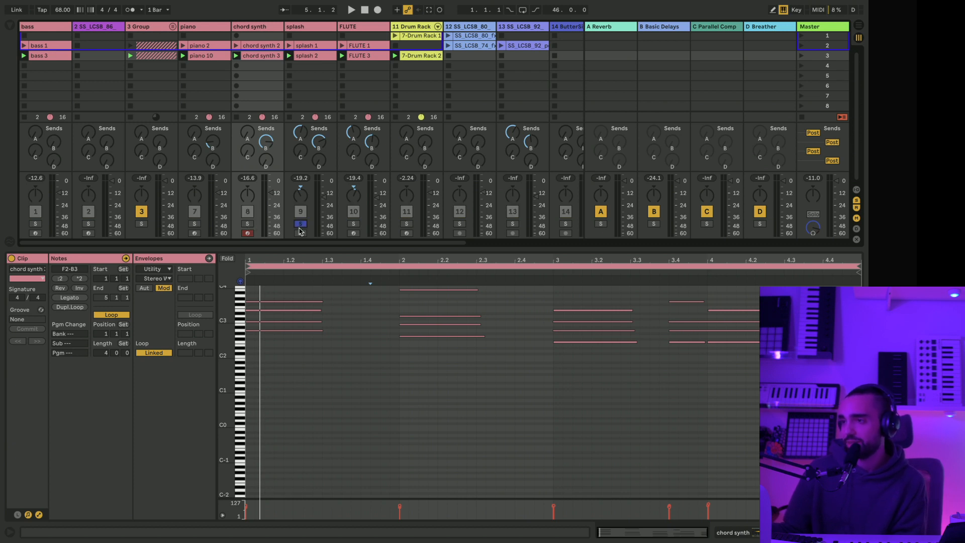
{"action": "left_click", "coordinate": [310, 55]}
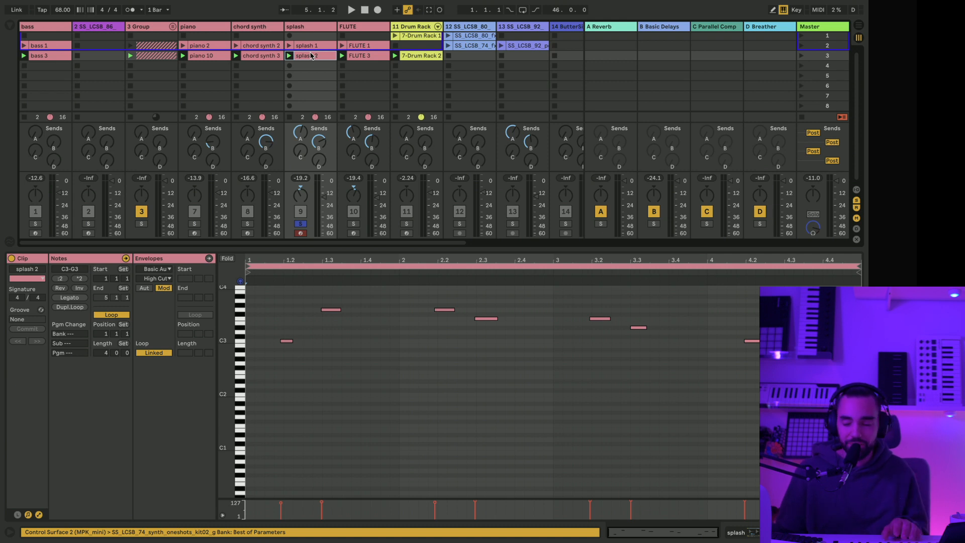
{"action": "left_click_drag", "start_coordinate": [279, 337], "coordinate": [284, 355]}
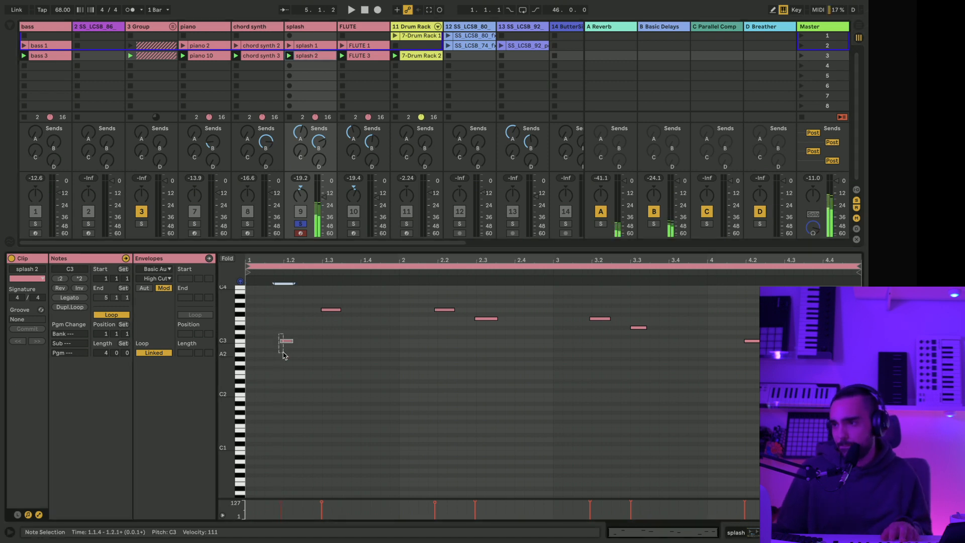
{"action": "left_click_drag", "start_coordinate": [304, 293], "coordinate": [356, 343]}
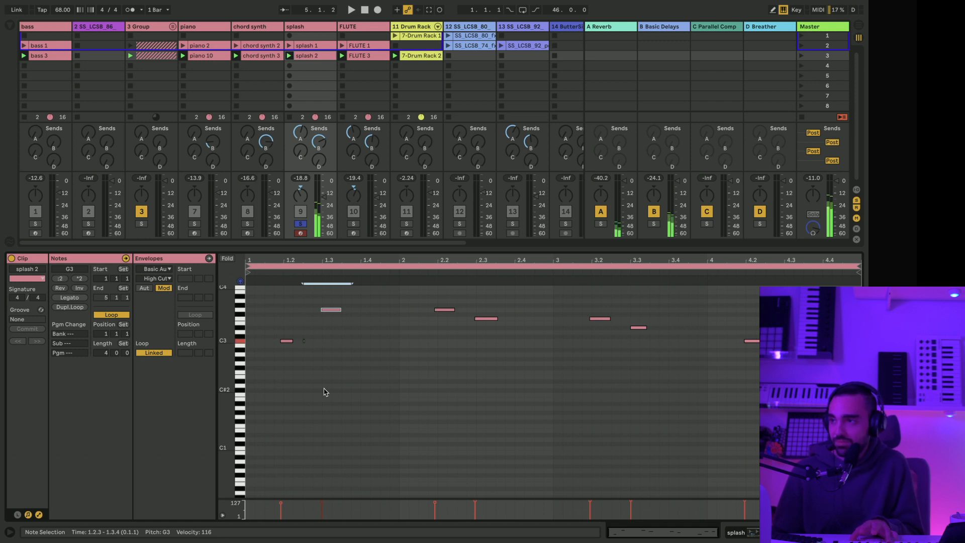
Step: Solo and audition the FLUTE 3 clip, highlight its melody across the first two bars and unsolo the flute track
{"action": "left_click", "coordinate": [352, 224]}
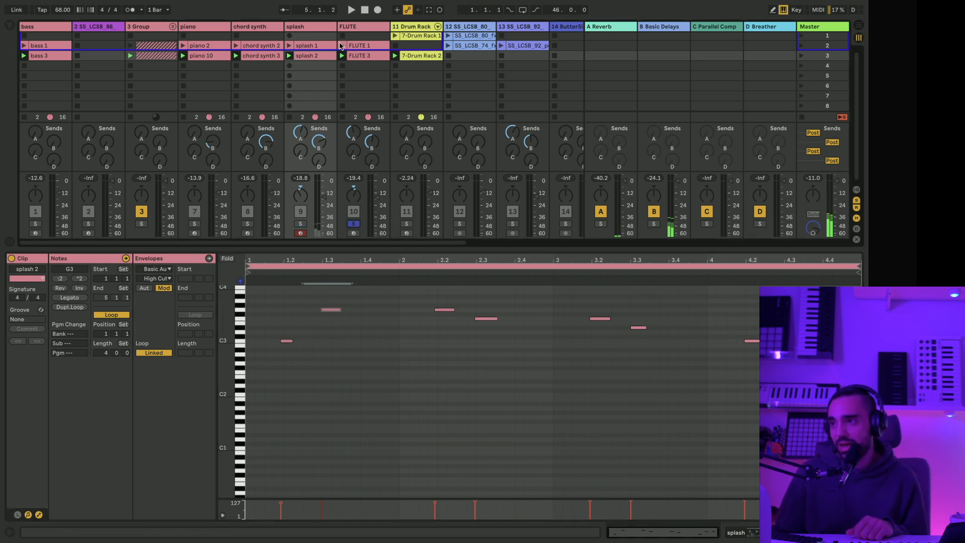
{"action": "left_click", "coordinate": [366, 29]}
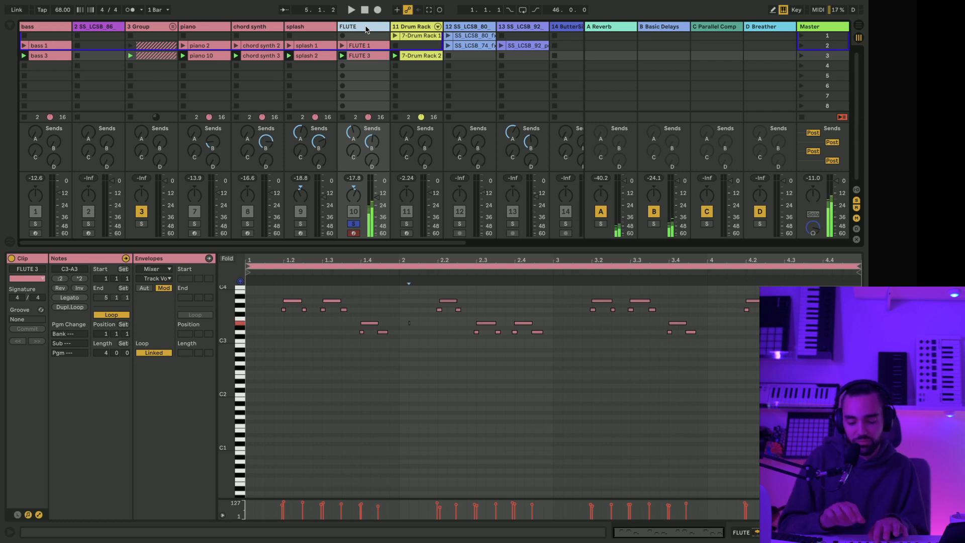
{"action": "key", "text": "space"}
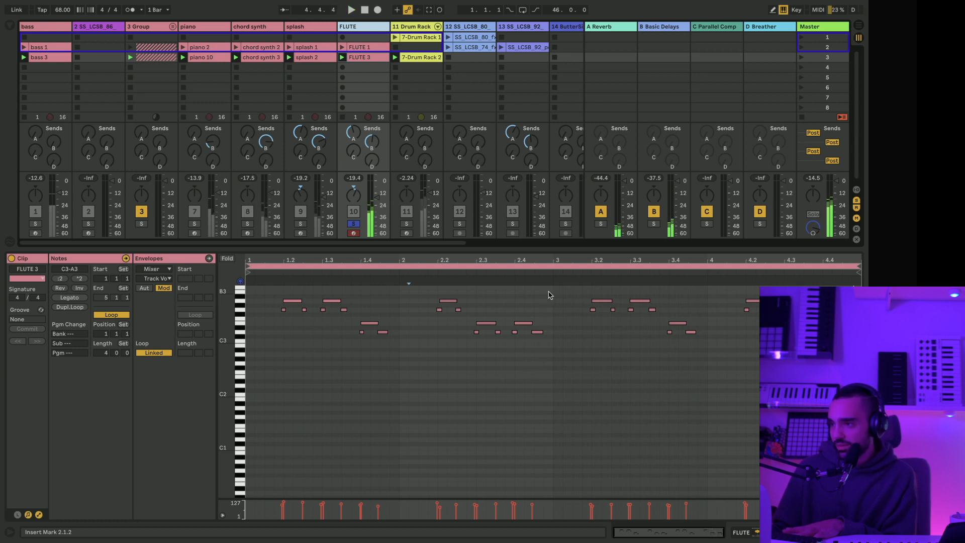
{"action": "key", "text": "space"}
{"action": "left_click_drag", "start_coordinate": [547, 297], "coordinate": [271, 414]}
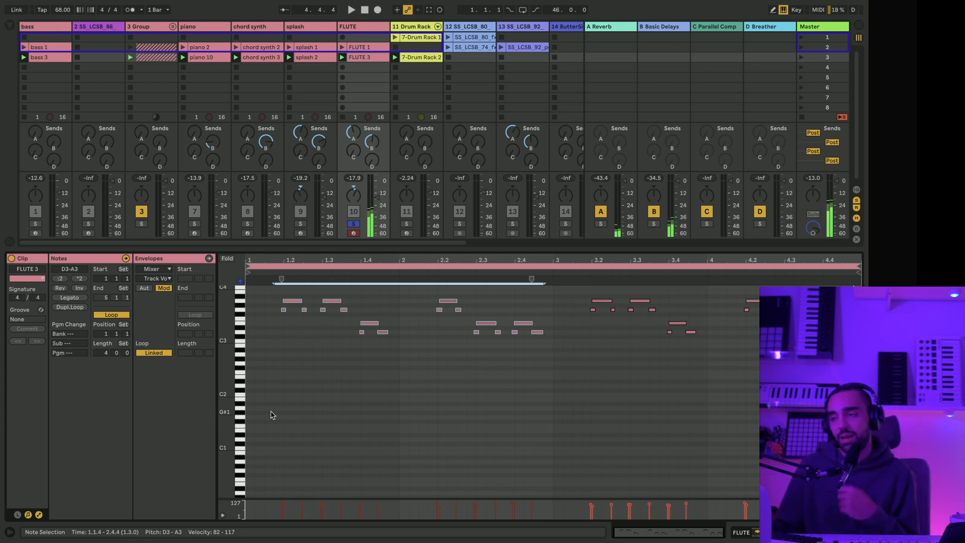
{"action": "left_click", "coordinate": [309, 417]}
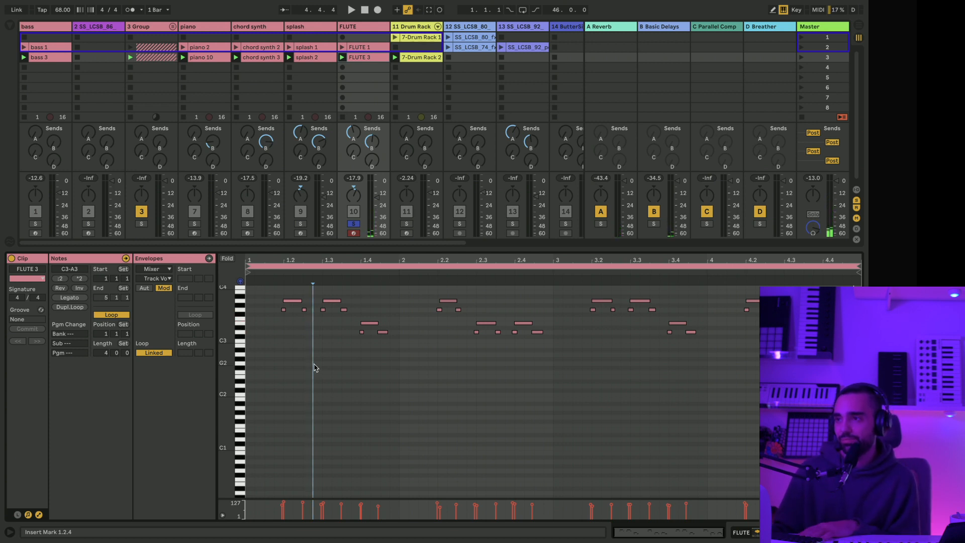
{"action": "left_click", "coordinate": [355, 224]}
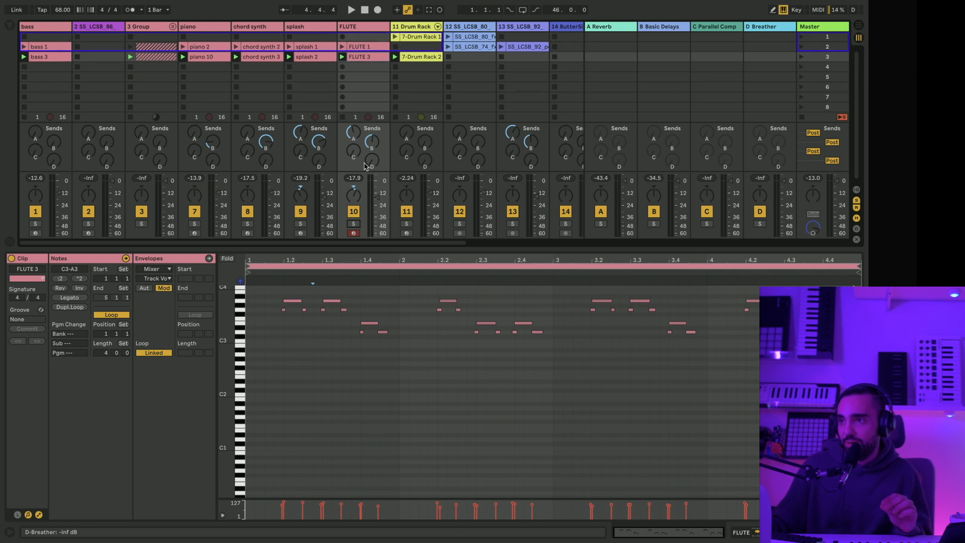
{"action": "scroll", "coordinate": [366, 166], "scroll_direction": "right", "scroll_amount": 3}
{"action": "scroll", "coordinate": [365, 167], "scroll_direction": "left", "scroll_amount": 3}
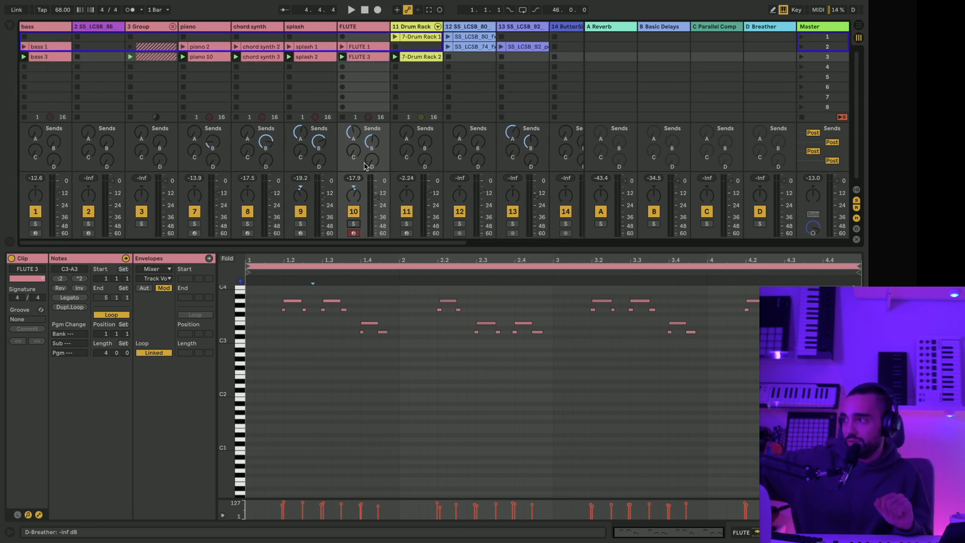
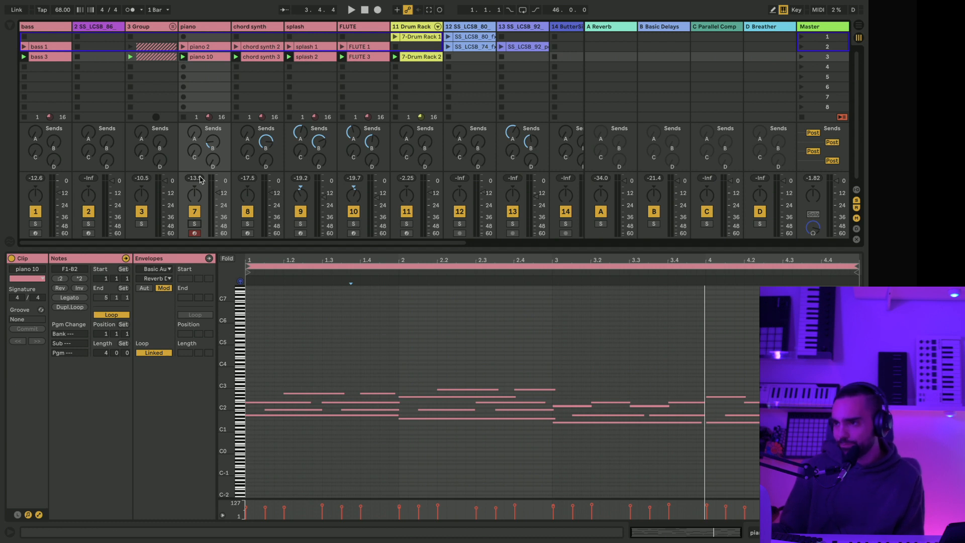
Step: Play the piano track soloed, raise its Basic Delays send to about -13.3 dB and show the Basic Delays return track's devices
{"action": "left_click", "coordinate": [196, 225]}
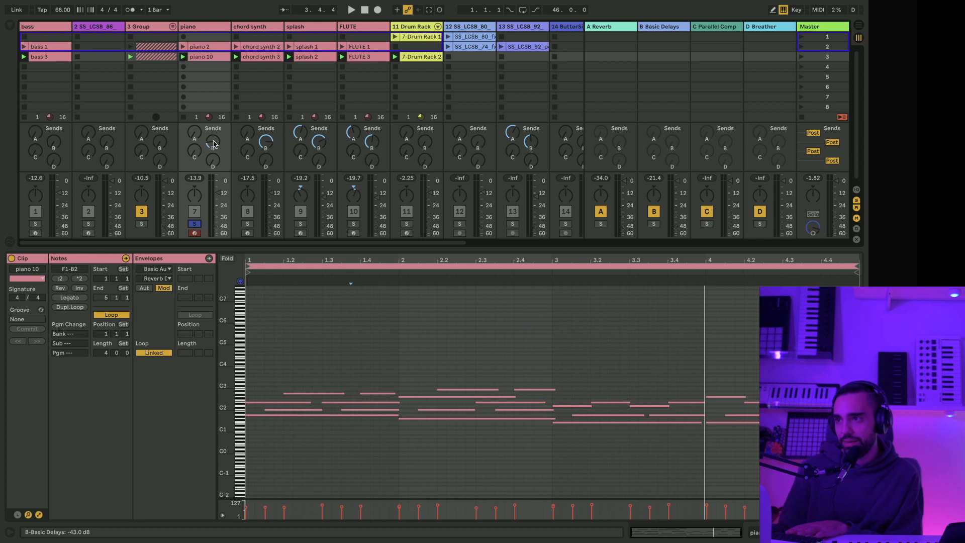
{"action": "key", "text": "space"}
{"action": "left_click_drag", "start_coordinate": [213, 145], "coordinate": [213, 96]}
{"action": "left_click_drag", "start_coordinate": [213, 144], "coordinate": [213, 155]}
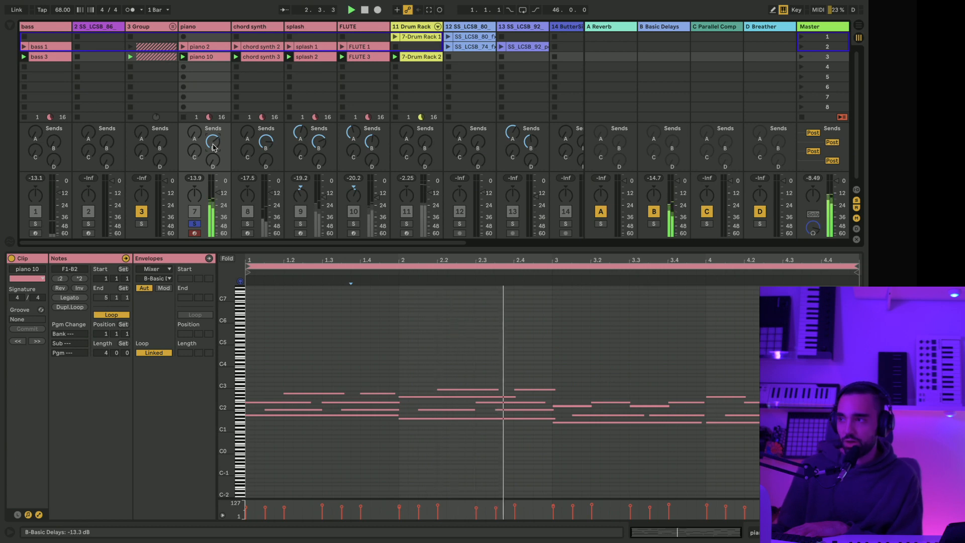
{"action": "left_click", "coordinate": [656, 28]}
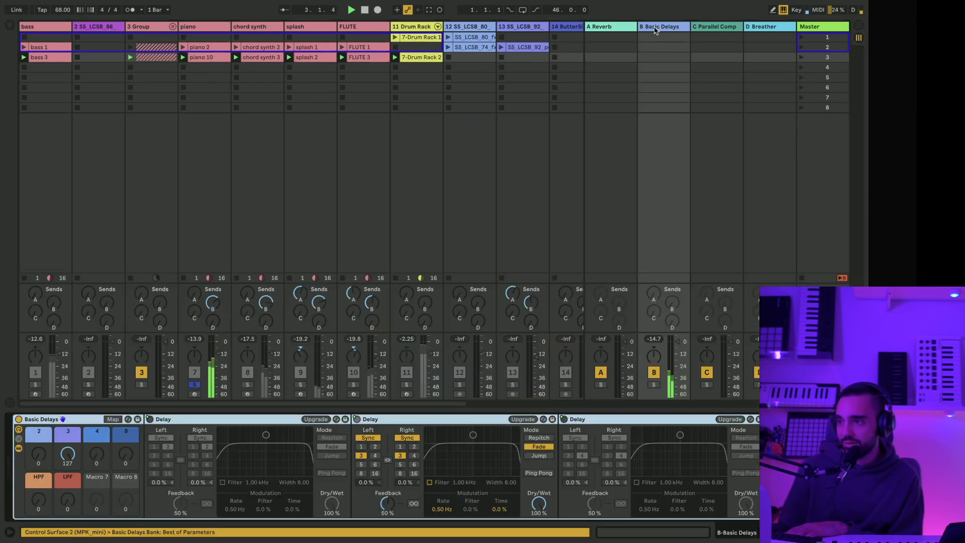
Step: Remove the piano track's Basic Delays send, raise its Reverb send to 0.0 dB and audition it soloed
{"action": "left_click", "coordinate": [195, 30]}
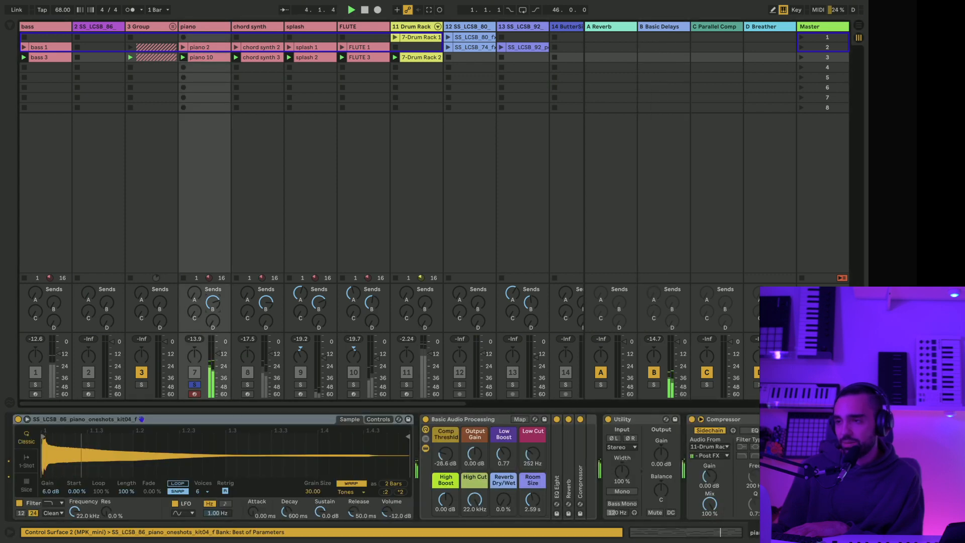
{"action": "key", "text": "space"}
{"action": "left_click", "coordinate": [195, 298]}
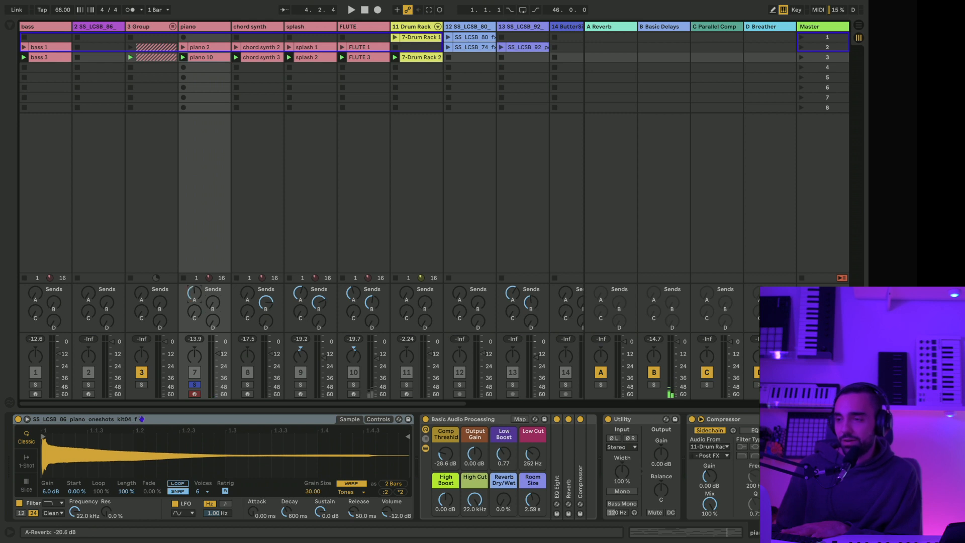
{"action": "key", "text": "space"}
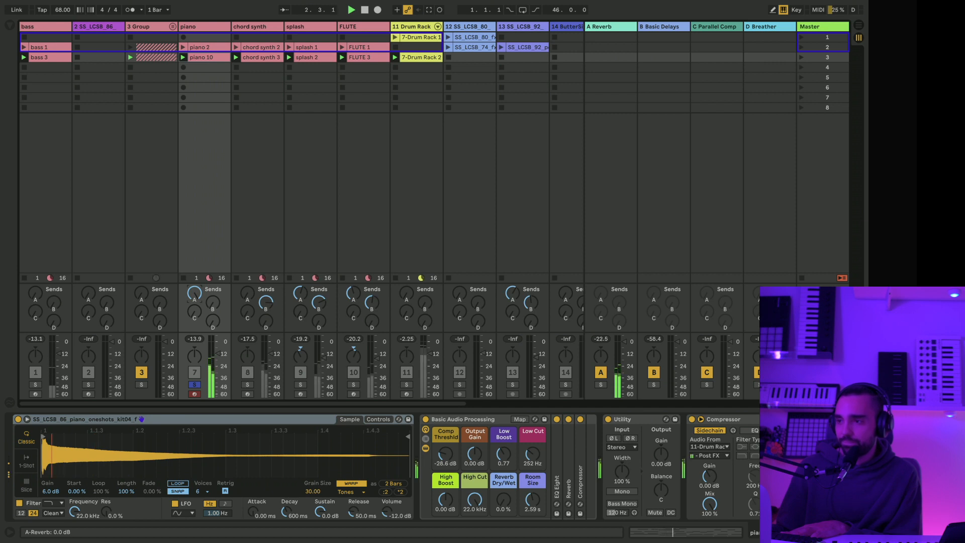
{"action": "key", "text": "space"}
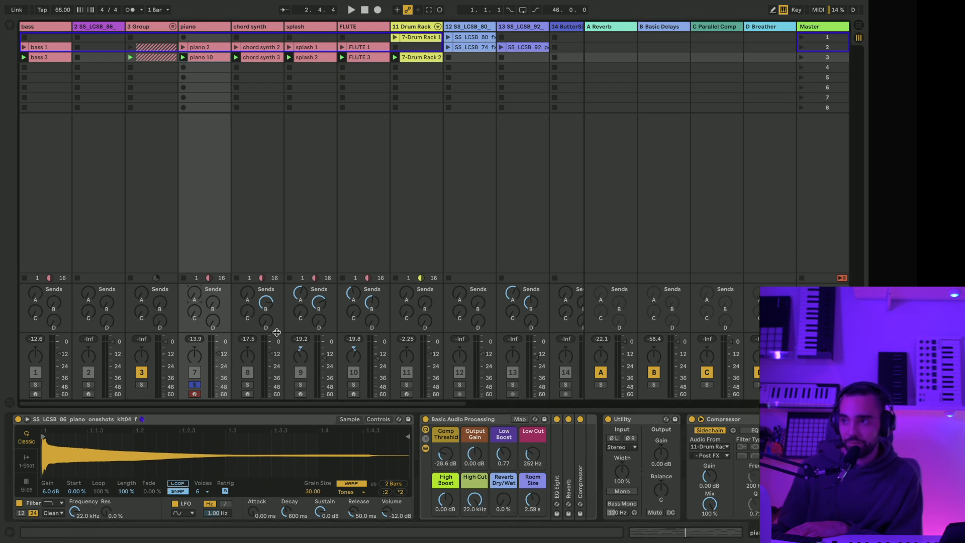
Step: Audition the soloed piano with its Basic Audio Processing rack's Reverb Dry/Wet at 100 %, and return it to 0.0 %
{"action": "left_click_drag", "start_coordinate": [500, 507], "coordinate": [500, 458]}
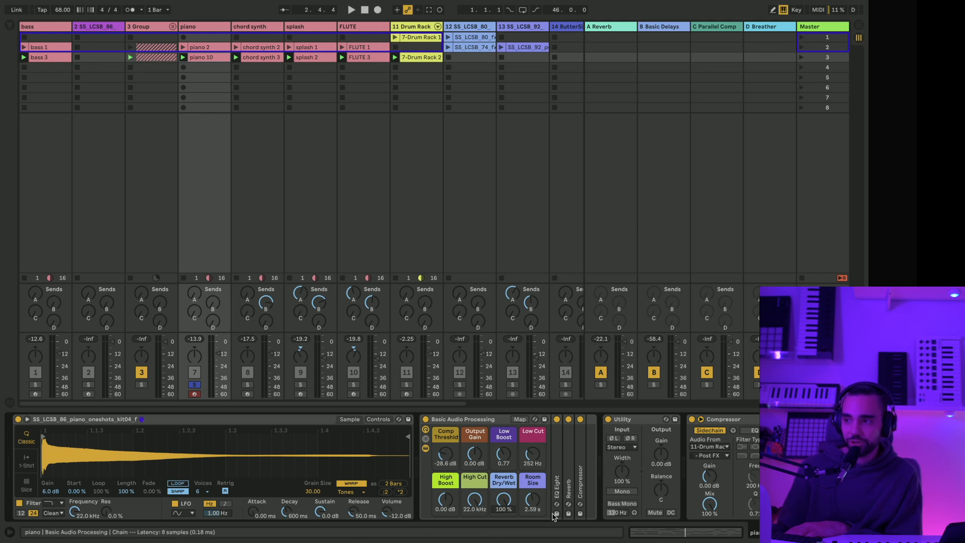
{"action": "key", "text": "space"}
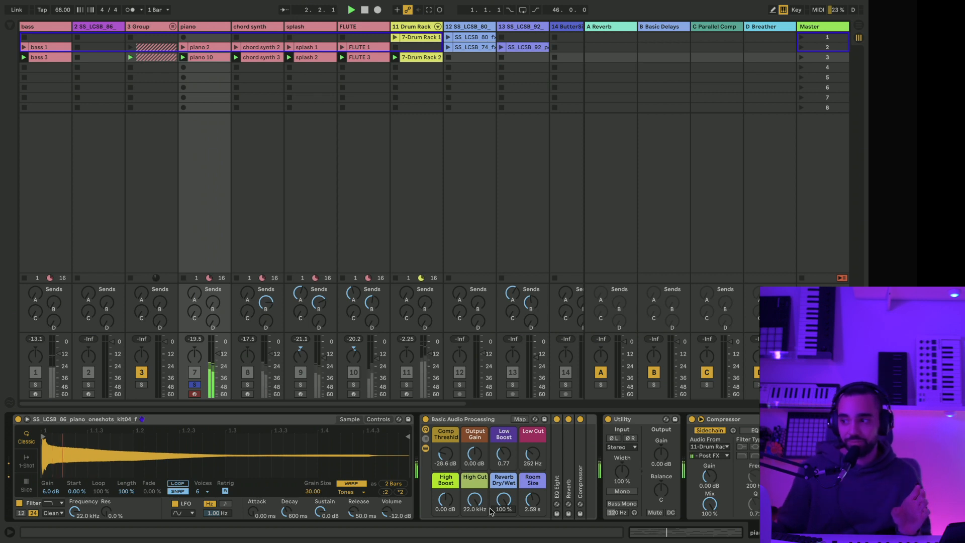
{"action": "left_click_drag", "start_coordinate": [490, 511], "coordinate": [489, 542]}
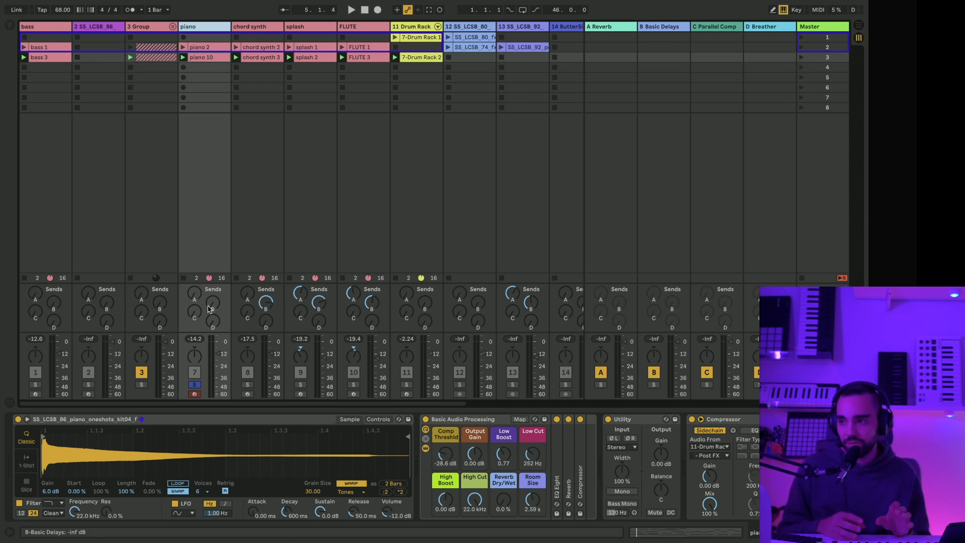
{"action": "left_click", "coordinate": [206, 57]}
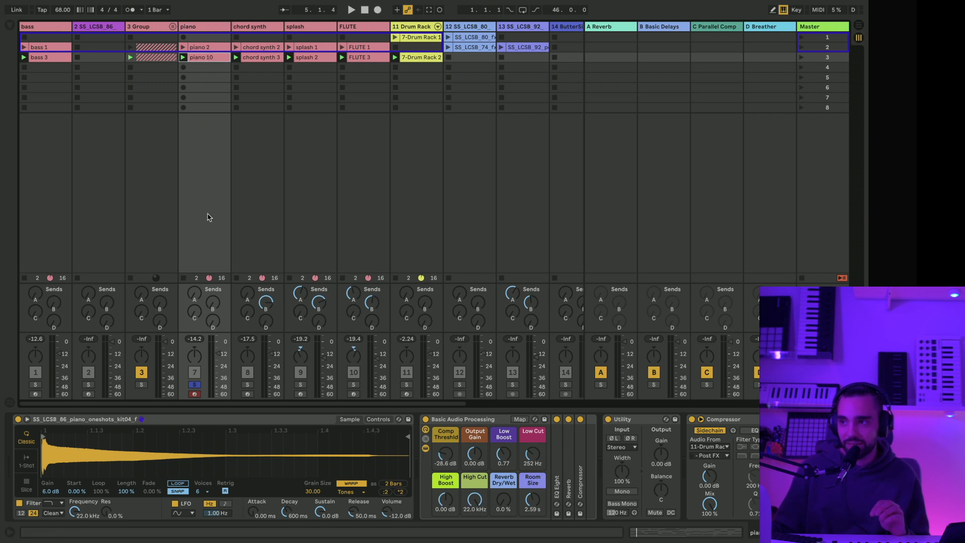
{"action": "left_click_drag", "start_coordinate": [189, 300], "coordinate": [189, 294]}
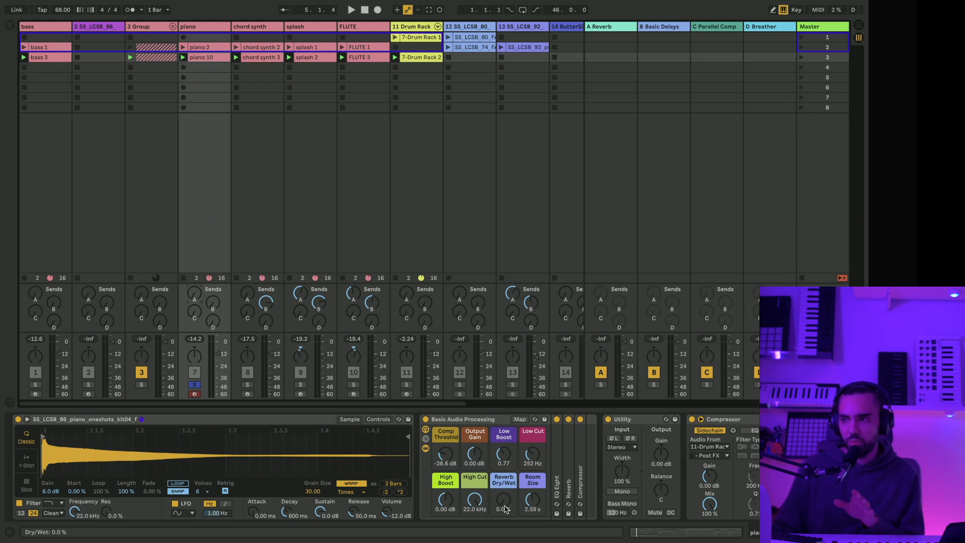
{"action": "left_click_drag", "start_coordinate": [504, 508], "coordinate": [504, 493]}
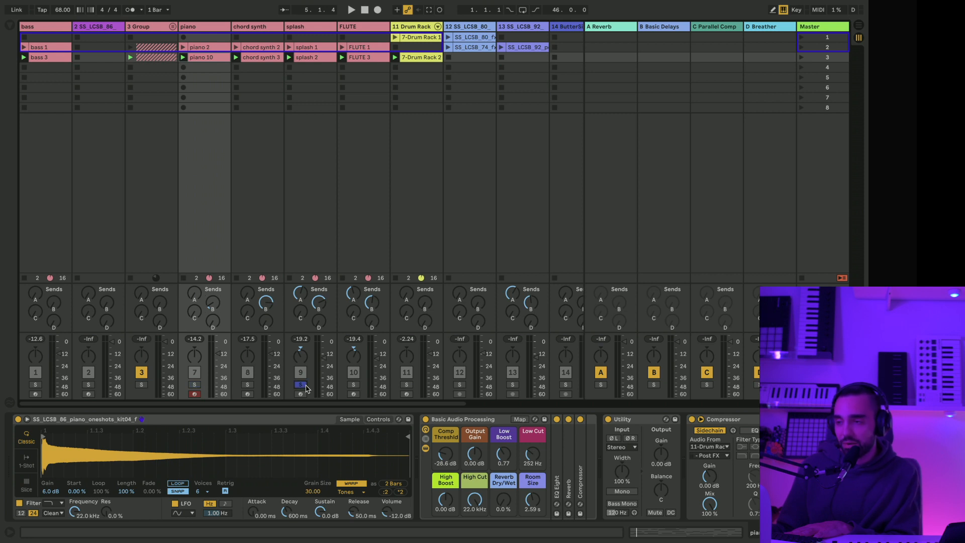
Step: Play the splash track soloed, raise its Reverb send to about -10.8 dB and unsolo it
{"action": "left_click", "coordinate": [295, 26]}
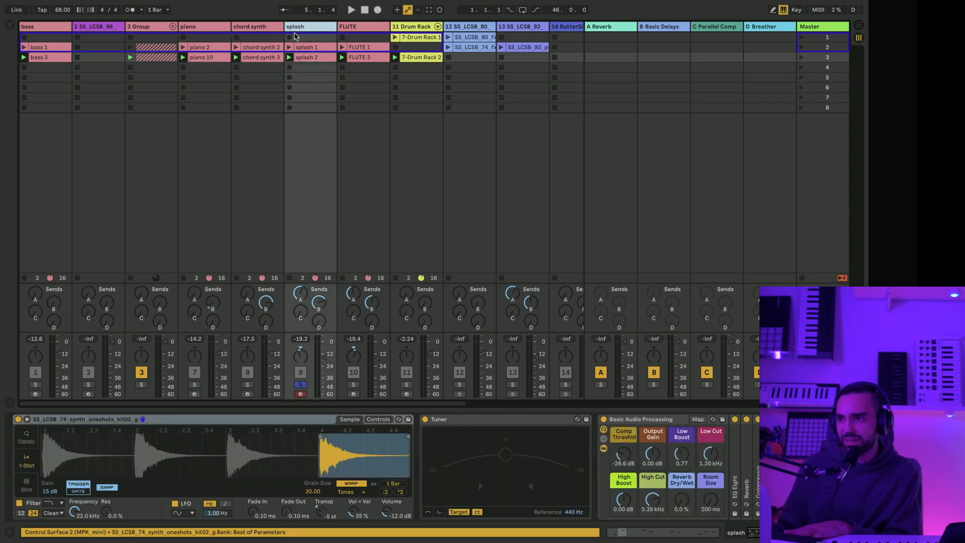
{"action": "key", "text": "space"}
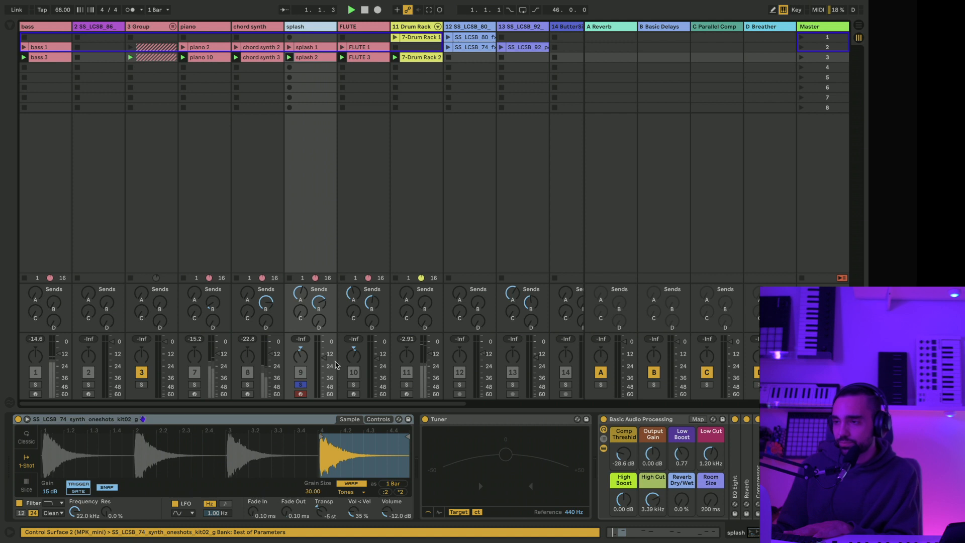
{"action": "left_click_drag", "start_coordinate": [300, 294], "coordinate": [304, 287]}
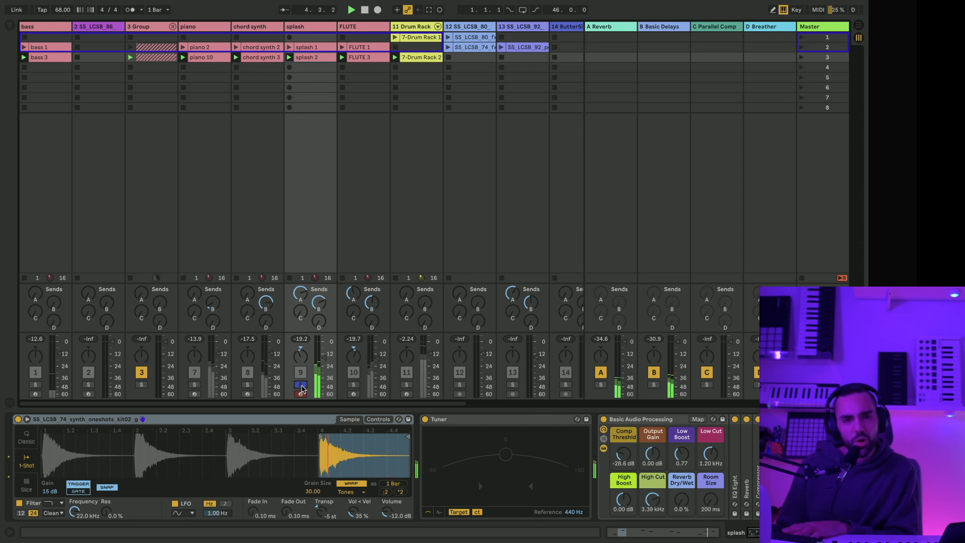
{"action": "left_click", "coordinate": [300, 386]}
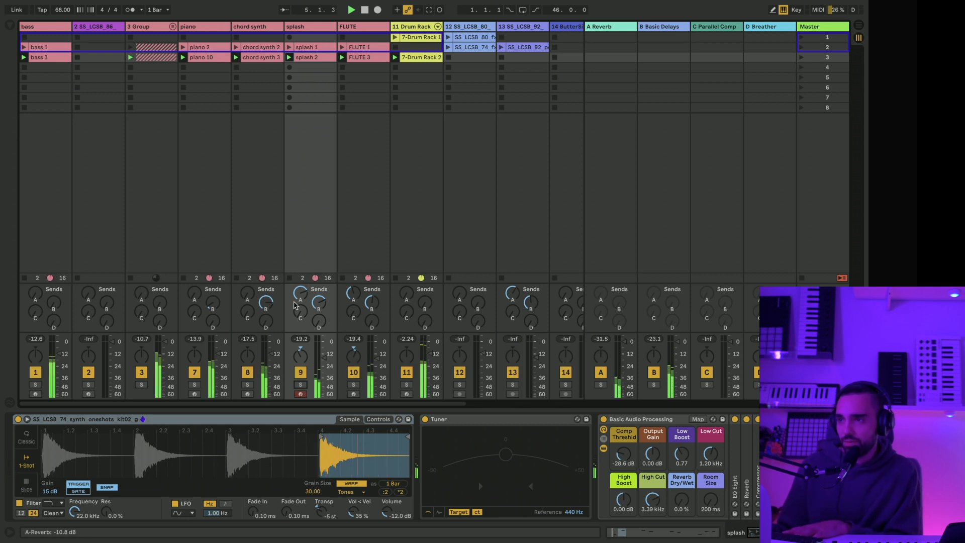
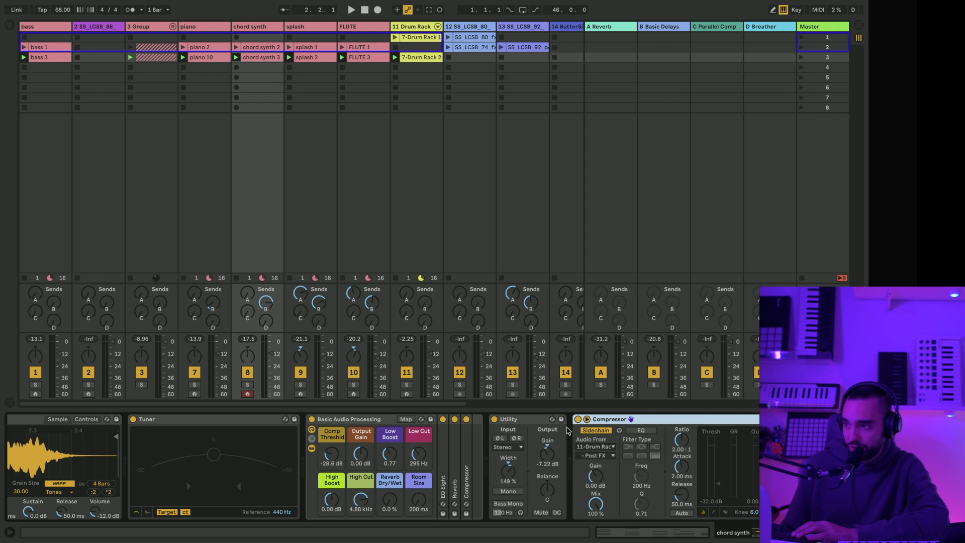
Step: Review the chord synth Compressor's sidechain source options, including the Drum Rack track and its kick Post FX signal
{"action": "left_click", "coordinate": [585, 447]}
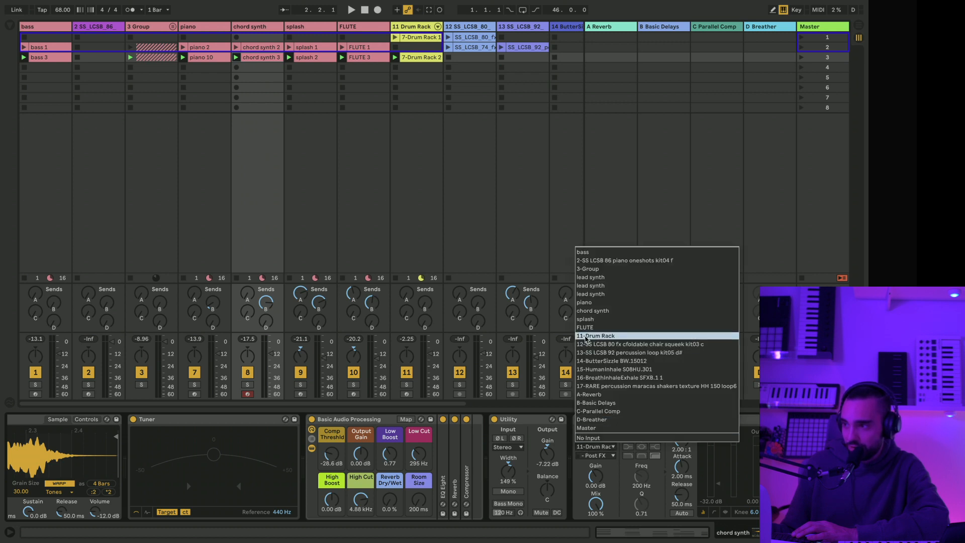
{"action": "left_click", "coordinate": [579, 477]}
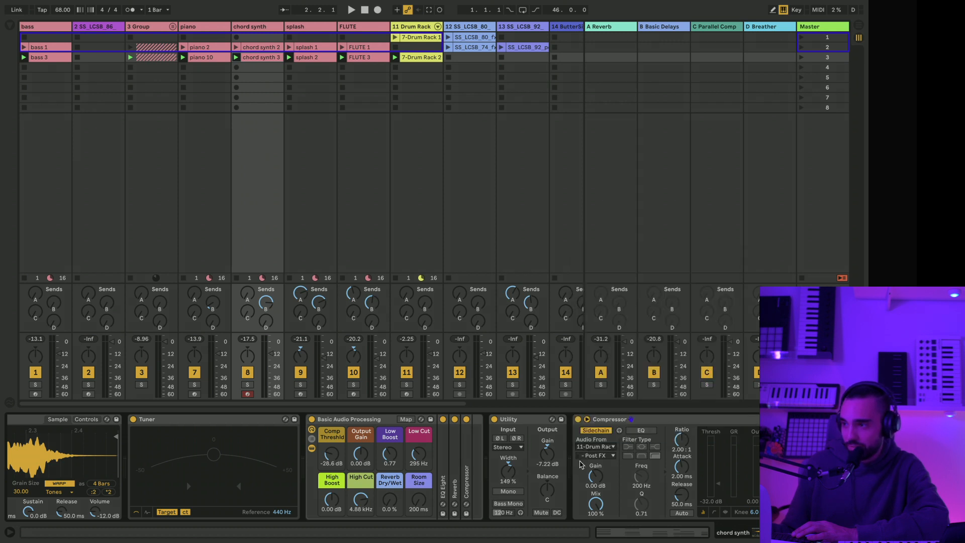
{"action": "key", "text": "space"}
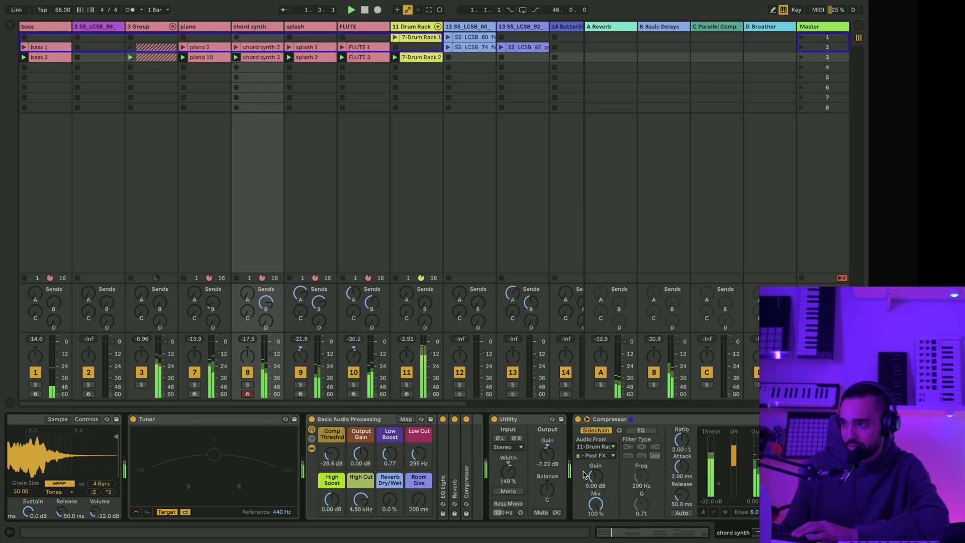
{"action": "left_click", "coordinate": [586, 456]}
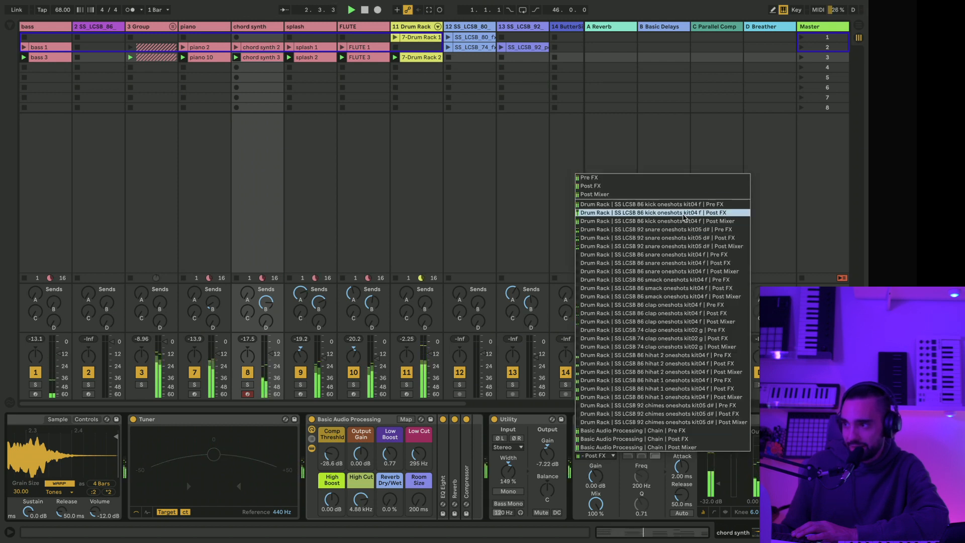
{"action": "left_click", "coordinate": [587, 490]}
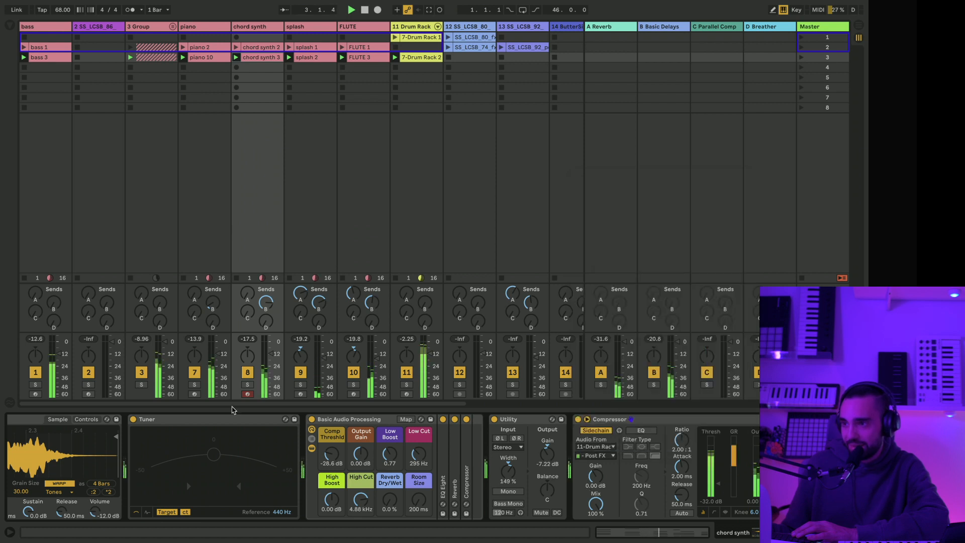
Step: Solo the chord synth and the piano in turn, and compare playback with the chord synth's sidechain Compressor off and on
{"action": "left_click", "coordinate": [246, 385]}
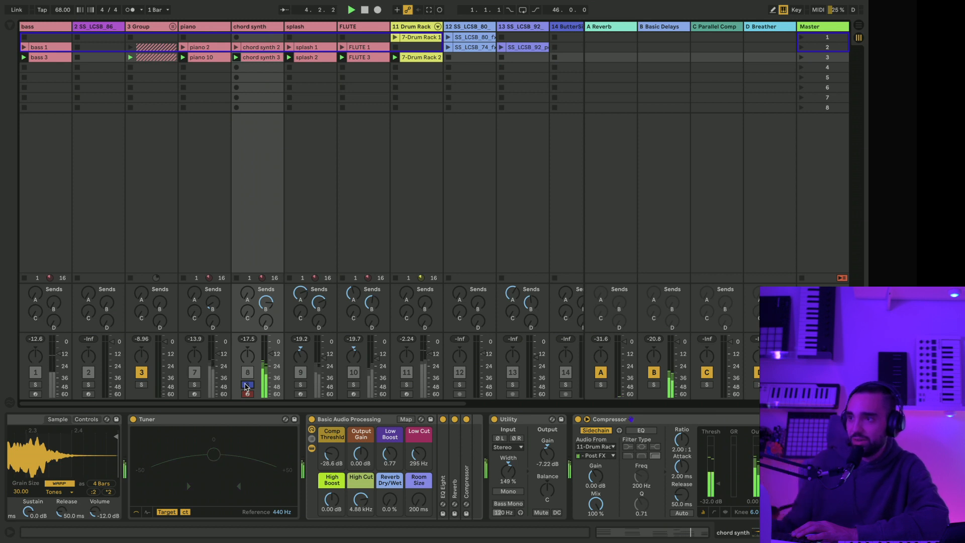
{"action": "left_click", "coordinate": [195, 385]}
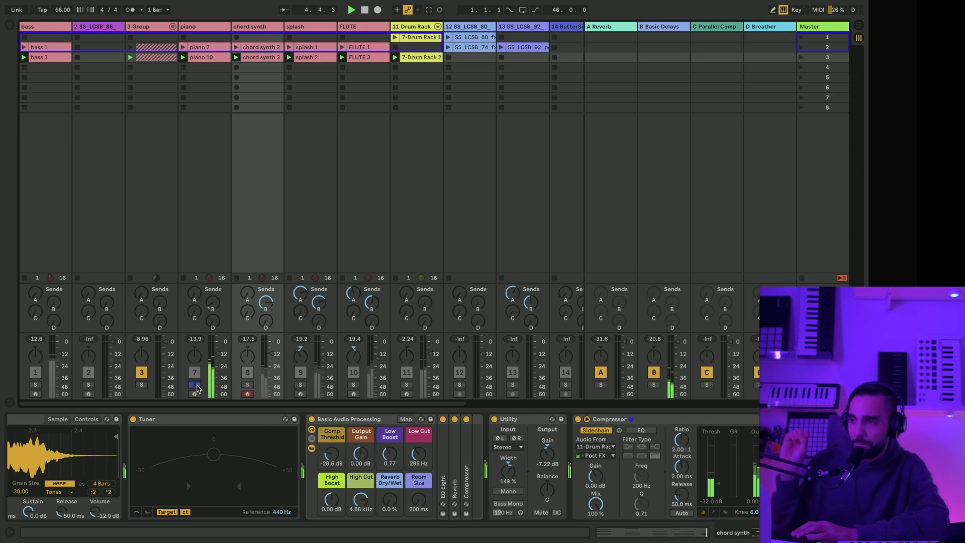
{"action": "left_click", "coordinate": [578, 420]}
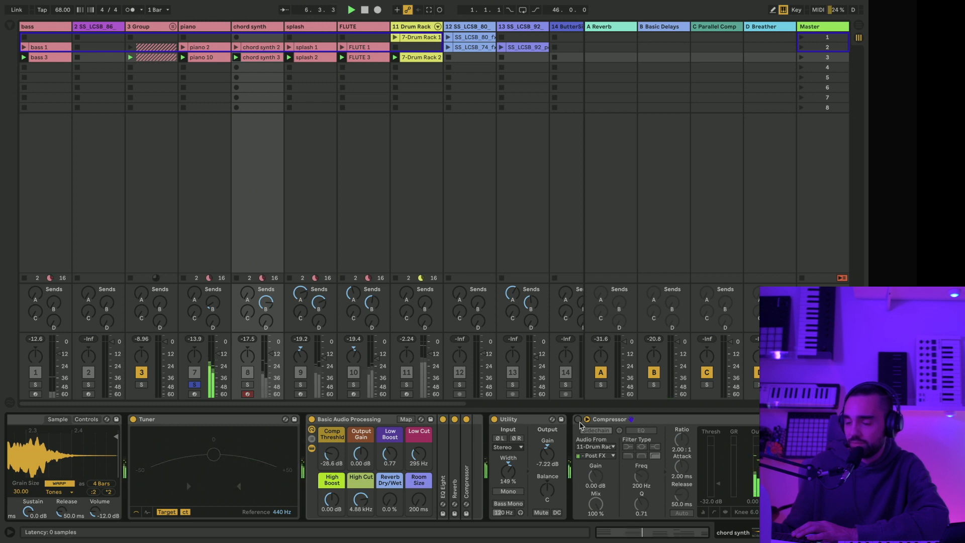
{"action": "left_click", "coordinate": [578, 419]}
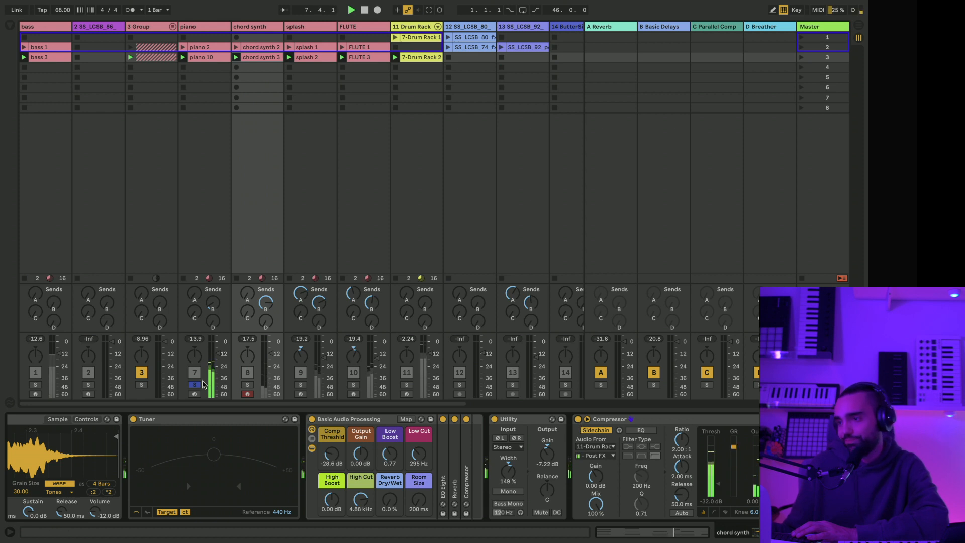
{"action": "key", "text": "space"}
Step: Switch to the Arrangement View, look over its tracks and reactivate the arrangement clips with Back to Arrangement
{"action": "key", "text": "Tab"}
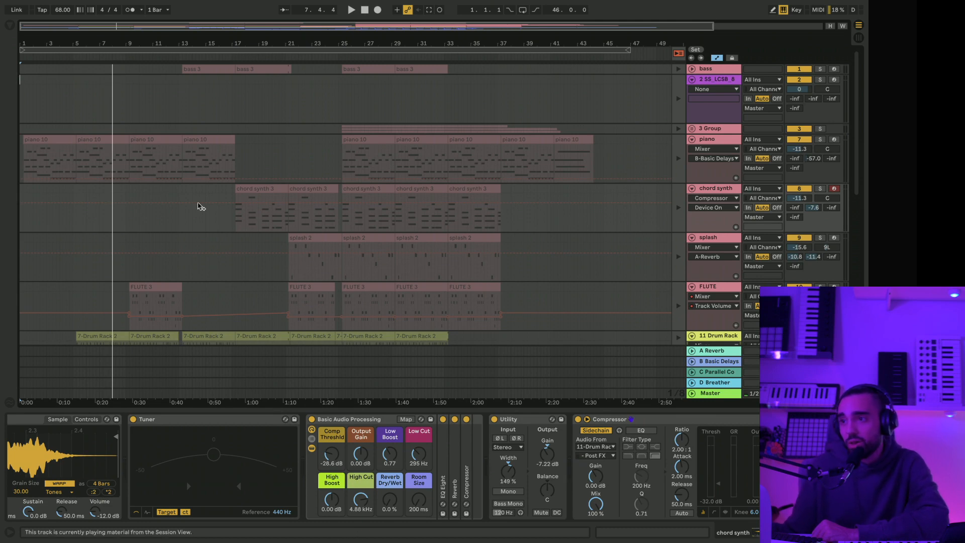
{"action": "scroll", "coordinate": [152, 176], "scroll_direction": "right", "scroll_amount": 1}
{"action": "scroll", "coordinate": [153, 175], "scroll_direction": "down", "scroll_amount": 5}
{"action": "scroll", "coordinate": [152, 176], "scroll_direction": "left", "scroll_amount": 1}
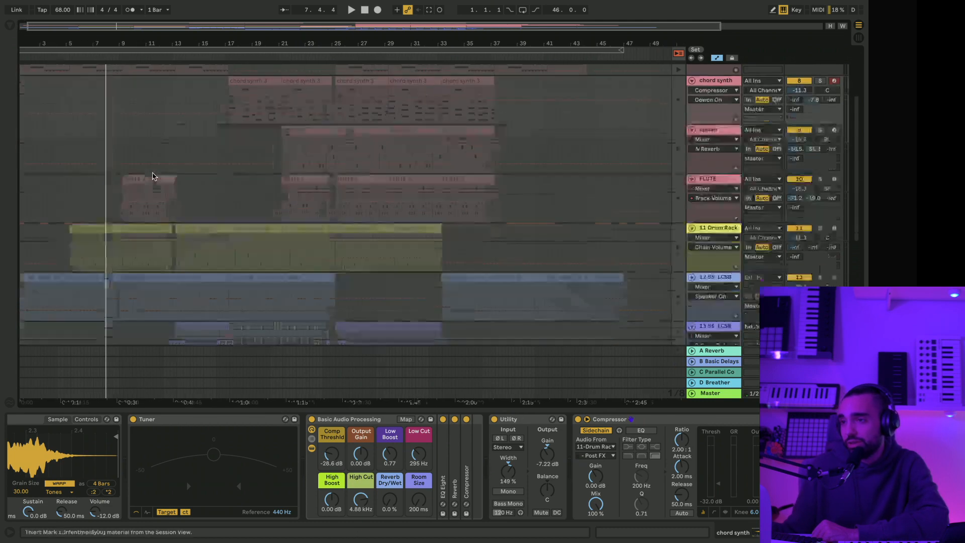
{"action": "scroll", "coordinate": [152, 176], "scroll_direction": "up", "scroll_amount": 5}
{"action": "left_click", "coordinate": [677, 53]}
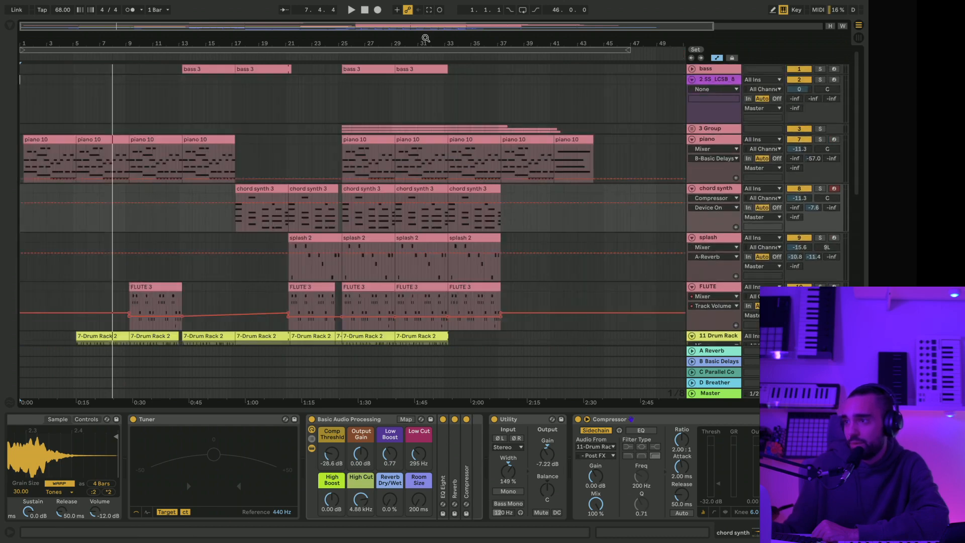
Step: Select the first piano 10 clip and examine where it starts against the arrangement timeline
{"action": "left_click_drag", "start_coordinate": [67, 48], "coordinate": [72, 107]}
{"action": "scroll", "coordinate": [77, 203], "scroll_direction": "down", "scroll_amount": 5}
{"action": "scroll", "coordinate": [77, 204], "scroll_direction": "up", "scroll_amount": 5}
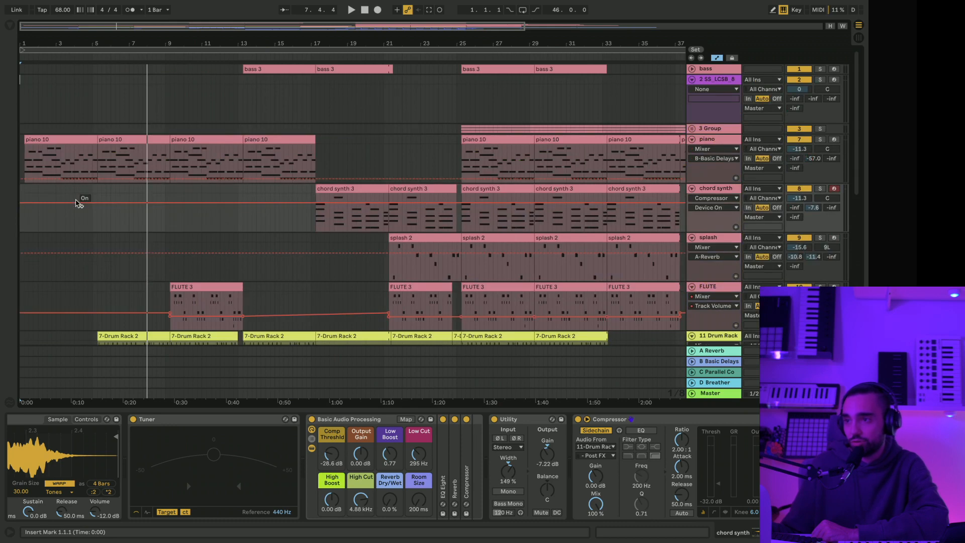
{"action": "scroll", "coordinate": [77, 204], "scroll_direction": "down", "scroll_amount": 5}
{"action": "scroll", "coordinate": [76, 203], "scroll_direction": "up", "scroll_amount": 5}
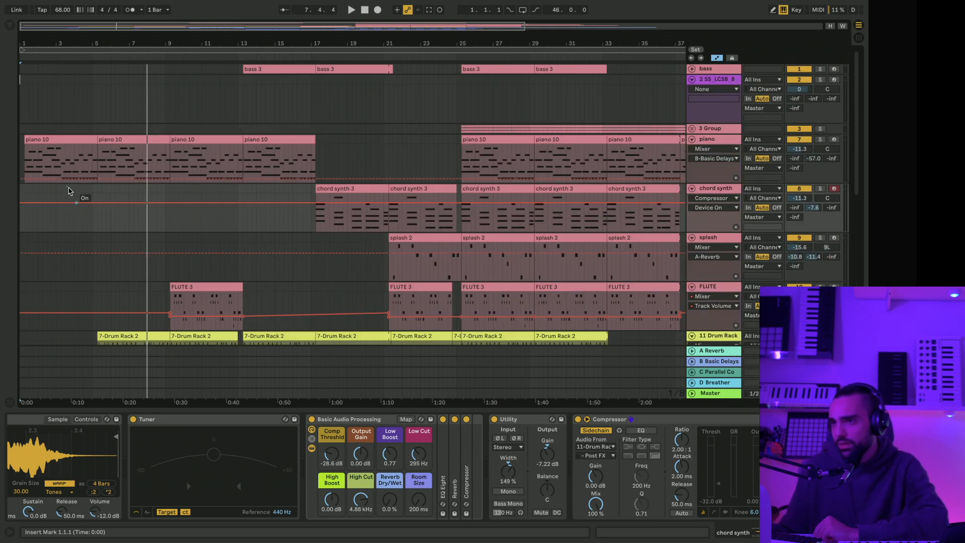
{"action": "left_click", "coordinate": [42, 140]}
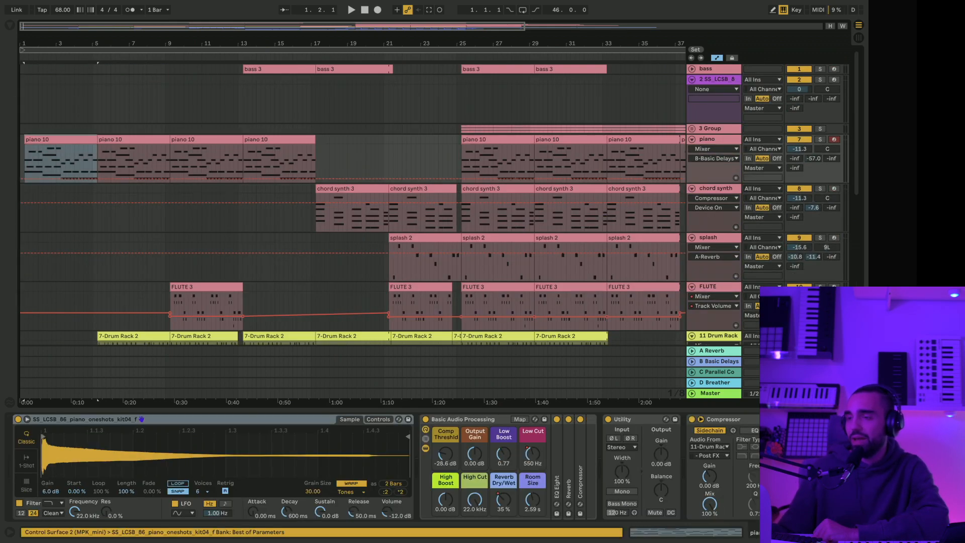
{"action": "key", "text": "plus"}
{"action": "key", "text": "plus"}
{"action": "key", "text": "plus"}
{"action": "key", "text": "plus"}
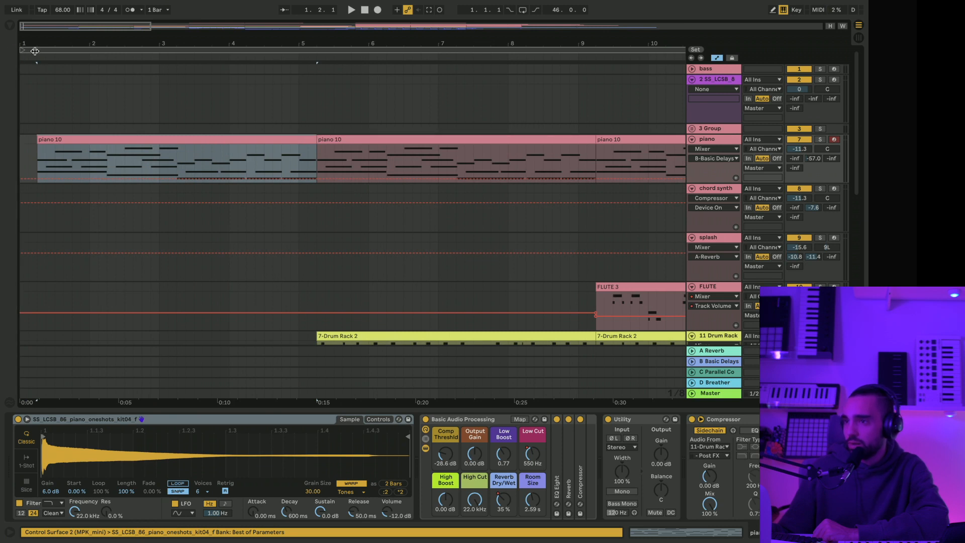
{"action": "left_click", "coordinate": [59, 151]}
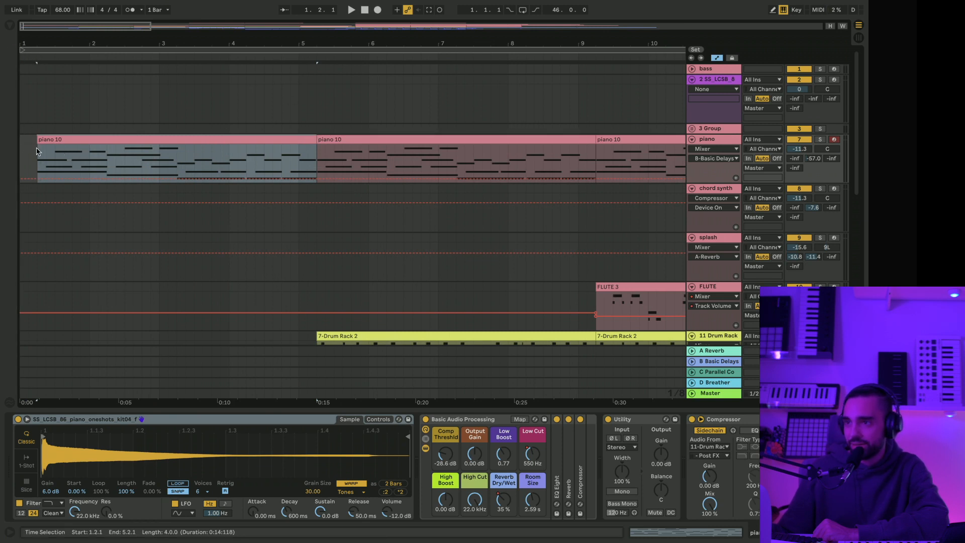
{"action": "mouse_move", "coordinate": [36, 49]}
{"action": "left_mouse_down"}
{"action": "mouse_move", "coordinate": [36, 80]}
{"action": "mouse_move", "coordinate": [66, 81]}
{"action": "mouse_move", "coordinate": [26, 40]}
{"action": "left_mouse_up"}
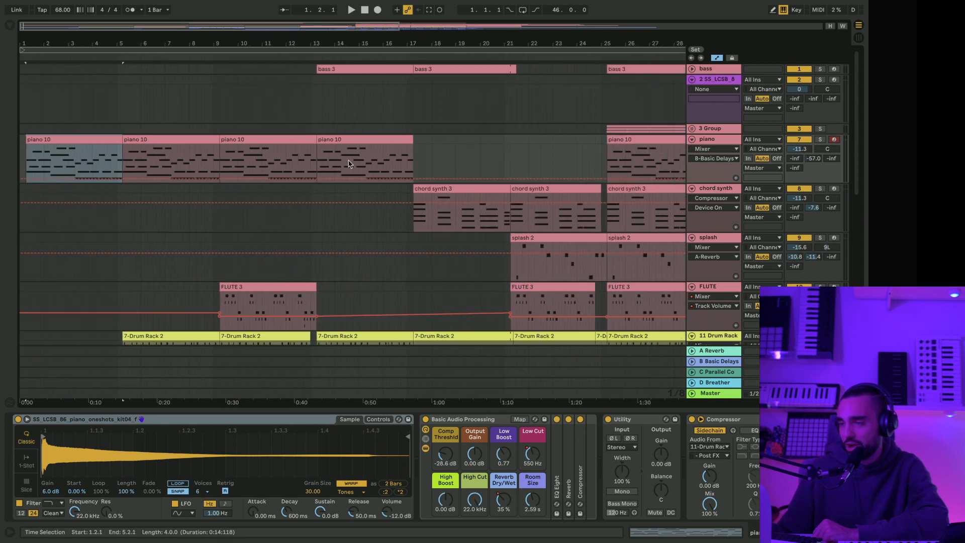
Step: Set the arrangement's fixed grid to 1/4
{"action": "right_click", "coordinate": [88, 102]}
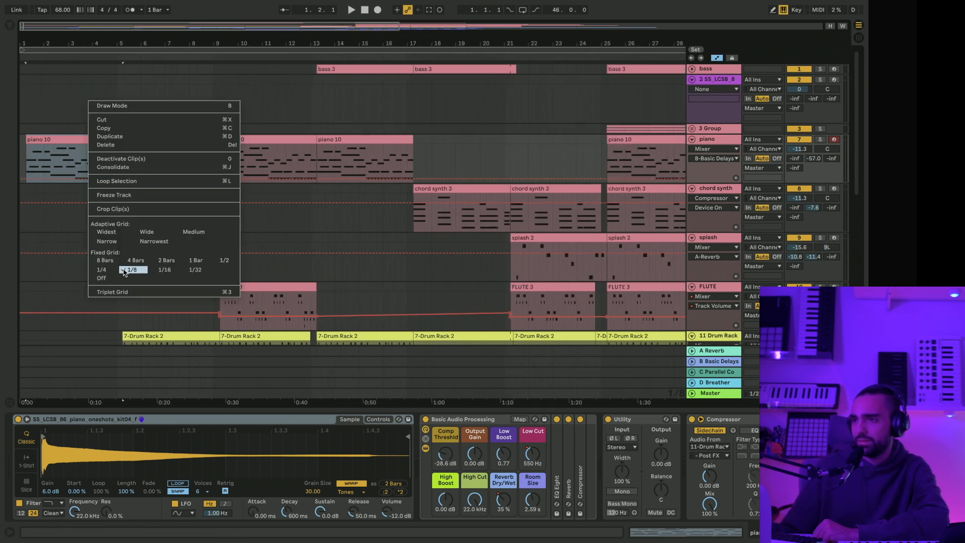
{"action": "left_click", "coordinate": [107, 273]}
{"action": "left_click_drag", "start_coordinate": [28, 43], "coordinate": [32, 61]}
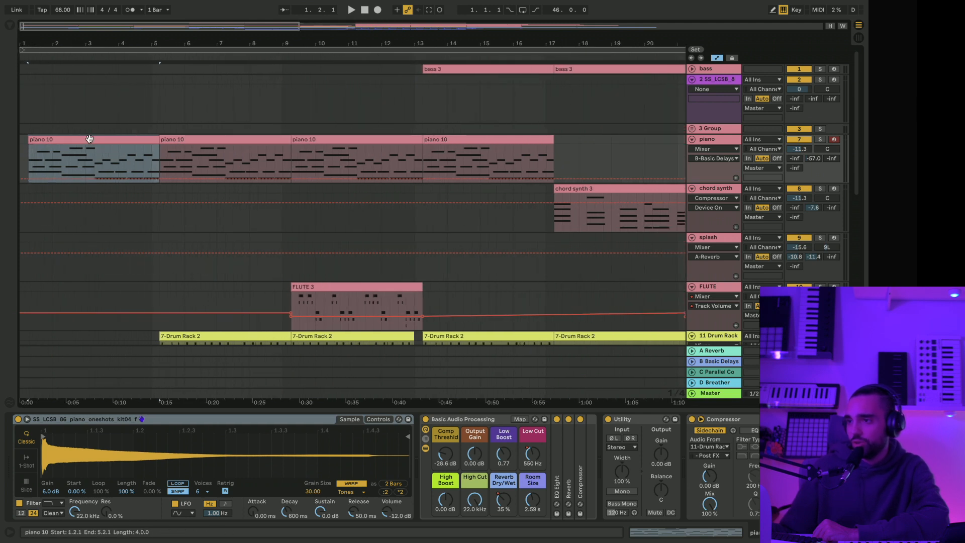
Step: Select the piano 10 clips from bar 1 to bar 13 in turn and examine how the piano pattern is laid out
{"action": "left_click", "coordinate": [187, 139]}
{"action": "left_click", "coordinate": [388, 139]}
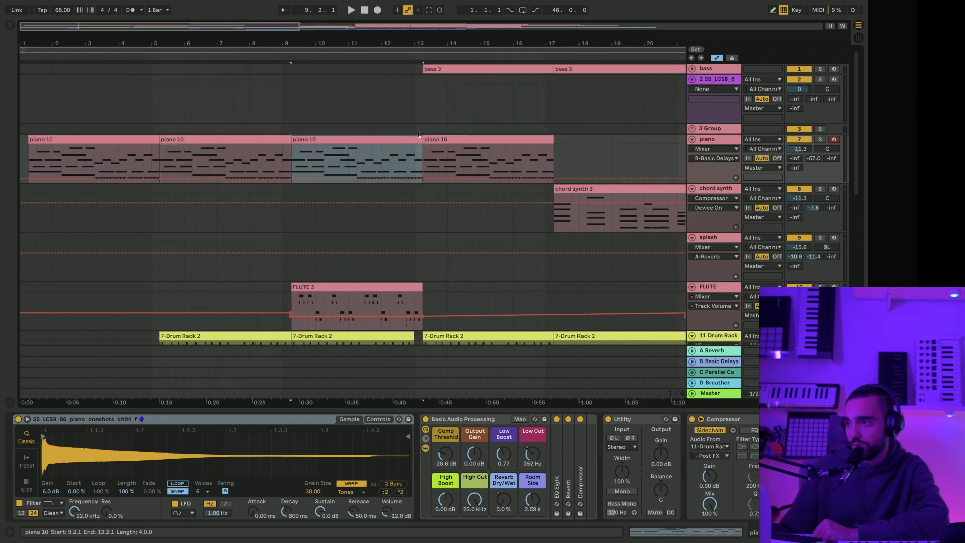
{"action": "left_click", "coordinate": [469, 140]}
{"action": "left_click", "coordinate": [112, 137]}
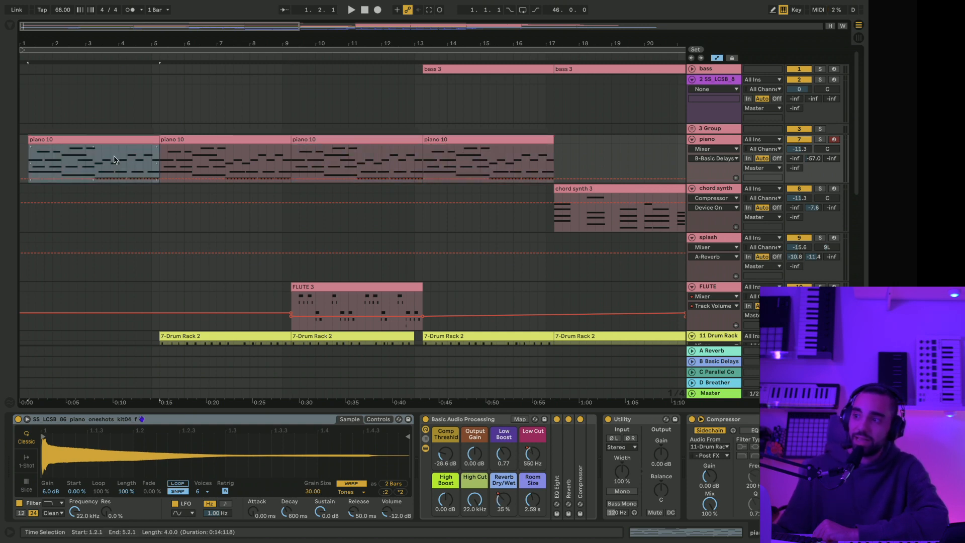
Step: Select the first 7-Drum Rack 2 clip and the FLUTE 3 clip in turn to examine where drums and flute enter
{"action": "scroll", "coordinate": [130, 159], "scroll_direction": "down", "scroll_amount": 5}
{"action": "left_click", "coordinate": [240, 203]}
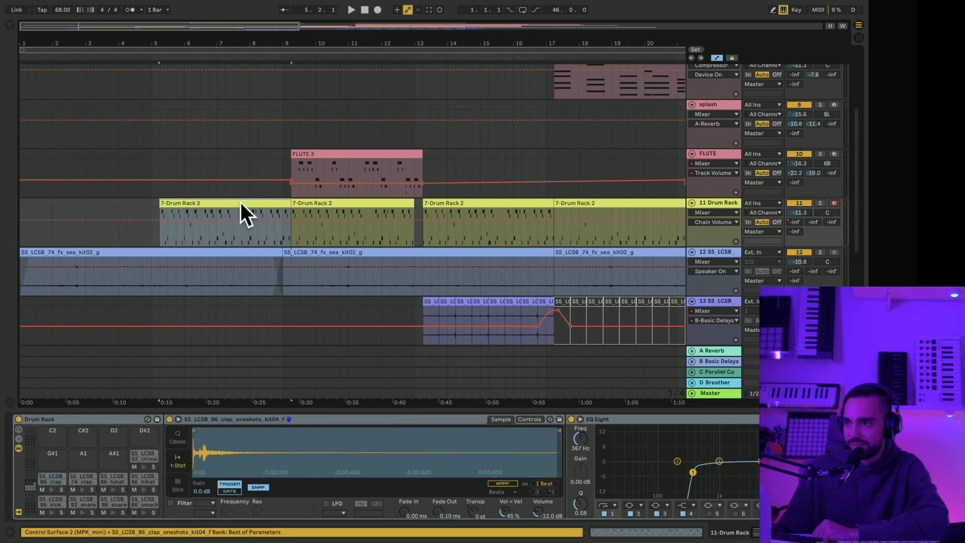
{"action": "scroll", "coordinate": [240, 202], "scroll_direction": "up", "scroll_amount": 3}
{"action": "left_click", "coordinate": [340, 249]}
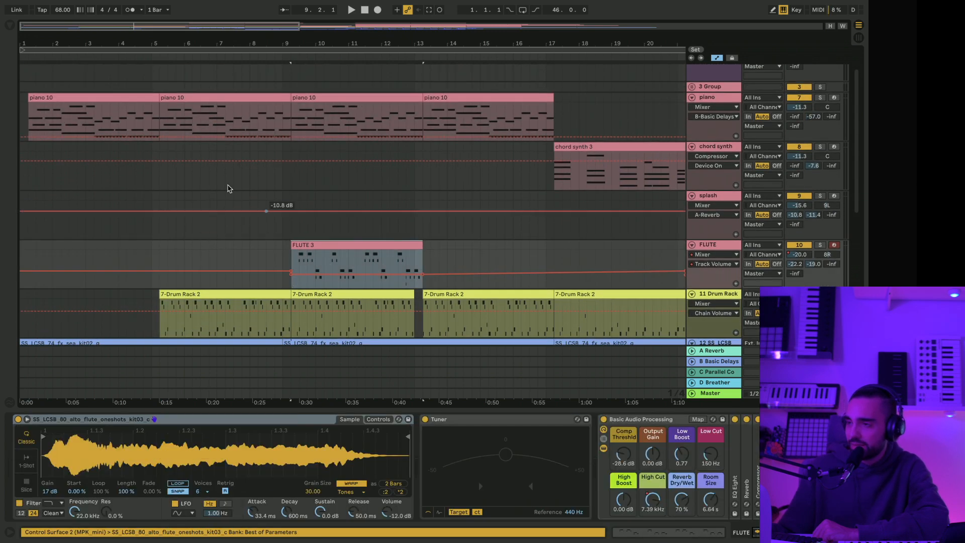
{"action": "scroll", "coordinate": [158, 202], "scroll_direction": "up", "scroll_amount": 2}
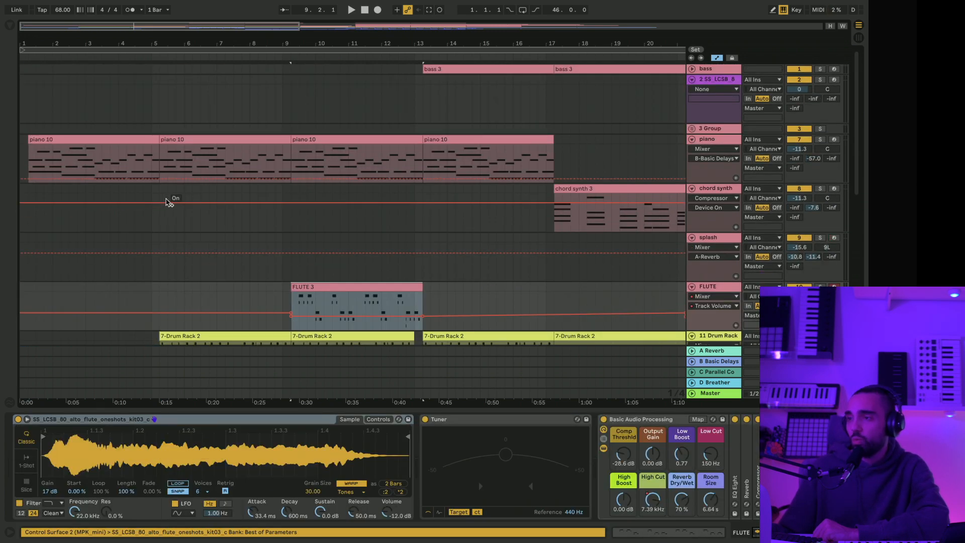
{"action": "scroll", "coordinate": [167, 202], "scroll_direction": "down", "scroll_amount": 1}
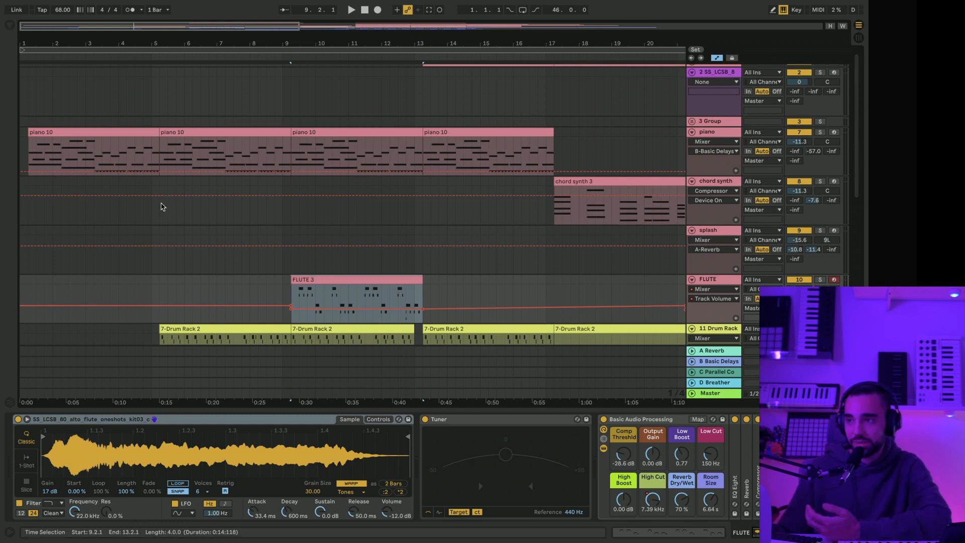
Step: Set the arrangement loop to the four bars from 1.2.1 to 5.2.1 and examine that section's clips across the tracks
{"action": "left_click_drag", "start_coordinate": [113, 46], "coordinate": [89, 46]}
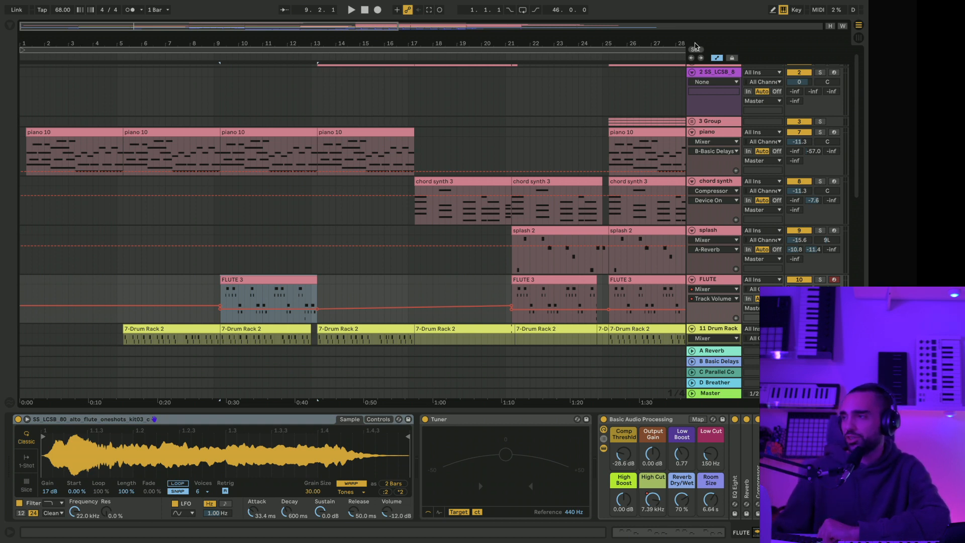
{"action": "left_click_drag", "start_coordinate": [681, 49], "coordinate": [121, 38]}
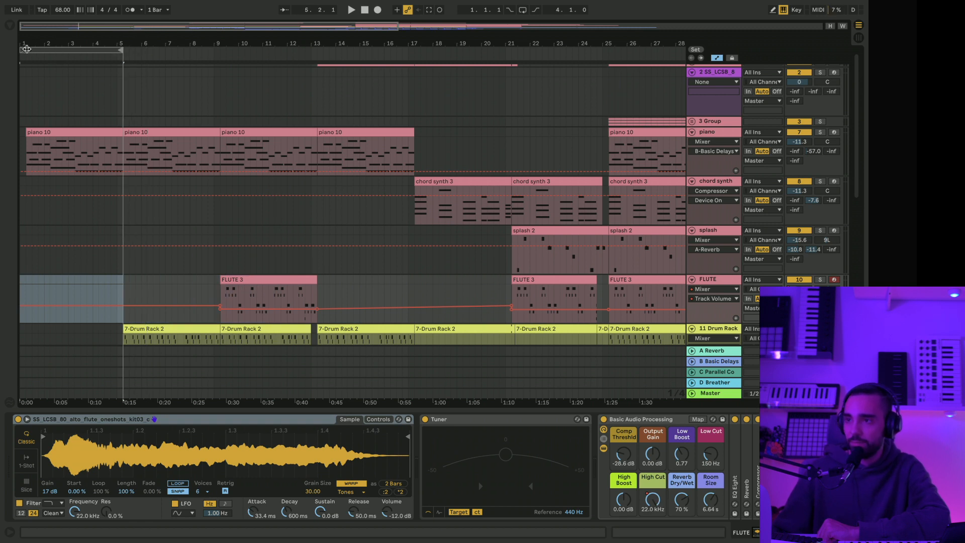
{"action": "left_click_drag", "start_coordinate": [26, 48], "coordinate": [85, 59]}
{"action": "left_click", "coordinate": [47, 48]}
{"action": "scroll", "coordinate": [105, 113], "scroll_direction": "down", "scroll_amount": 5}
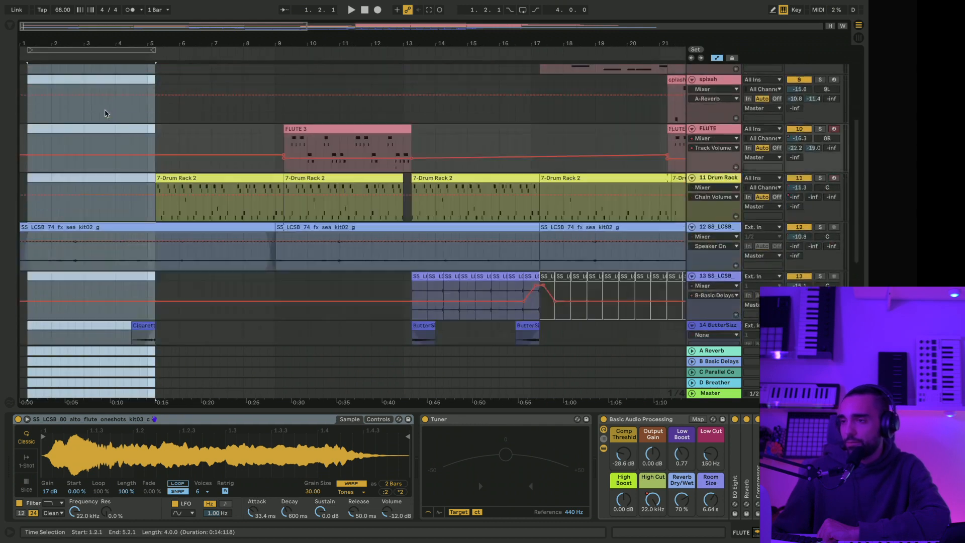
{"action": "scroll", "coordinate": [105, 114], "scroll_direction": "up", "scroll_amount": 5}
{"action": "left_click", "coordinate": [81, 47]}
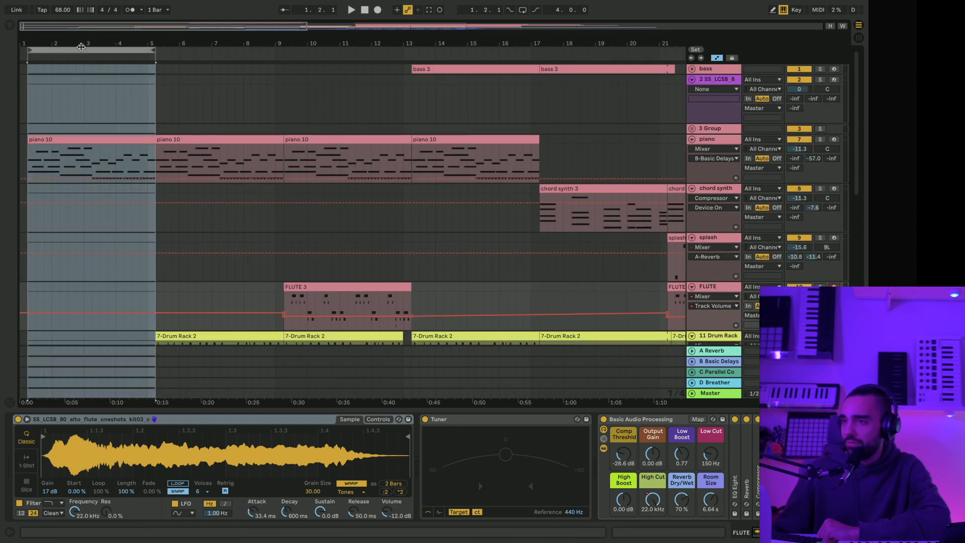
{"action": "scroll", "coordinate": [80, 104], "scroll_direction": "down", "scroll_amount": 3}
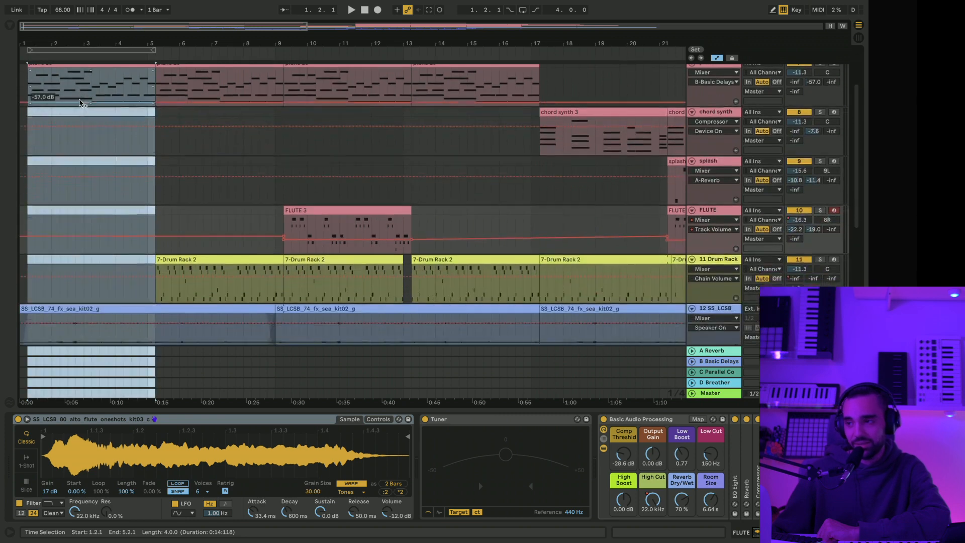
Step: Move the four-bar loop to 5.2.1 and on to 9.2.1, examining which clips play in each section
{"action": "left_click_drag", "start_coordinate": [77, 48], "coordinate": [200, 54]}
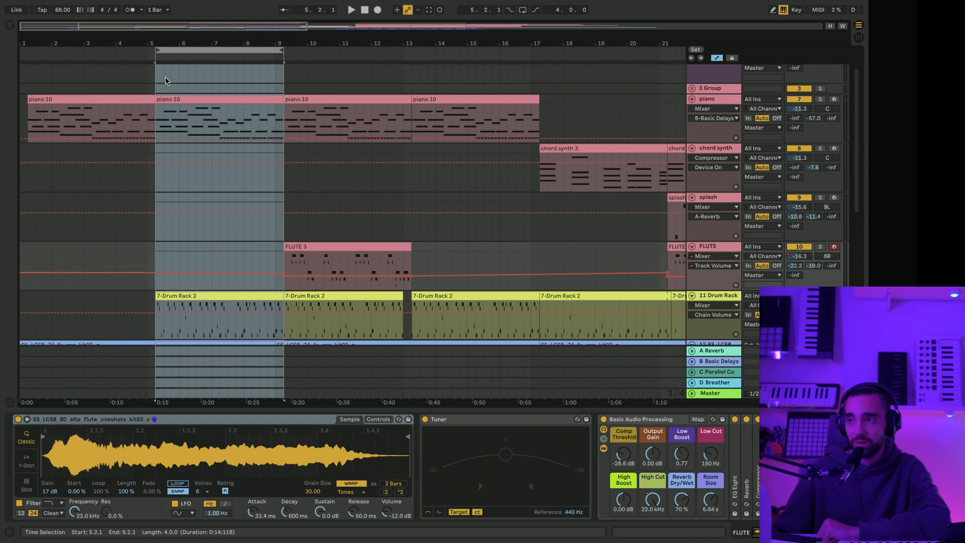
{"action": "left_click_drag", "start_coordinate": [166, 80], "coordinate": [307, 68]}
{"action": "scroll", "coordinate": [288, 98], "scroll_direction": "down", "scroll_amount": 5}
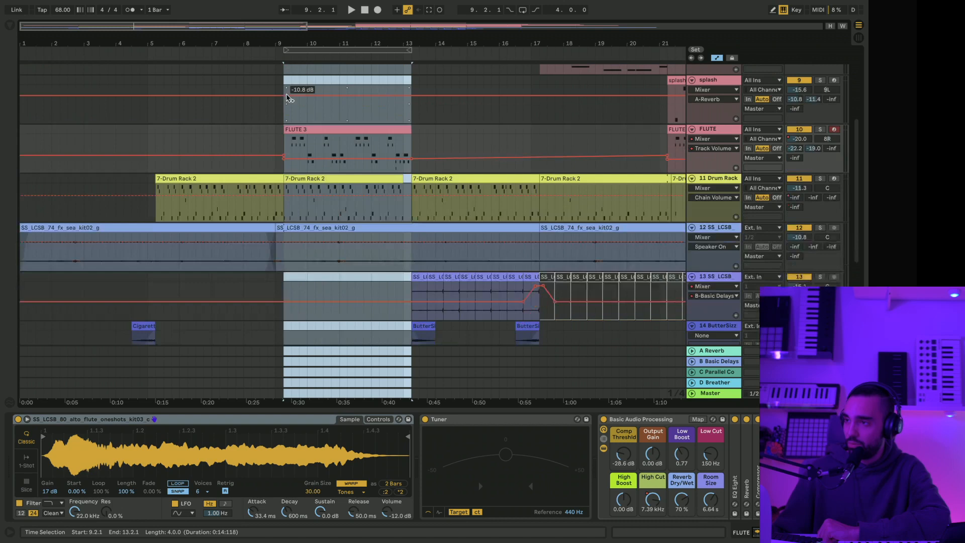
{"action": "scroll", "coordinate": [287, 98], "scroll_direction": "down", "scroll_amount": 6}
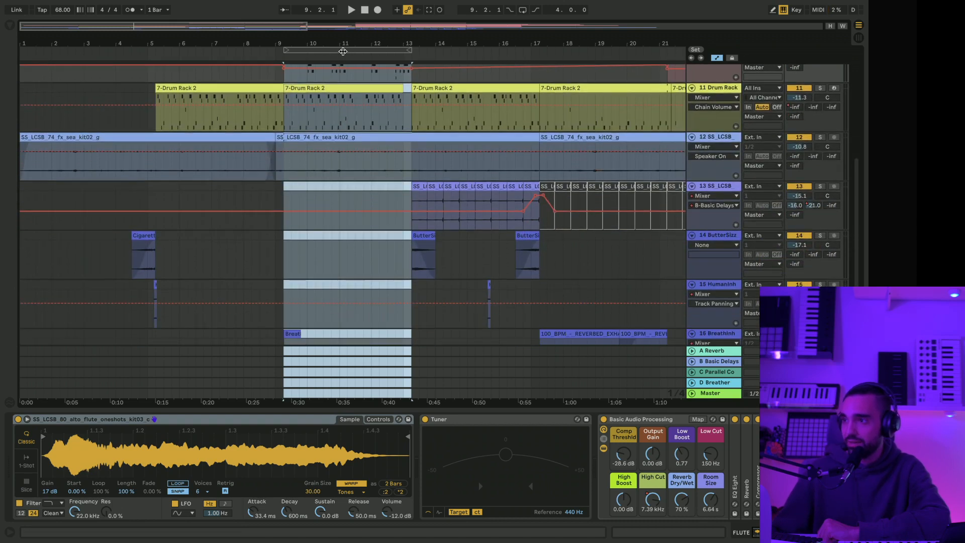
Step: Move the four-bar loop to 13.2.1 and examine that section's clips from the bass track down to the percussion loops
{"action": "left_click_drag", "start_coordinate": [343, 51], "coordinate": [470, 51]}
{"action": "scroll", "coordinate": [471, 83], "scroll_direction": "up", "scroll_amount": 15}
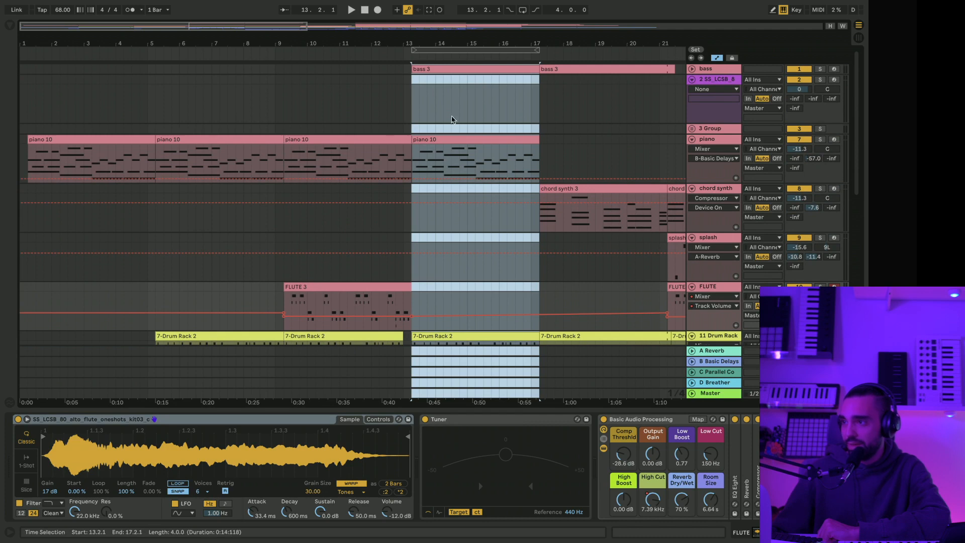
{"action": "scroll", "coordinate": [452, 119], "scroll_direction": "down", "scroll_amount": 12}
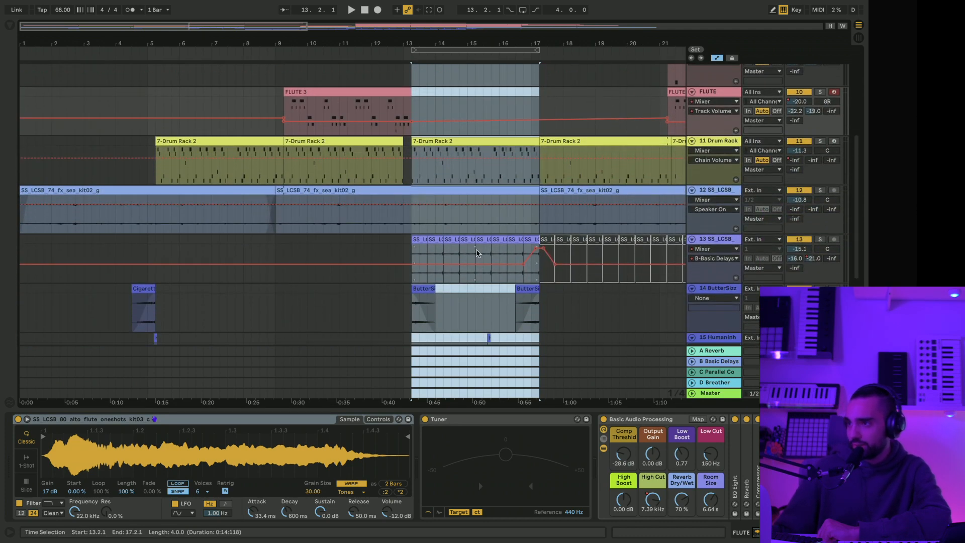
{"action": "scroll", "coordinate": [477, 253], "scroll_direction": "down", "scroll_amount": 4}
Step: Move the four-bar loop to 17.2.1 and examine the section where the chord synth replaces the piano
{"action": "scroll", "coordinate": [487, 246], "scroll_direction": "right", "scroll_amount": 6}
{"action": "scroll", "coordinate": [486, 246], "scroll_direction": "up", "scroll_amount": 8}
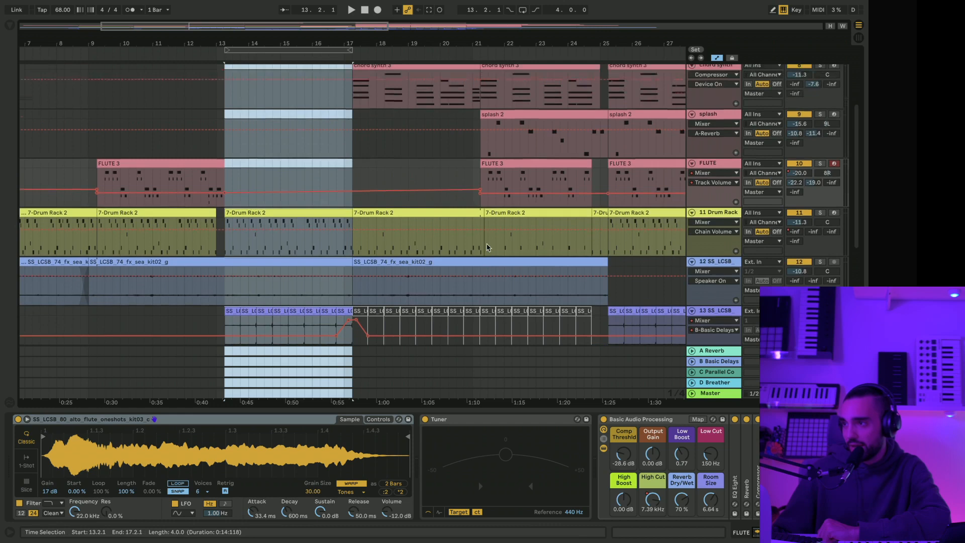
{"action": "scroll", "coordinate": [486, 246], "scroll_direction": "up", "scroll_amount": 7}
{"action": "scroll", "coordinate": [486, 246], "scroll_direction": "down", "scroll_amount": 2}
{"action": "scroll", "coordinate": [487, 245], "scroll_direction": "right", "scroll_amount": 5}
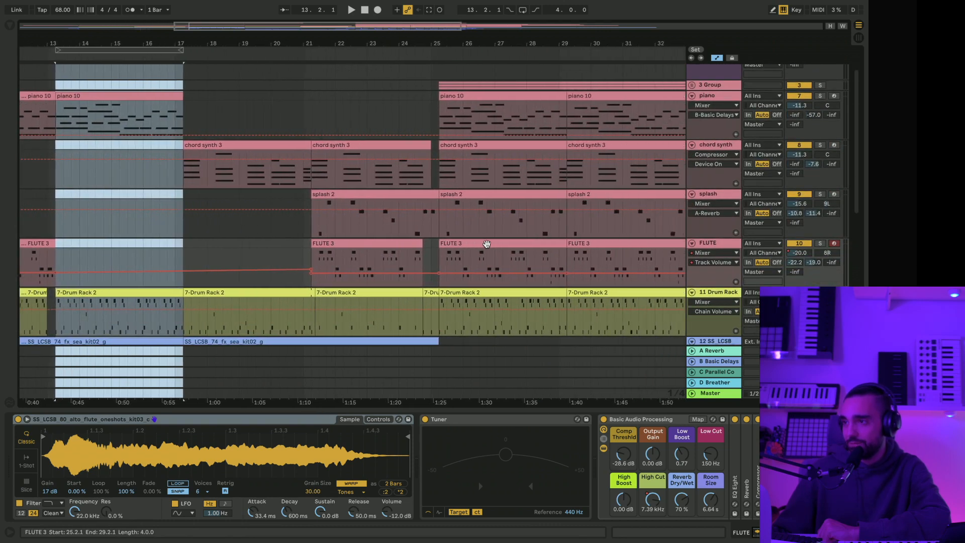
{"action": "scroll", "coordinate": [486, 244], "scroll_direction": "right", "scroll_amount": 2}
{"action": "left_click_drag", "start_coordinate": [87, 50], "coordinate": [219, 51]}
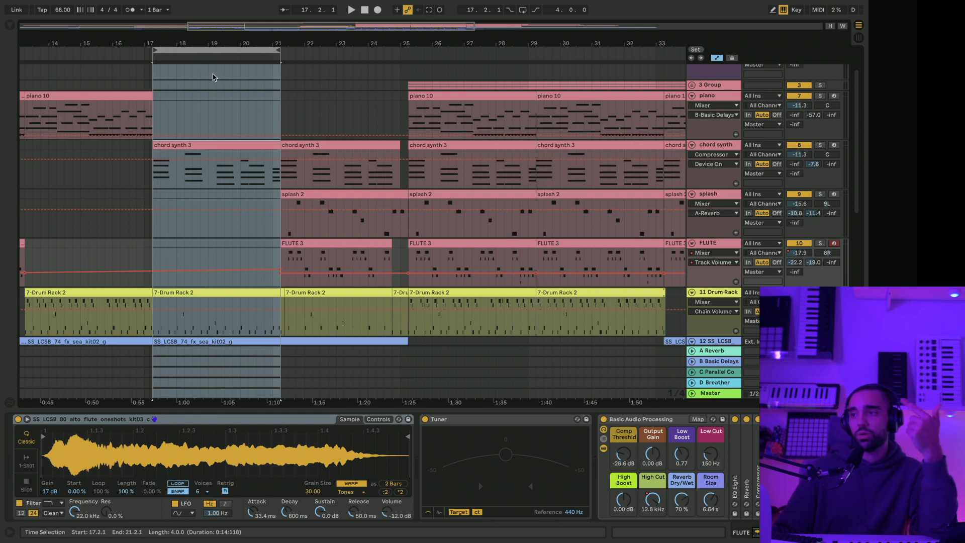
{"action": "scroll", "coordinate": [247, 91], "scroll_direction": "down", "scroll_amount": 3}
{"action": "scroll", "coordinate": [249, 92], "scroll_direction": "down", "scroll_amount": 3}
{"action": "scroll", "coordinate": [250, 93], "scroll_direction": "up", "scroll_amount": 6}
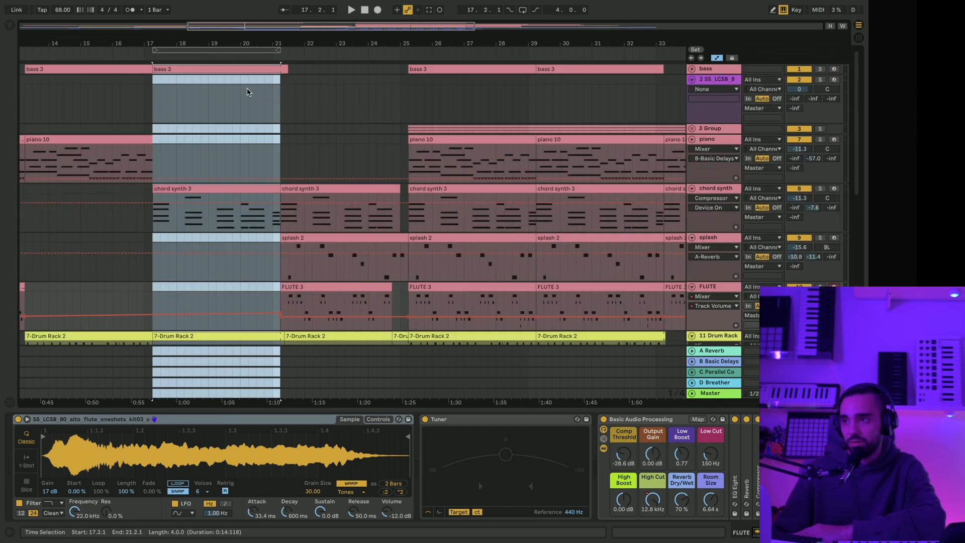
{"action": "left_click_drag", "start_coordinate": [212, 46], "coordinate": [208, 45]}
{"action": "left_click", "coordinate": [209, 51]}
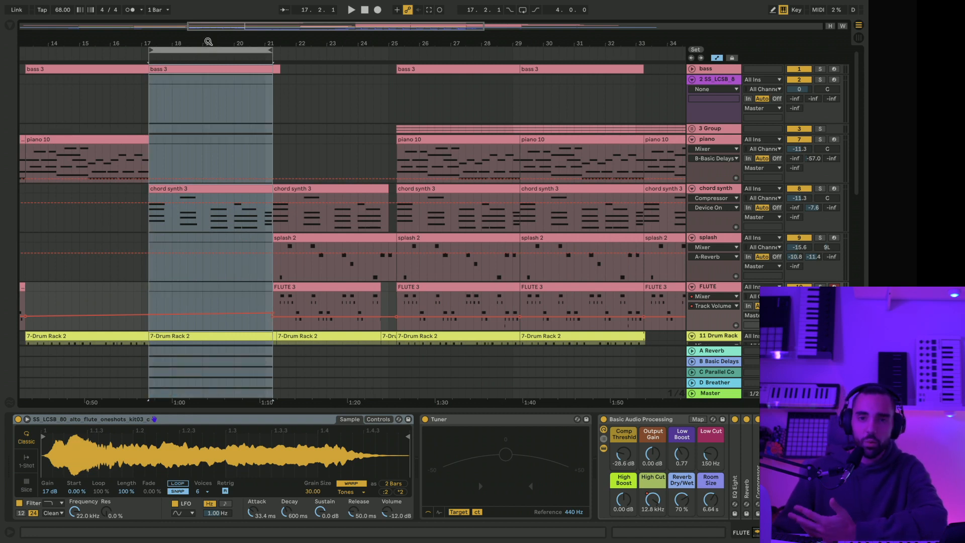
Step: Move the four-bar loop to 21.2.1 and examine that section's clips down to the percussion and breath samples
{"action": "left_click_drag", "start_coordinate": [208, 41], "coordinate": [232, 47]}
{"action": "scroll", "coordinate": [240, 121], "scroll_direction": "down", "scroll_amount": 8}
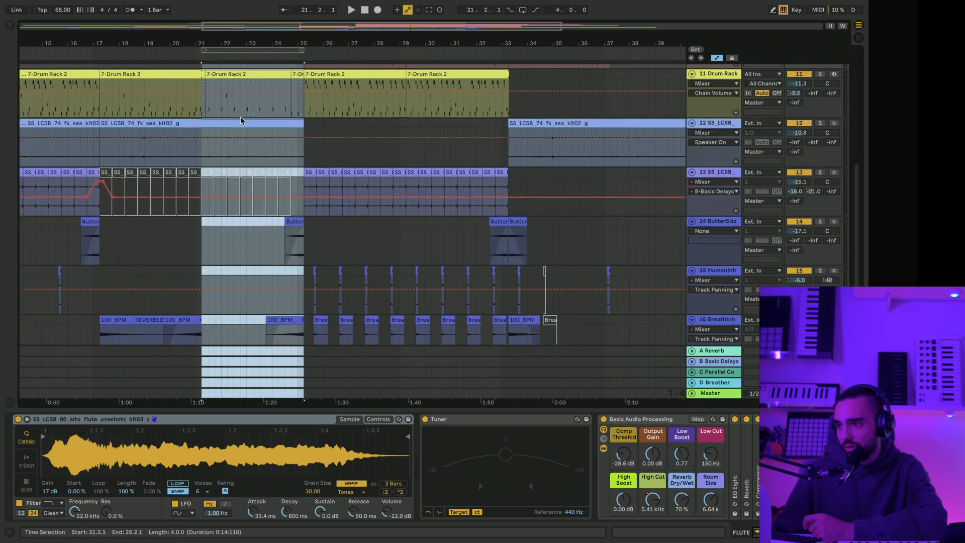
{"action": "scroll", "coordinate": [242, 120], "scroll_direction": "up", "scroll_amount": 8}
Step: Move the four-bar loop to 25.2.1 and check that section's melodic and percussion clips
{"action": "left_click_drag", "start_coordinate": [233, 50], "coordinate": [334, 49]}
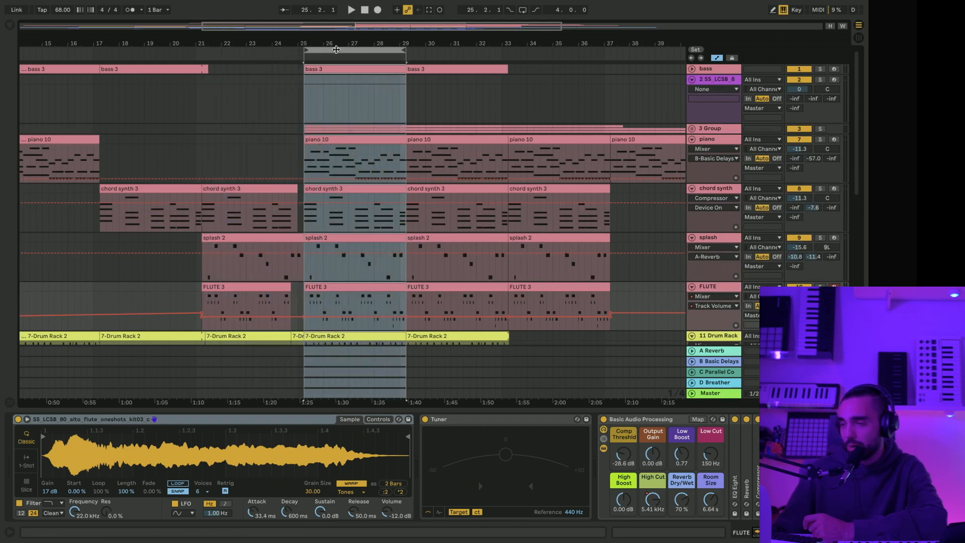
{"action": "scroll", "coordinate": [335, 156], "scroll_direction": "down", "scroll_amount": 10}
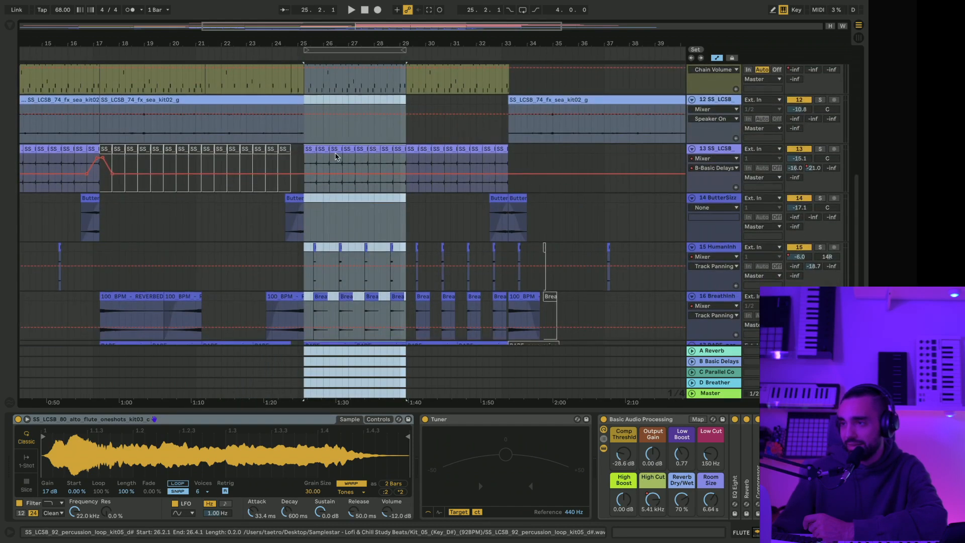
{"action": "scroll", "coordinate": [335, 156], "scroll_direction": "up", "scroll_amount": 10}
{"action": "mouse_move", "coordinate": [314, 44]}
{"action": "left_mouse_down"}
{"action": "mouse_move", "coordinate": [337, 100]}
{"action": "mouse_move", "coordinate": [314, 27]}
{"action": "left_mouse_up"}
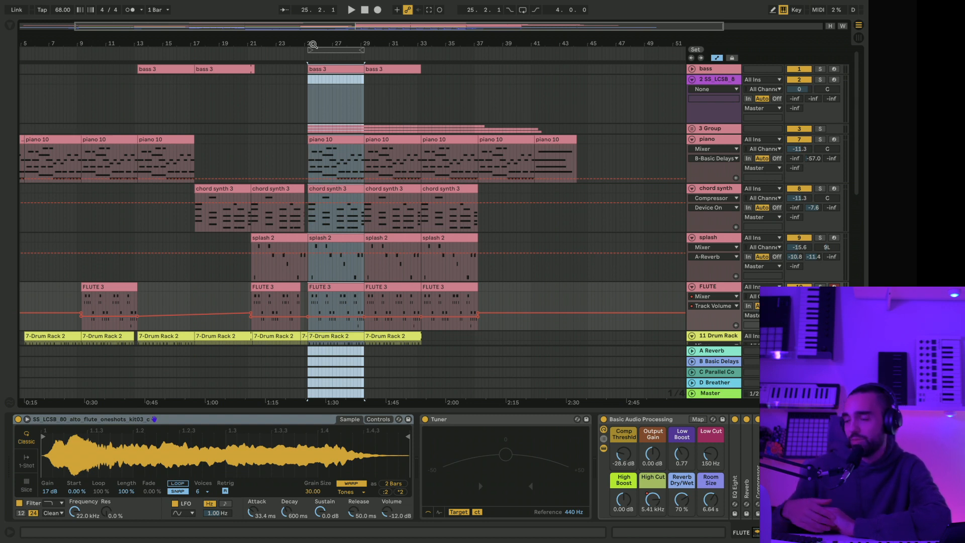
Step: Examine the looped section from 25.2.1 to 29.2.1 on every track, from bass to RARE percussion, against the rest of the arrangement
{"action": "left_click_drag", "start_coordinate": [335, 47], "coordinate": [323, 52]}
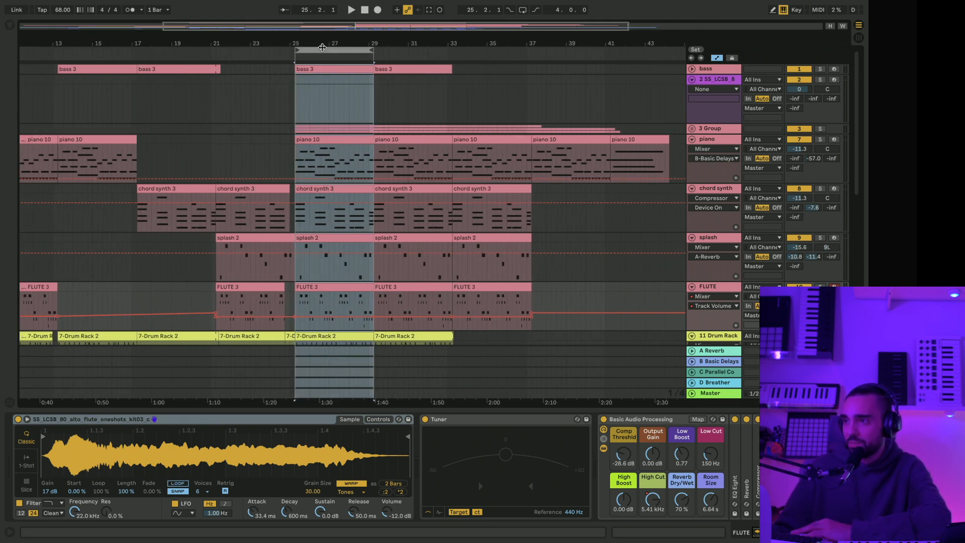
{"action": "left_click_drag", "start_coordinate": [322, 48], "coordinate": [279, 49]}
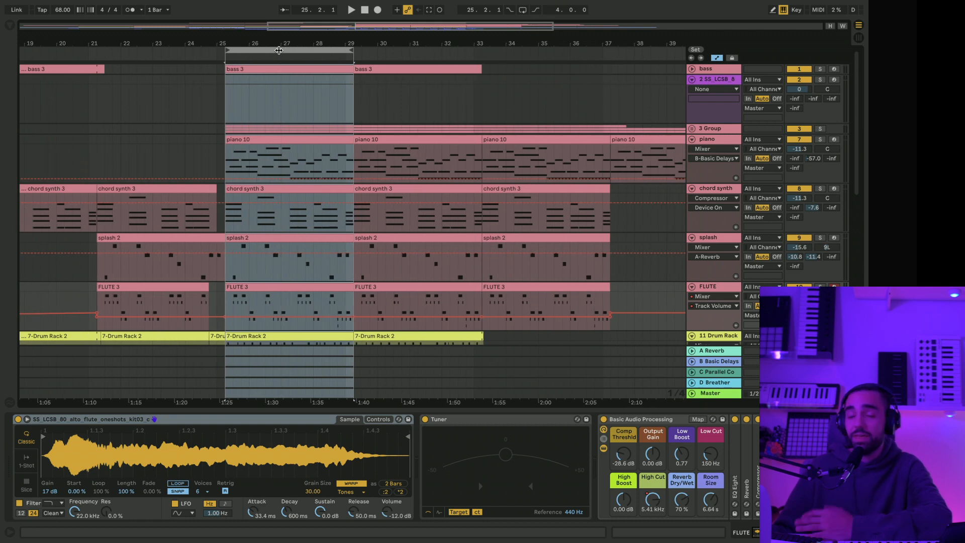
{"action": "scroll", "coordinate": [289, 153], "scroll_direction": "down", "scroll_amount": 15}
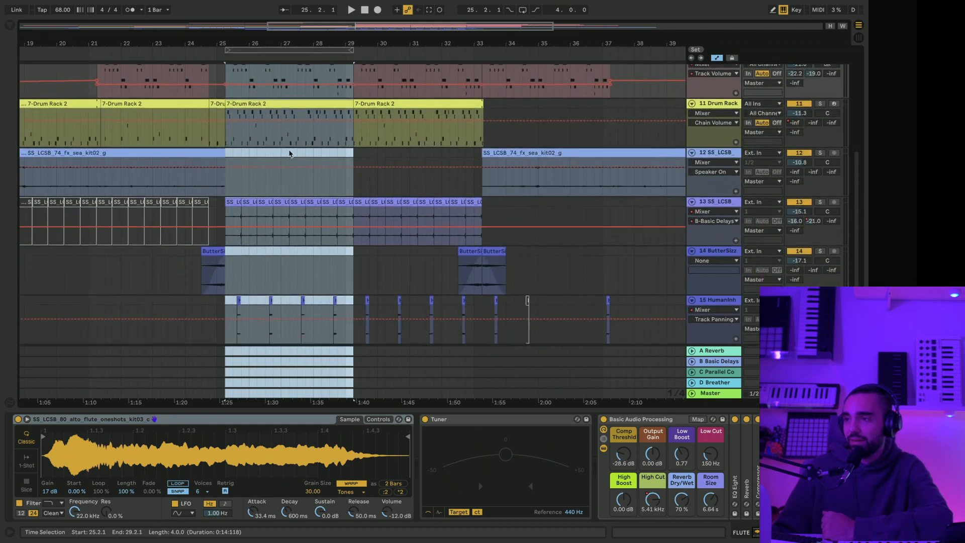
{"action": "scroll", "coordinate": [289, 153], "scroll_direction": "up", "scroll_amount": 15}
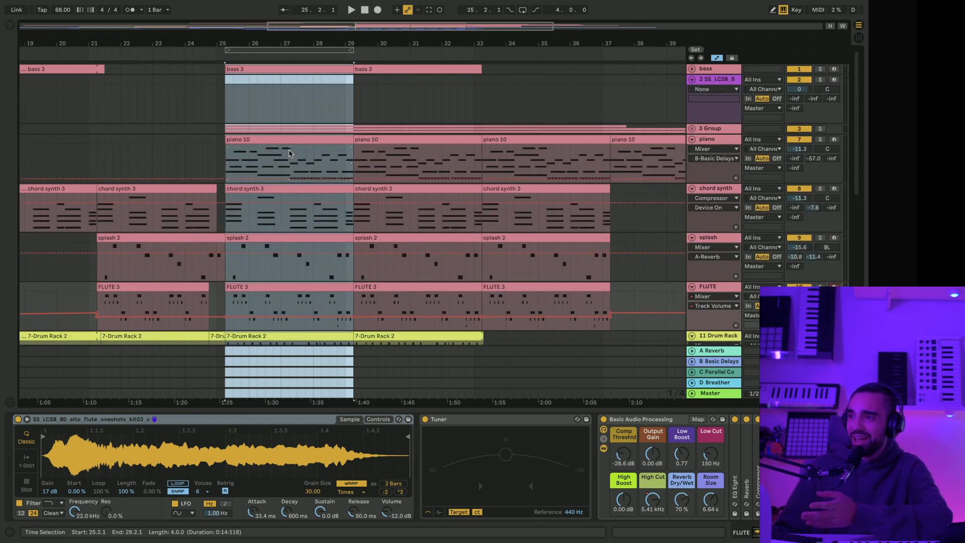
{"action": "scroll", "coordinate": [288, 154], "scroll_direction": "down", "scroll_amount": 15}
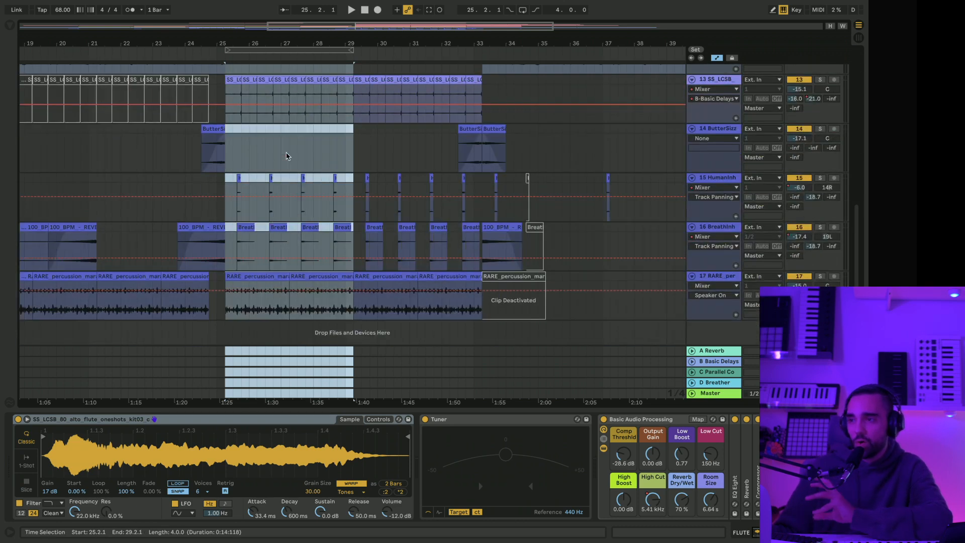
{"action": "scroll", "coordinate": [287, 156], "scroll_direction": "up", "scroll_amount": 15}
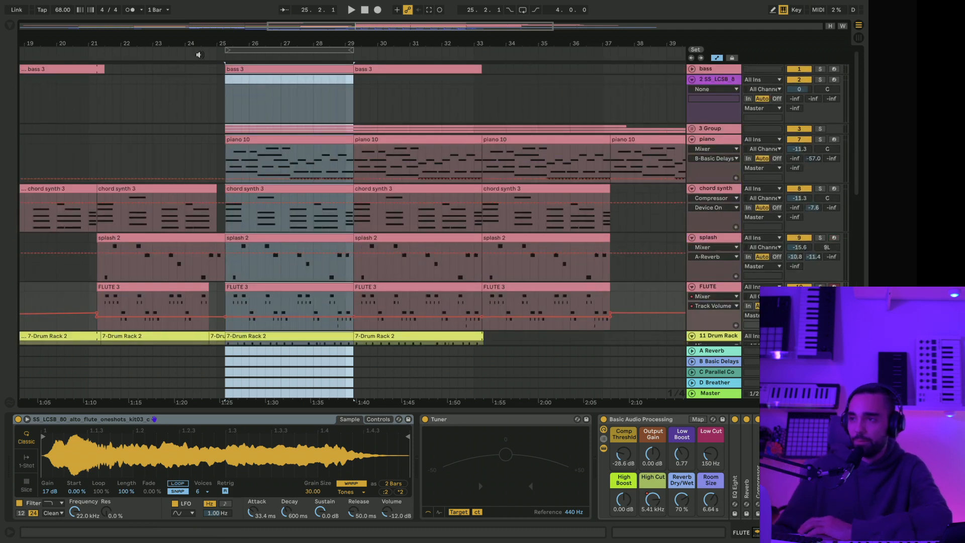
{"action": "left_click_drag", "start_coordinate": [178, 45], "coordinate": [339, 15]}
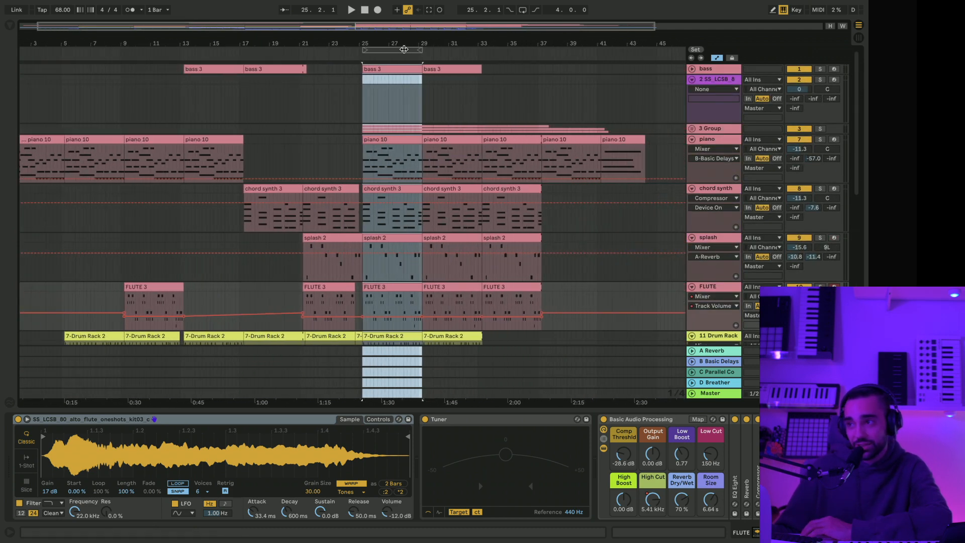
{"action": "mouse_move", "coordinate": [403, 49]}
{"action": "left_mouse_down"}
{"action": "mouse_move", "coordinate": [199, 57]}
{"action": "mouse_move", "coordinate": [404, 51]}
{"action": "left_mouse_up"}
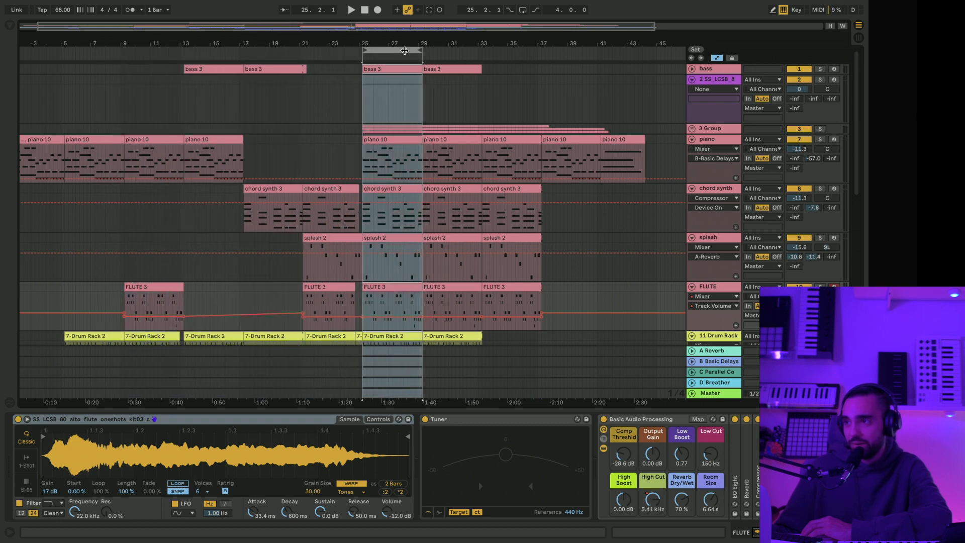
{"action": "scroll", "coordinate": [422, 153], "scroll_direction": "down", "scroll_amount": 10}
{"action": "scroll", "coordinate": [417, 141], "scroll_direction": "up", "scroll_amount": 10}
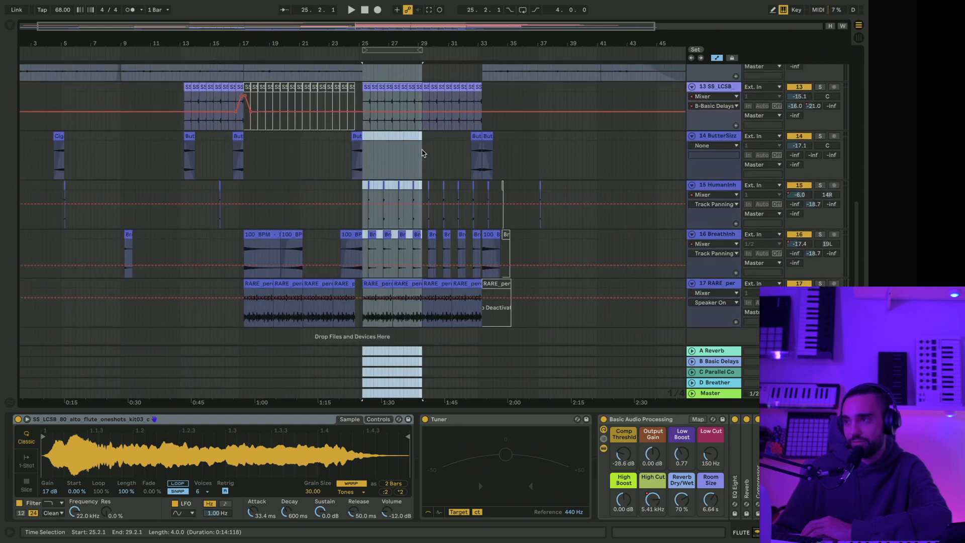
Step: Move the four-bar loop to 33.2.1 and examine the clips in that section
{"action": "left_click_drag", "start_coordinate": [398, 45], "coordinate": [525, 100]}
{"action": "scroll", "coordinate": [608, 150], "scroll_direction": "down", "scroll_amount": 8}
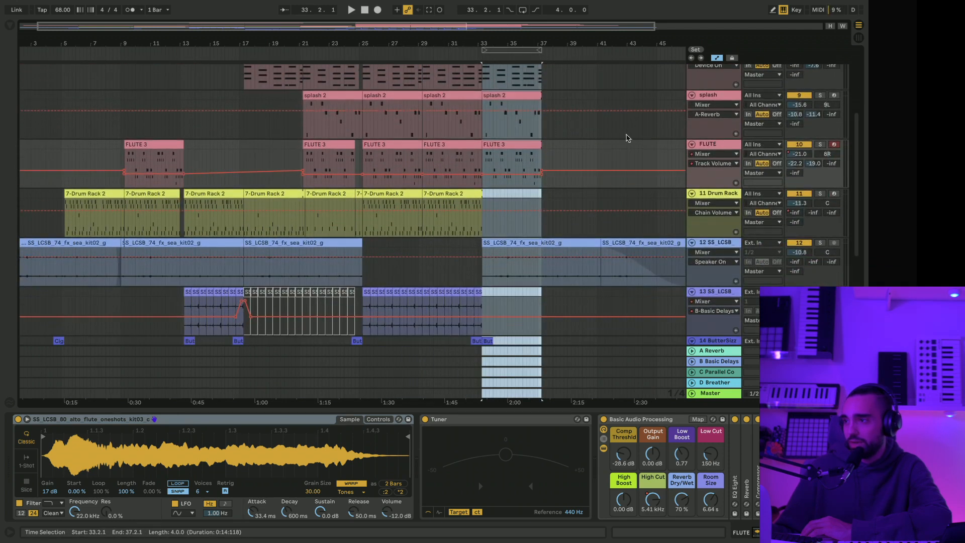
Step: Move the four-bar loop back to 1.1.1 and check the drum and effects clips in that opening section
{"action": "scroll", "coordinate": [608, 154], "scroll_direction": "up", "scroll_amount": 8}
{"action": "scroll", "coordinate": [608, 155], "scroll_direction": "right", "scroll_amount": 3}
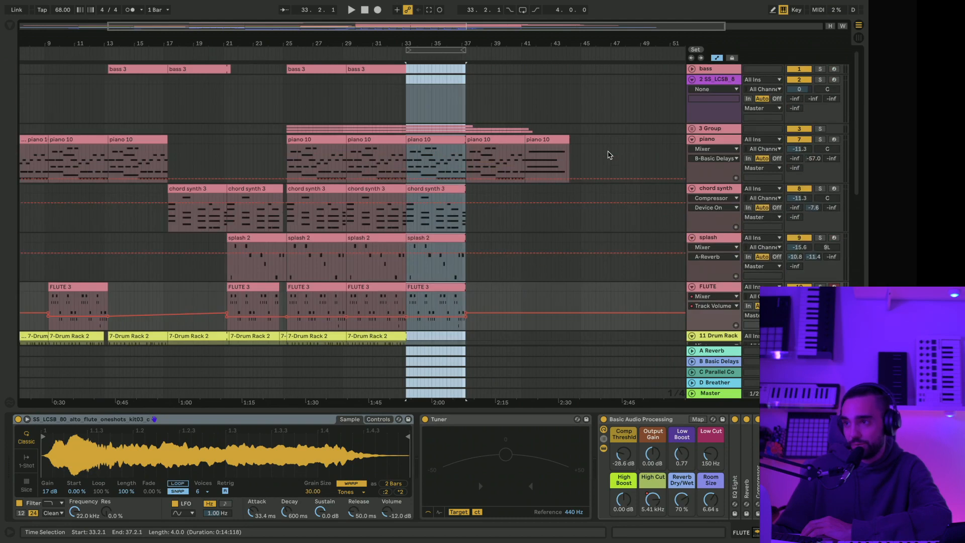
{"action": "scroll", "coordinate": [608, 155], "scroll_direction": "left", "scroll_amount": 5}
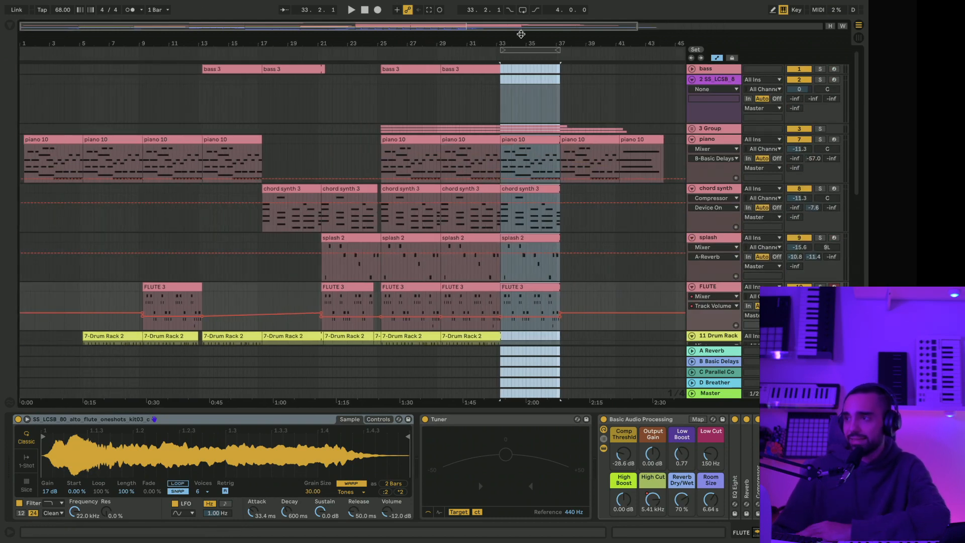
{"action": "left_click_drag", "start_coordinate": [526, 51], "coordinate": [38, 40]}
{"action": "scroll", "coordinate": [80, 100], "scroll_direction": "down", "scroll_amount": 10}
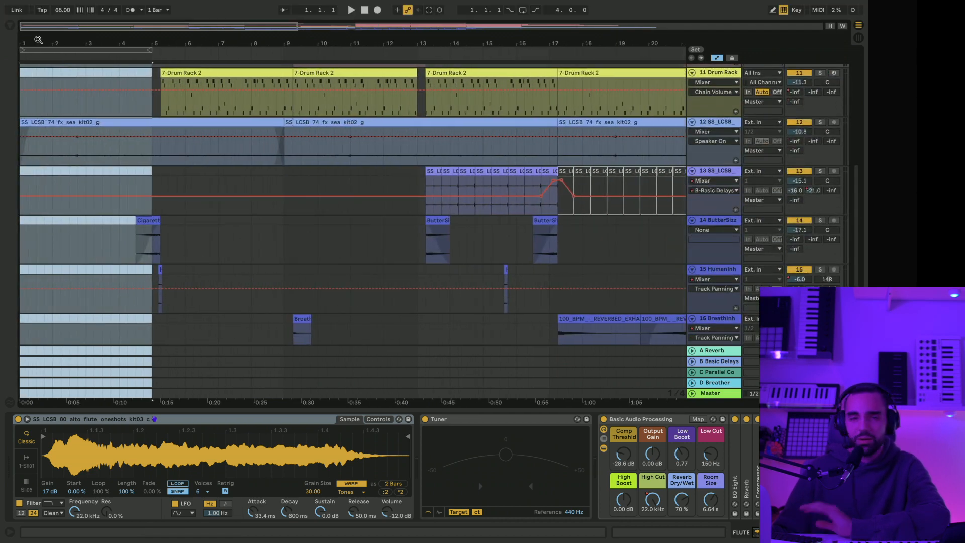
Step: Play from 1.1.1 and solo the fx_sea track, toggling the solo to compare it with the full mix
{"action": "key", "text": "space"}
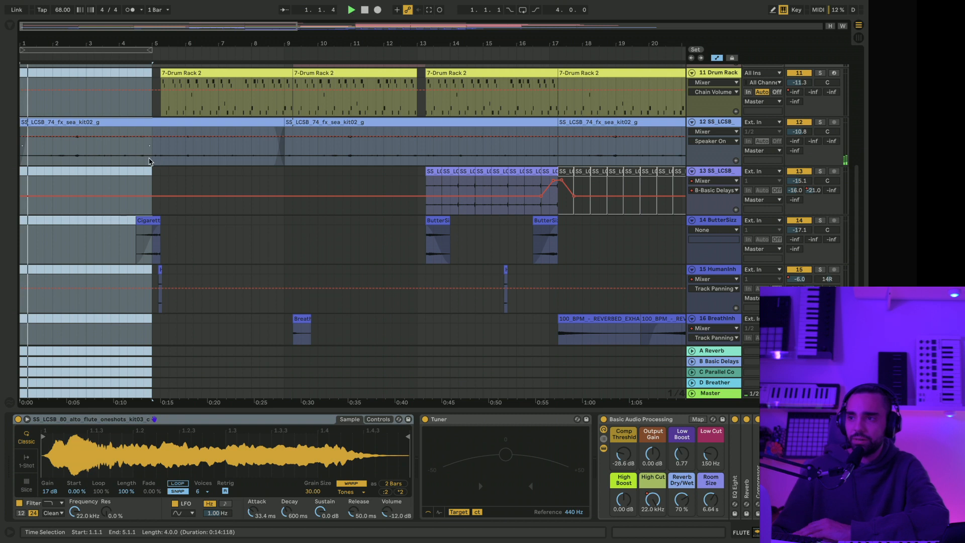
{"action": "left_click", "coordinate": [822, 125]}
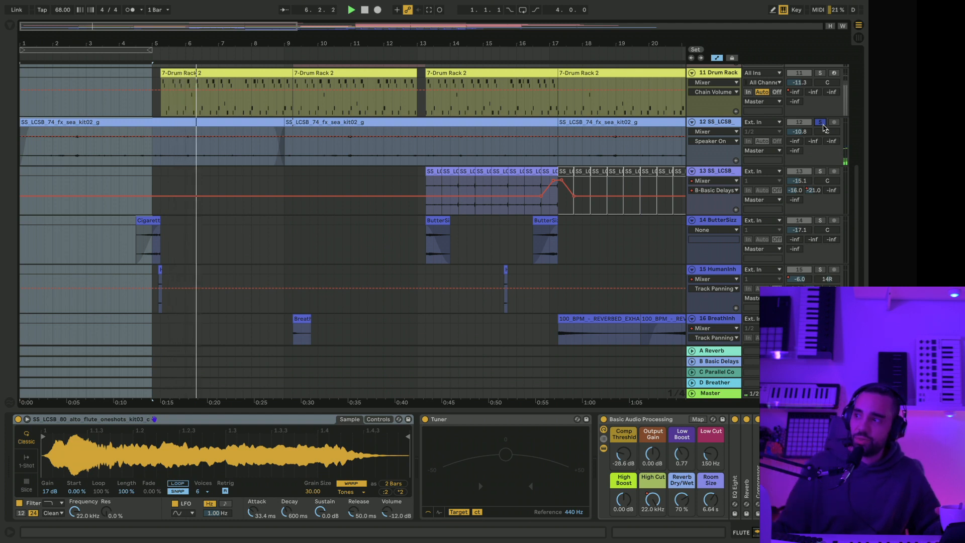
{"action": "left_click", "coordinate": [822, 127]}
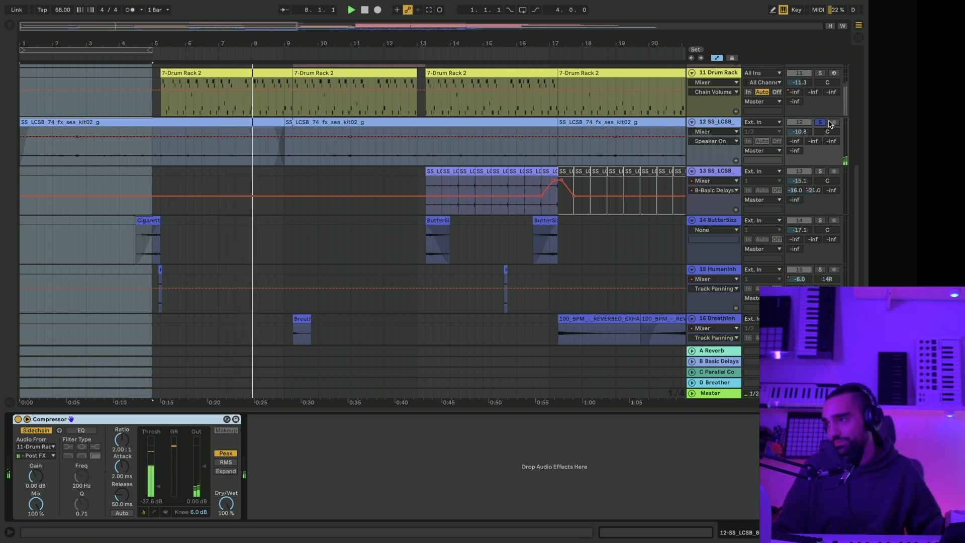
{"action": "left_click", "coordinate": [822, 124]}
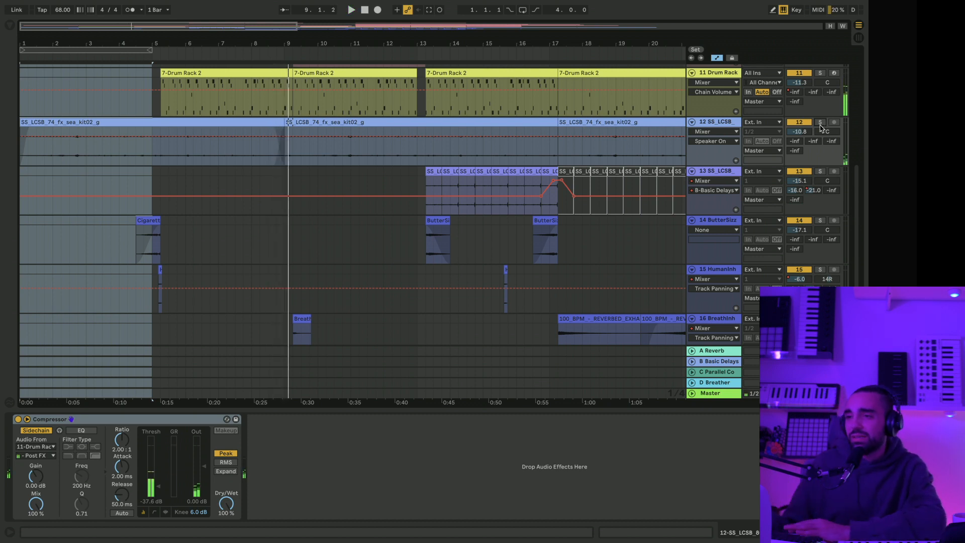
{"action": "left_click", "coordinate": [820, 123]}
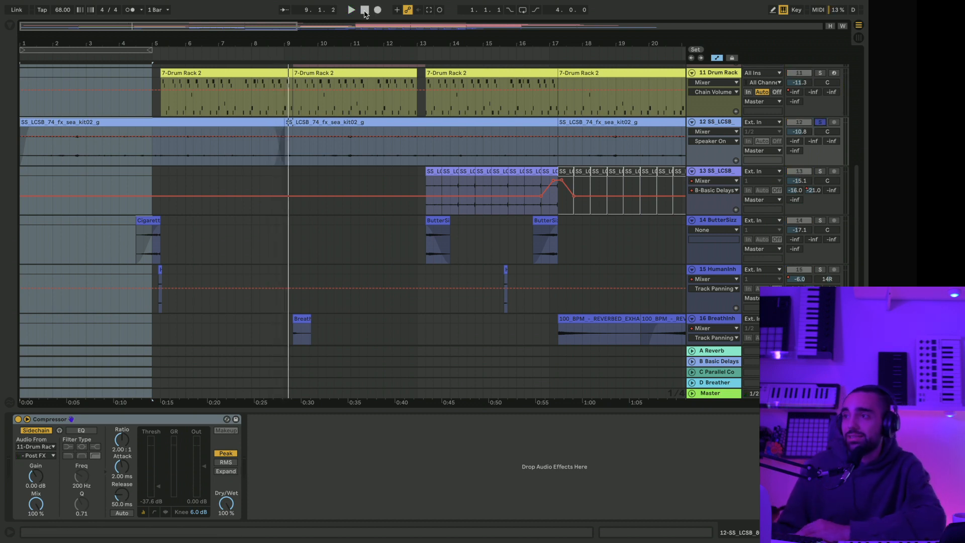
Step: Replay the soloed sea effect over the four bars starting at 1.1.1
{"action": "left_click", "coordinate": [124, 51]}
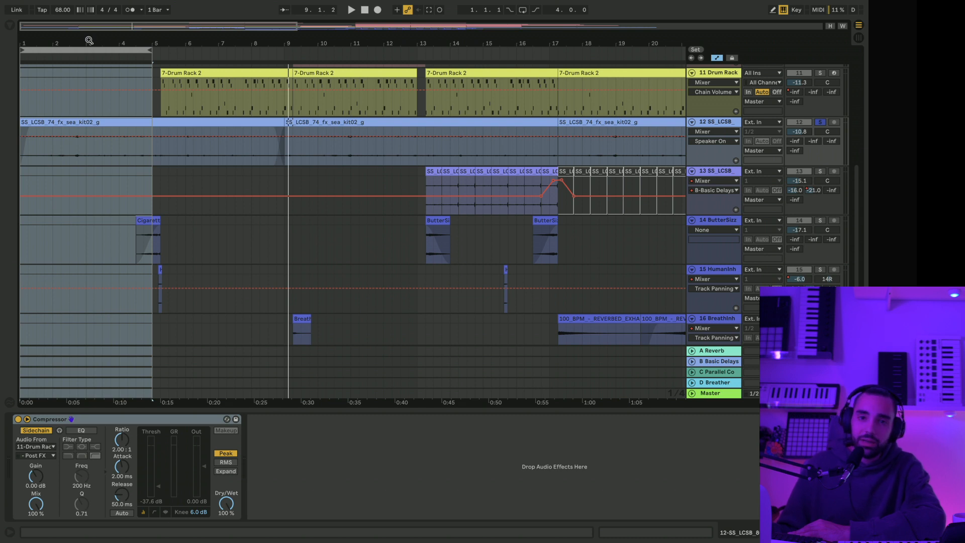
{"action": "left_click_drag", "start_coordinate": [89, 41], "coordinate": [106, 50]}
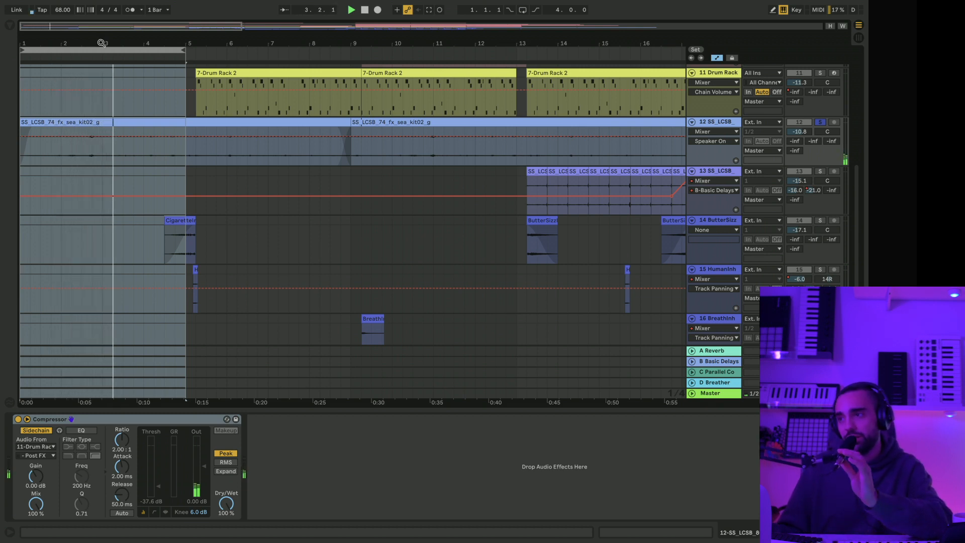
{"action": "left_click_drag", "start_coordinate": [102, 43], "coordinate": [101, 16]}
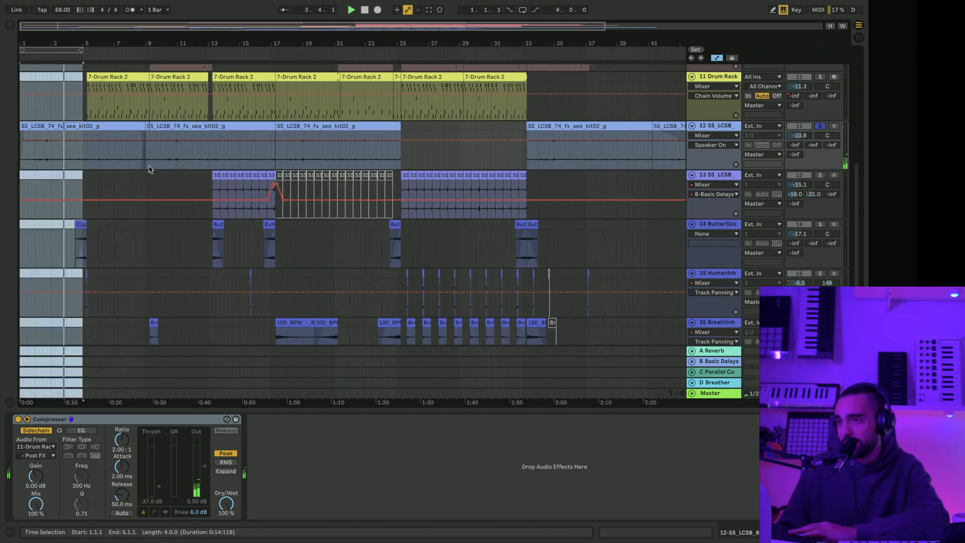
Step: Examine where the sea effect clips start, stop and return across the arrangement relative to the melodic, drum and percussion tracks
{"action": "scroll", "coordinate": [88, 90], "scroll_direction": "up", "scroll_amount": 3}
{"action": "scroll", "coordinate": [85, 91], "scroll_direction": "down", "scroll_amount": 6}
{"action": "scroll", "coordinate": [83, 92], "scroll_direction": "up", "scroll_amount": 3}
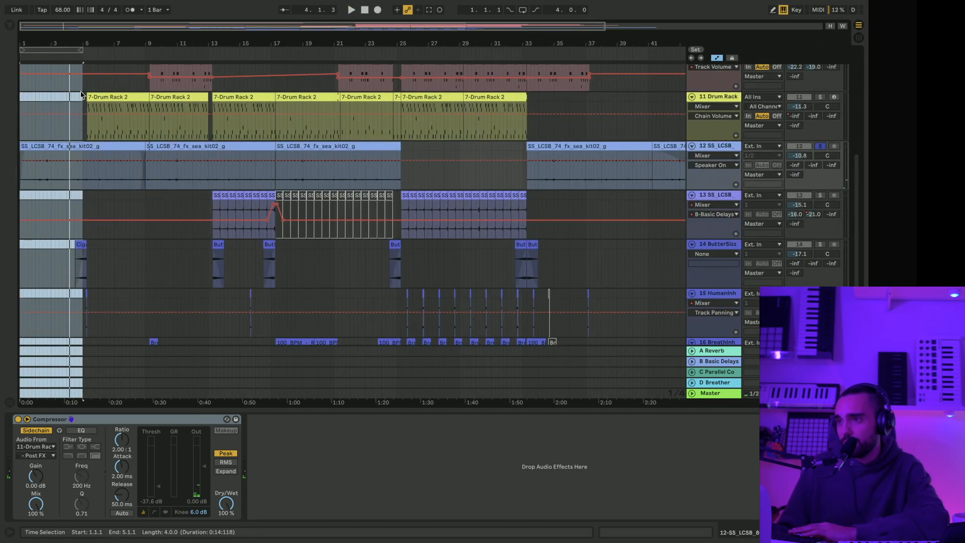
{"action": "scroll", "coordinate": [355, 171], "scroll_direction": "right", "scroll_amount": 3}
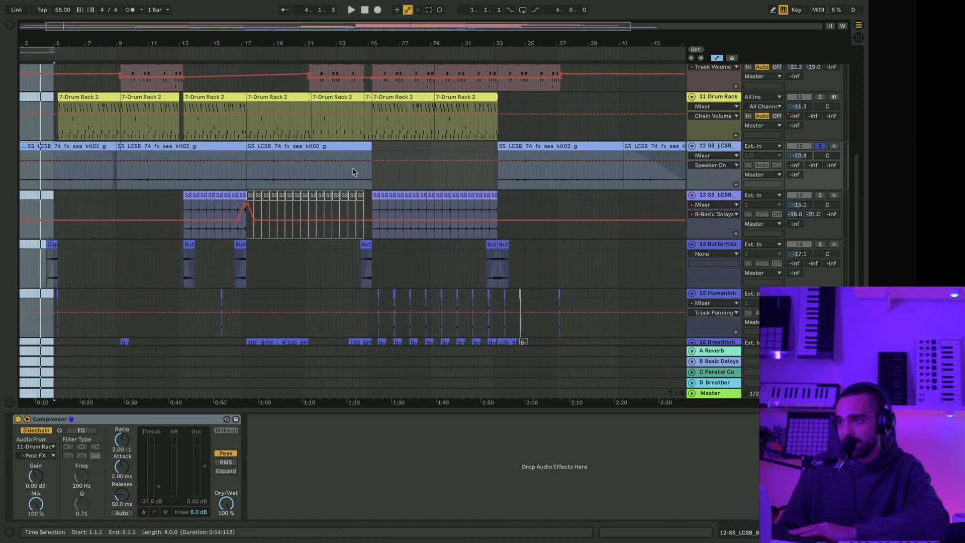
{"action": "scroll", "coordinate": [476, 151], "scroll_direction": "up", "scroll_amount": 7}
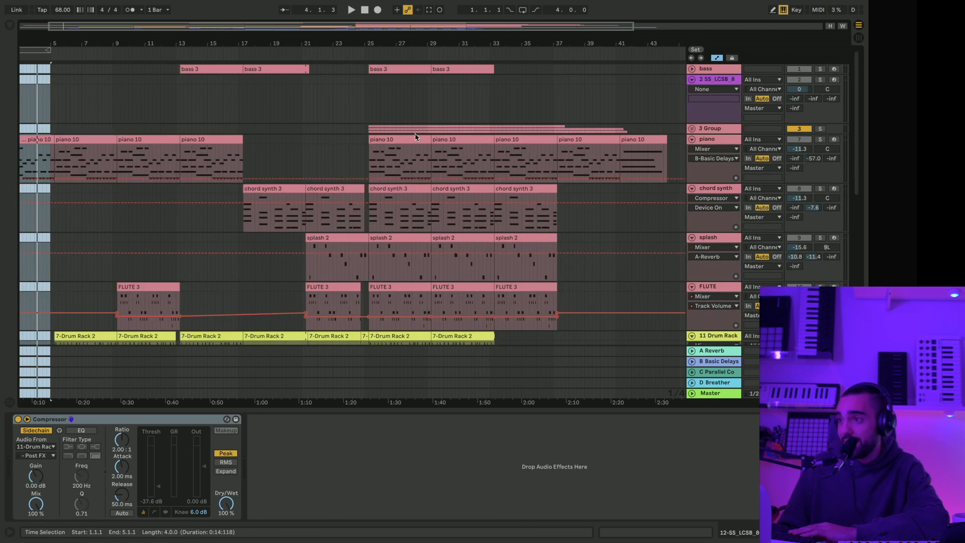
{"action": "scroll", "coordinate": [410, 140], "scroll_direction": "down", "scroll_amount": 8}
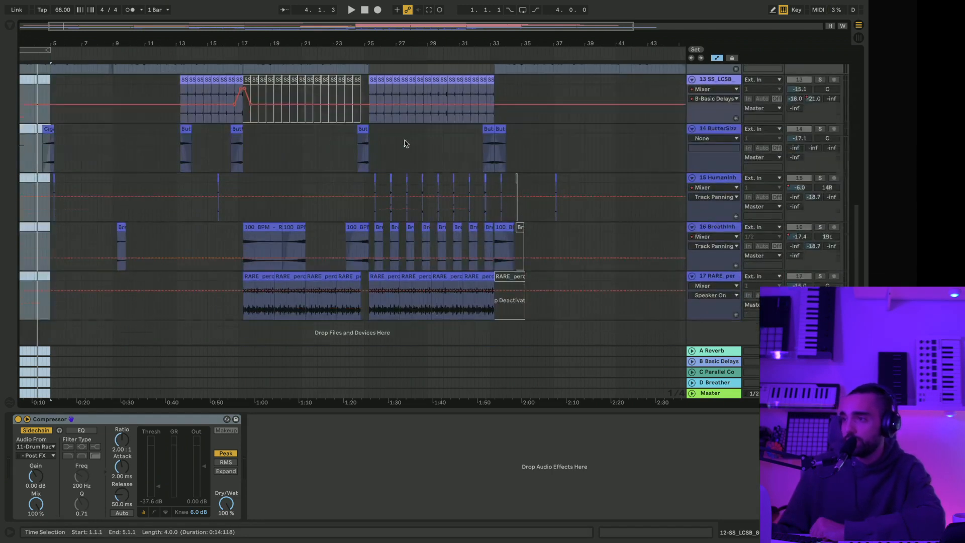
{"action": "scroll", "coordinate": [406, 144], "scroll_direction": "up", "scroll_amount": 4}
{"action": "scroll", "coordinate": [406, 144], "scroll_direction": "down", "scroll_amount": 3}
{"action": "scroll", "coordinate": [417, 142], "scroll_direction": "up", "scroll_amount": 3}
{"action": "scroll", "coordinate": [438, 140], "scroll_direction": "right", "scroll_amount": 3}
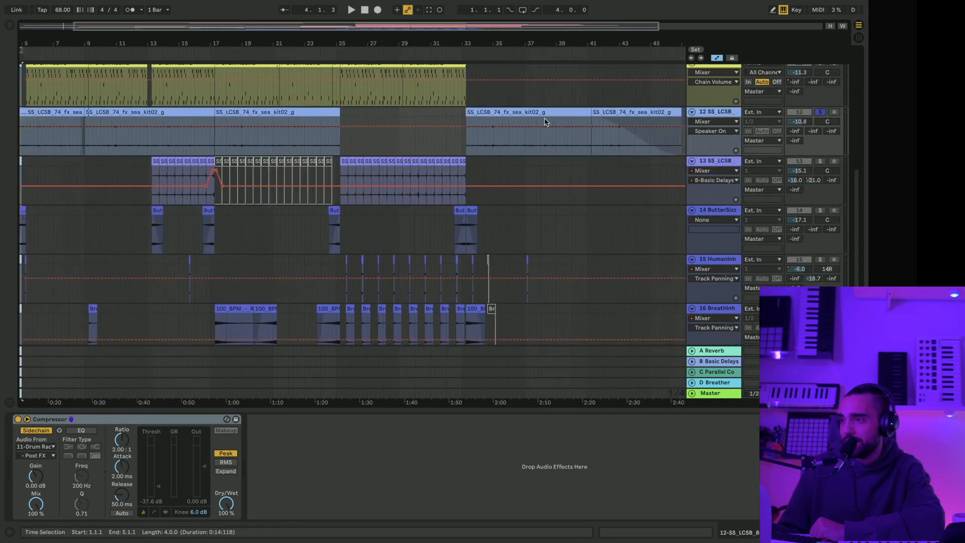
{"action": "scroll", "coordinate": [442, 133], "scroll_direction": "right", "scroll_amount": 4}
{"action": "scroll", "coordinate": [398, 154], "scroll_direction": "left", "scroll_amount": 6}
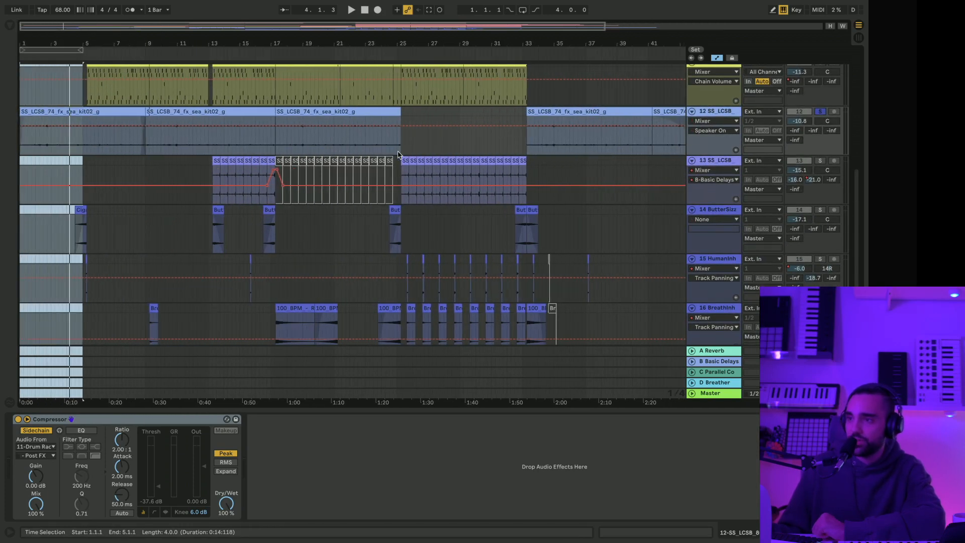
Step: Move the four-bar loop to 4.2.1 and play that section with the ButterSizz track soloed
{"action": "left_click_drag", "start_coordinate": [73, 34], "coordinate": [213, 63]}
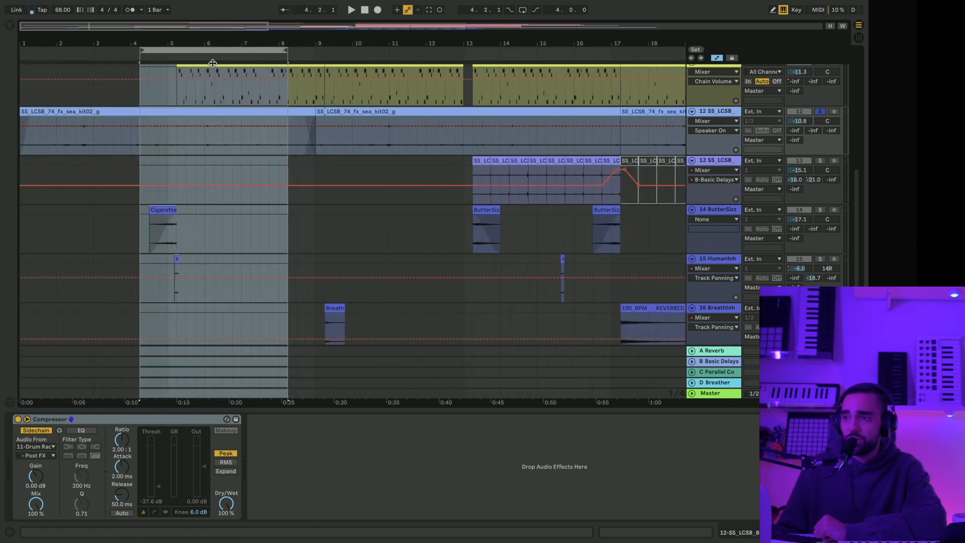
{"action": "scroll", "coordinate": [204, 151], "scroll_direction": "down", "scroll_amount": 3}
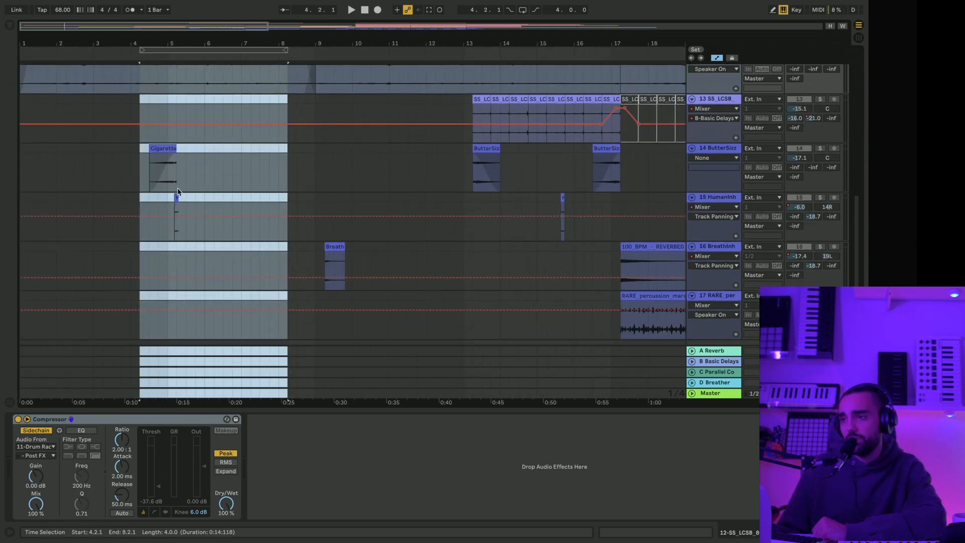
{"action": "left_click", "coordinate": [819, 149]}
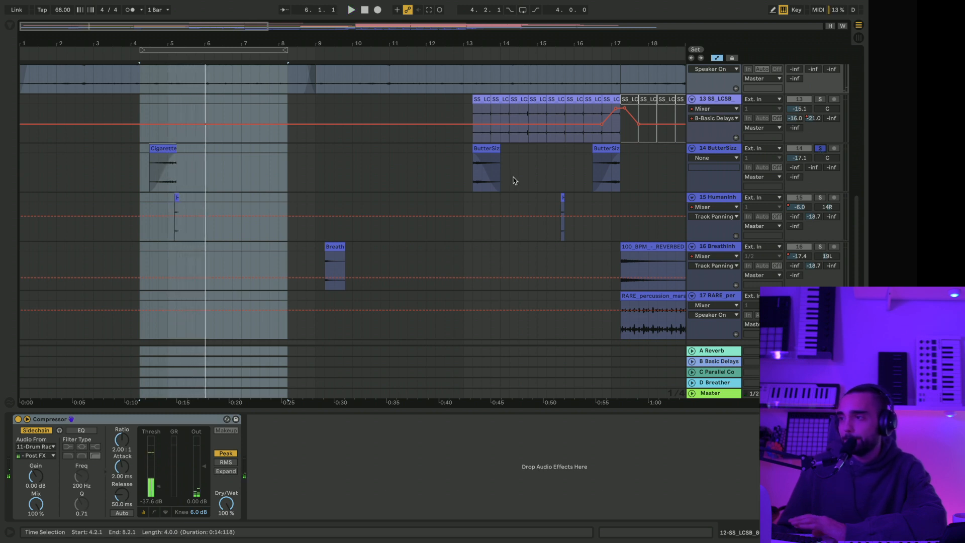
Step: Replay the soloed Cigarette clip from 4.3.1, and show the ButterSizz track's device chain
{"action": "scroll", "coordinate": [514, 179], "scroll_direction": "up", "scroll_amount": 8}
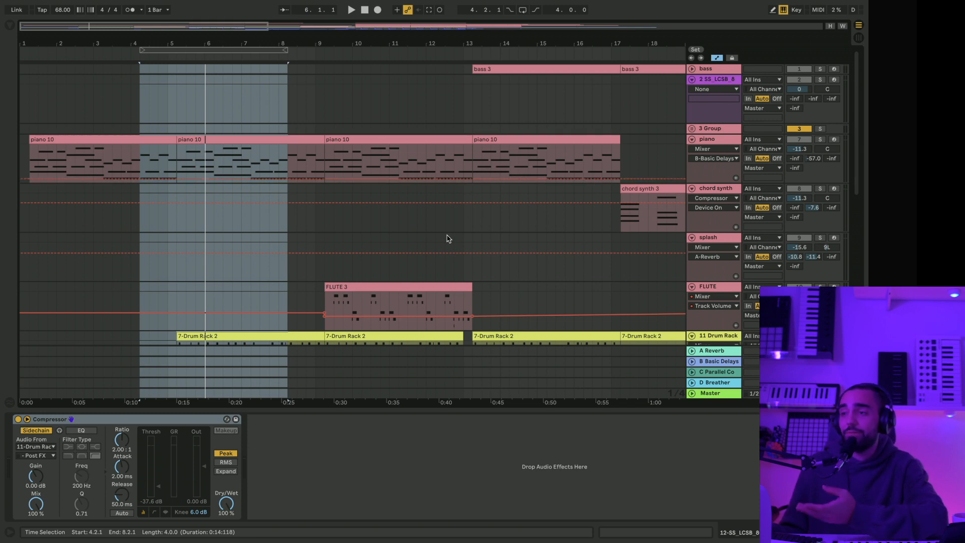
{"action": "scroll", "coordinate": [448, 239], "scroll_direction": "down", "scroll_amount": 15}
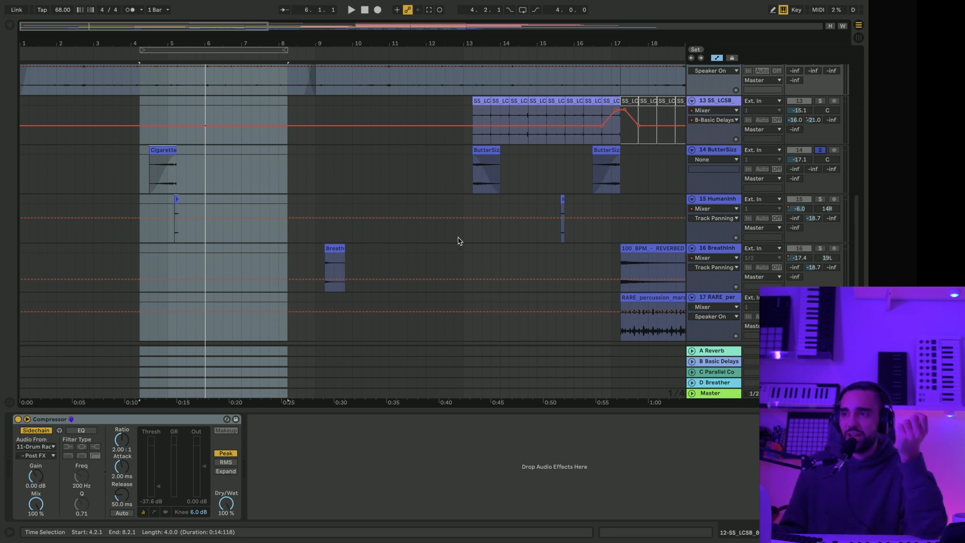
{"action": "mouse_move", "coordinate": [628, 4]}
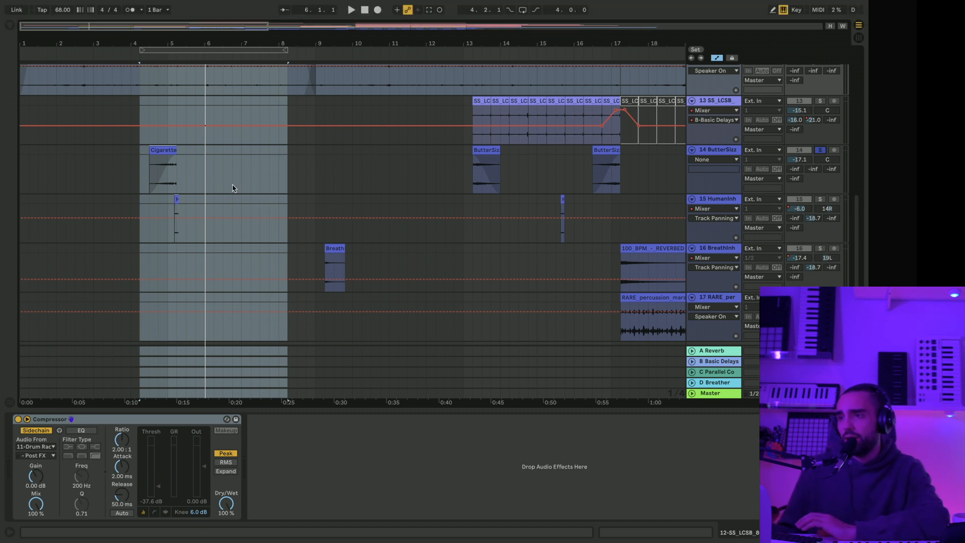
{"action": "left_click", "coordinate": [151, 204]}
{"action": "key", "text": "space"}
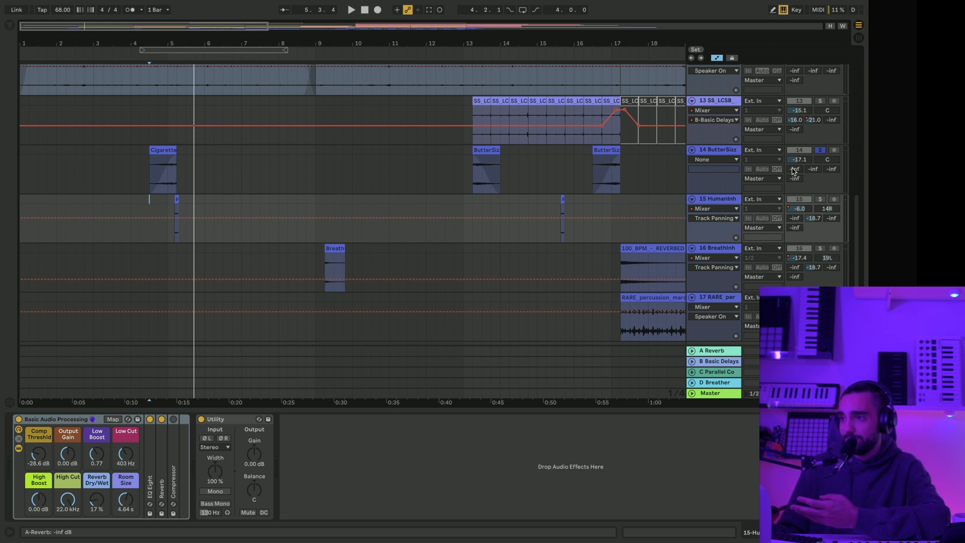
{"action": "left_click", "coordinate": [718, 151]}
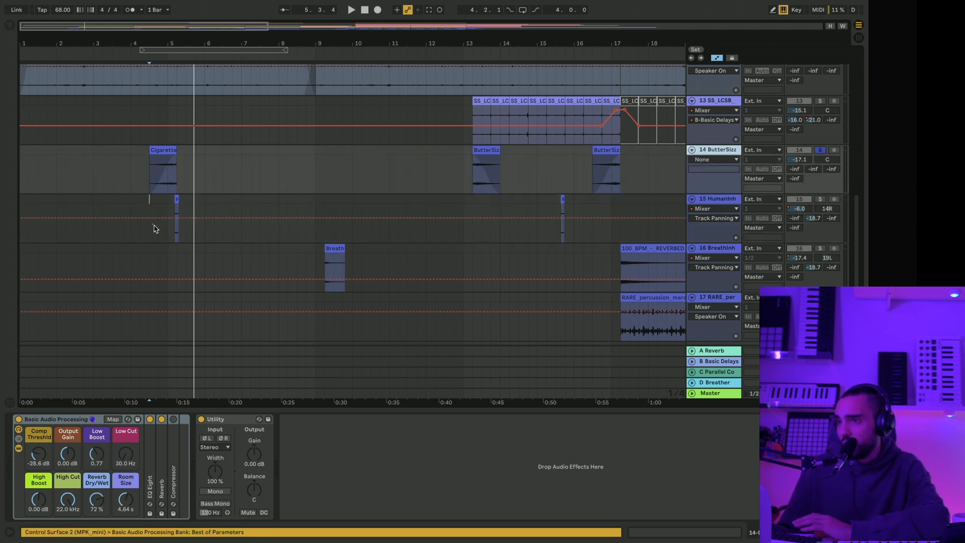
Step: Solo the HumanInh track and play it from 5.1.1, then unsolo it and play the full mix from 4.3.1
{"action": "left_click", "coordinate": [171, 234]}
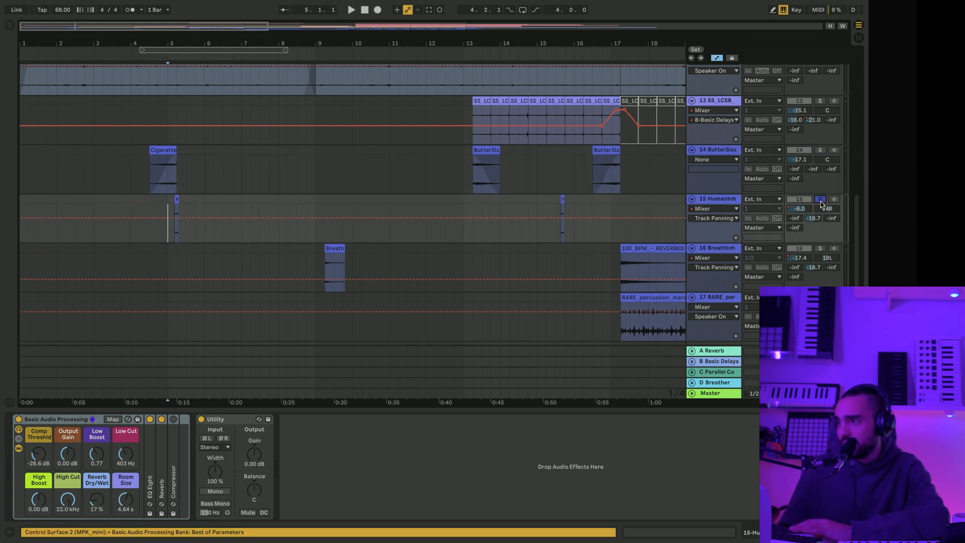
{"action": "key", "text": "space"}
{"action": "key", "text": "space"}
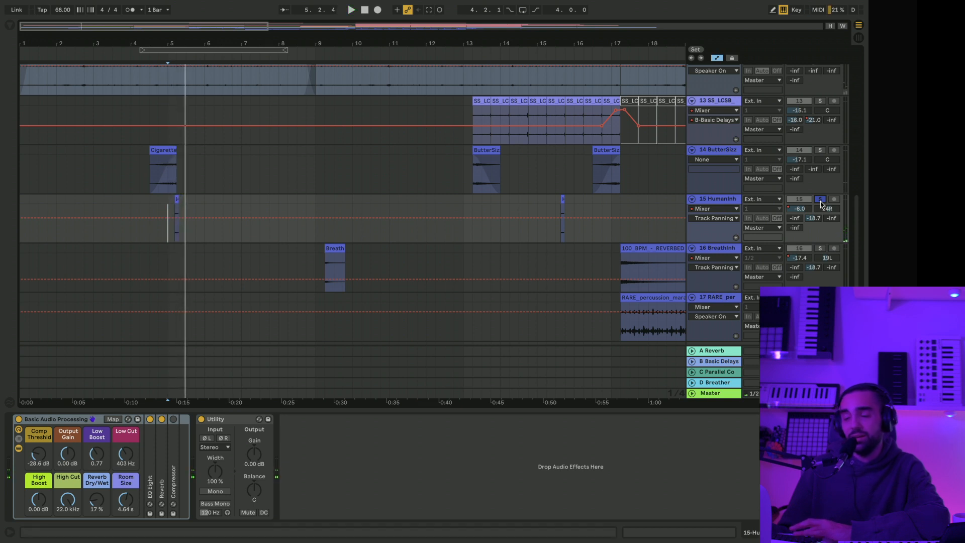
{"action": "left_click", "coordinate": [821, 201]}
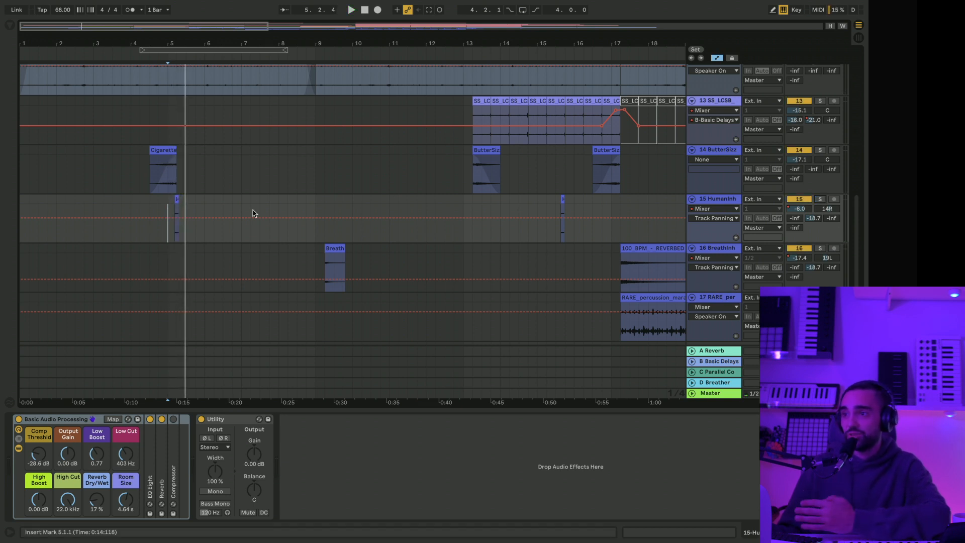
{"action": "key", "text": "space"}
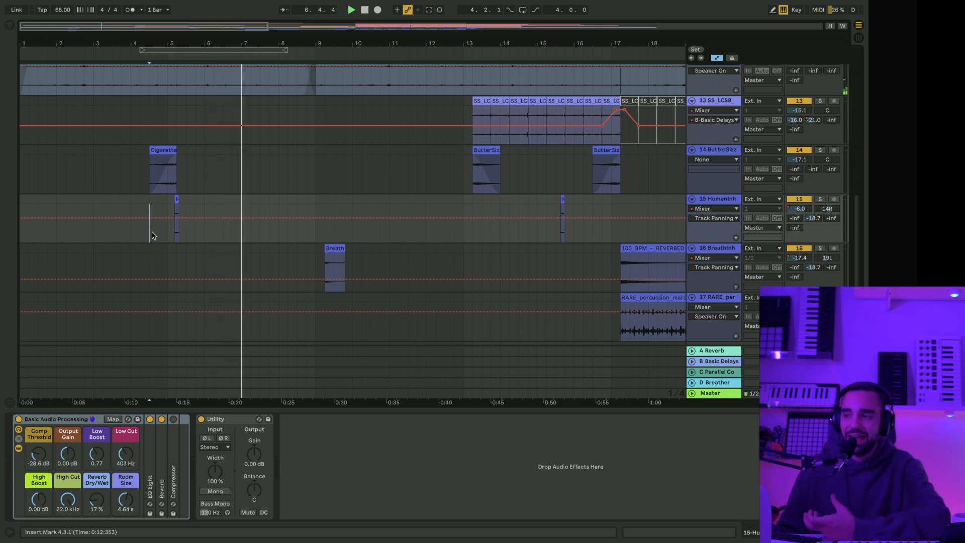
Step: Solo the BreathInh track and play its breath sample from 9.2.1
{"action": "scroll", "coordinate": [315, 253], "scroll_direction": "down", "scroll_amount": 2}
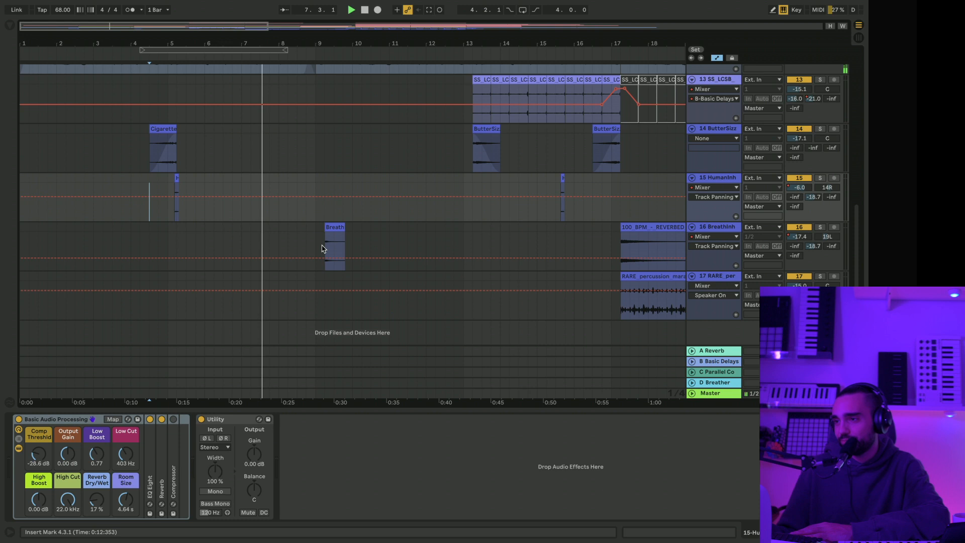
{"action": "left_click", "coordinate": [322, 248]}
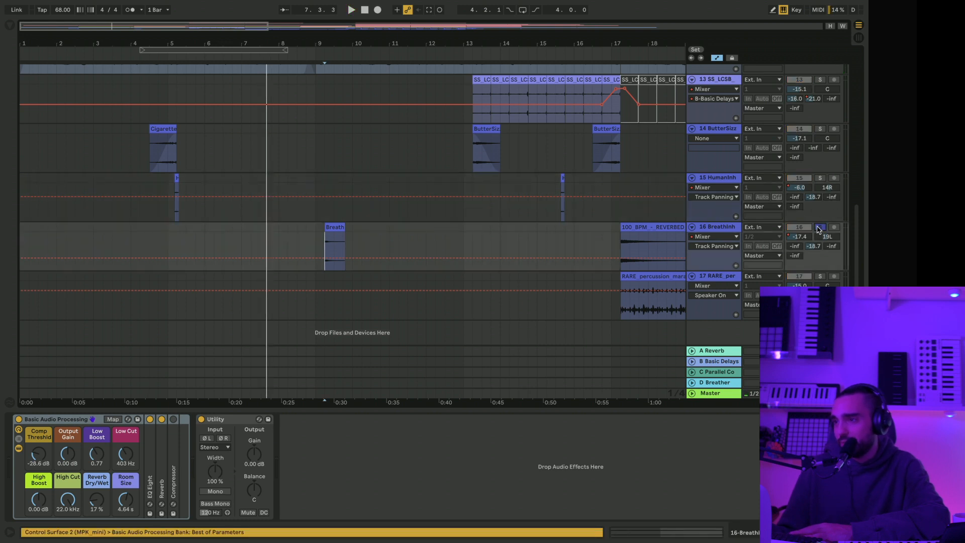
{"action": "key", "text": "space"}
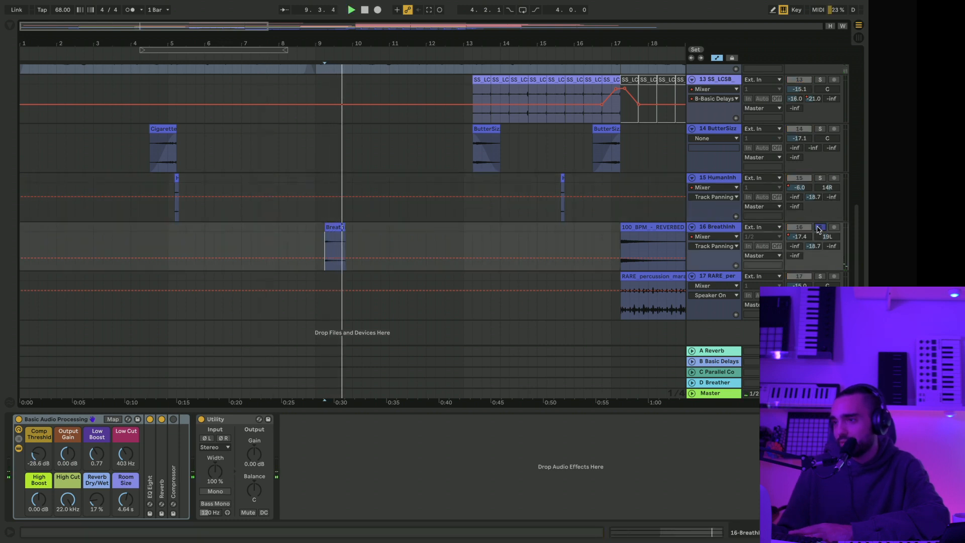
Step: Select the BreathInhaleExhale clip at 9.2.1 and open its sample settings and waveform
{"action": "left_click", "coordinate": [336, 224]}
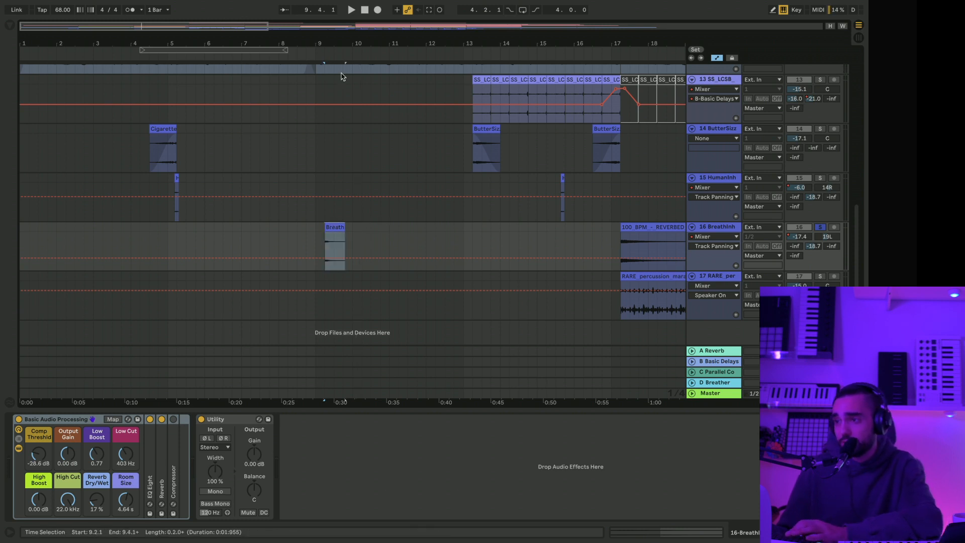
{"action": "left_click_drag", "start_coordinate": [333, 45], "coordinate": [306, 250]}
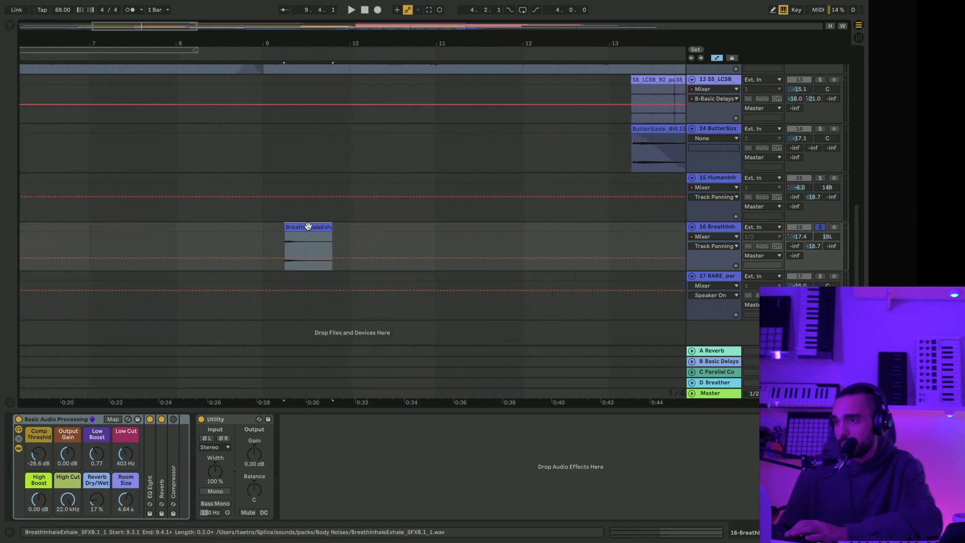
{"action": "double_click", "coordinate": [306, 225]}
{"action": "left_click", "coordinate": [306, 133]}
{"action": "left_click", "coordinate": [306, 140]}
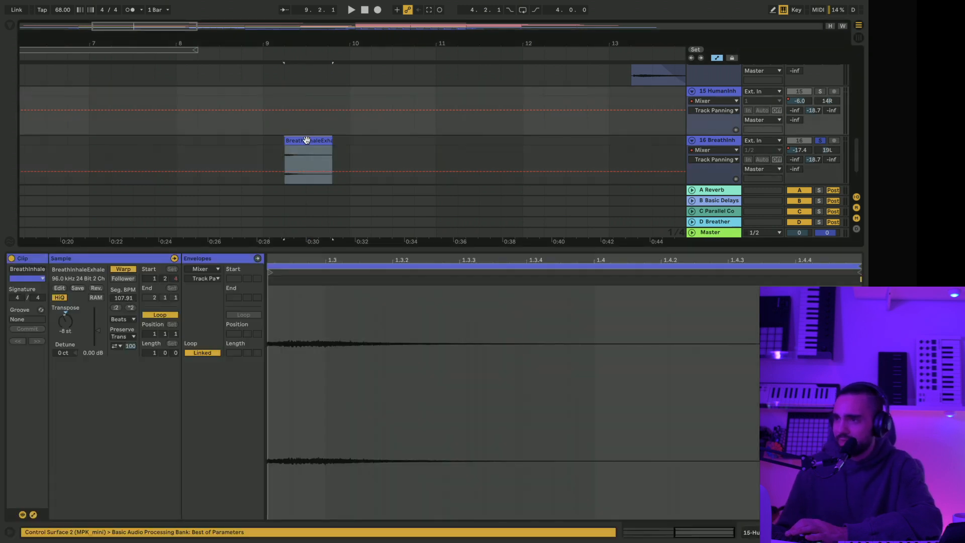
Step: Duplicate the BreathInhaleExhale clip at 9.2.1 directly after itself and reverse the copy
{"action": "key", "text": "super+d"}
{"action": "key", "text": "super+f"}
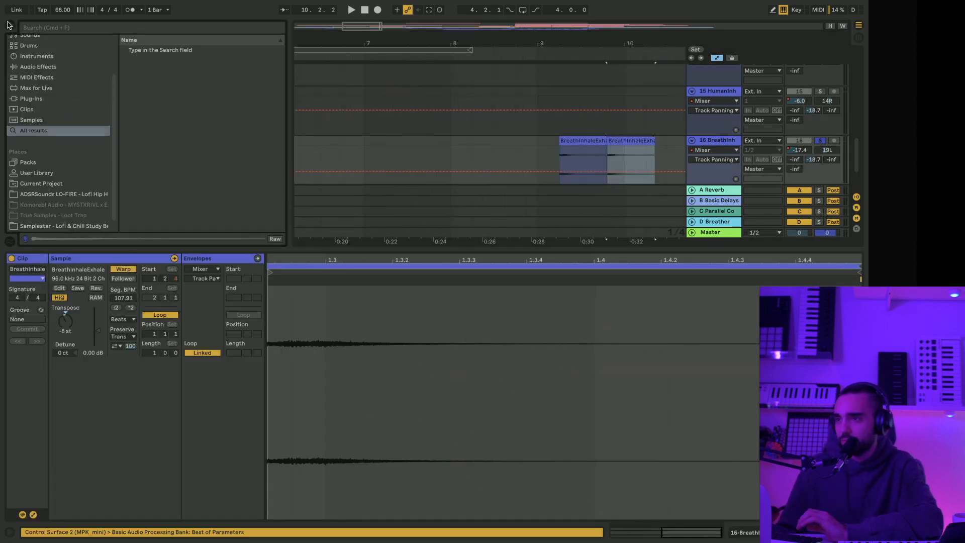
{"action": "left_click", "coordinate": [9, 25]}
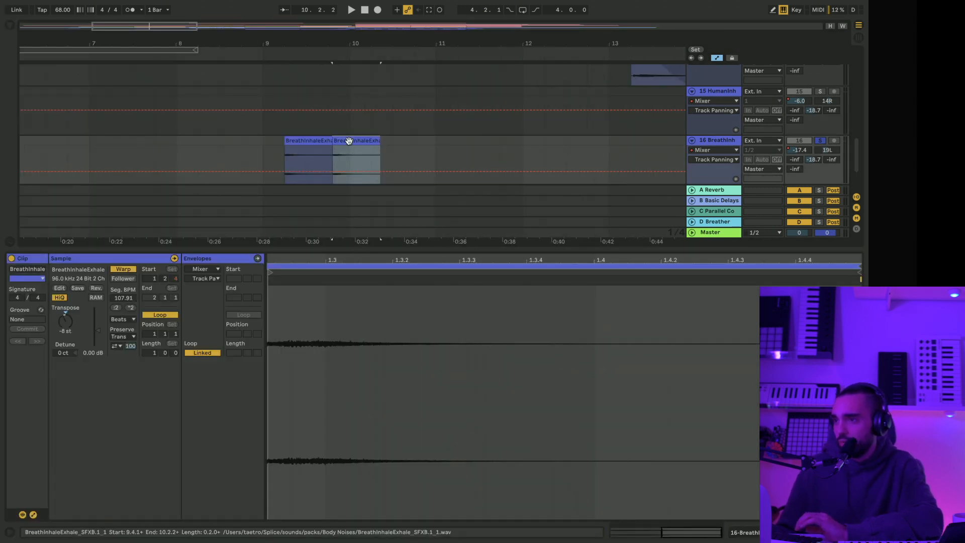
{"action": "left_click", "coordinate": [96, 288]}
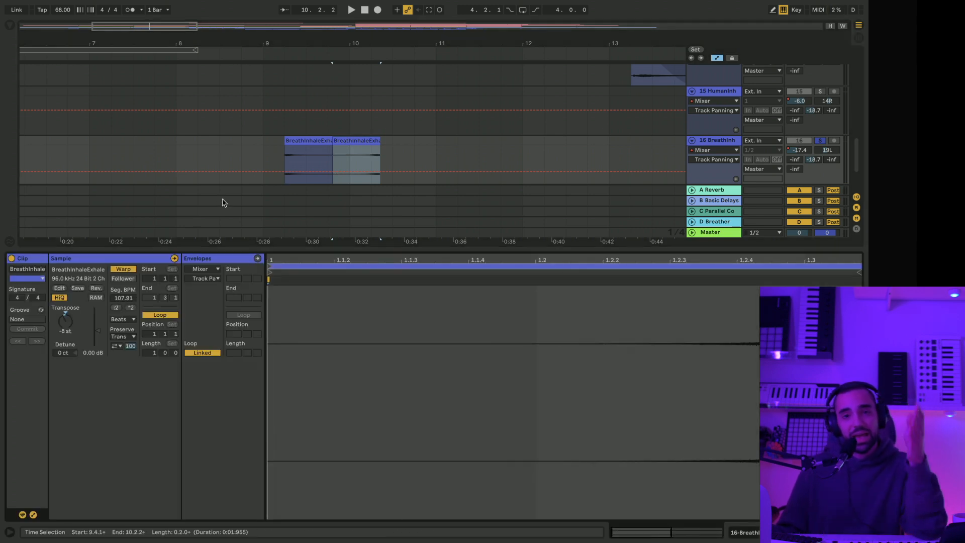
Step: Play the soloed BreathInh track from 9.2.1 through the original and reversed breath clips
{"action": "left_click", "coordinate": [281, 164]}
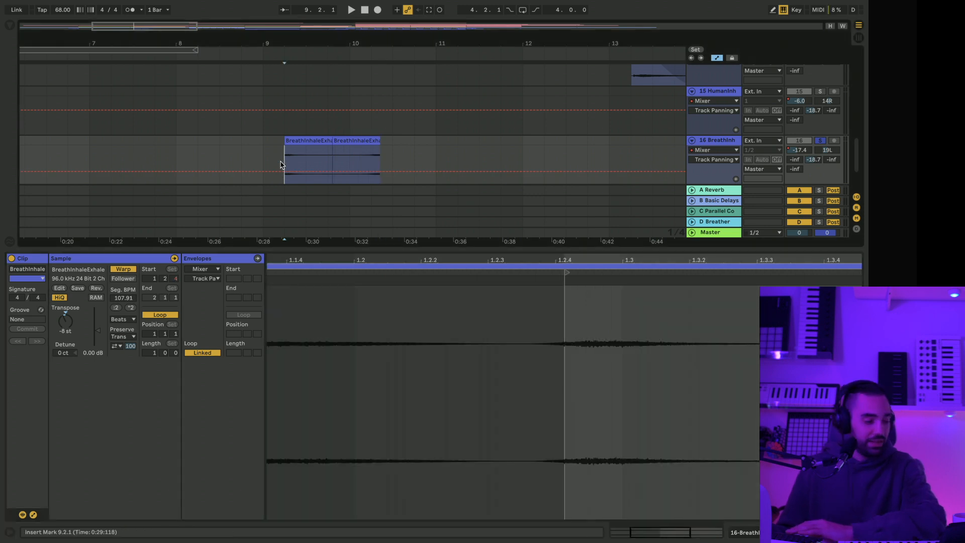
{"action": "key", "text": "space"}
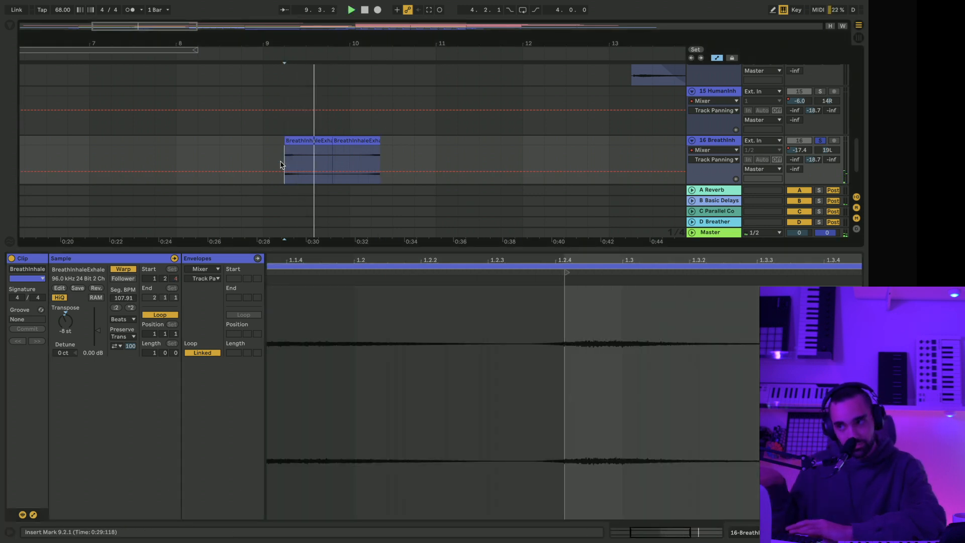
{"action": "left_click", "coordinate": [331, 161]}
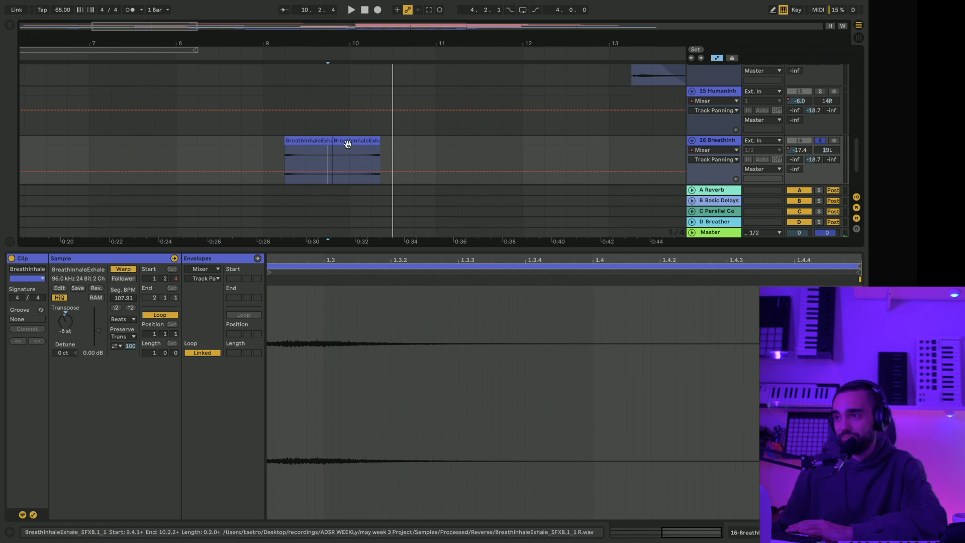
{"action": "key", "text": "space"}
Step: Delete the reversed copy of the BreathInhaleExhale clip
{"action": "left_click", "coordinate": [347, 144]}
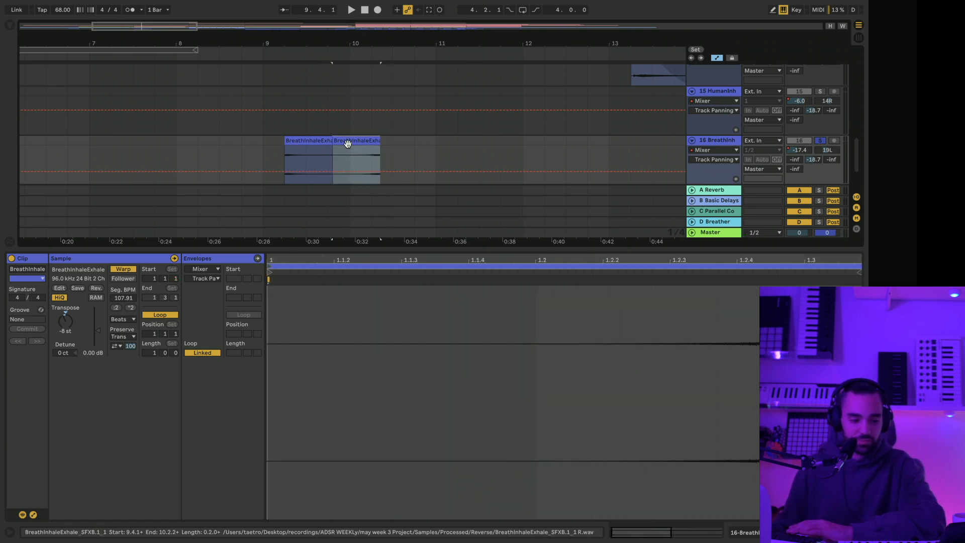
{"action": "key", "text": "Delete"}
{"action": "scroll", "coordinate": [347, 147], "scroll_direction": "up", "scroll_amount": 1}
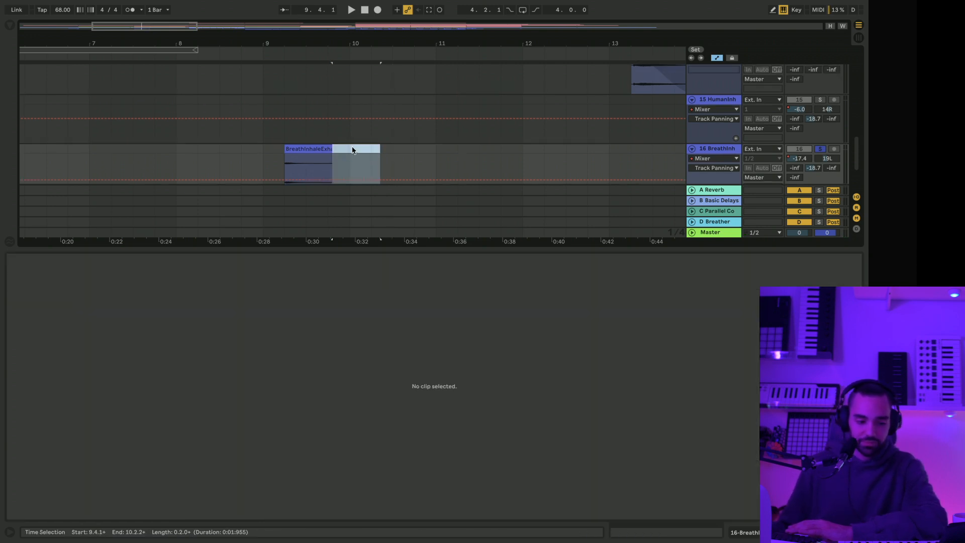
Step: Enlarge the arrangement area to show the whole song, and select the HumanInh clip at 5.2.1
{"action": "left_click", "coordinate": [308, 151]}
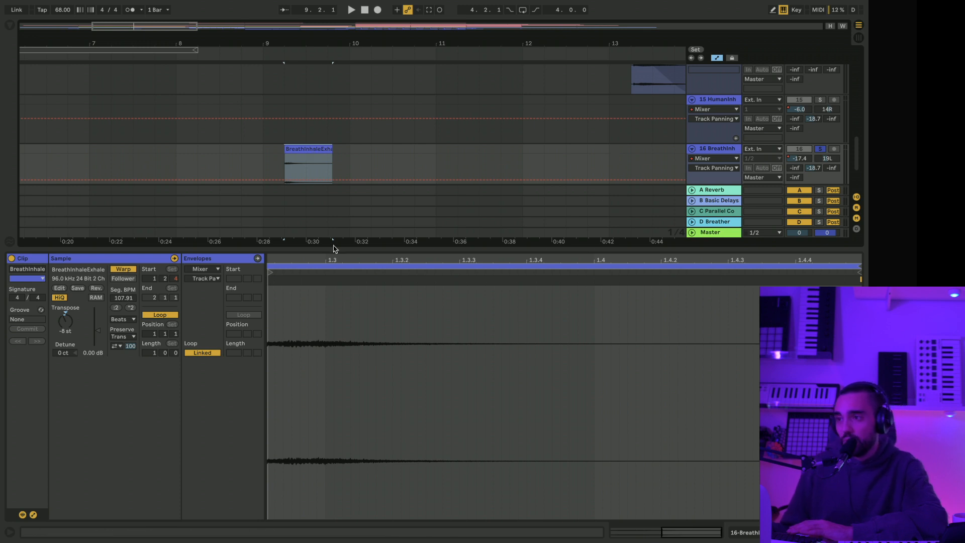
{"action": "left_click_drag", "start_coordinate": [333, 248], "coordinate": [368, 459]}
{"action": "left_click_drag", "start_coordinate": [289, 37], "coordinate": [289, 13]}
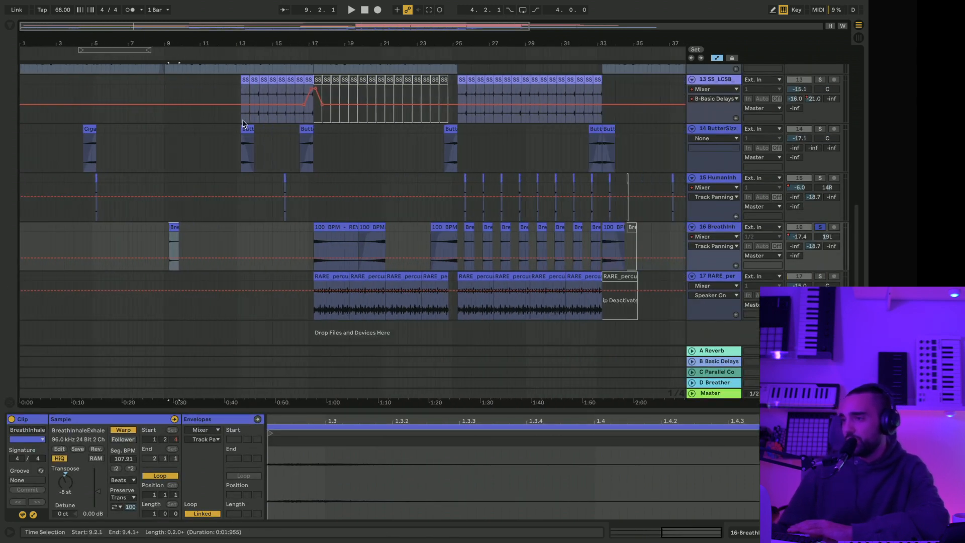
{"action": "left_click", "coordinate": [96, 179]}
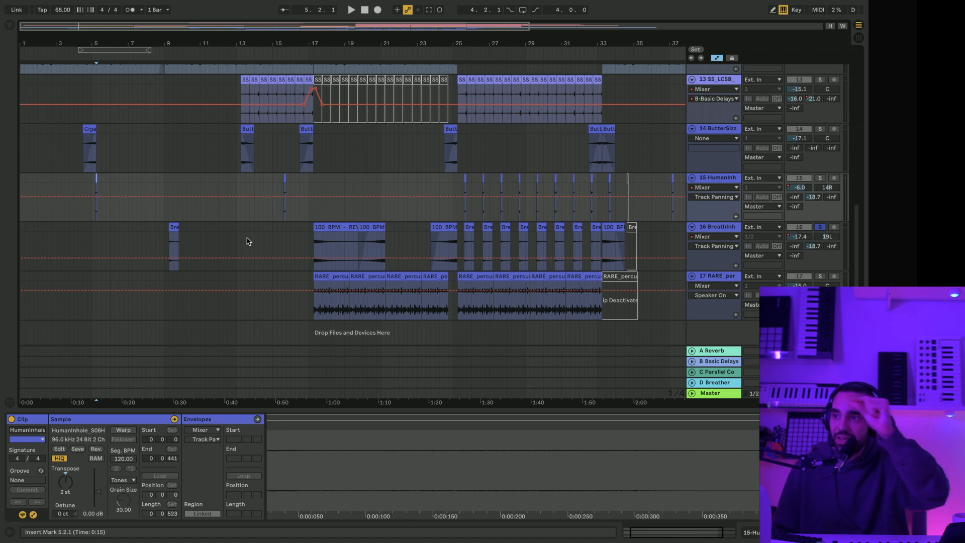
Step: Solo the ButterSizz track, play it from 13.1.1, and show its device chain
{"action": "left_click", "coordinate": [235, 218]}
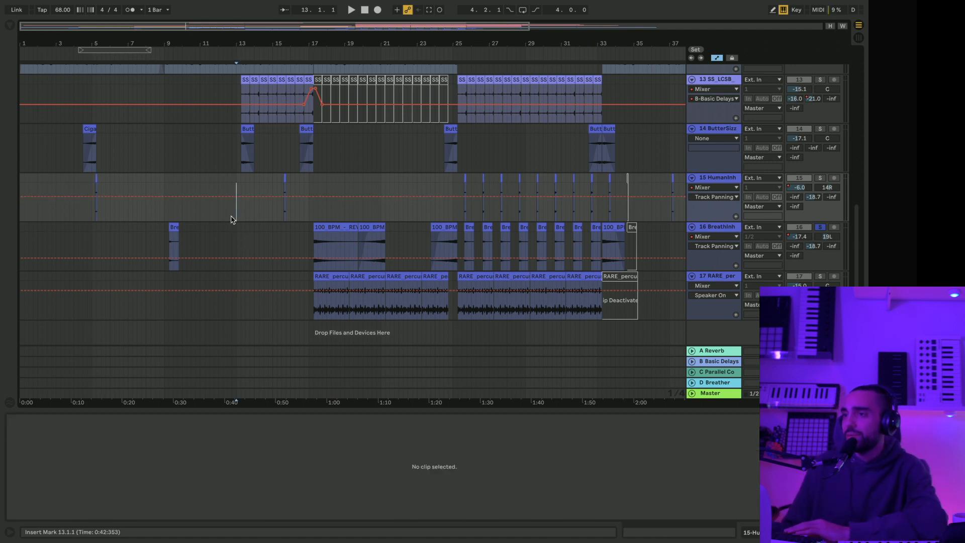
{"action": "left_click", "coordinate": [238, 156]}
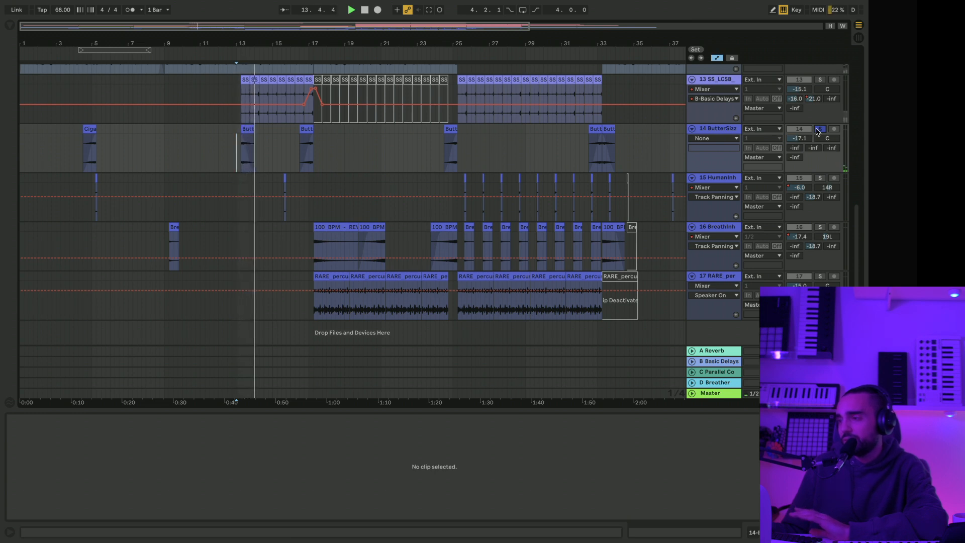
{"action": "left_click", "coordinate": [719, 129]}
{"action": "key", "text": "space"}
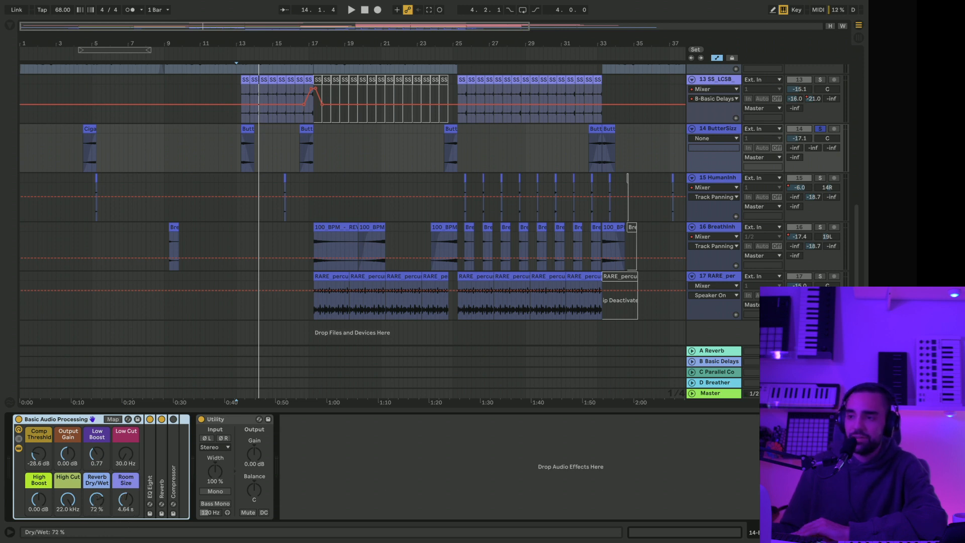
Step: Select the Reverb Dry/Wet macro on ButterSizz and replay the soloed track from 13.2.1
{"action": "left_click", "coordinate": [96, 497]}
{"action": "left_click", "coordinate": [241, 167]}
{"action": "key", "text": "space"}
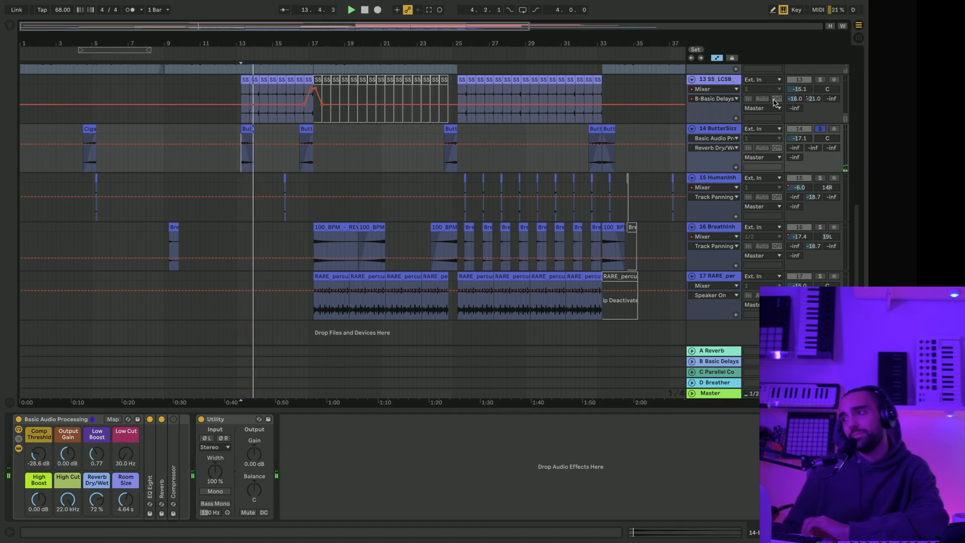
Step: Unsolo the ButterSizz track and play the full mix from 13.2.1
{"action": "left_click", "coordinate": [820, 129]}
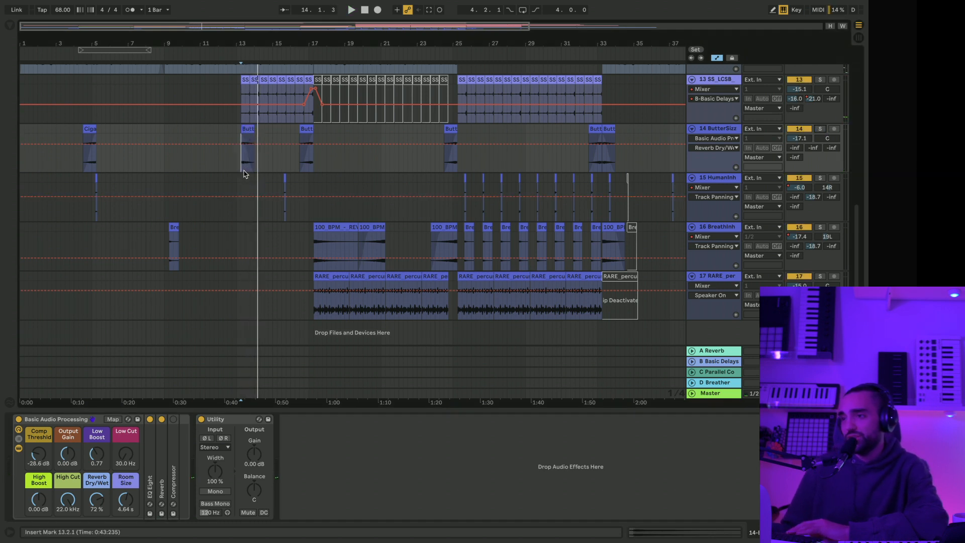
{"action": "key", "text": "space"}
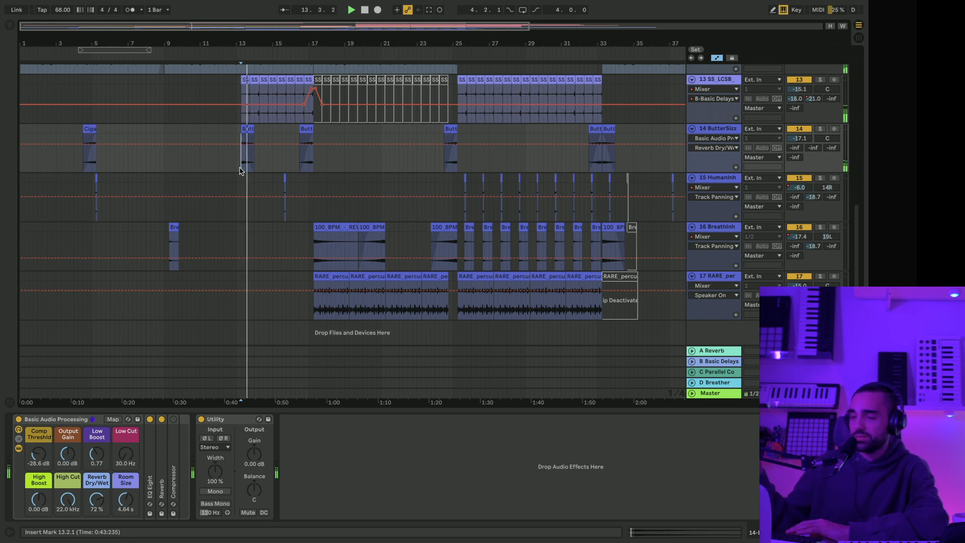
{"action": "key", "text": "space"}
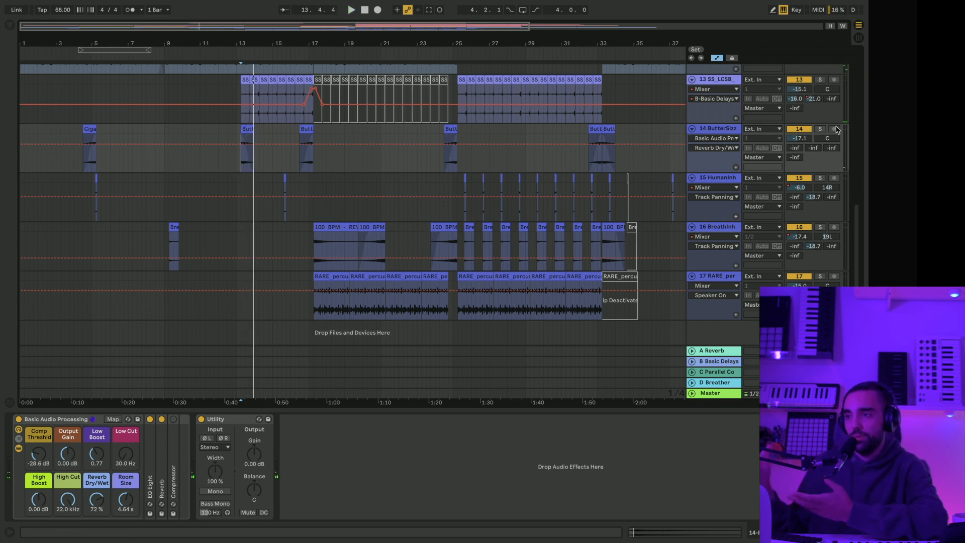
Step: Solo the HumanInh track, play its breath clip from 15.3.1, then unsolo the track
{"action": "left_click_drag", "start_coordinate": [282, 46], "coordinate": [281, 78]}
{"action": "left_click", "coordinate": [205, 215]}
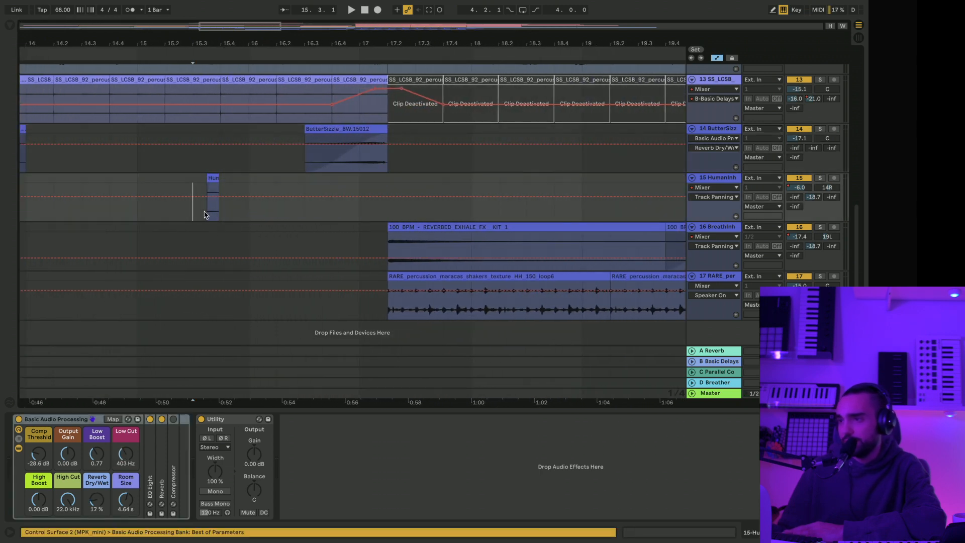
{"action": "left_click", "coordinate": [820, 179]}
{"action": "key", "text": "space"}
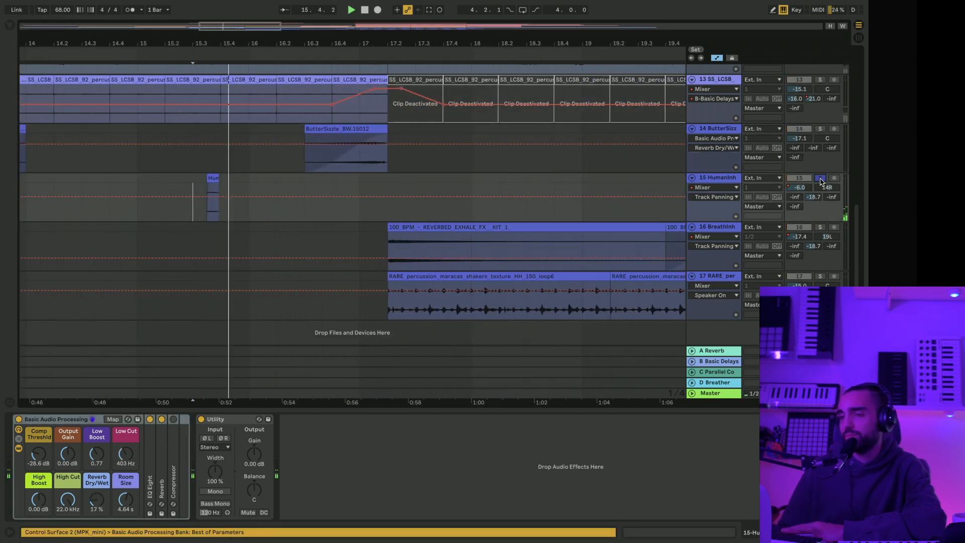
{"action": "key", "text": "space"}
{"action": "left_click", "coordinate": [820, 178]}
Step: Play the full mix from the ButterSizzle clip before bar 17 and select the REVERBED_EXHALE_FX clips on BreathInh
{"action": "left_click", "coordinate": [343, 169]}
{"action": "key", "text": "space"}
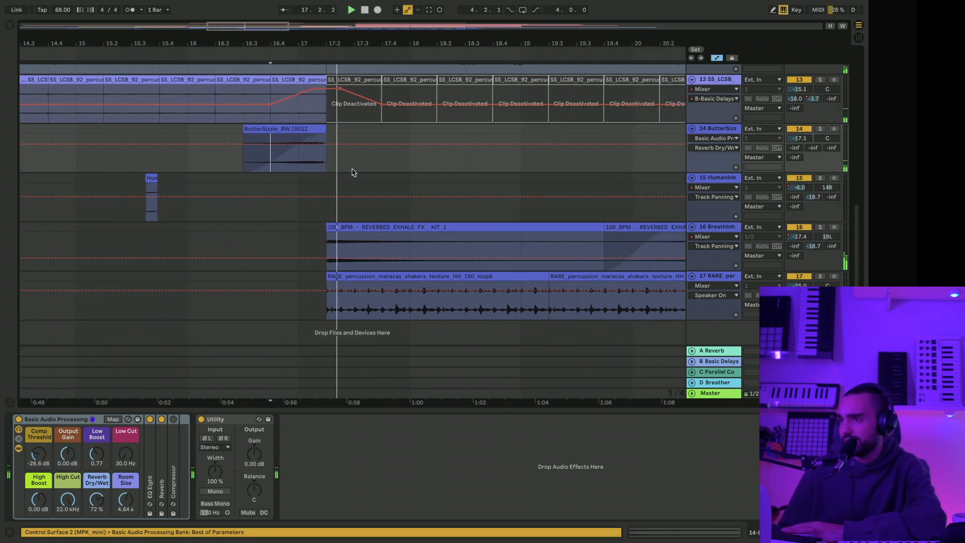
{"action": "left_click_drag", "start_coordinate": [344, 43], "coordinate": [207, 23]}
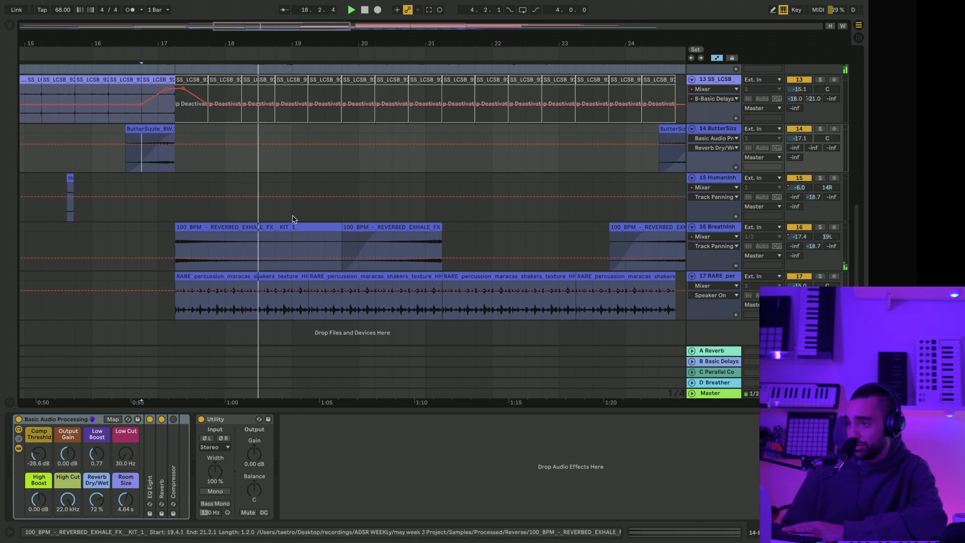
{"action": "left_click", "coordinate": [238, 226]}
{"action": "left_click", "coordinate": [343, 228]}
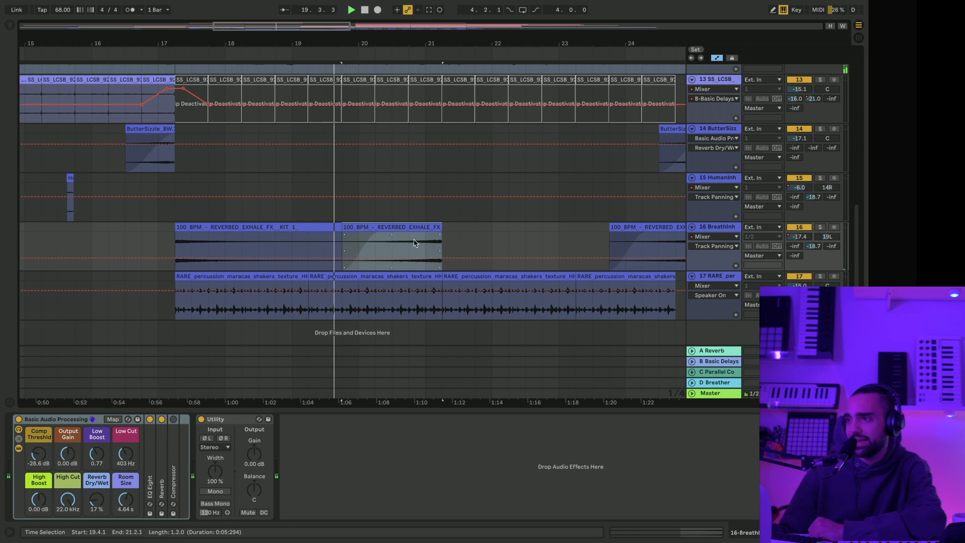
{"action": "left_click_drag", "start_coordinate": [448, 44], "coordinate": [257, 34]}
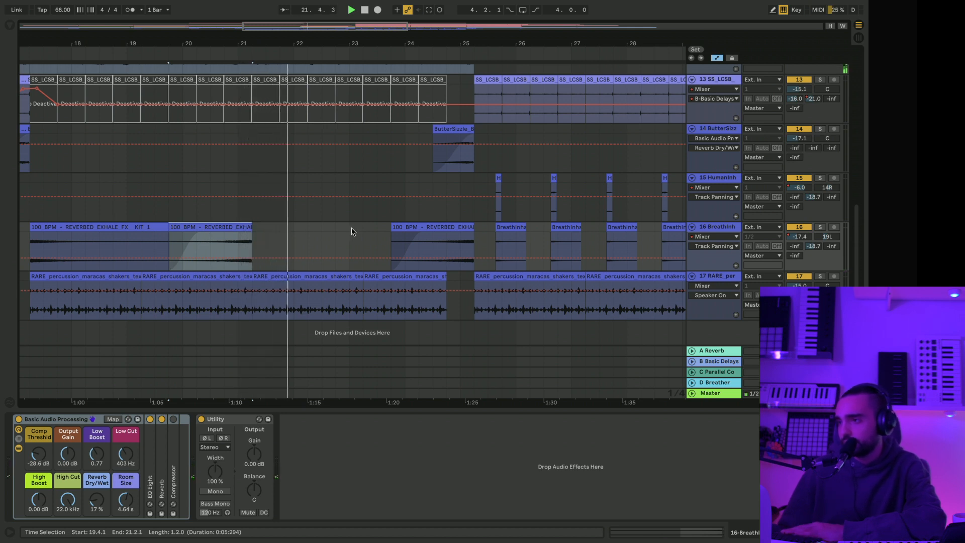
Step: Show the Track Volume automation on BreathInh across the remaining sections, and stop playback
{"action": "left_click", "coordinate": [798, 237]}
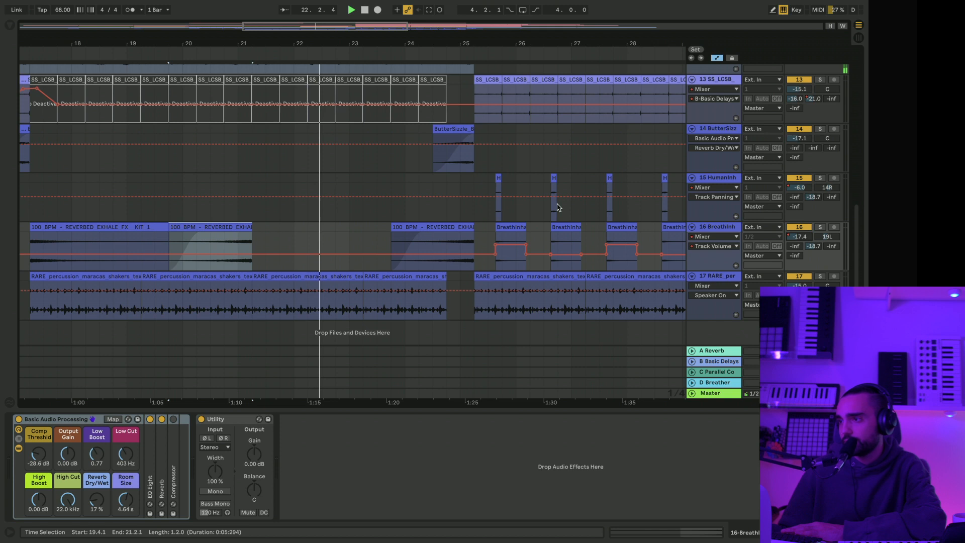
{"action": "left_click_drag", "start_coordinate": [386, 43], "coordinate": [299, 20]}
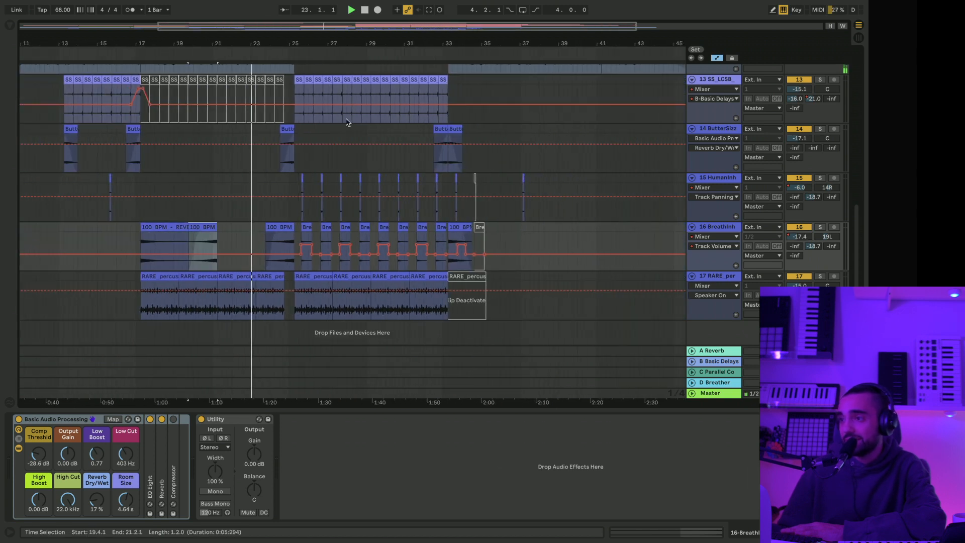
{"action": "key", "text": "space"}
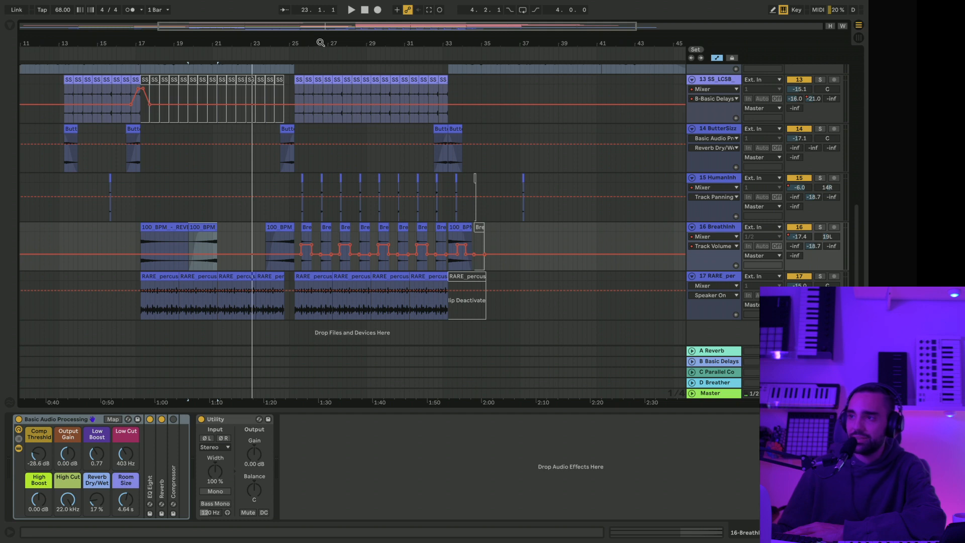
Step: Play the full mix from 25.2.1, stop, and select the first BreathInh clips to examine their volume automation
{"action": "left_click_drag", "start_coordinate": [320, 42], "coordinate": [307, 66]}
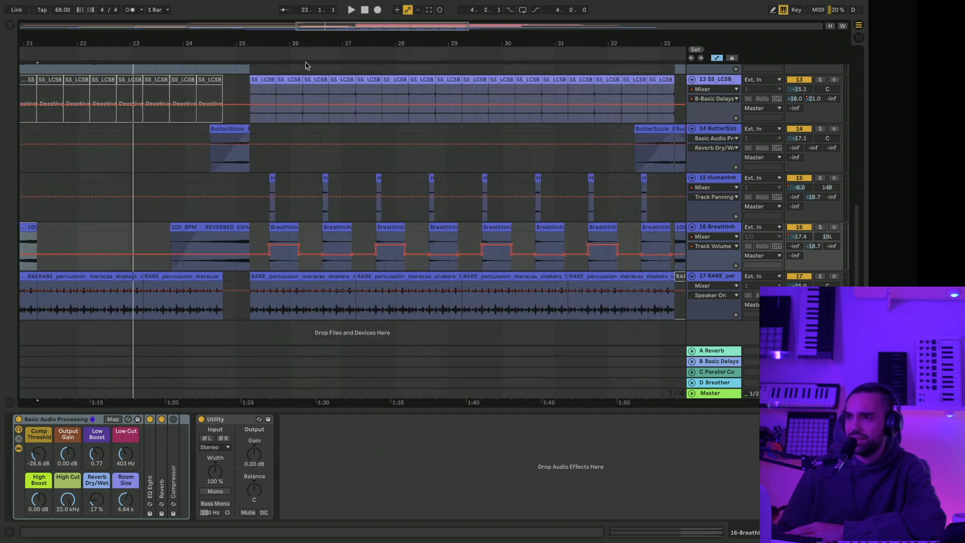
{"action": "left_click", "coordinate": [250, 220]}
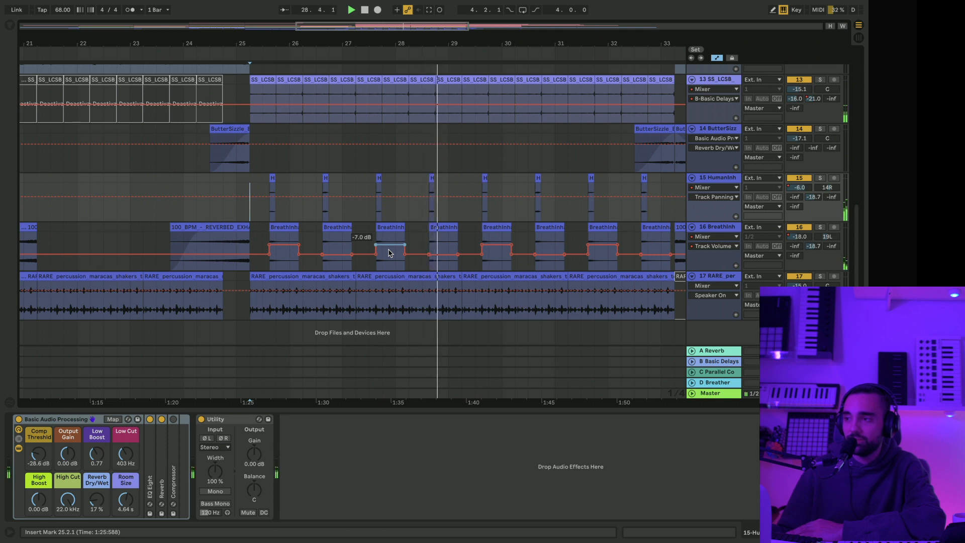
{"action": "left_click", "coordinate": [388, 226]}
{"action": "key", "text": "space"}
{"action": "left_click", "coordinate": [337, 226]}
{"action": "left_click", "coordinate": [283, 226]}
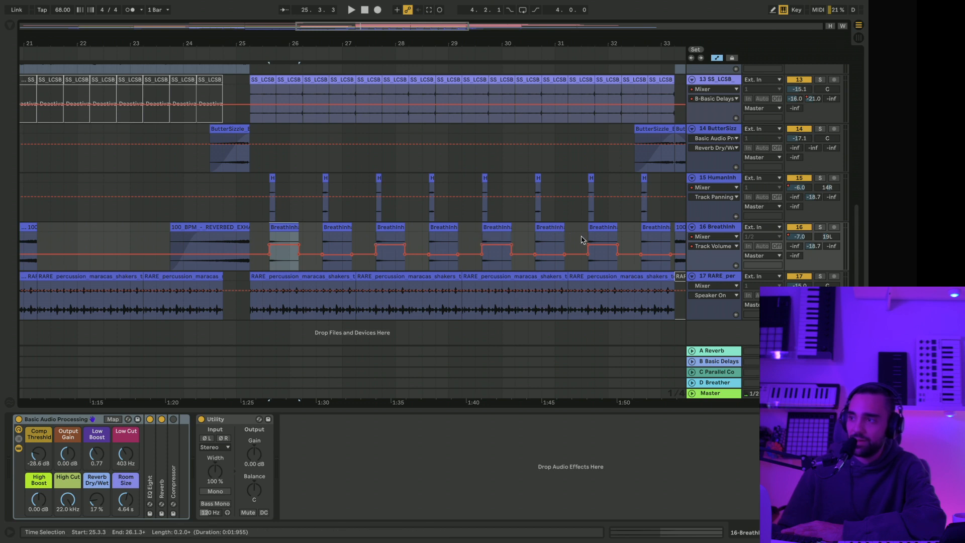
Step: Solo HumanInh and play it from 25.3.1, then unsolo it to hear the full mix and stop playback
{"action": "scroll", "coordinate": [588, 237], "scroll_direction": "right", "scroll_amount": 3}
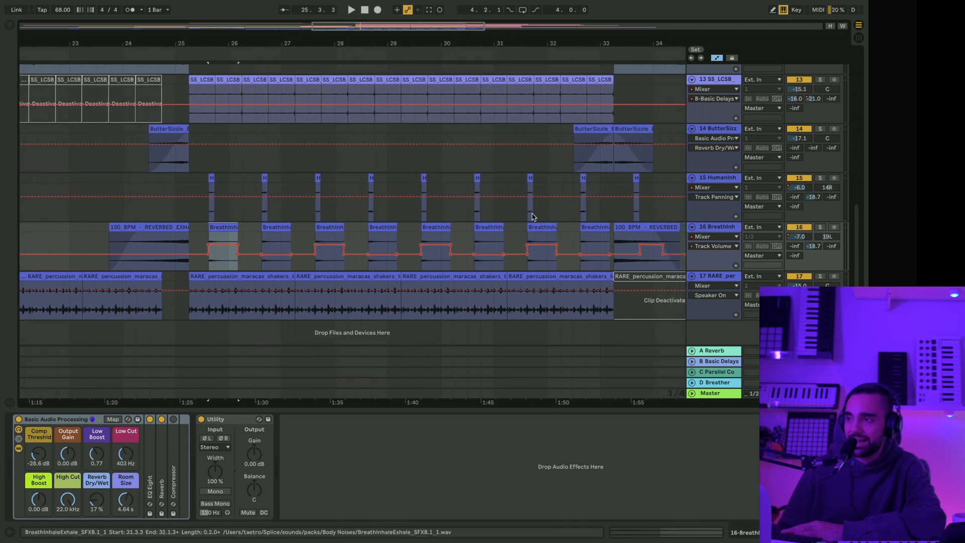
{"action": "left_click", "coordinate": [202, 201]}
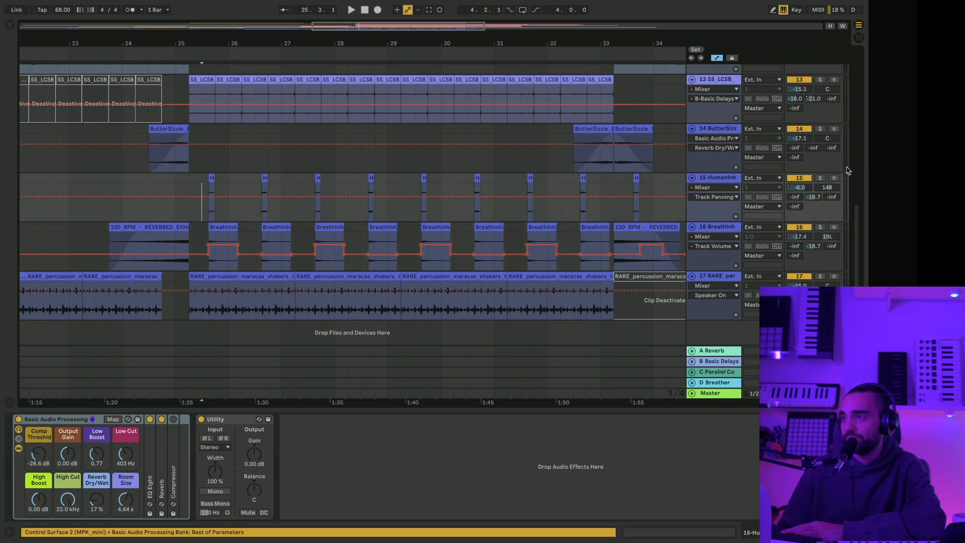
{"action": "left_click", "coordinate": [818, 178]}
{"action": "key", "text": "space"}
{"action": "left_click", "coordinate": [818, 178]}
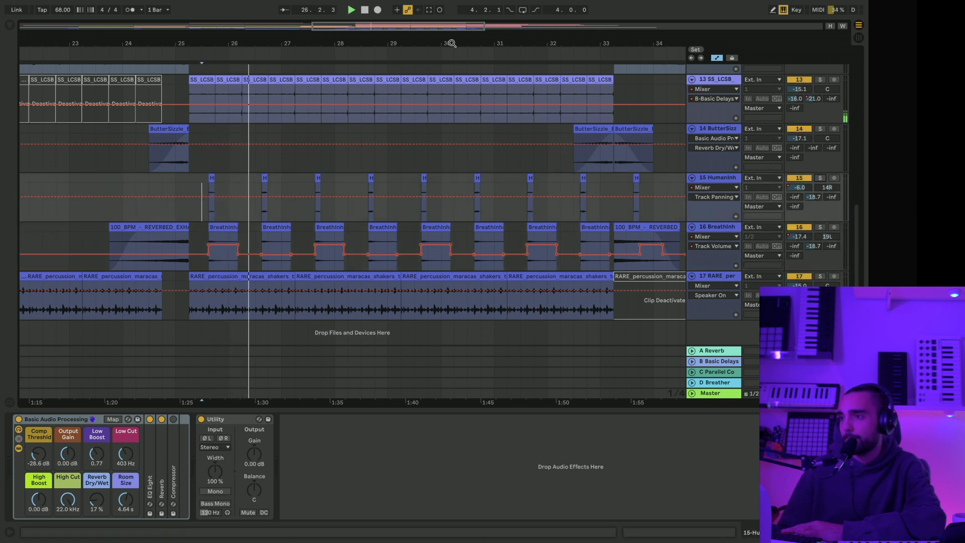
{"action": "left_click_drag", "start_coordinate": [450, 44], "coordinate": [396, 15]}
{"action": "key", "text": "space"}
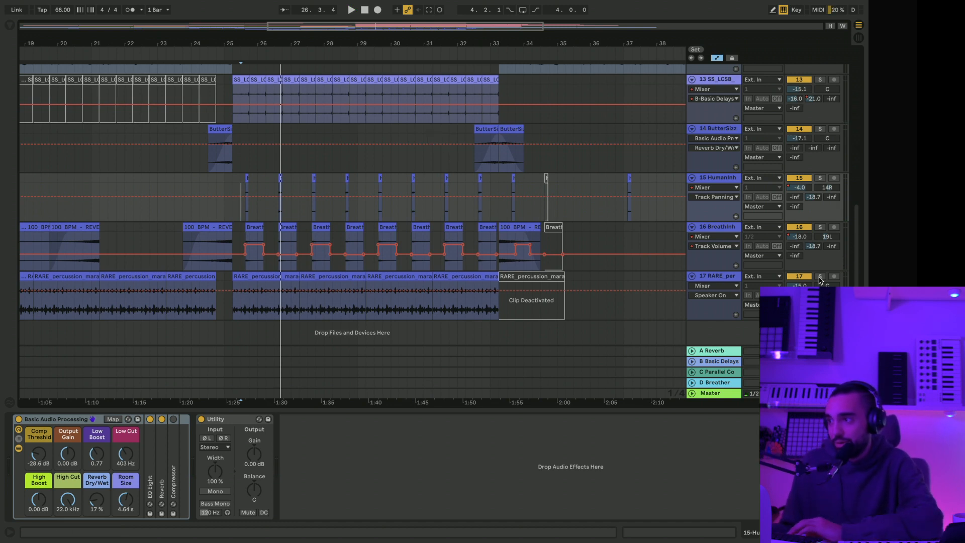
Step: Solo the RARE_percussion track and play its maracas shaker loop from 25.2.1
{"action": "left_click", "coordinate": [233, 314]}
{"action": "key", "text": "space"}
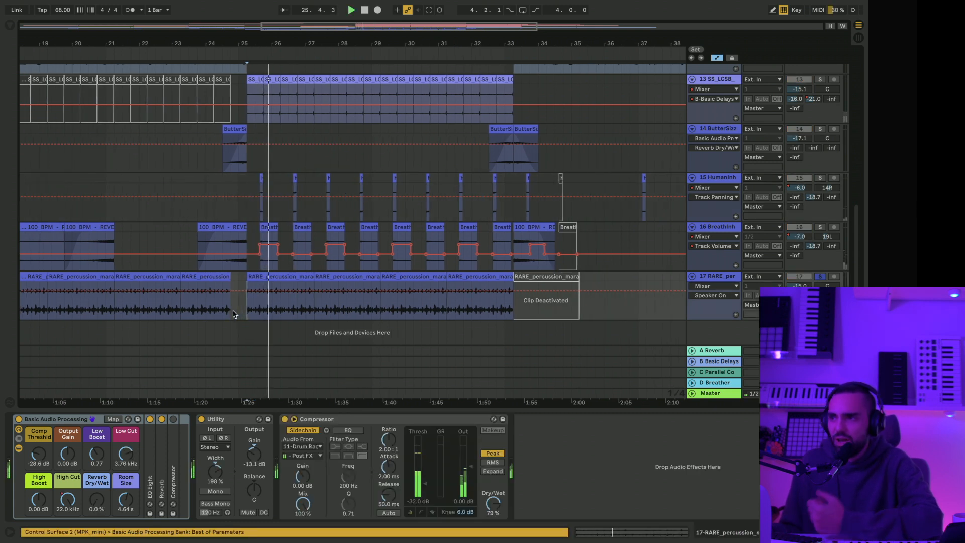
Step: Look over the maracas clips across the arrangement during solo playback, and unsolo the RARE_percussion track to hear the full mix
{"action": "scroll", "coordinate": [233, 314], "scroll_direction": "left", "scroll_amount": 3}
{"action": "scroll", "coordinate": [233, 313], "scroll_direction": "left", "scroll_amount": 5}
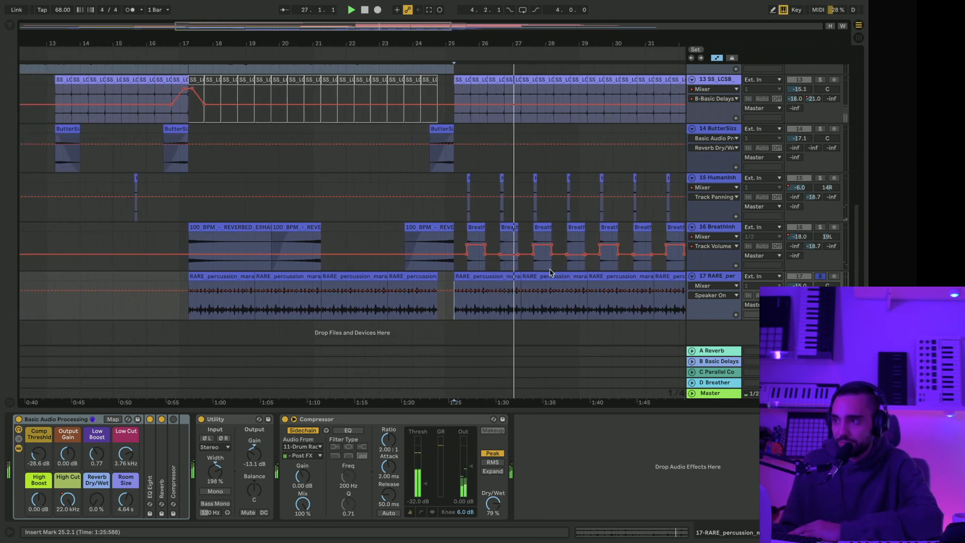
{"action": "scroll", "coordinate": [520, 273], "scroll_direction": "right", "scroll_amount": 5}
{"action": "scroll", "coordinate": [550, 273], "scroll_direction": "right", "scroll_amount": 3}
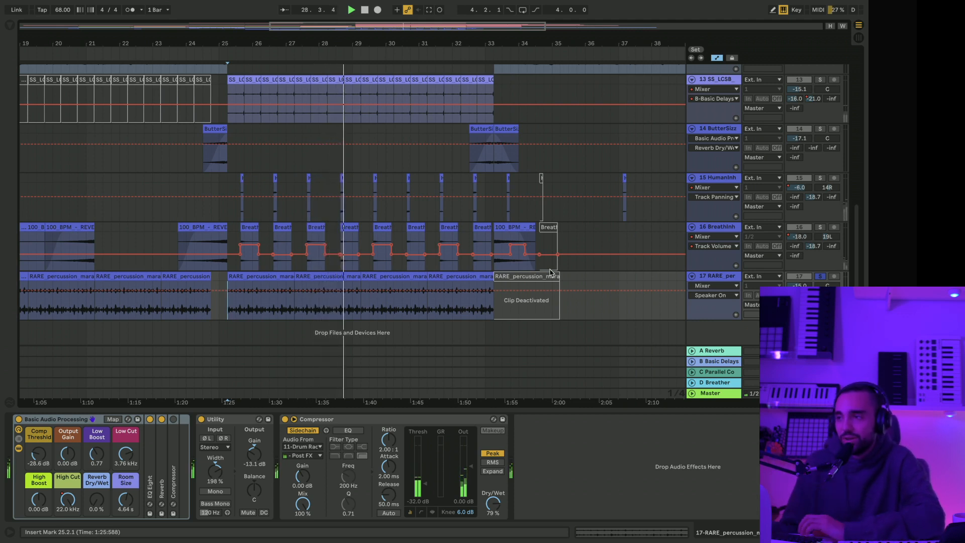
{"action": "left_click", "coordinate": [821, 277]}
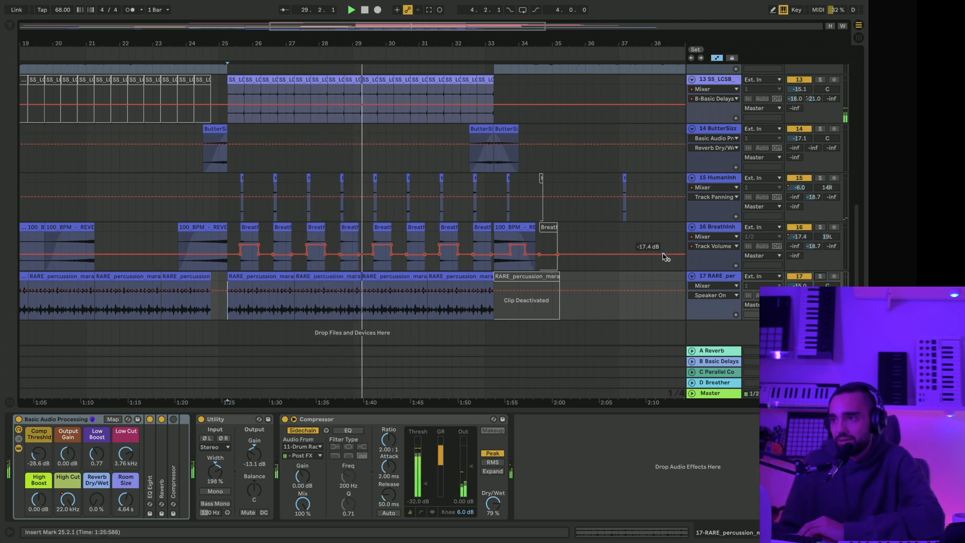
Step: Play the SS_LCSB percussion clips on track 13 soloed from 25.2.1, and unsolo the track to bring back the full mix
{"action": "scroll", "coordinate": [662, 254], "scroll_direction": "up", "scroll_amount": 5}
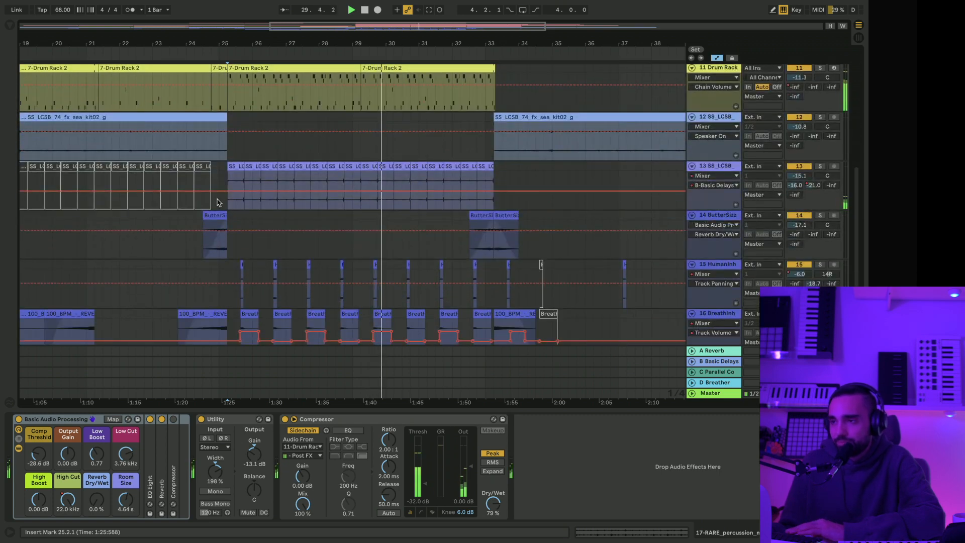
{"action": "left_click", "coordinate": [228, 205]}
{"action": "key", "text": "space"}
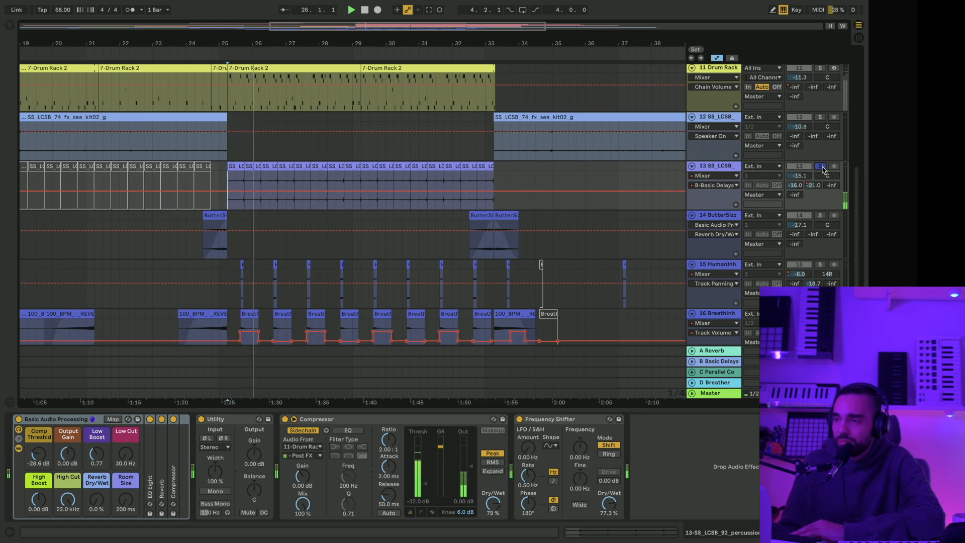
{"action": "scroll", "coordinate": [749, 168], "scroll_direction": "up", "scroll_amount": 5}
{"action": "left_click", "coordinate": [821, 281]}
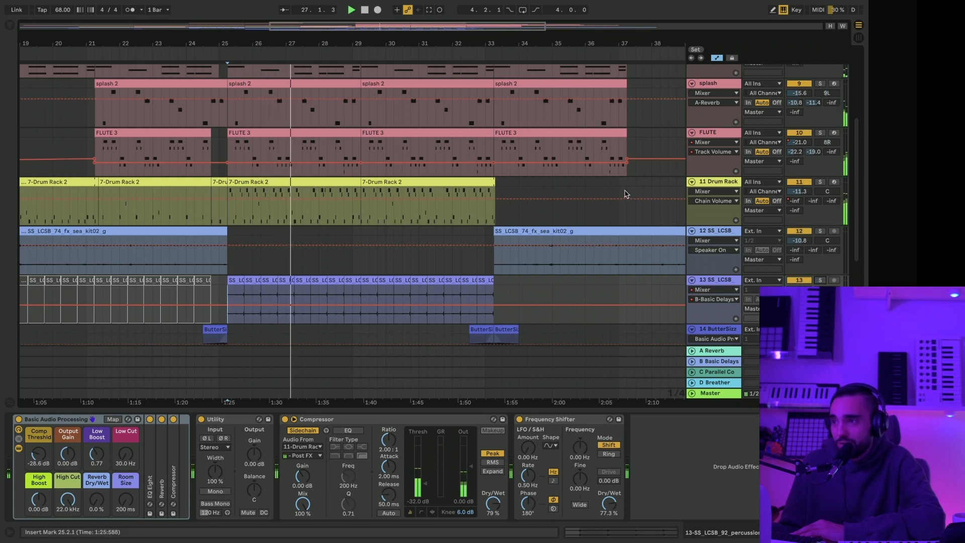
Step: Listen to the full mix while reviewing the drum, sea effect, breath and percussion tracks, and stop playback
{"action": "scroll", "coordinate": [626, 194], "scroll_direction": "down", "scroll_amount": 7}
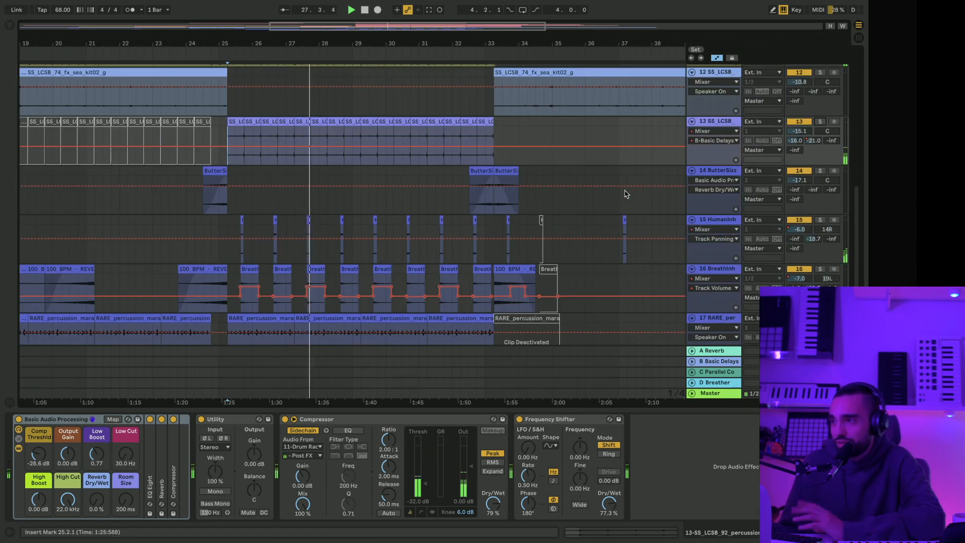
{"action": "scroll", "coordinate": [626, 194], "scroll_direction": "up", "scroll_amount": 3}
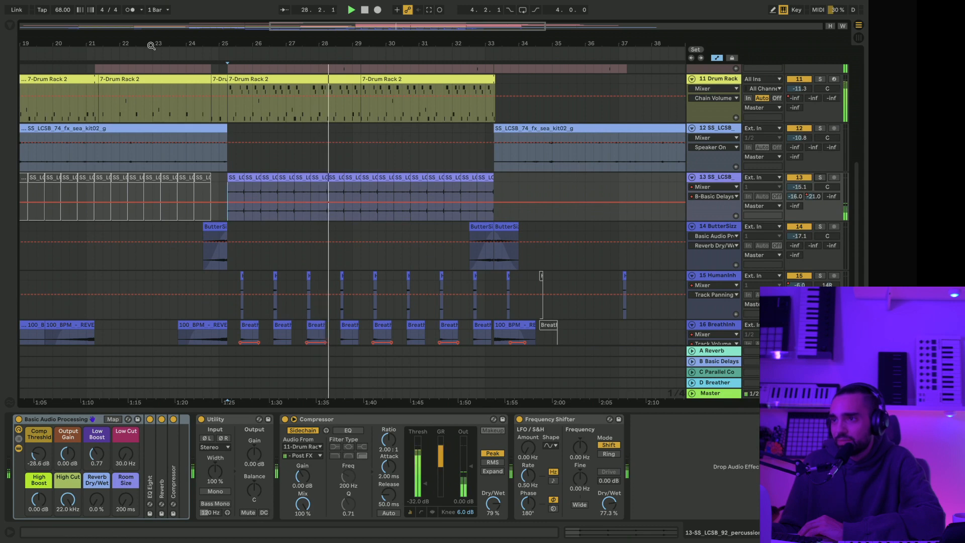
{"action": "left_click_drag", "start_coordinate": [151, 46], "coordinate": [294, 42]}
{"action": "key", "text": "space"}
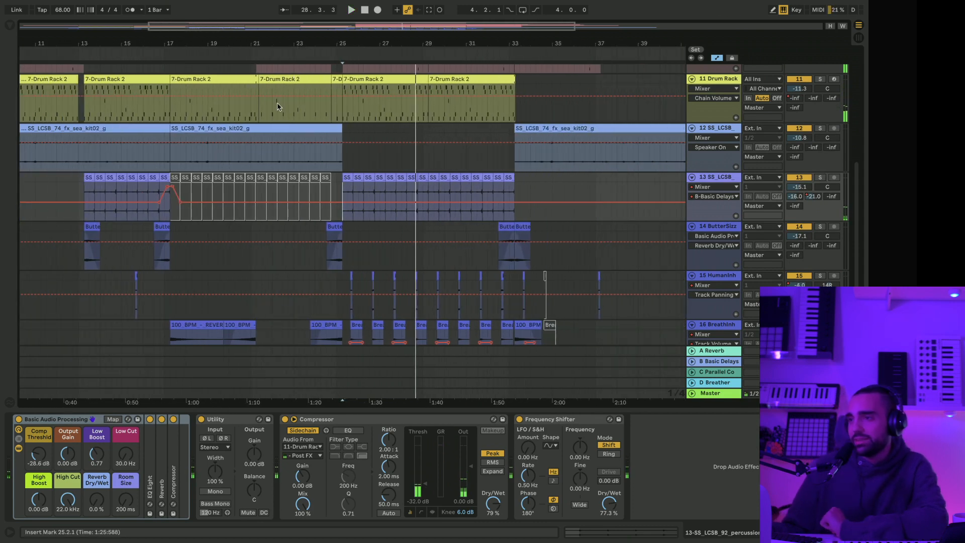
Step: Open the 7-Drum Rack 2 clip in Session View, enlarge the clip editor, and return to Arrangement View
{"action": "key", "text": "Tab"}
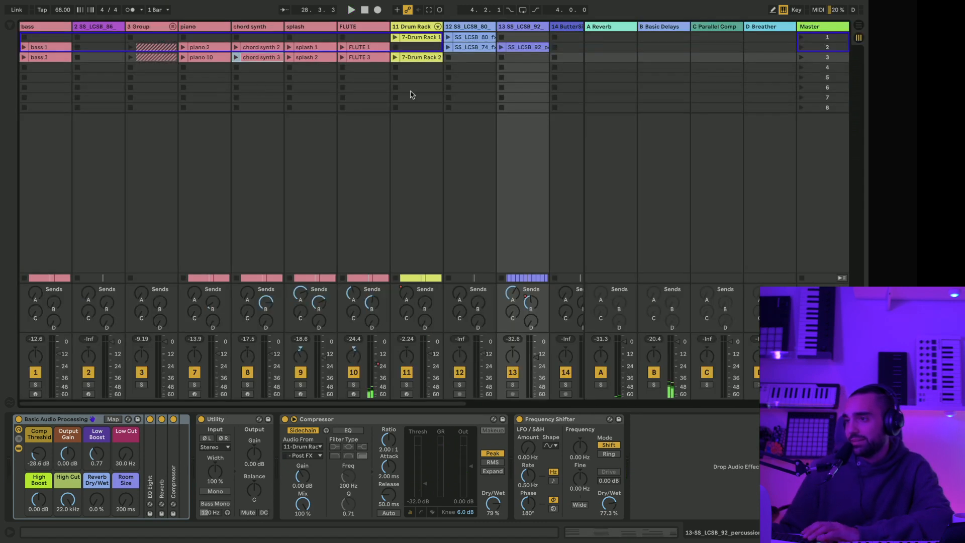
{"action": "left_click", "coordinate": [405, 58]}
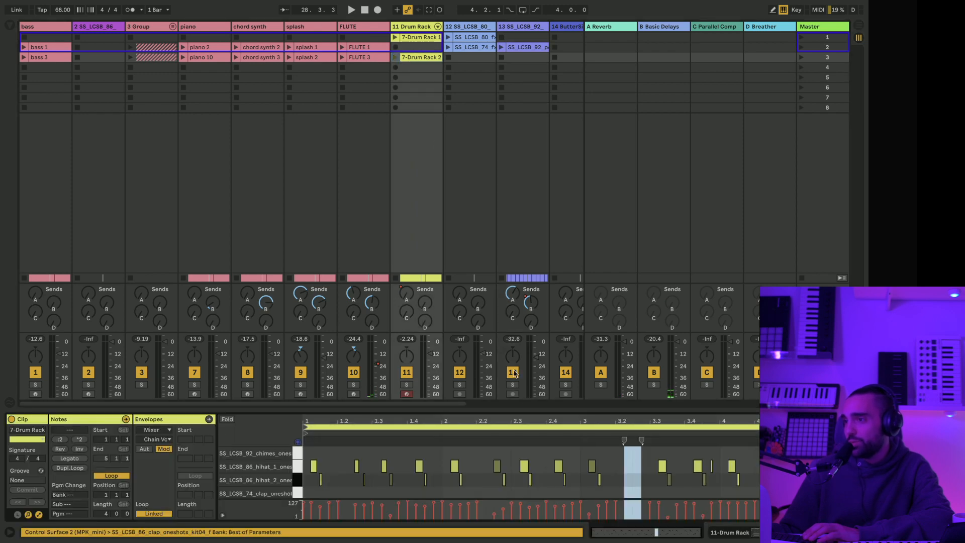
{"action": "left_click_drag", "start_coordinate": [510, 408], "coordinate": [548, 313]}
{"action": "key", "text": "Tab"}
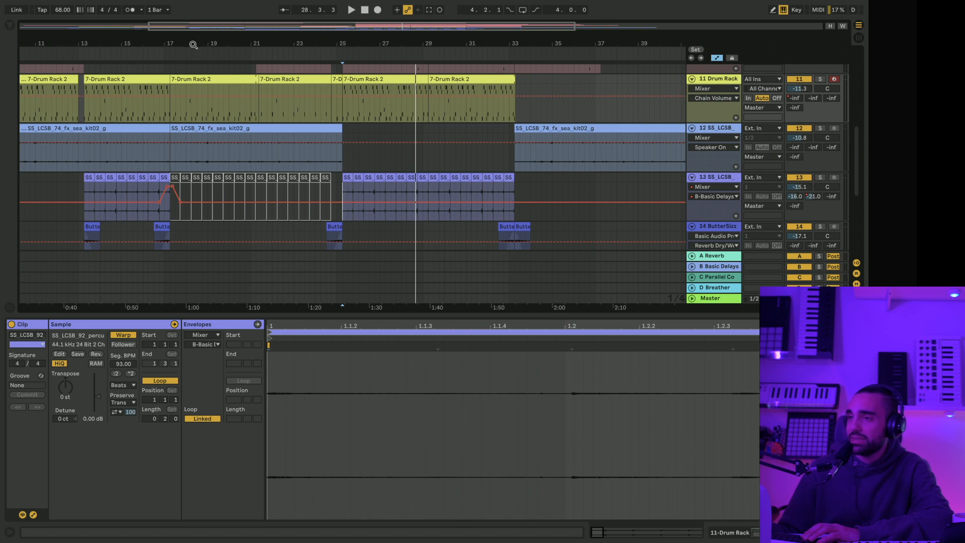
Step: Compare the MIDI notes of the Drum Rack 2 clips starting at 9.2.1, 25.2.1 and 29.2.1
{"action": "left_click_drag", "start_coordinate": [193, 45], "coordinate": [273, 41]}
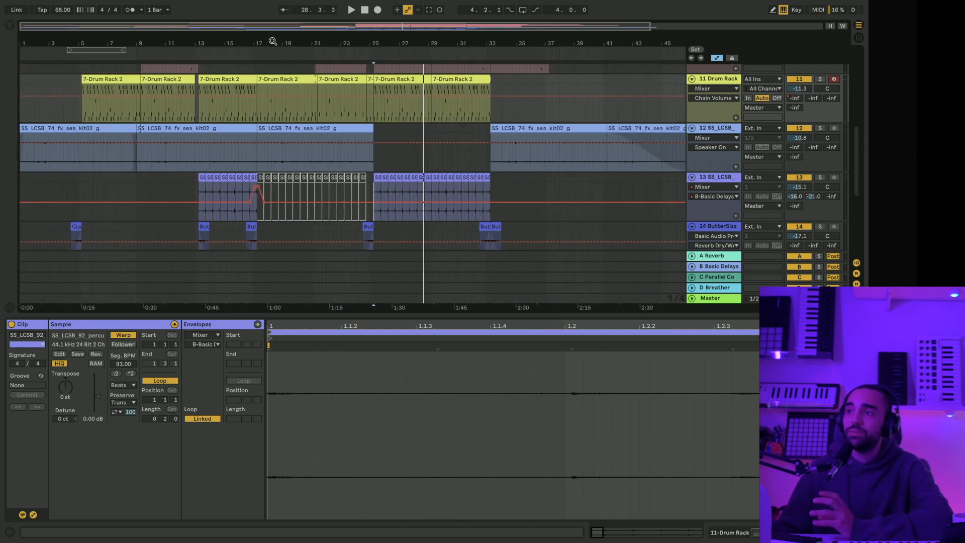
{"action": "left_click", "coordinate": [162, 79]}
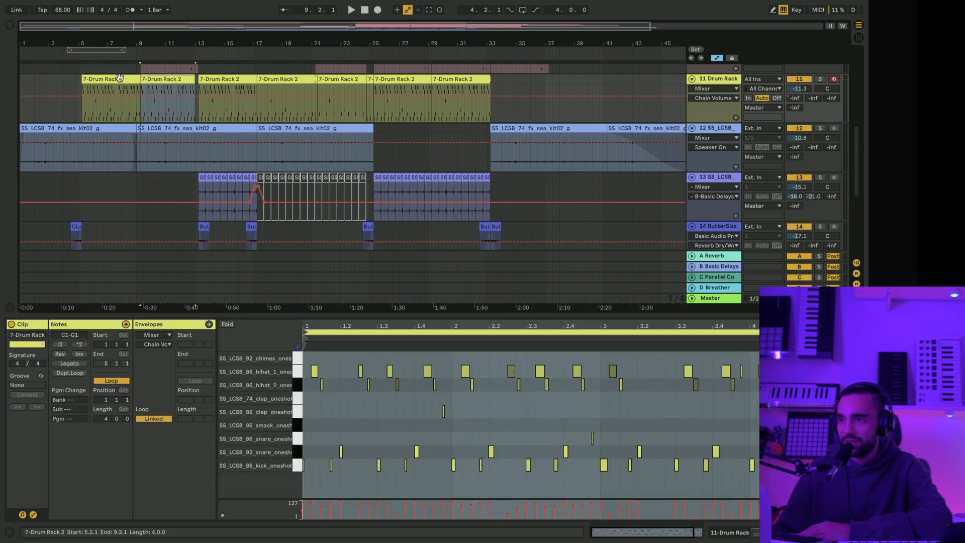
{"action": "left_click", "coordinate": [399, 81]}
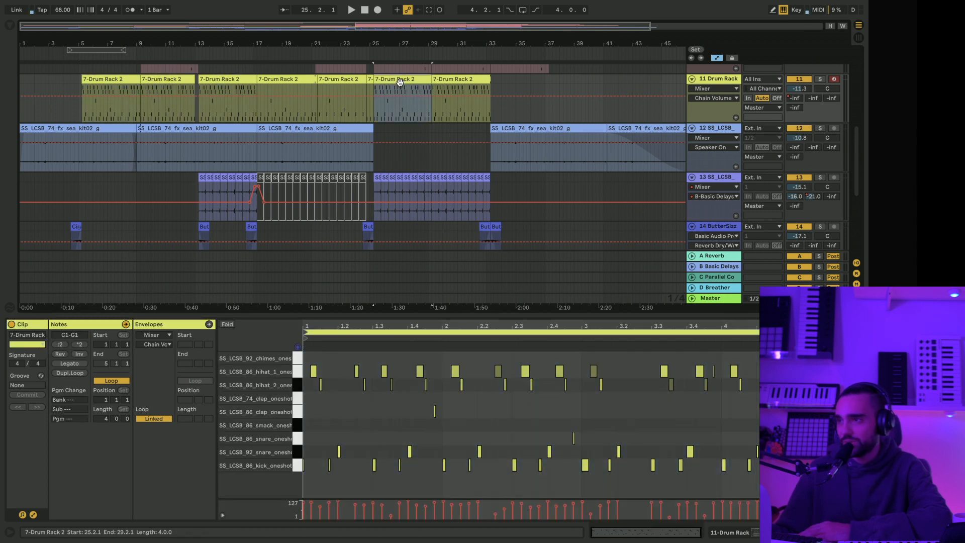
{"action": "left_click", "coordinate": [463, 79]}
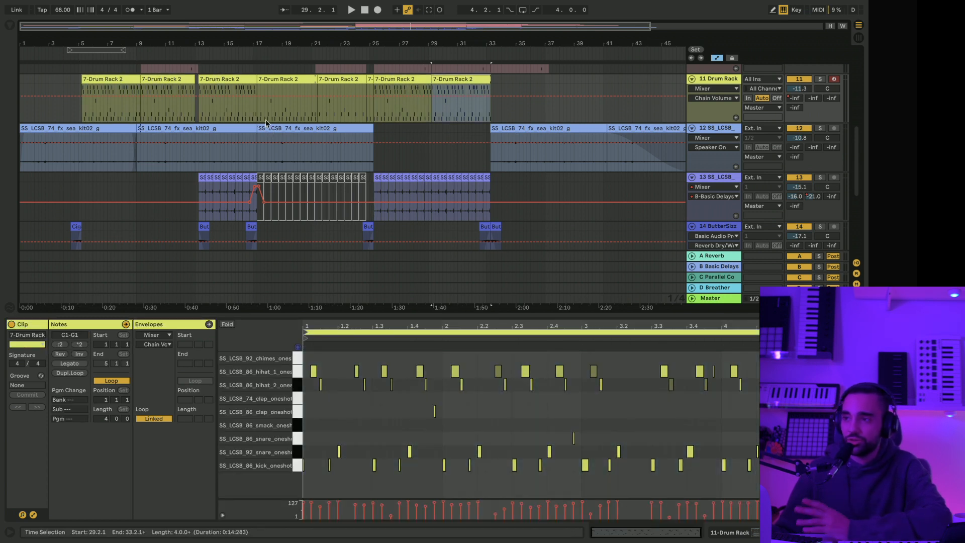
Step: Select the Drum Rack 2 clip at 17.2.1 and play it to examine its kick, snare and clap pattern
{"action": "left_click", "coordinate": [259, 119]}
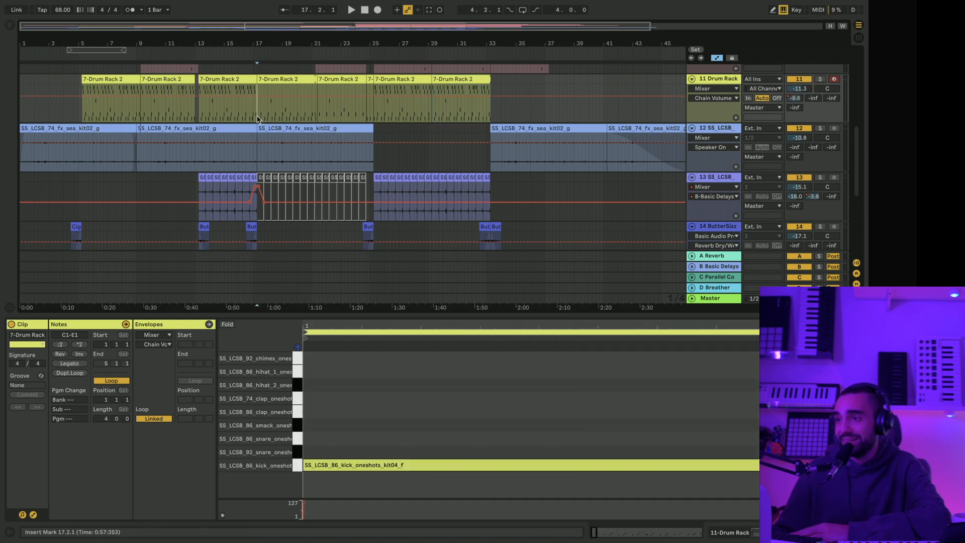
{"action": "left_click", "coordinate": [281, 82]}
{"action": "left_click_drag", "start_coordinate": [282, 42], "coordinate": [282, 101]}
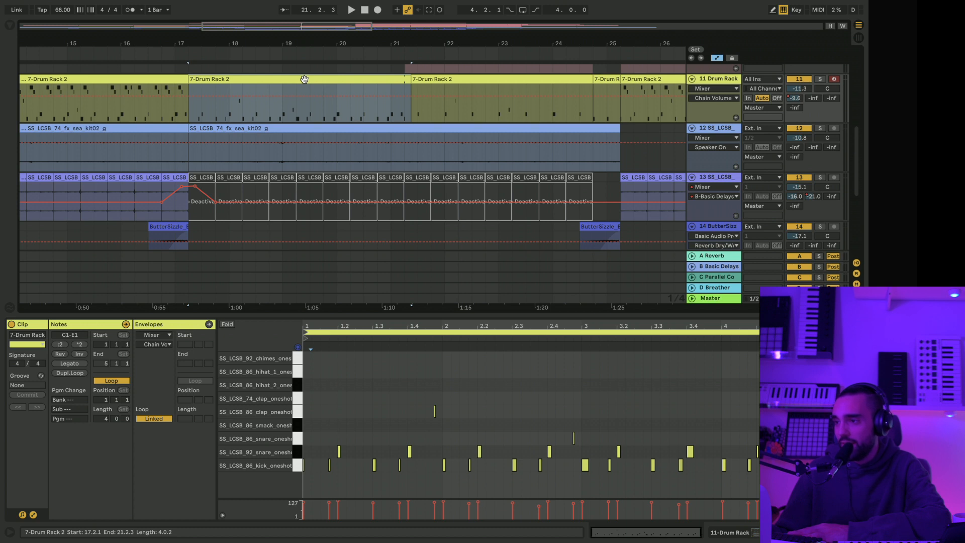
{"action": "key", "text": "space"}
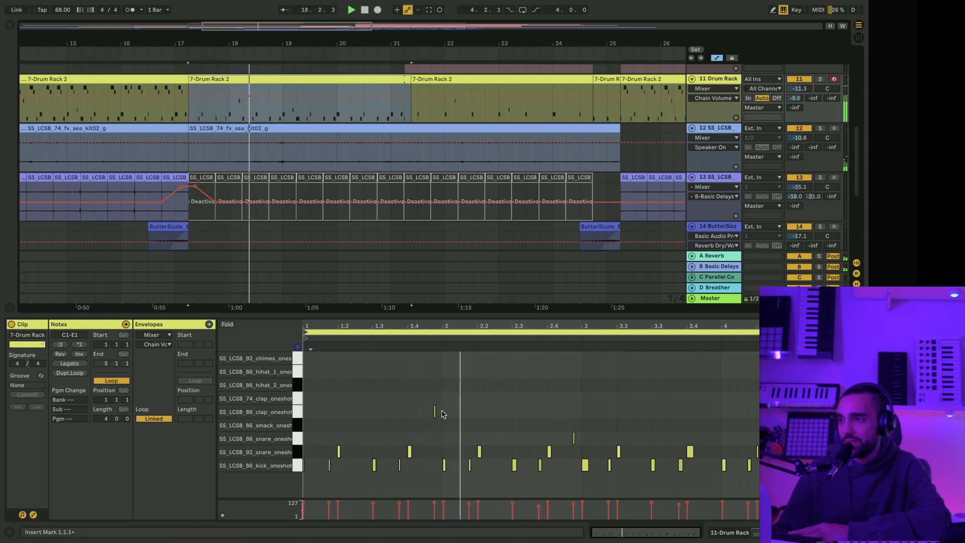
Step: Examine the notes of the Drum Rack 2 clip at 21.2.3 and play from 21.2.1 through into bar 25
{"action": "left_click_drag", "start_coordinate": [448, 44], "coordinate": [322, 29]}
{"action": "left_click", "coordinate": [316, 79]}
{"action": "key", "text": "space"}
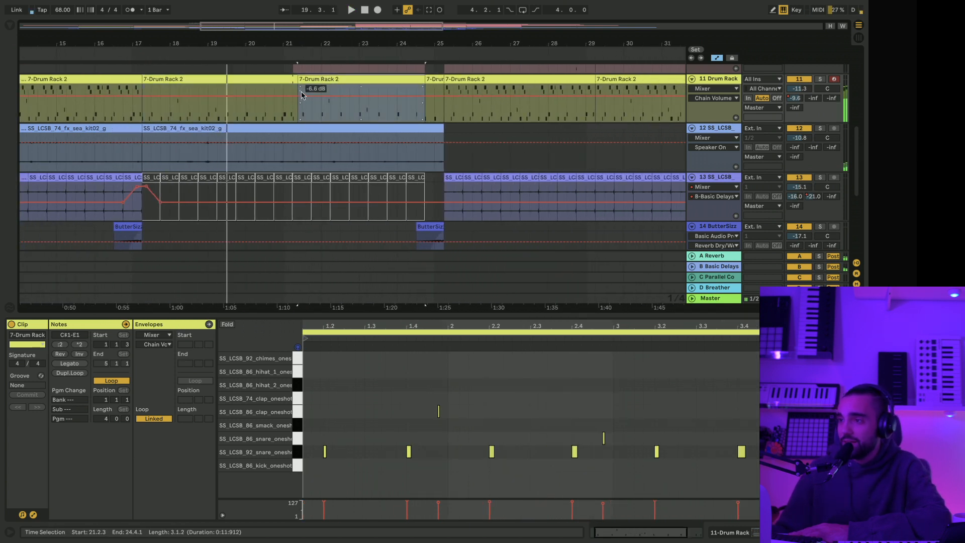
{"action": "left_click", "coordinate": [295, 117]}
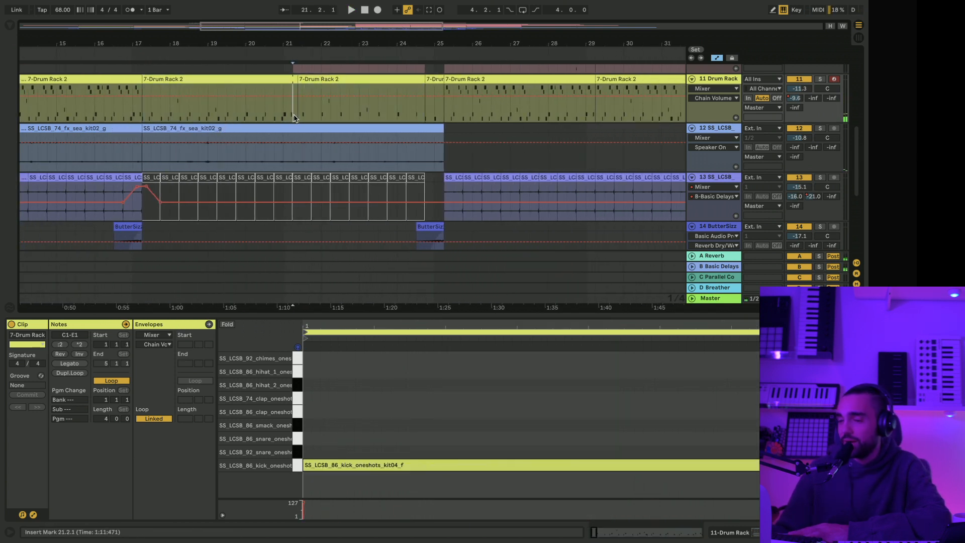
{"action": "left_click", "coordinate": [319, 90]}
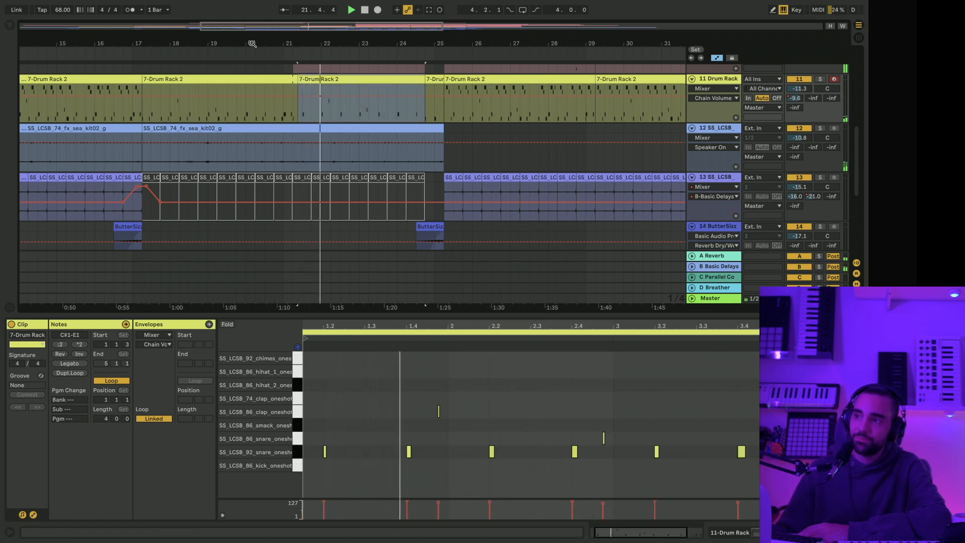
{"action": "left_click_drag", "start_coordinate": [252, 44], "coordinate": [115, 44]}
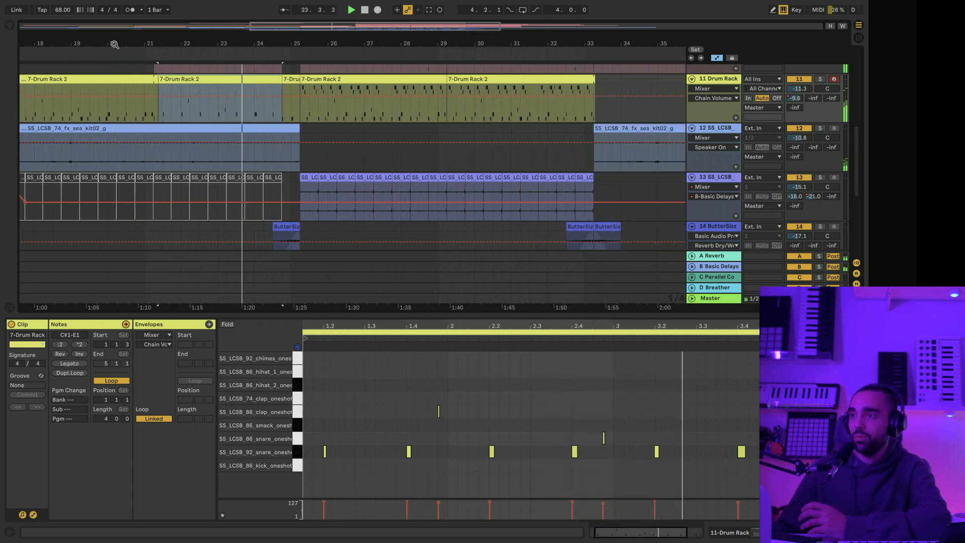
{"action": "left_click_drag", "start_coordinate": [115, 44], "coordinate": [123, 42]}
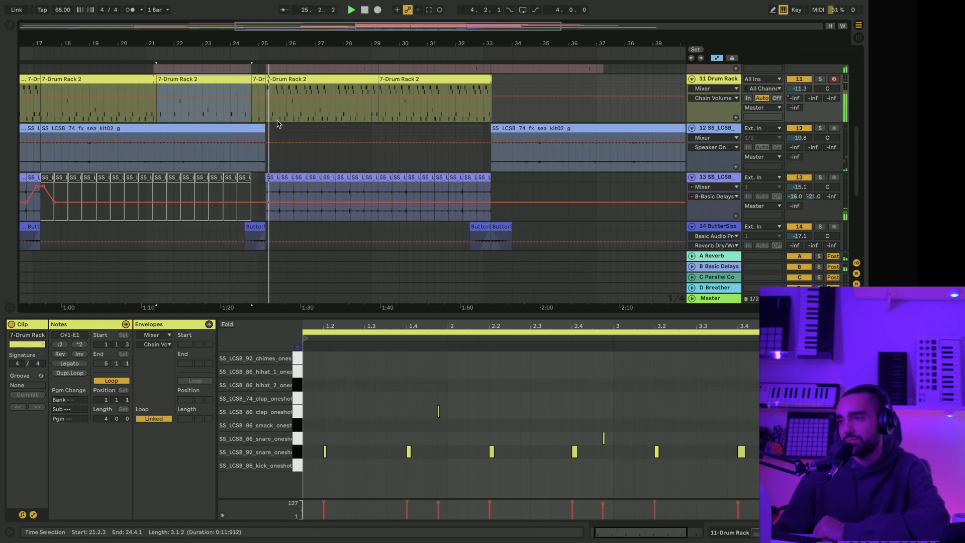
Step: Review all tracks of the bar 25 section during full-mix playback, enlarging the arrangement by hiding the clip editor, and stop playback
{"action": "scroll", "coordinate": [280, 164], "scroll_direction": "down", "scroll_amount": 5}
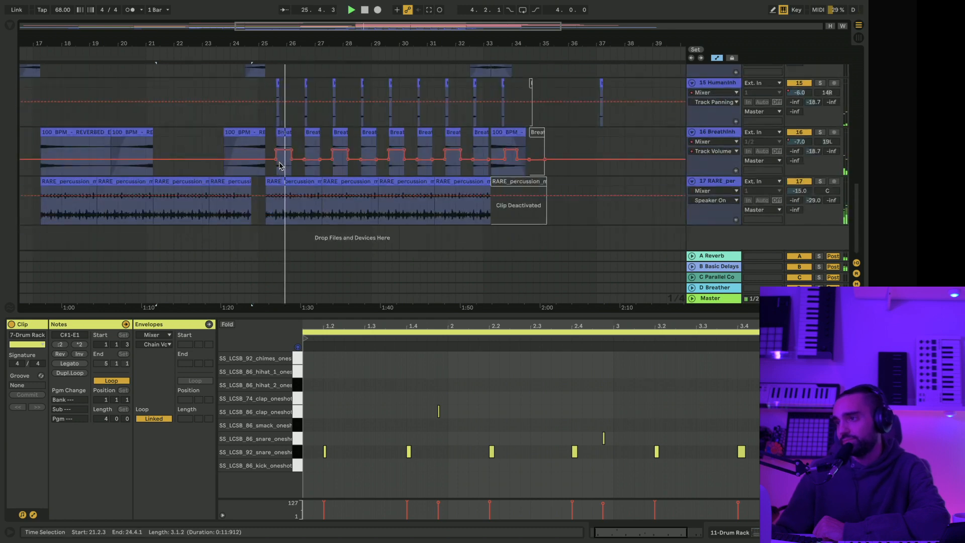
{"action": "left_click_drag", "start_coordinate": [349, 314], "coordinate": [409, 472]}
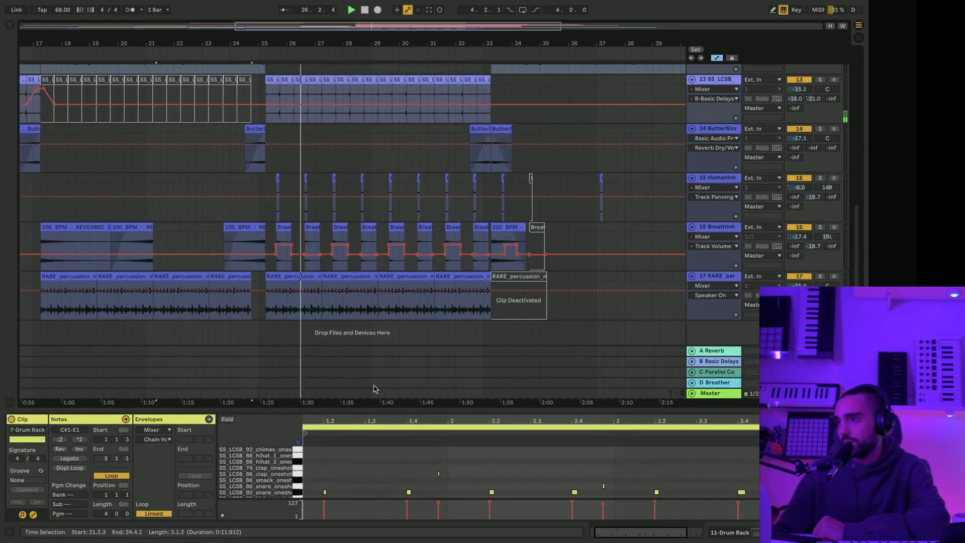
{"action": "scroll", "coordinate": [370, 377], "scroll_direction": "up", "scroll_amount": 10}
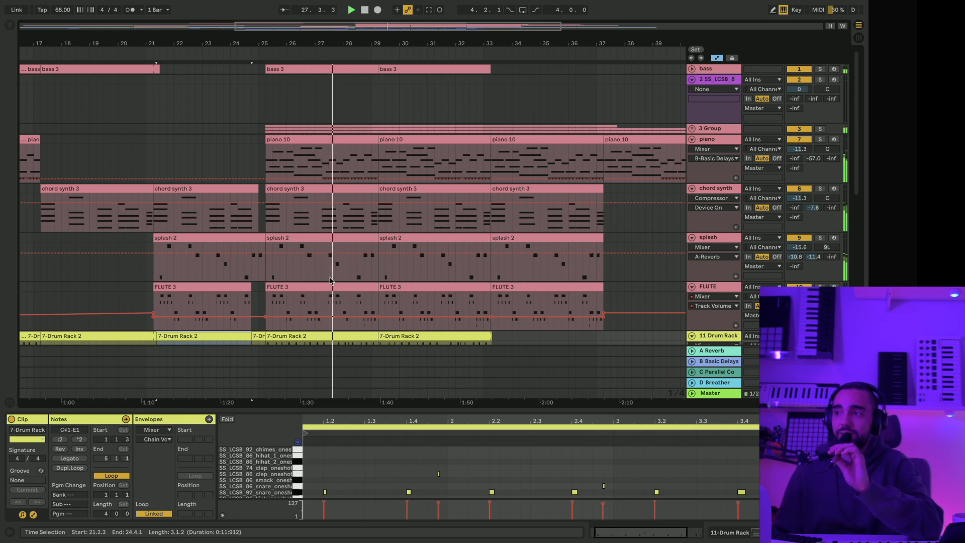
{"action": "scroll", "coordinate": [342, 301], "scroll_direction": "down", "scroll_amount": 2}
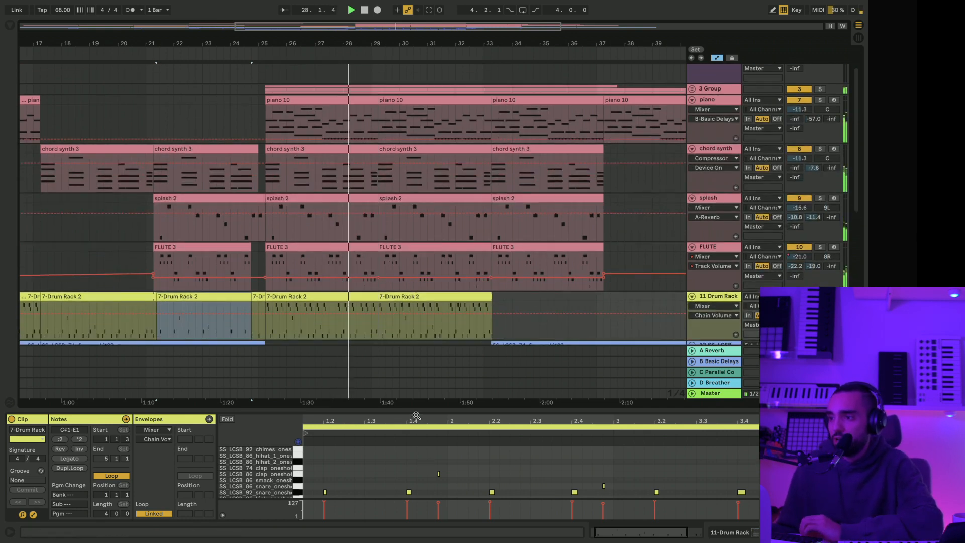
{"action": "left_click_drag", "start_coordinate": [413, 409], "coordinate": [417, 523]}
{"action": "scroll", "coordinate": [372, 260], "scroll_direction": "down", "scroll_amount": 8}
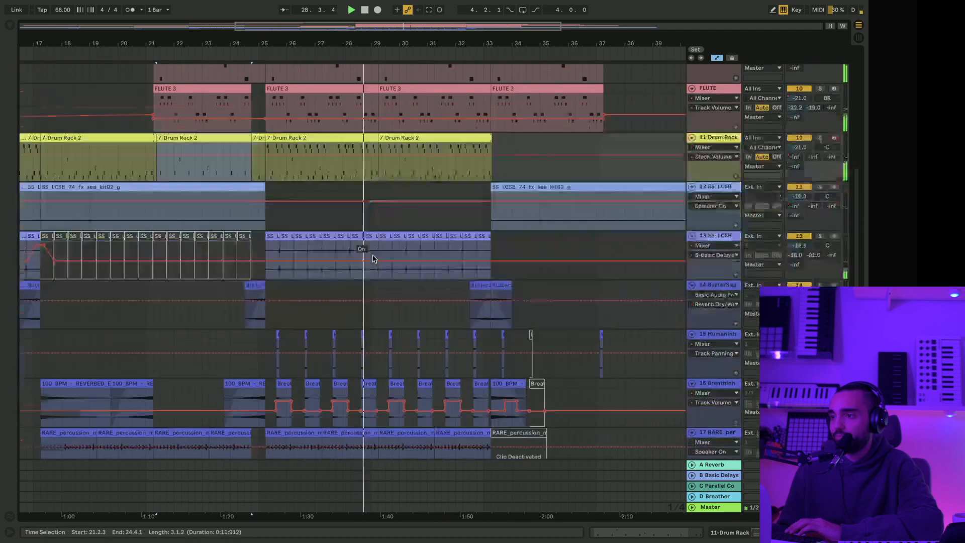
{"action": "scroll", "coordinate": [373, 259], "scroll_direction": "up", "scroll_amount": 2}
{"action": "scroll", "coordinate": [372, 259], "scroll_direction": "up", "scroll_amount": 6}
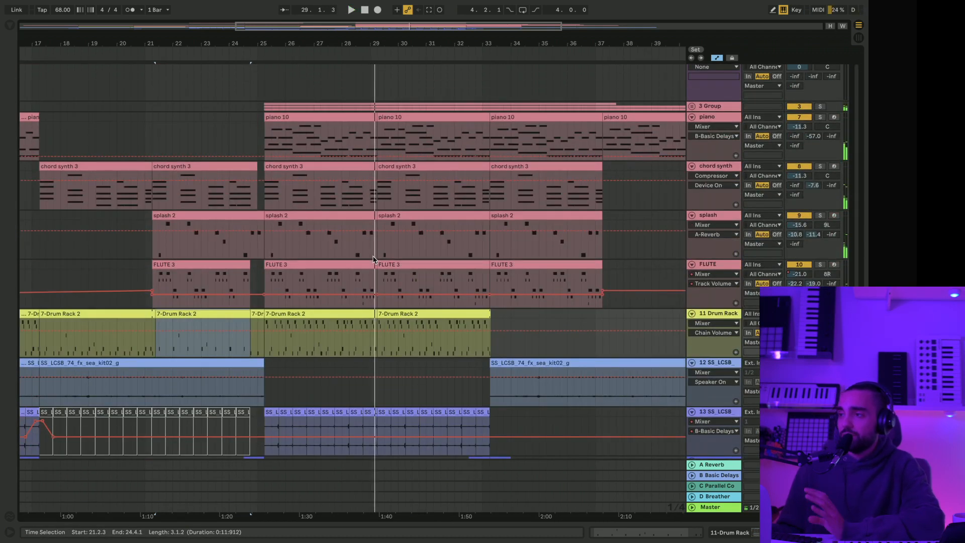
Step: Unfold 3 Group to show its three lead synth tracks from bar 25, and select the group to examine its Auto Filter frequency automation
{"action": "left_click", "coordinate": [692, 108]}
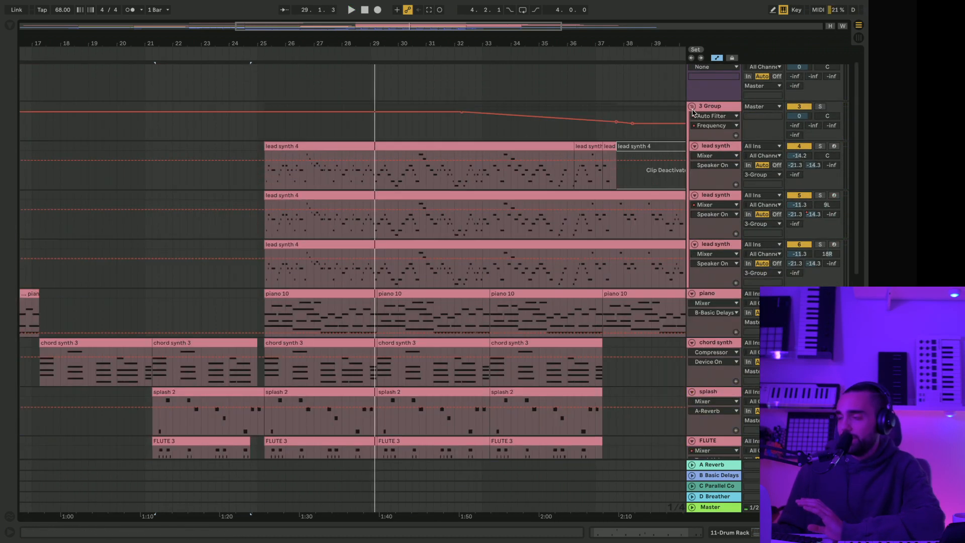
{"action": "left_click", "coordinate": [692, 107]}
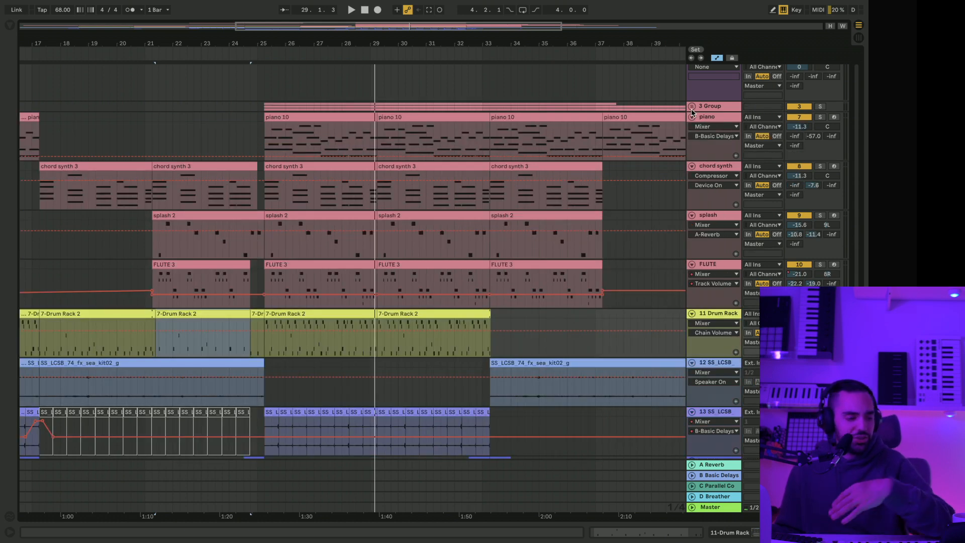
{"action": "left_click", "coordinate": [692, 106]}
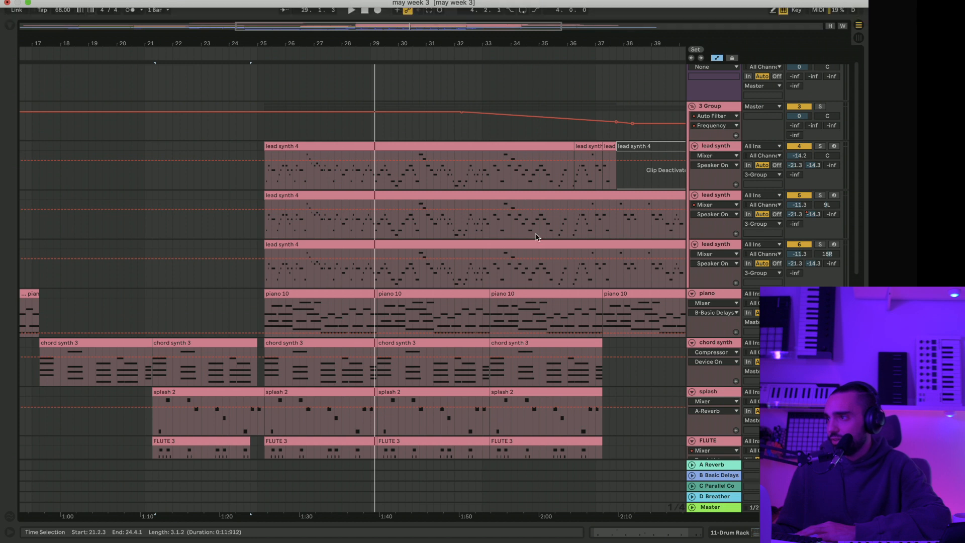
{"action": "left_click", "coordinate": [255, 177]}
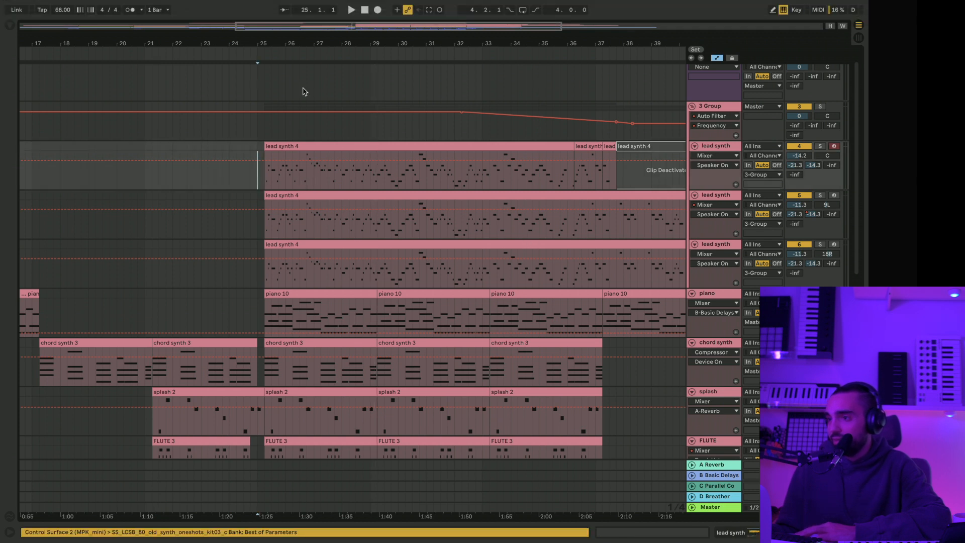
{"action": "left_click_drag", "start_coordinate": [308, 47], "coordinate": [158, 45]}
{"action": "left_click", "coordinate": [714, 106]}
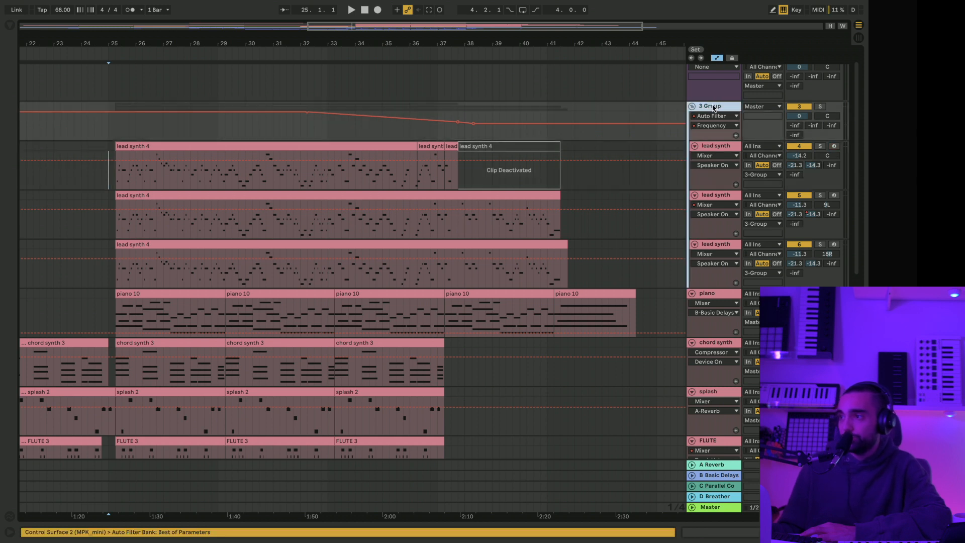
Step: Select each of the three lead synth tracks in 3 Group in turn to identify the separate layers
{"action": "left_click", "coordinate": [724, 147]}
{"action": "left_click", "coordinate": [714, 204]}
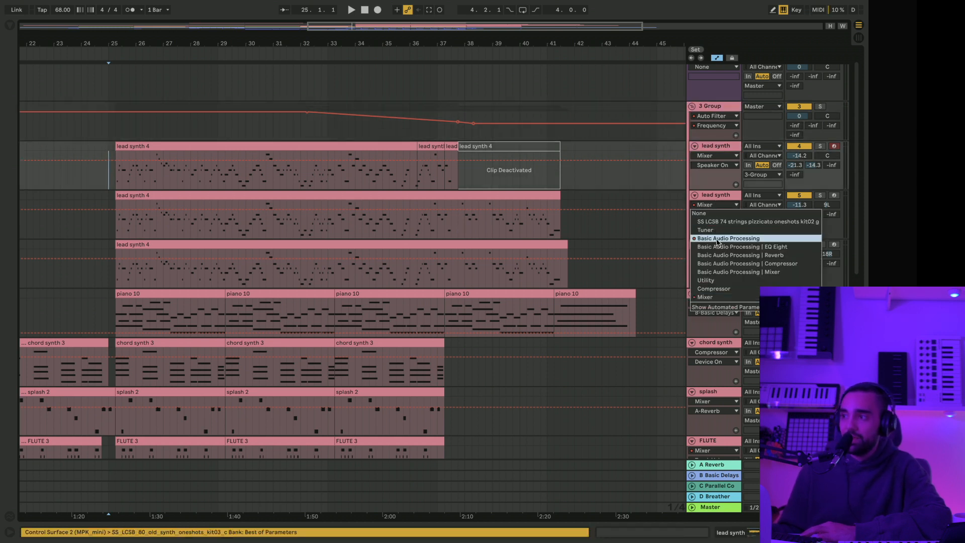
{"action": "left_click", "coordinate": [713, 191]}
{"action": "left_click", "coordinate": [713, 196]}
{"action": "left_click", "coordinate": [716, 245]}
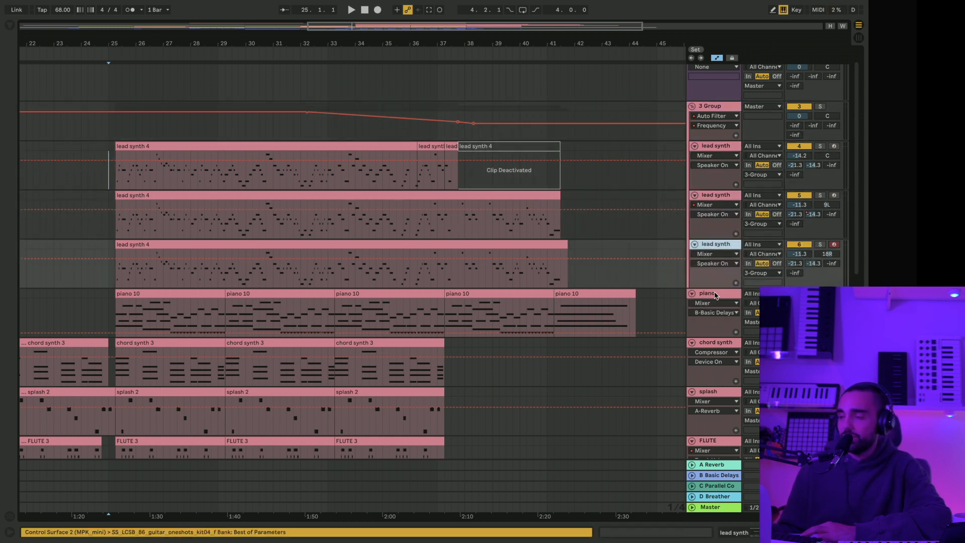
{"action": "left_click", "coordinate": [719, 196]}
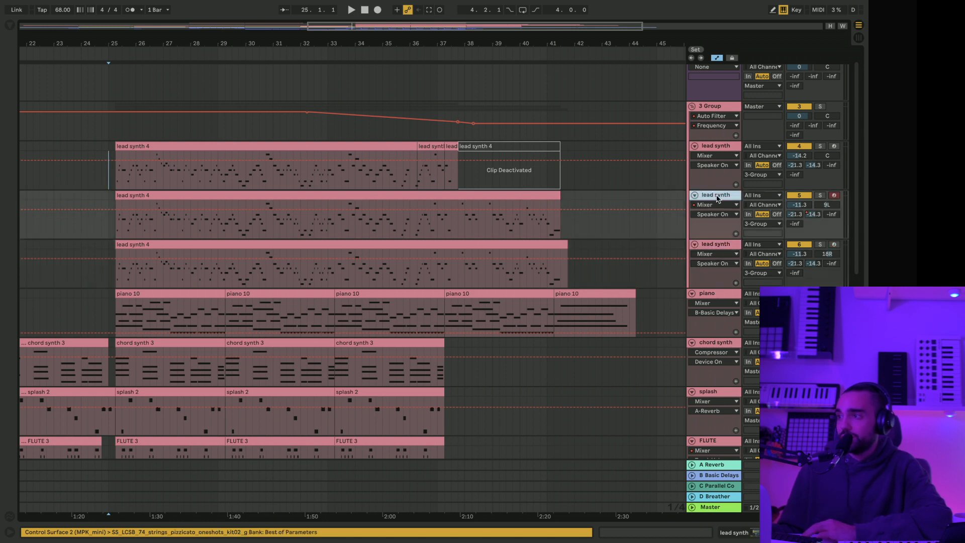
Step: Examine the old synth, pizzicato strings and guitar one-shot Simplers on the three lead synth tracks
{"action": "left_click", "coordinate": [718, 147]}
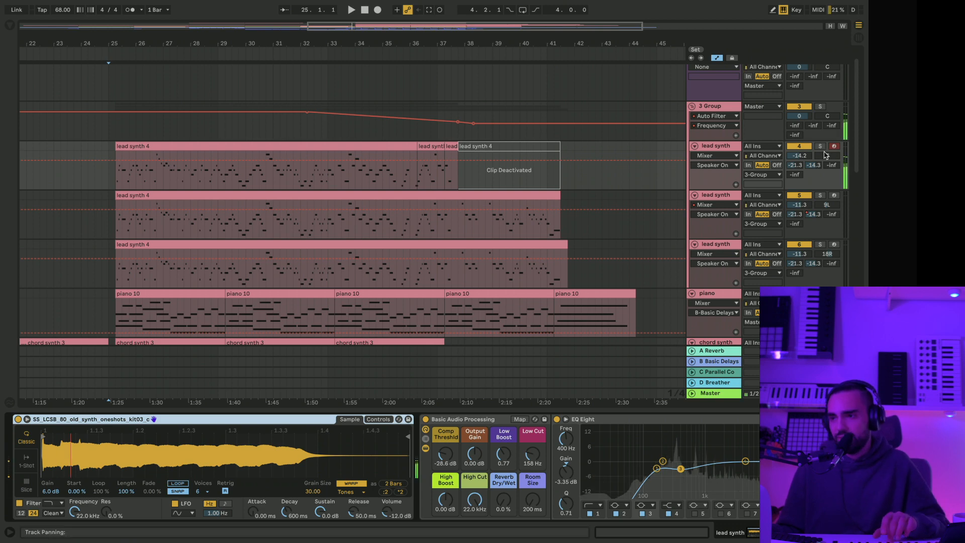
{"action": "left_click", "coordinate": [721, 198]}
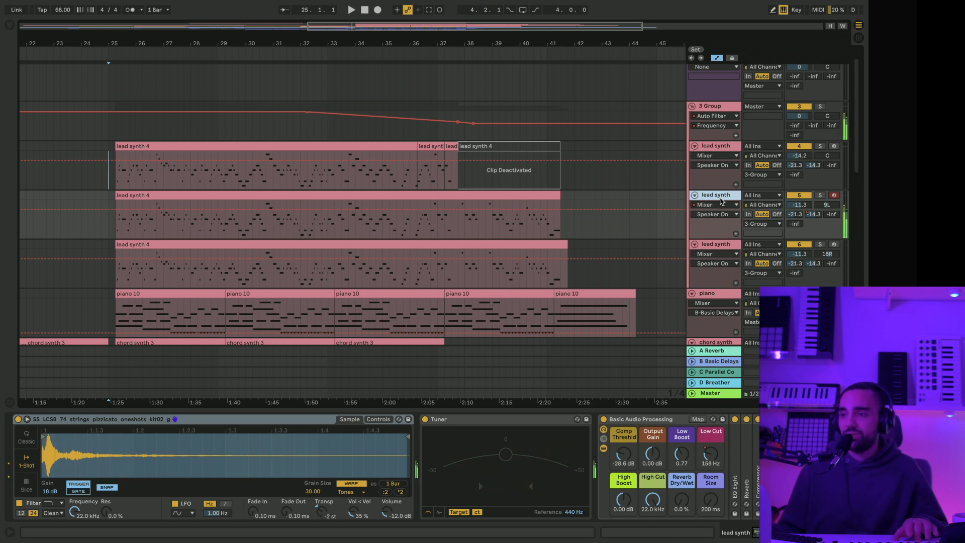
{"action": "left_click", "coordinate": [717, 247]}
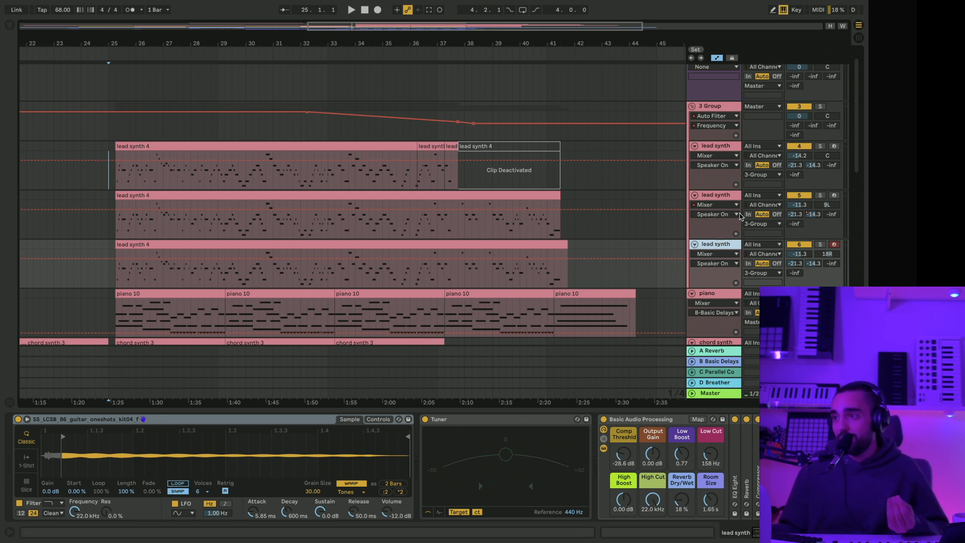
Step: Solo 3 Group for playback, and mute its second and third lead synths to hear the first one alone from bar 25
{"action": "left_click", "coordinate": [819, 107]}
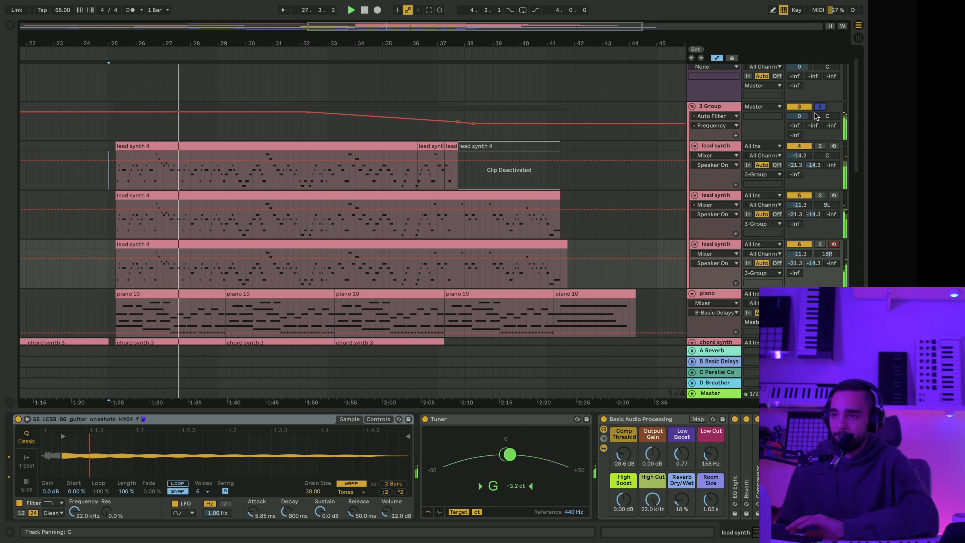
{"action": "key", "text": "space"}
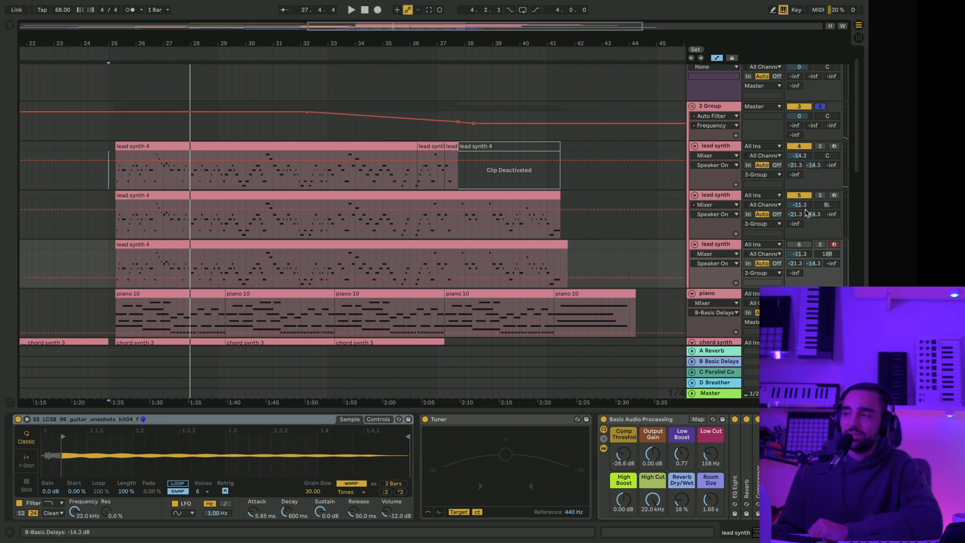
{"action": "left_click", "coordinate": [799, 195]}
{"action": "key", "text": "space"}
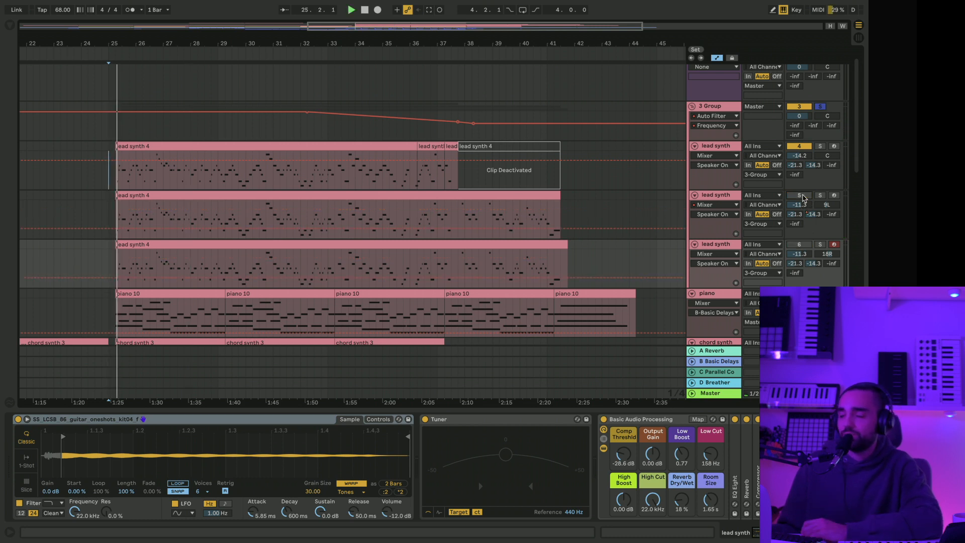
Step: Listen to the second and third lead synths alone in turn, and unmute all three to play them together from bar 25
{"action": "left_click", "coordinate": [799, 146]}
{"action": "left_click", "coordinate": [799, 195]}
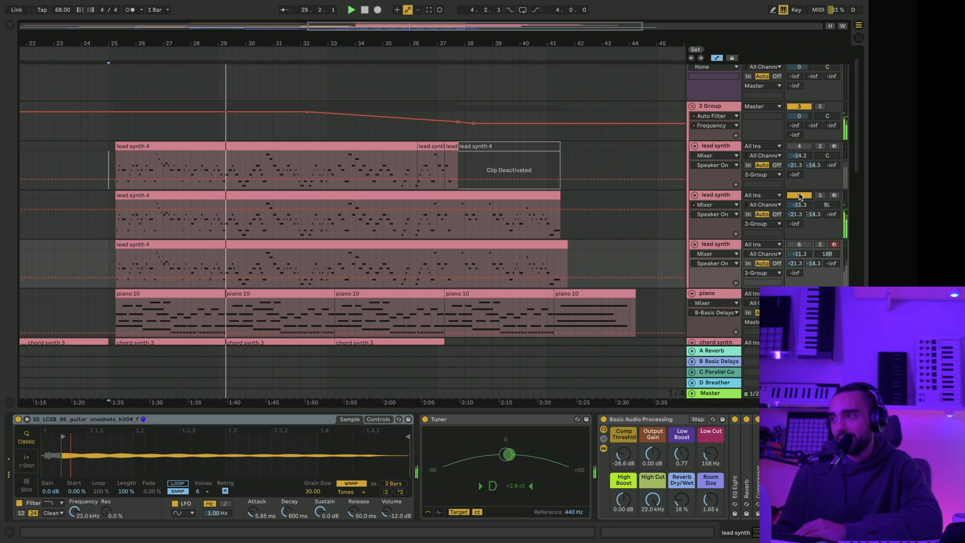
{"action": "left_click", "coordinate": [801, 195]}
{"action": "left_click", "coordinate": [799, 244]}
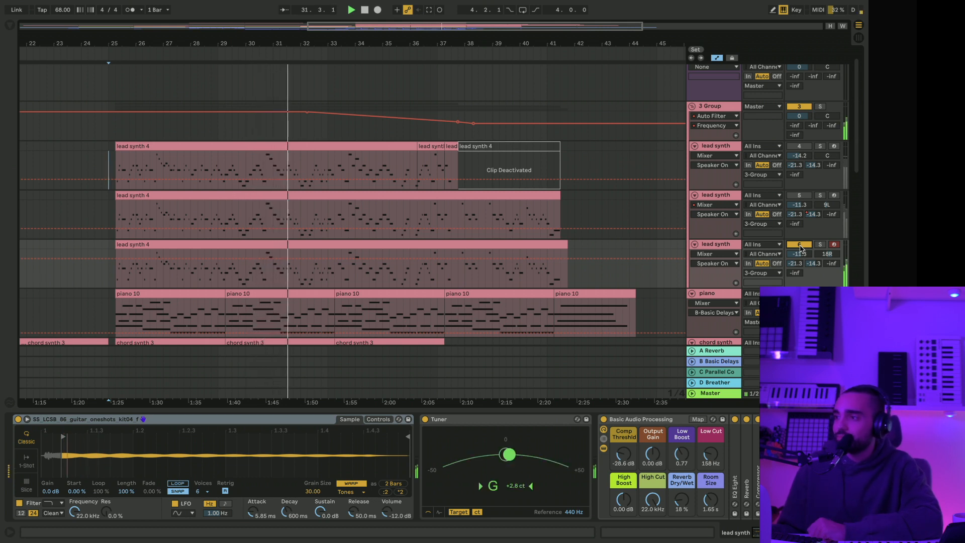
{"action": "left_click", "coordinate": [812, 196]}
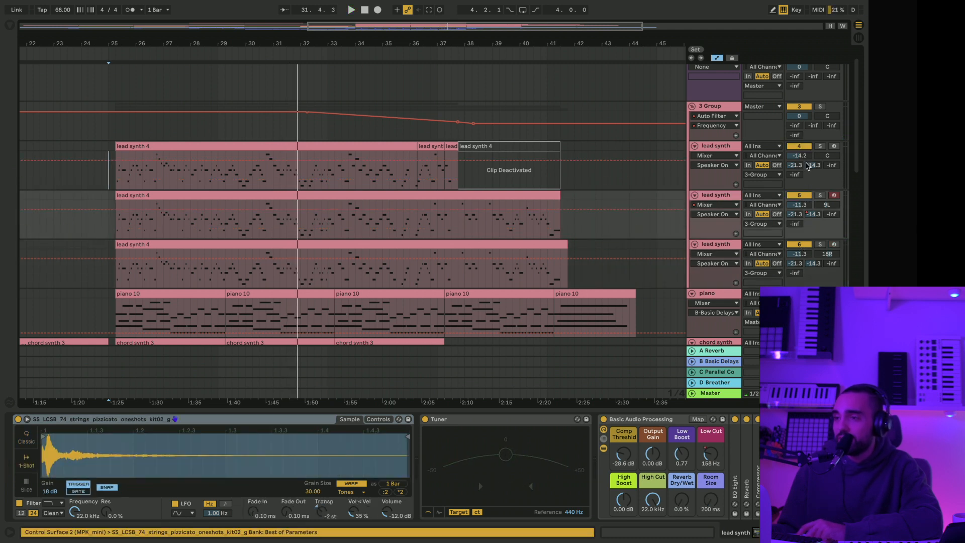
{"action": "key", "text": "space"}
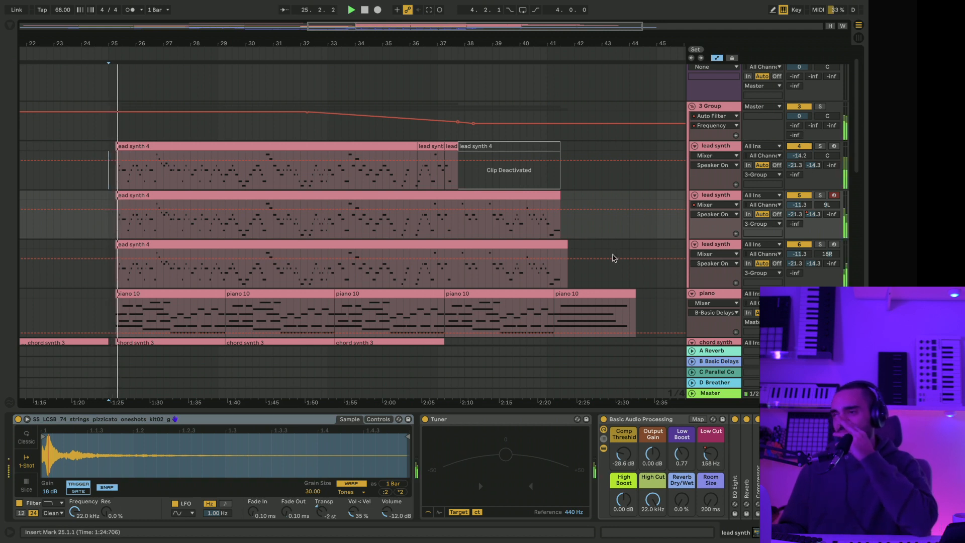
Step: Compare the notes of the lead synth 4 clips on the three tracks, and view the Auto Filter device on 3 Group
{"action": "left_click", "coordinate": [146, 145]}
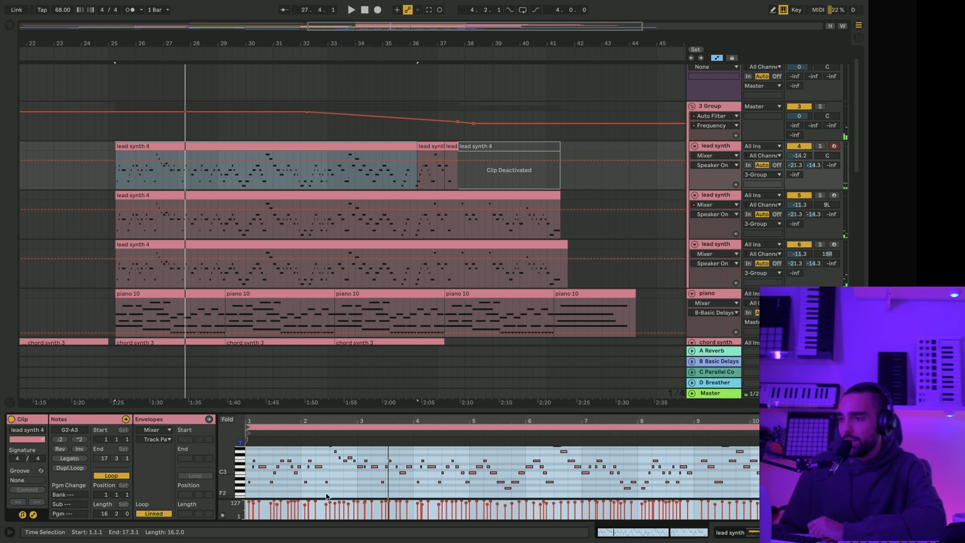
{"action": "left_click_drag", "start_coordinate": [326, 493], "coordinate": [274, 439]}
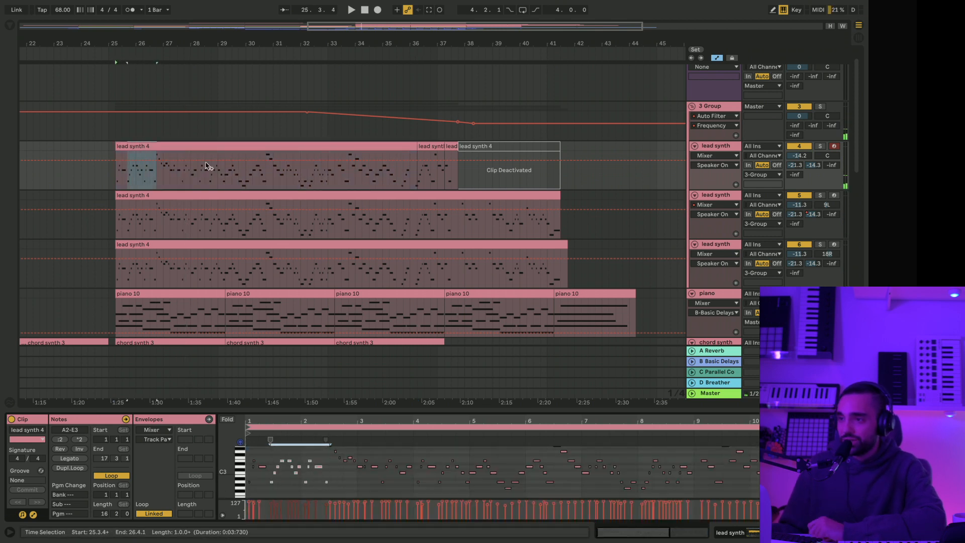
{"action": "left_click", "coordinate": [208, 147]}
{"action": "left_click", "coordinate": [226, 198]}
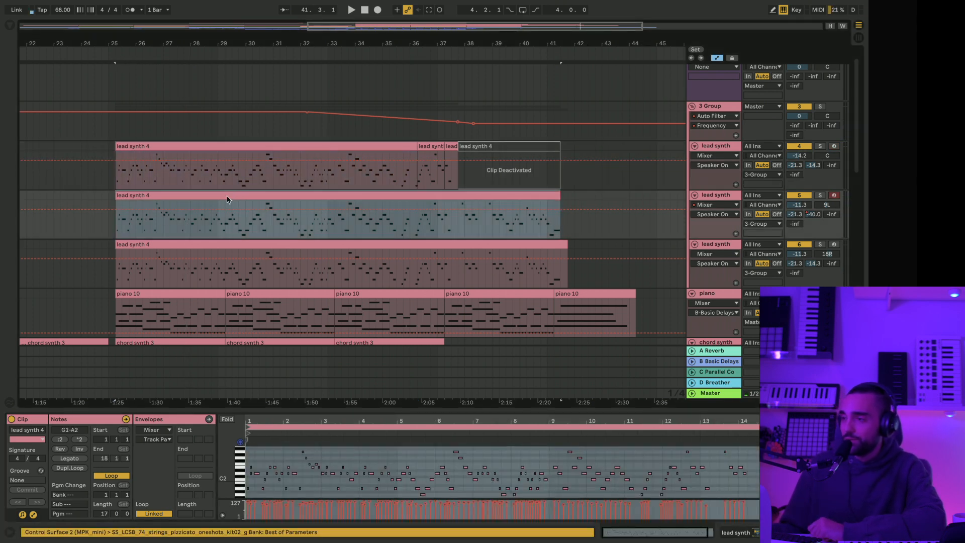
{"action": "left_click", "coordinate": [264, 246]}
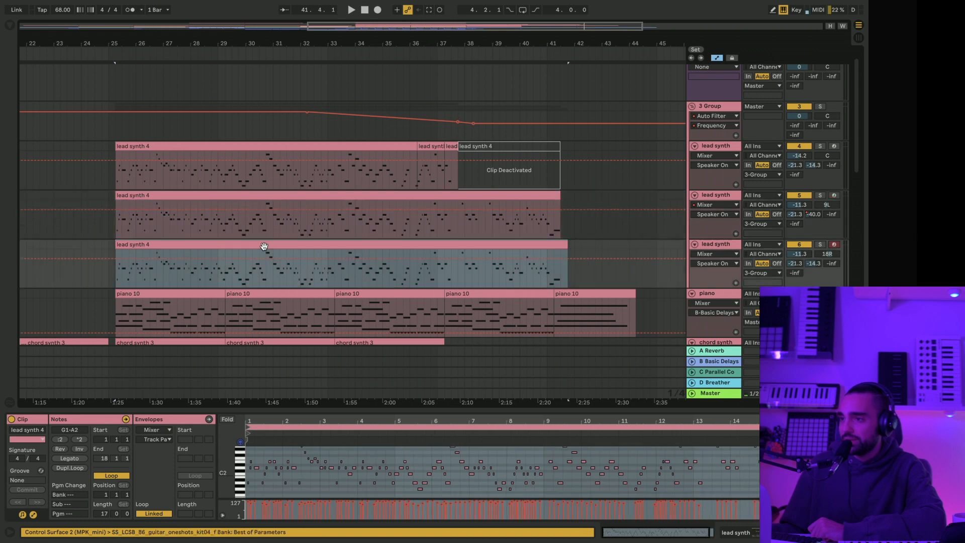
{"action": "left_click", "coordinate": [710, 108]}
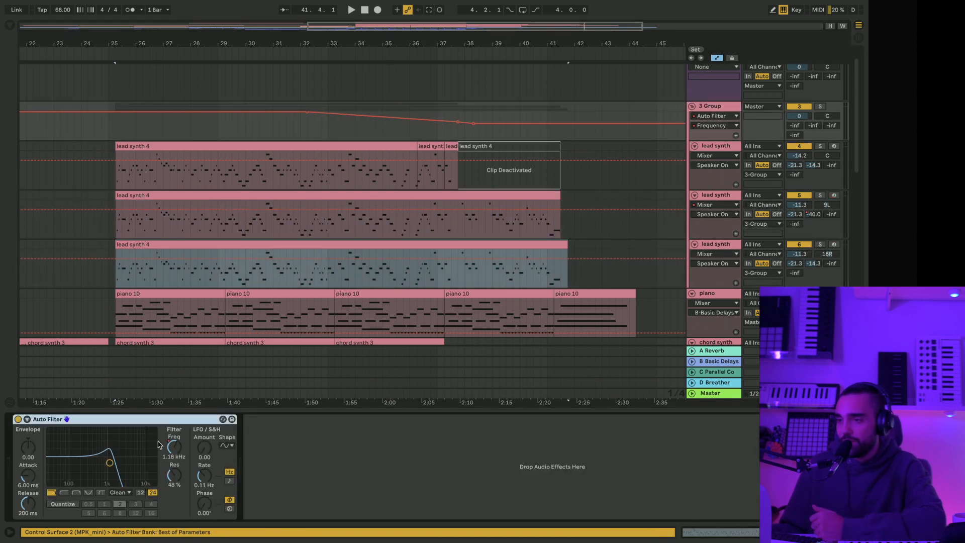
{"action": "left_click", "coordinate": [717, 147]}
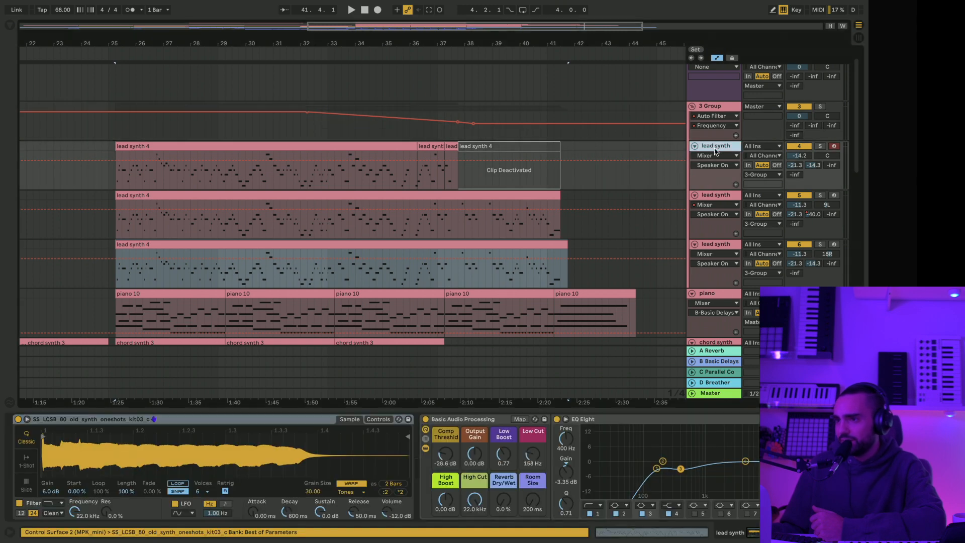
Step: Examine the opening notes of the third lead synth track's clip up close in an enlarged note editor
{"action": "left_click", "coordinate": [243, 242]}
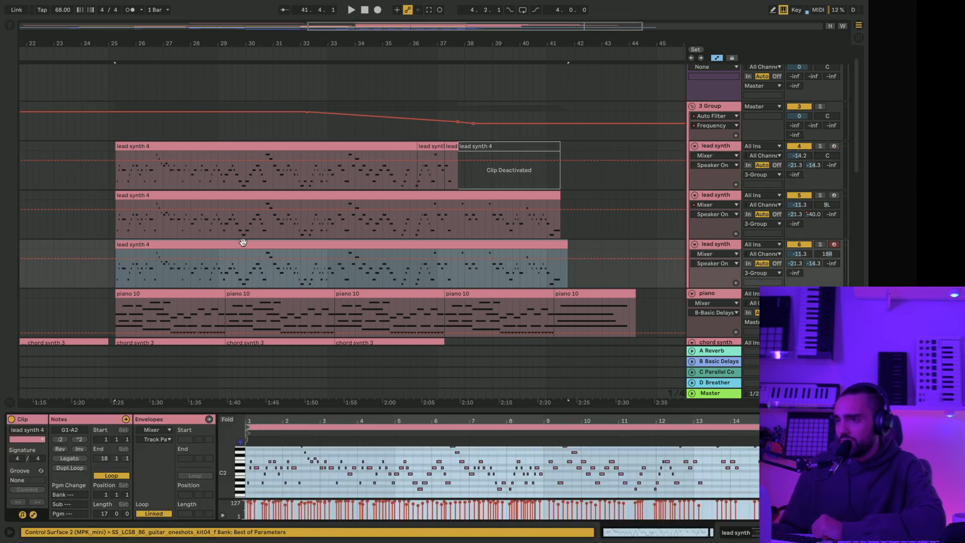
{"action": "left_click_drag", "start_coordinate": [314, 410], "coordinate": [328, 312]}
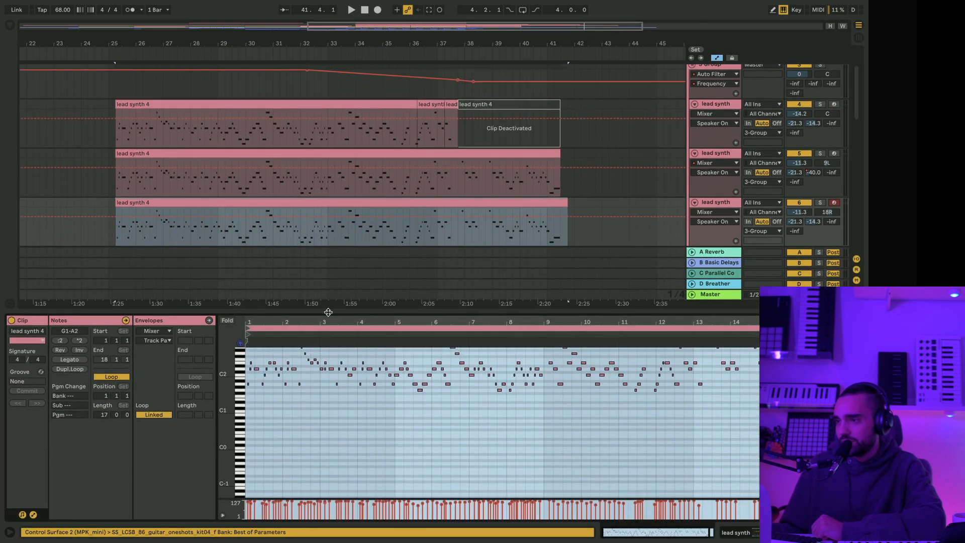
{"action": "left_click_drag", "start_coordinate": [275, 407], "coordinate": [251, 361]}
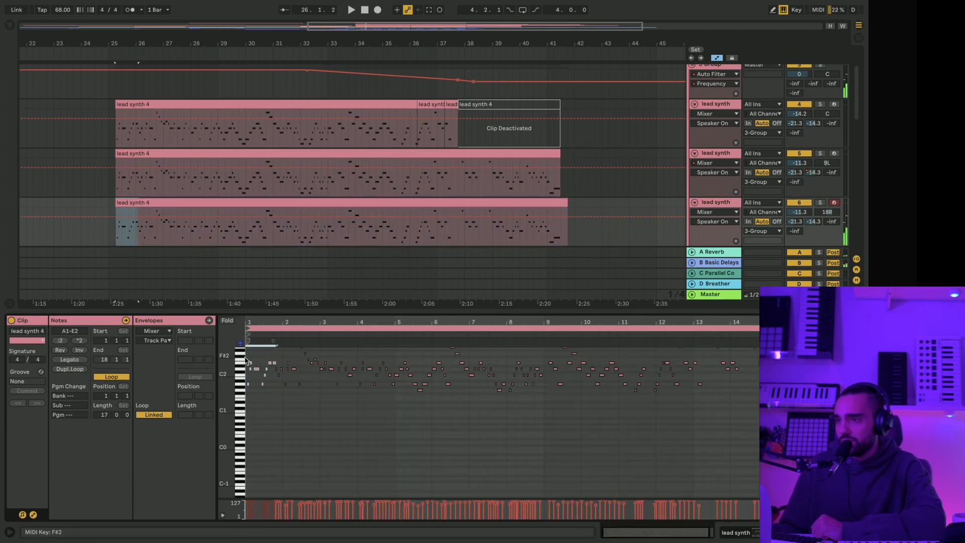
{"action": "left_click_drag", "start_coordinate": [263, 318], "coordinate": [261, 405]}
{"action": "left_click", "coordinate": [286, 444]}
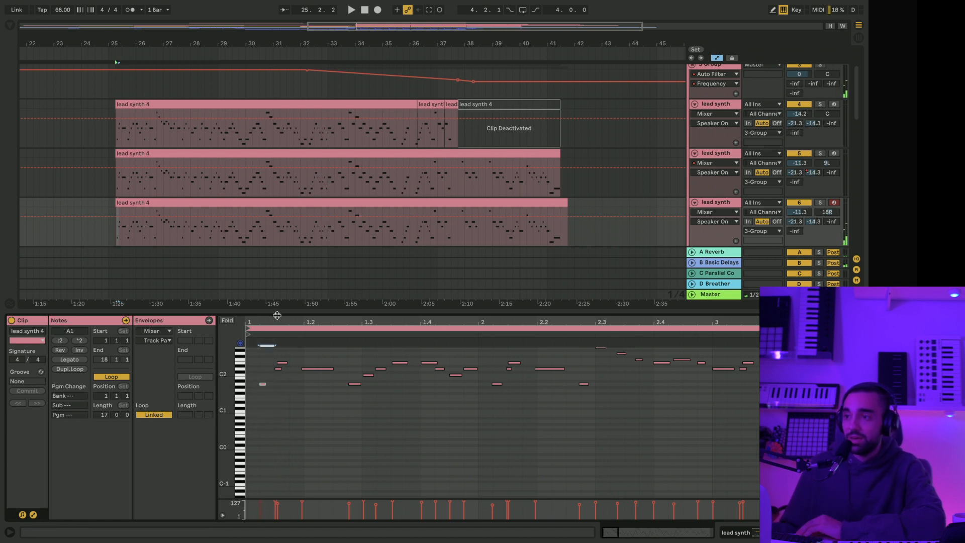
Step: Compare the opening notes and octave ranges of the lead synth 4 clips by switching between the three tracks
{"action": "left_click", "coordinate": [248, 155]}
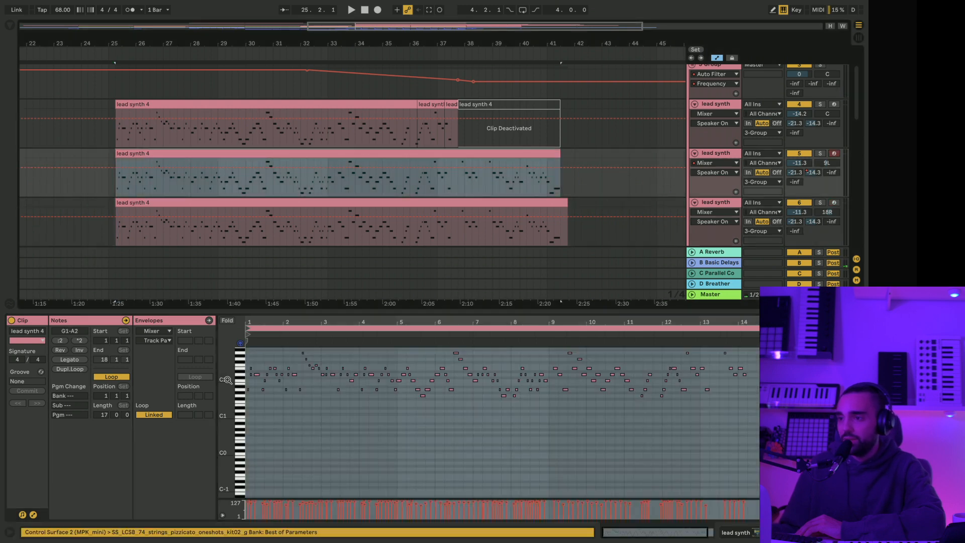
{"action": "mouse_move", "coordinate": [255, 401]}
{"action": "left_mouse_down"}
{"action": "mouse_move", "coordinate": [238, 383]}
{"action": "mouse_move", "coordinate": [247, 385]}
{"action": "left_mouse_up"}
{"action": "left_click", "coordinate": [157, 104]}
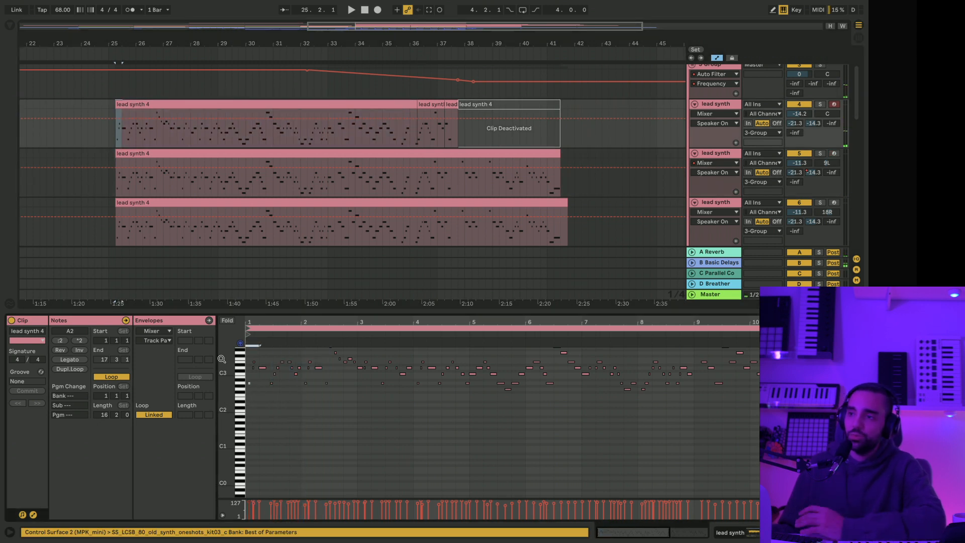
{"action": "left_click", "coordinate": [155, 153]}
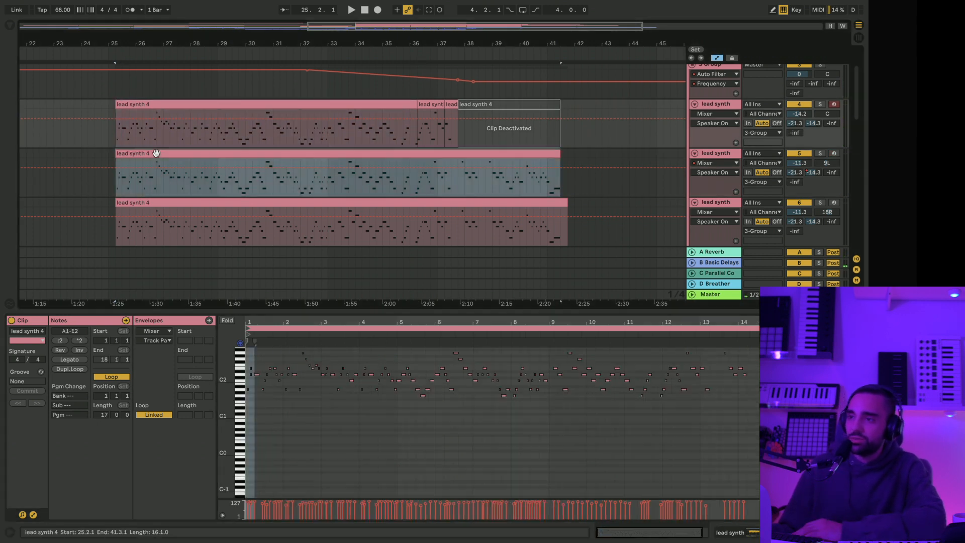
{"action": "left_click", "coordinate": [185, 203]}
{"action": "left_click", "coordinate": [180, 153]}
{"action": "left_click", "coordinate": [187, 104]}
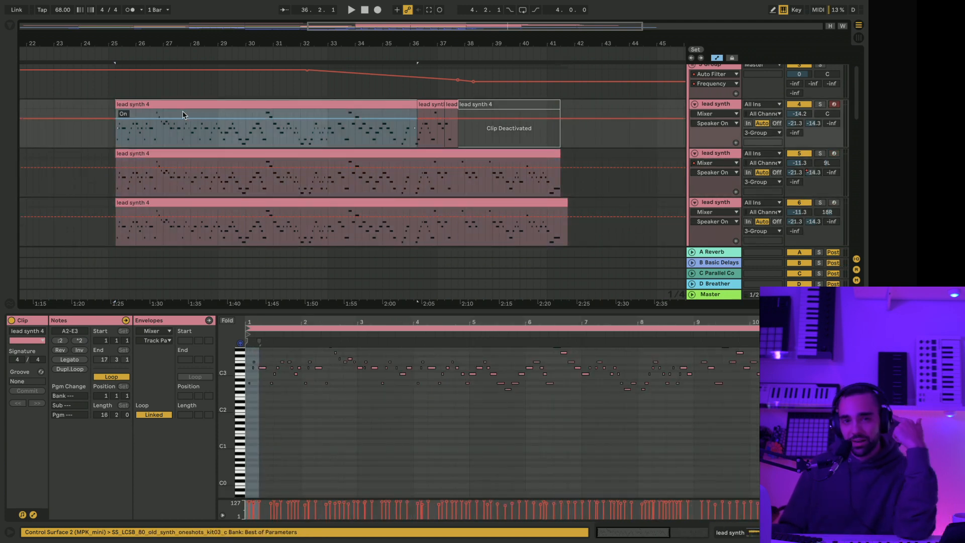
Step: Place the insert marker at 25.2.1 on the third lead synth track and reduce the clip editor's height
{"action": "scroll", "coordinate": [179, 115], "scroll_direction": "right", "scroll_amount": 1}
{"action": "scroll", "coordinate": [178, 113], "scroll_direction": "up", "scroll_amount": 1}
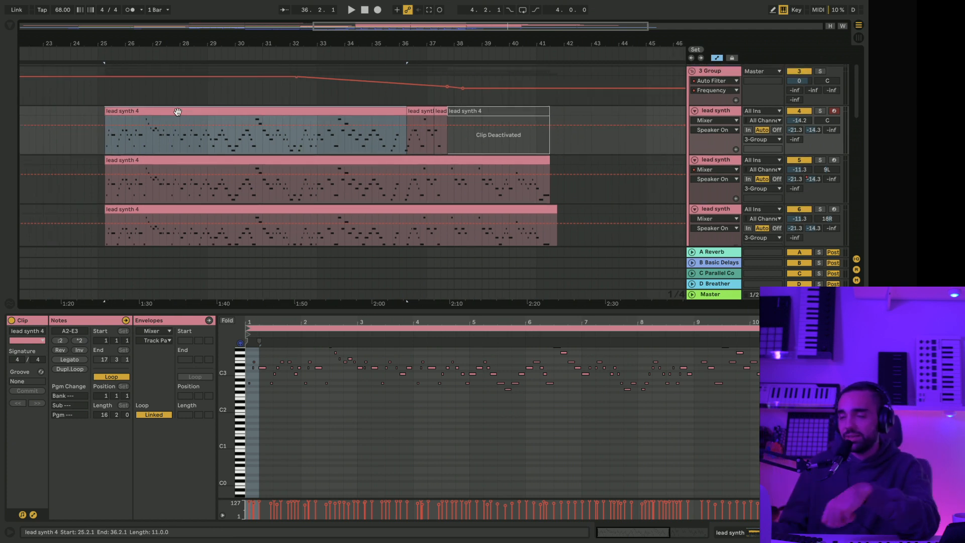
{"action": "left_click", "coordinate": [111, 198]}
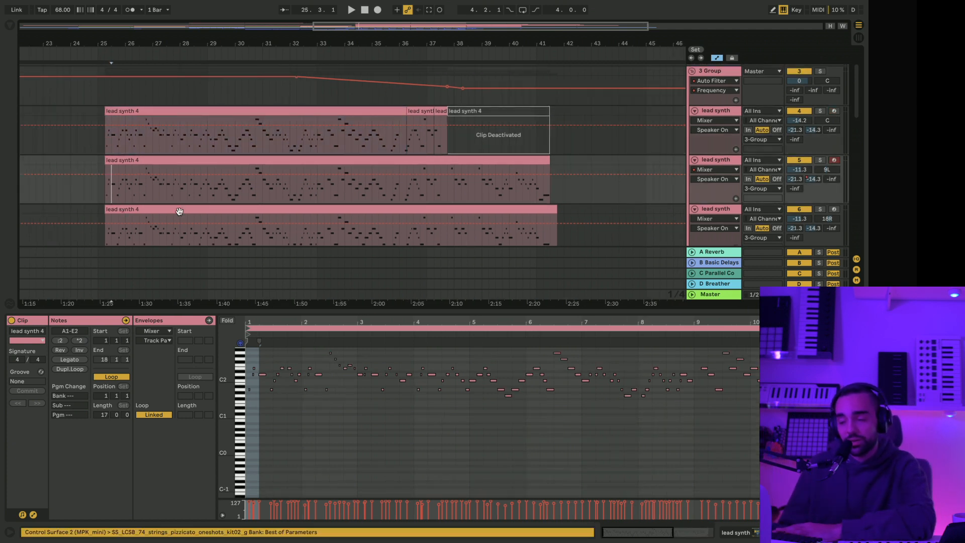
{"action": "left_click", "coordinate": [108, 242]}
{"action": "scroll", "coordinate": [106, 242], "scroll_direction": "down", "scroll_amount": 1}
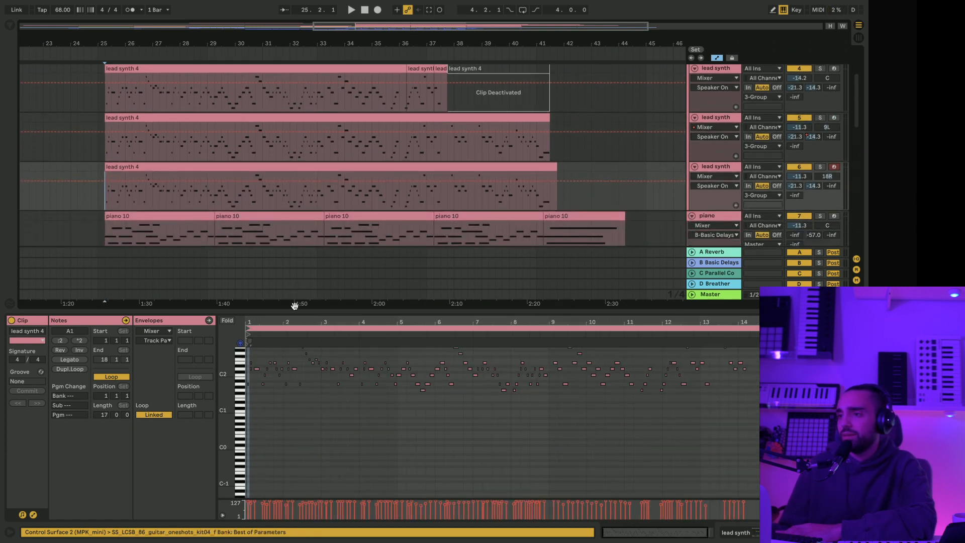
{"action": "left_click_drag", "start_coordinate": [295, 311], "coordinate": [308, 460]}
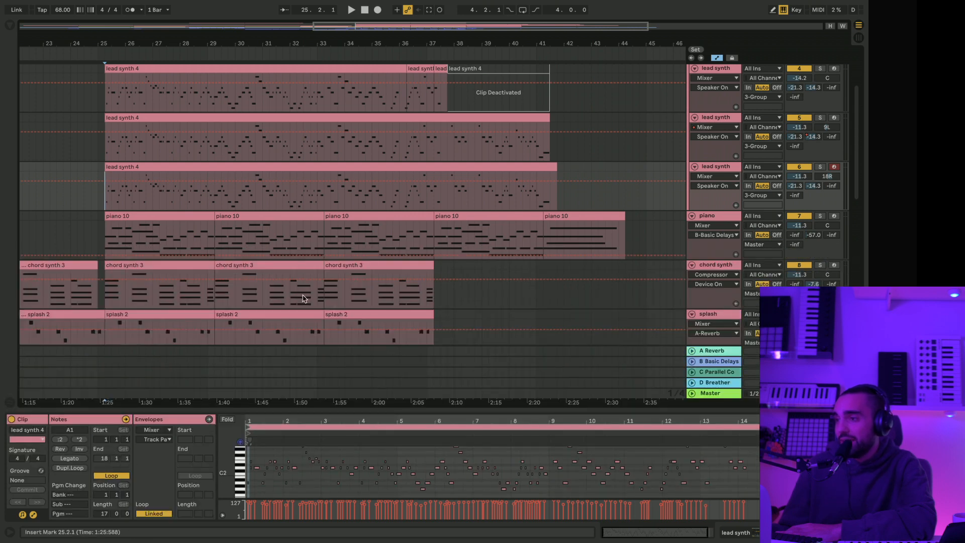
Step: Play the soloed 3 Group from 25.2.1 to hear its panned lead layers together, selecting the third and second lead synth tracks
{"action": "scroll", "coordinate": [302, 298], "scroll_direction": "up", "scroll_amount": 3}
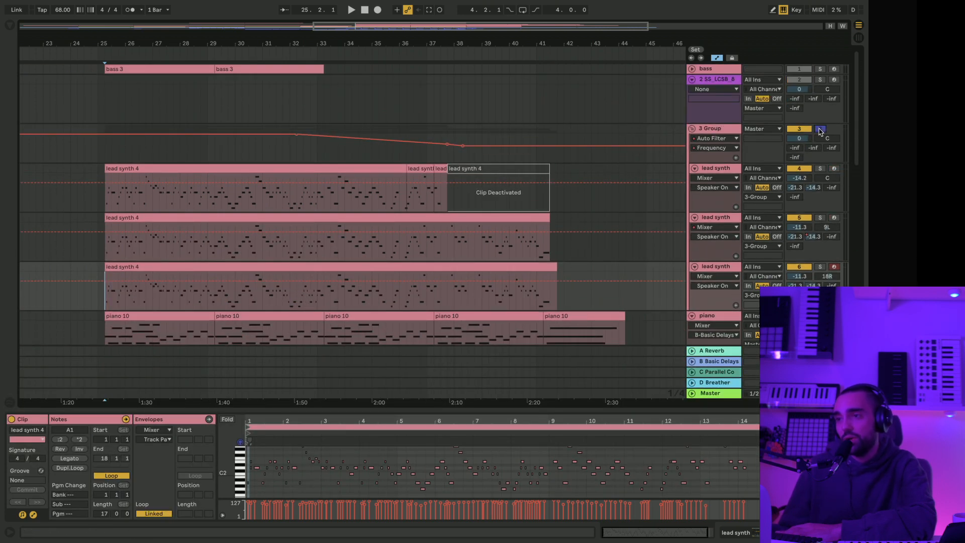
{"action": "key", "text": "space"}
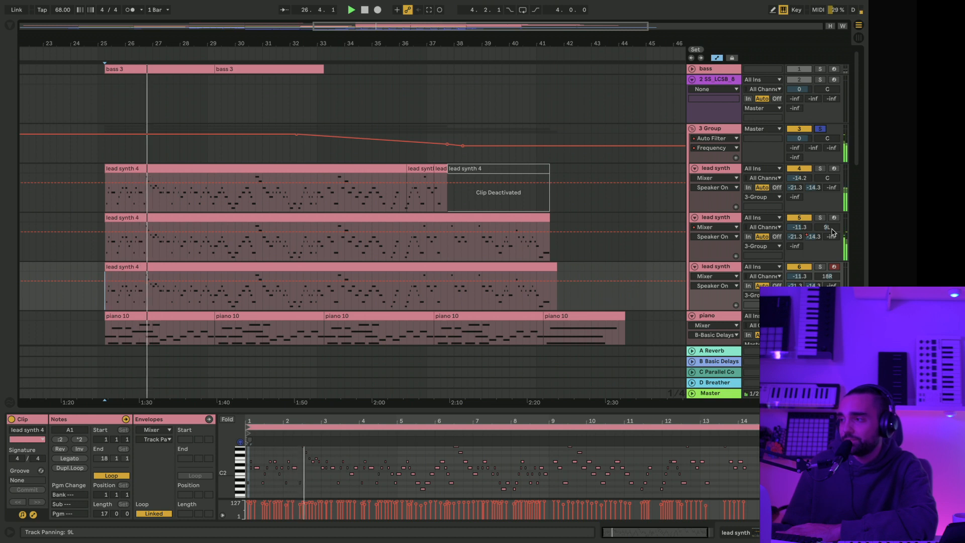
{"action": "left_click", "coordinate": [702, 259]}
{"action": "left_click", "coordinate": [703, 266]}
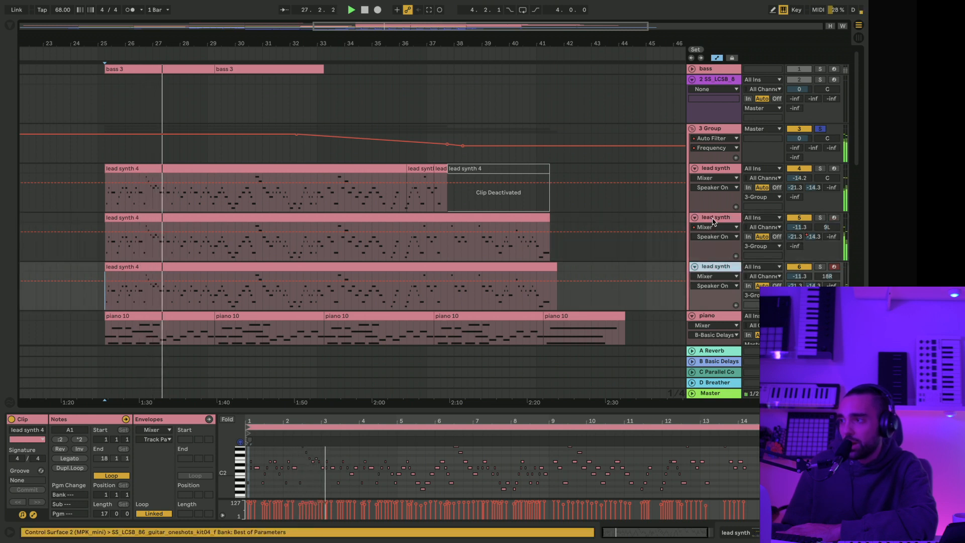
{"action": "left_click", "coordinate": [712, 219]}
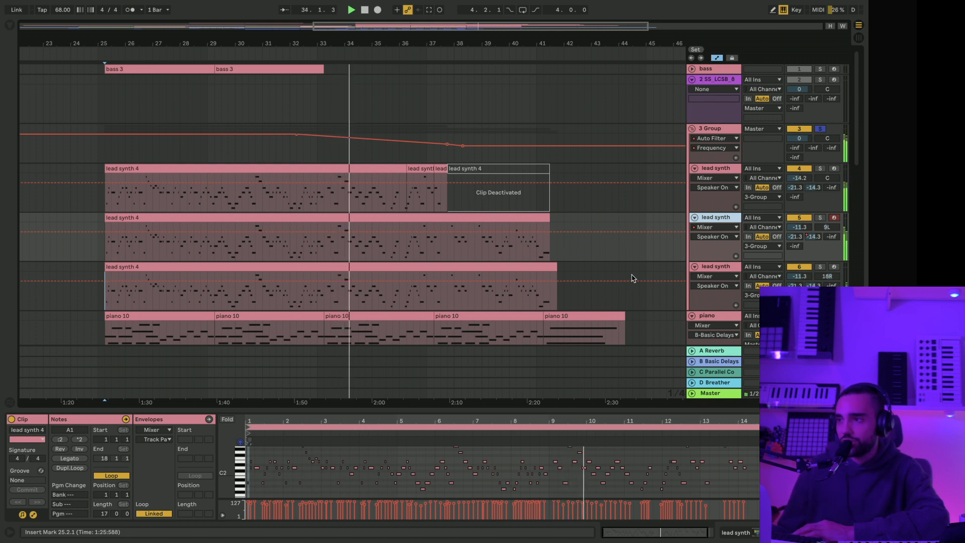
Step: Show the 3 Group's Auto Filter device and inspect its frequency automation falling toward bar 38
{"action": "scroll", "coordinate": [631, 276], "scroll_direction": "down", "scroll_amount": 3}
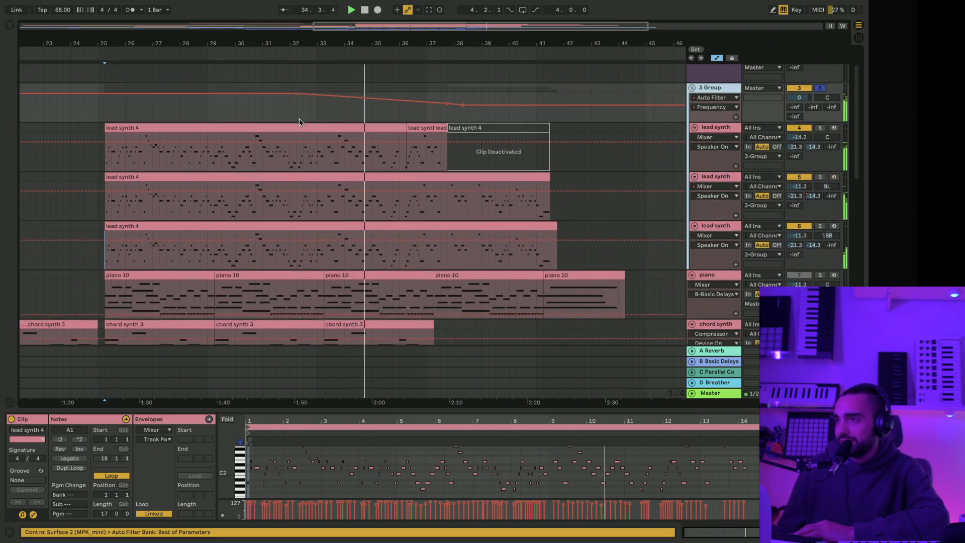
{"action": "left_click", "coordinate": [705, 91]}
{"action": "scroll", "coordinate": [705, 92], "scroll_direction": "up", "scroll_amount": 3}
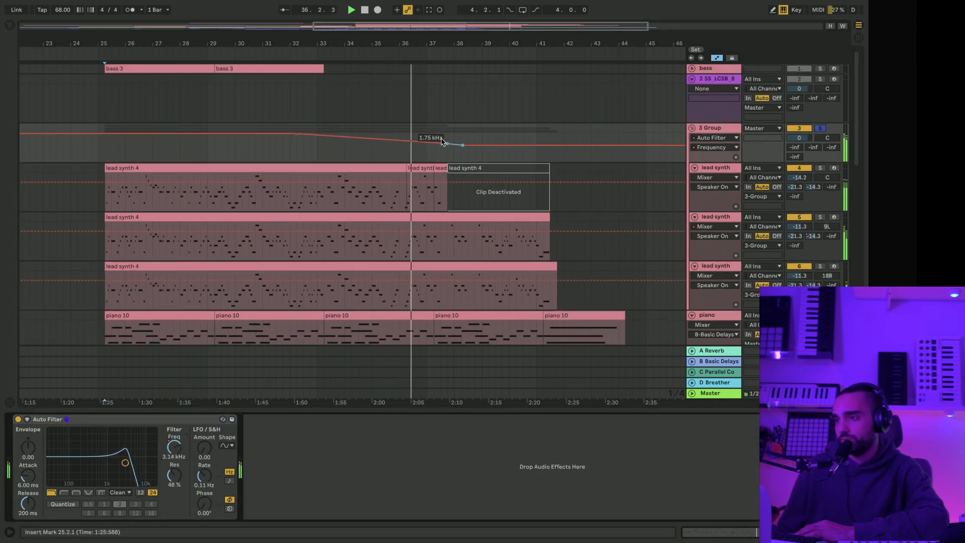
Step: Select the deactivated lead synth 4 clip on the first lead synth track and take the 3 Group out of solo
{"action": "scroll", "coordinate": [474, 159], "scroll_direction": "down", "scroll_amount": 2}
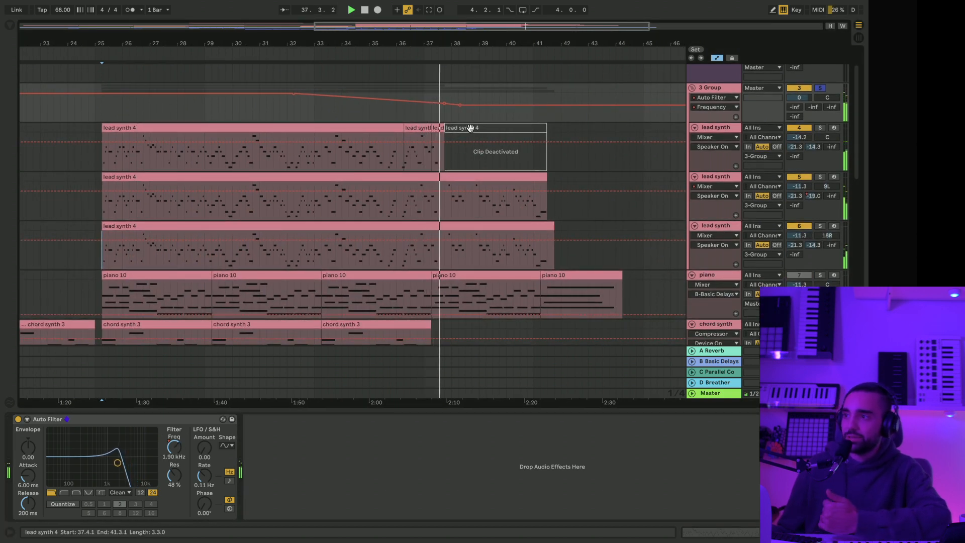
{"action": "scroll", "coordinate": [452, 128], "scroll_direction": "right", "scroll_amount": 3}
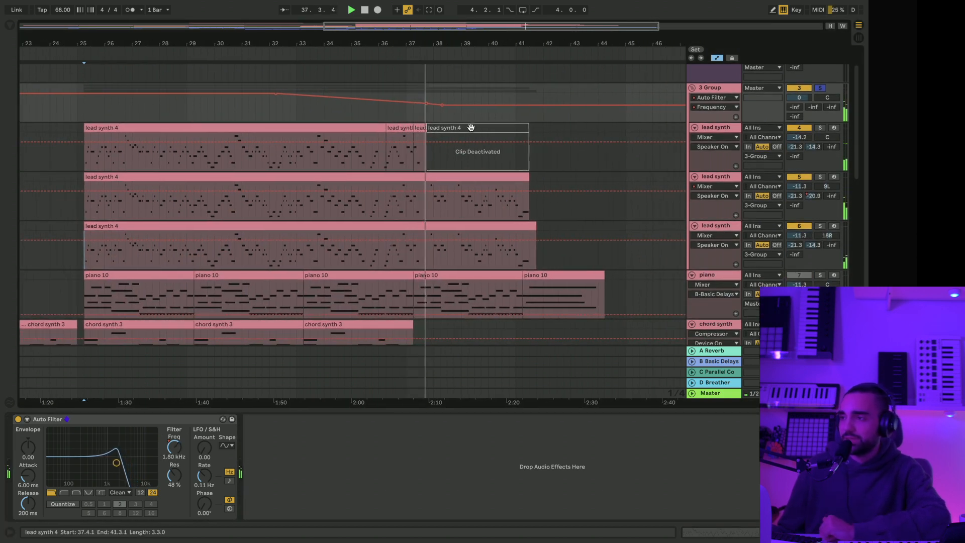
{"action": "left_click", "coordinate": [441, 127]}
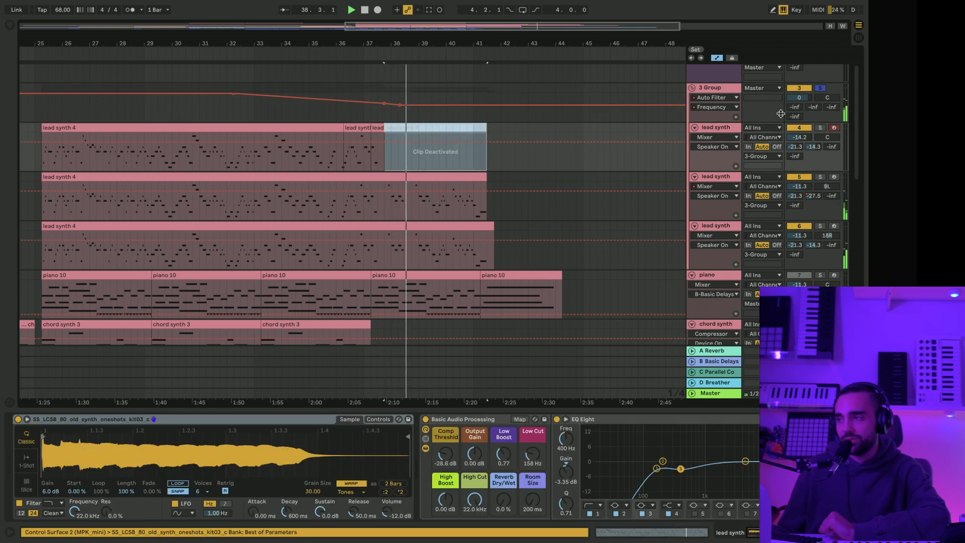
{"action": "left_click", "coordinate": [820, 87]}
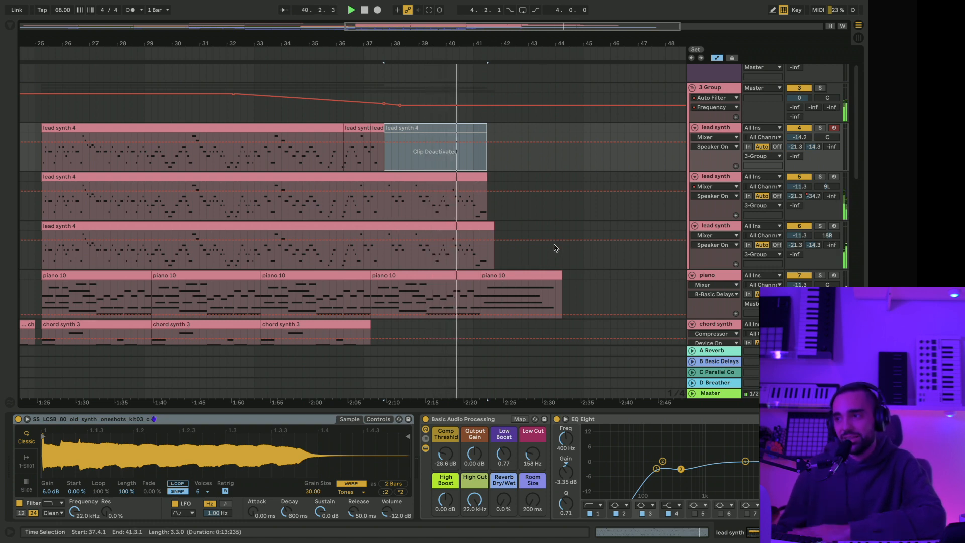
Step: Review the full-length arrangement across all tracks, from the bass and lead synths to the drum, ambience and percussion layers
{"action": "scroll", "coordinate": [554, 248], "scroll_direction": "down", "scroll_amount": 5}
{"action": "scroll", "coordinate": [555, 248], "scroll_direction": "down", "scroll_amount": 15}
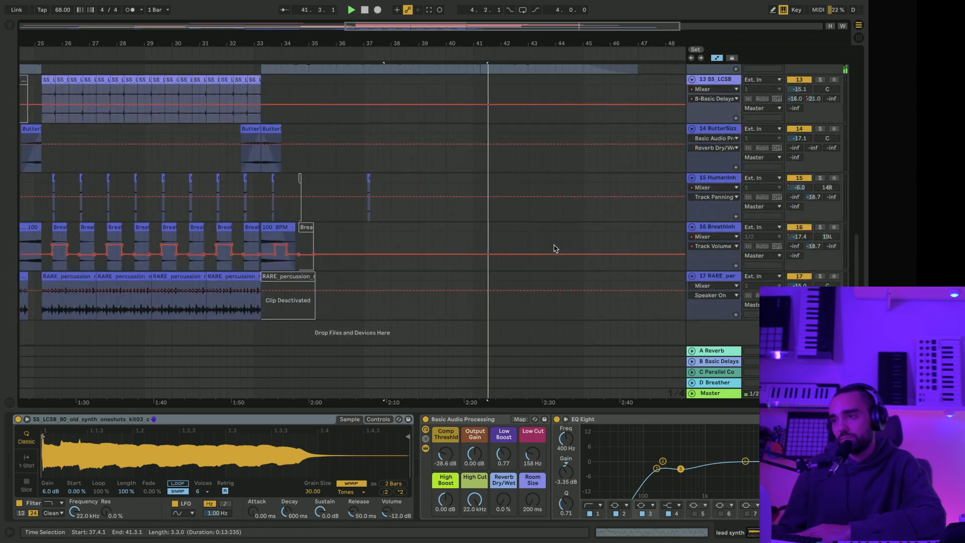
{"action": "scroll", "coordinate": [555, 248], "scroll_direction": "up", "scroll_amount": 20}
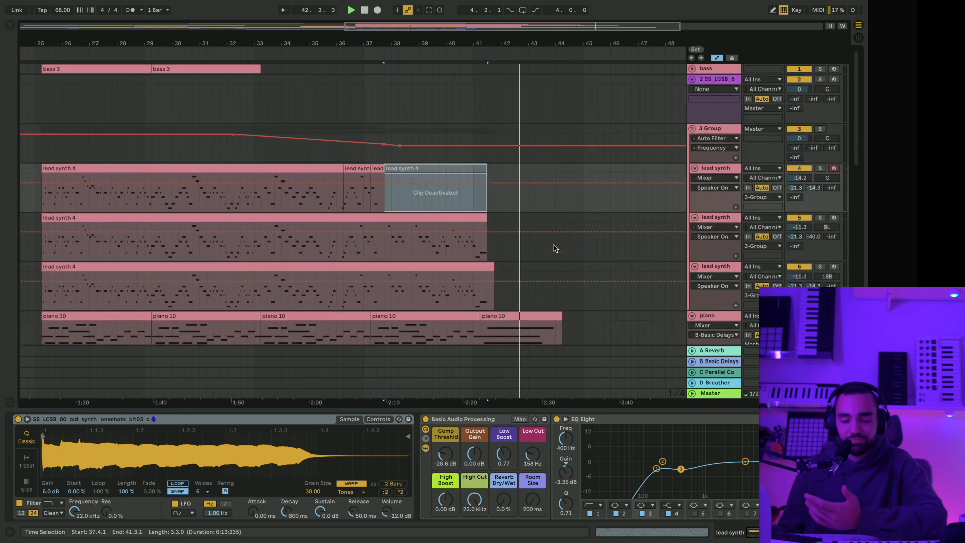
{"action": "left_click_drag", "start_coordinate": [390, 40], "coordinate": [391, 15]}
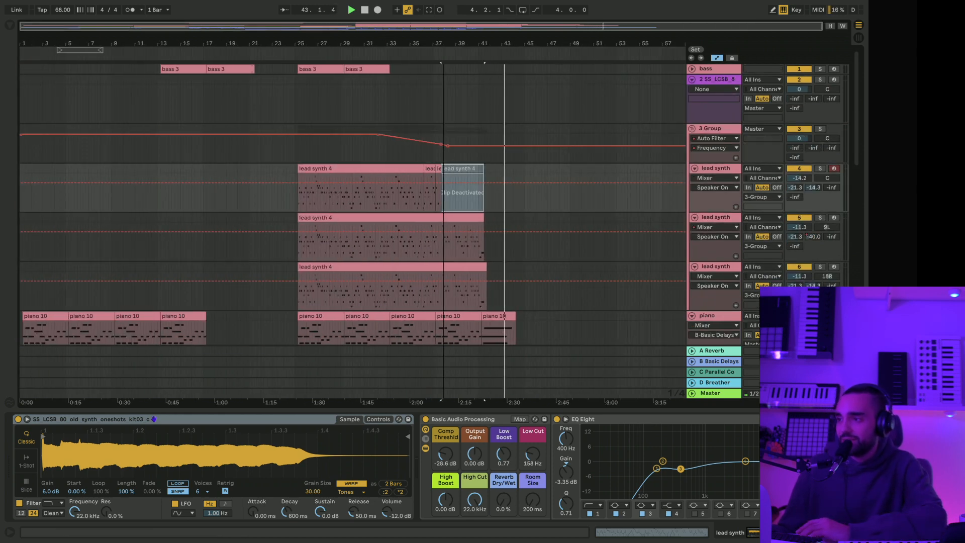
{"action": "scroll", "coordinate": [415, 207], "scroll_direction": "down", "scroll_amount": 20}
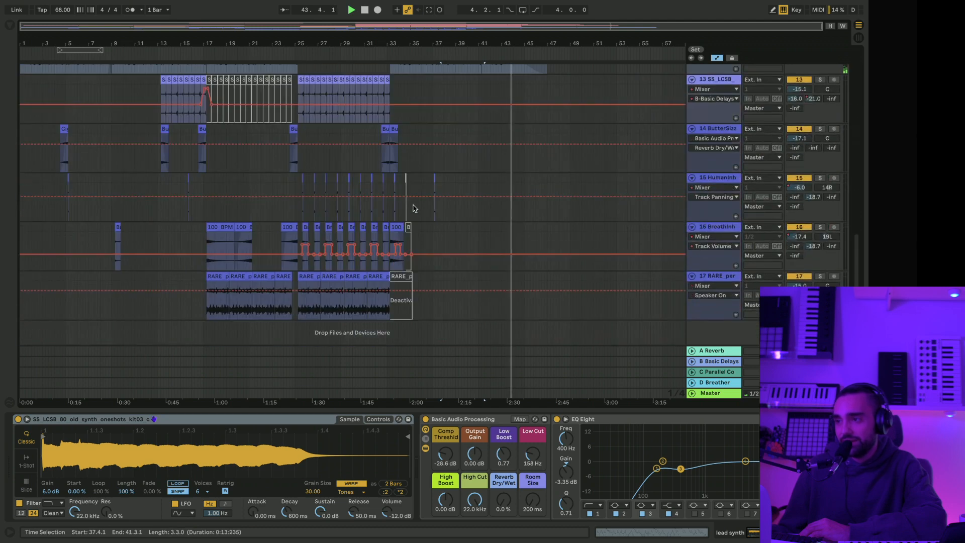
{"action": "scroll", "coordinate": [415, 207], "scroll_direction": "up", "scroll_amount": 15}
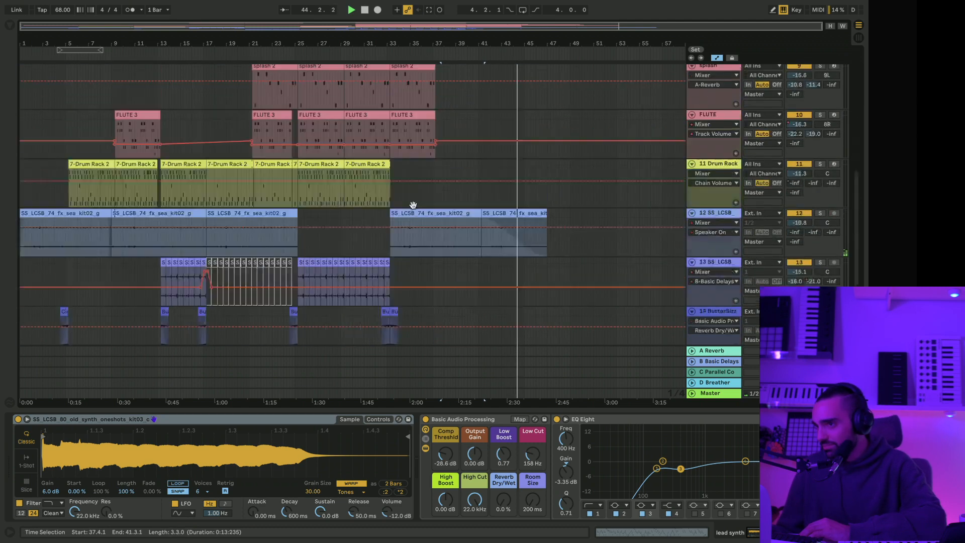
{"action": "scroll", "coordinate": [415, 207], "scroll_direction": "down", "scroll_amount": 15}
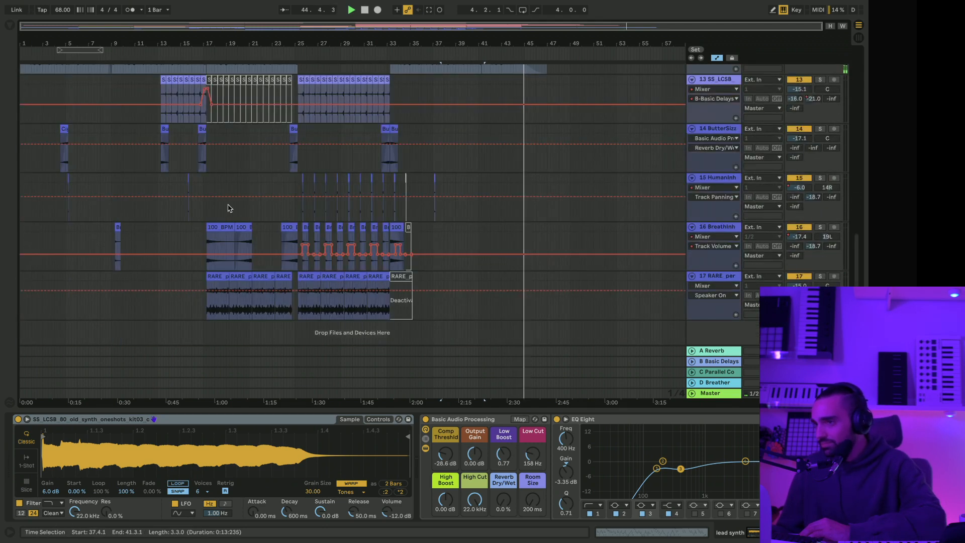